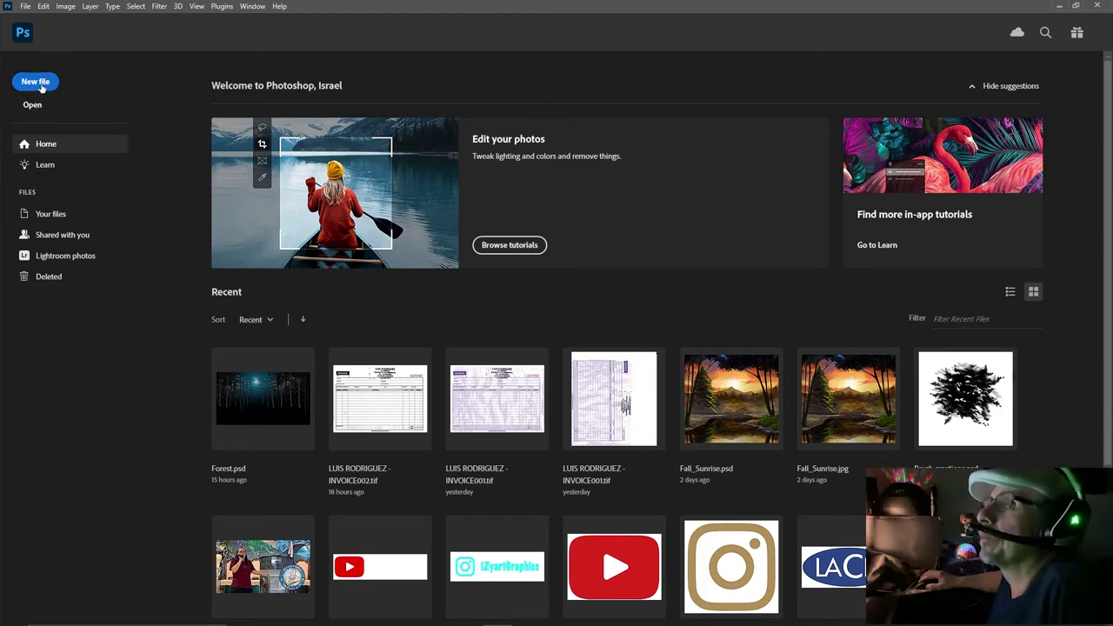
Create a new 11 × 8.5 inch, 150 ppi RGB document from the custom preset
click(40, 86)
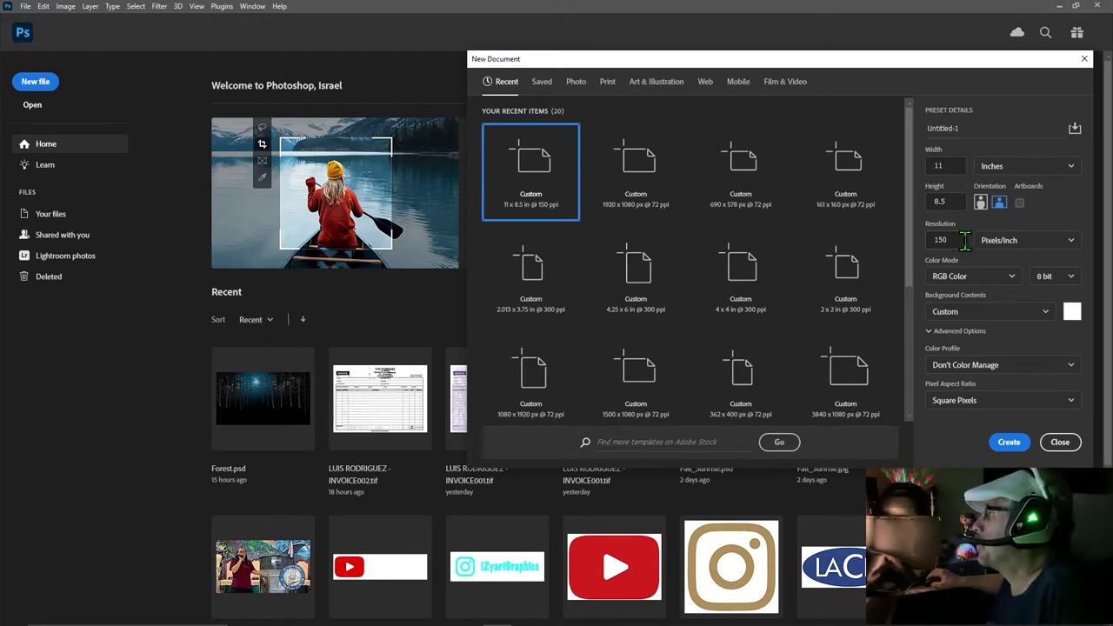
click(1009, 443)
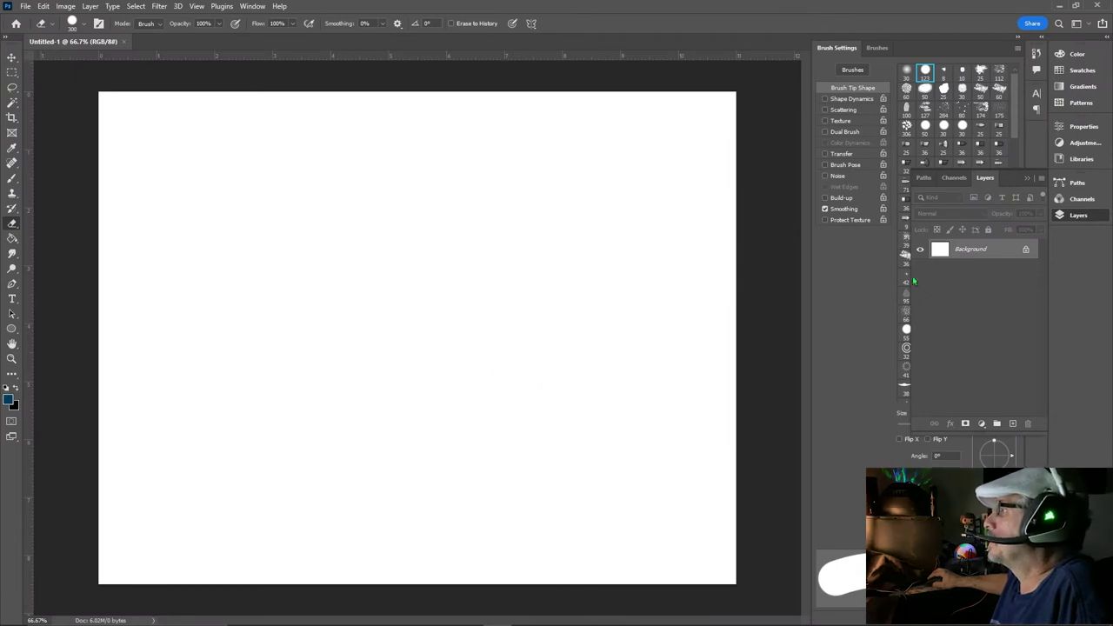
Convert the Background into Layer 0 and add a new Layer 1 filled with black
double_click(1009, 249)
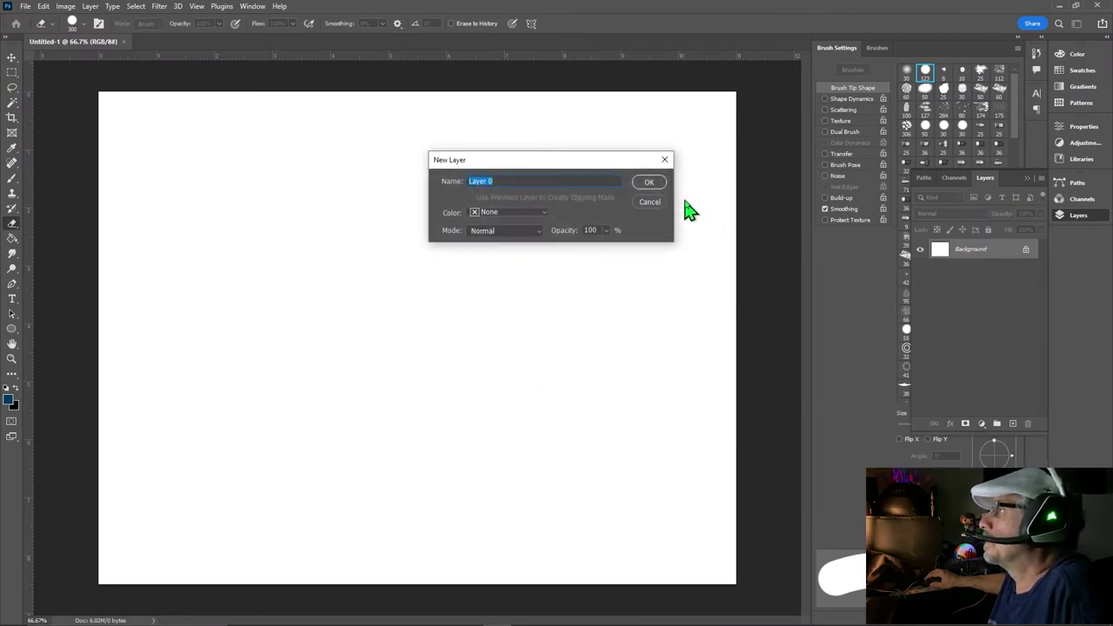
click(649, 182)
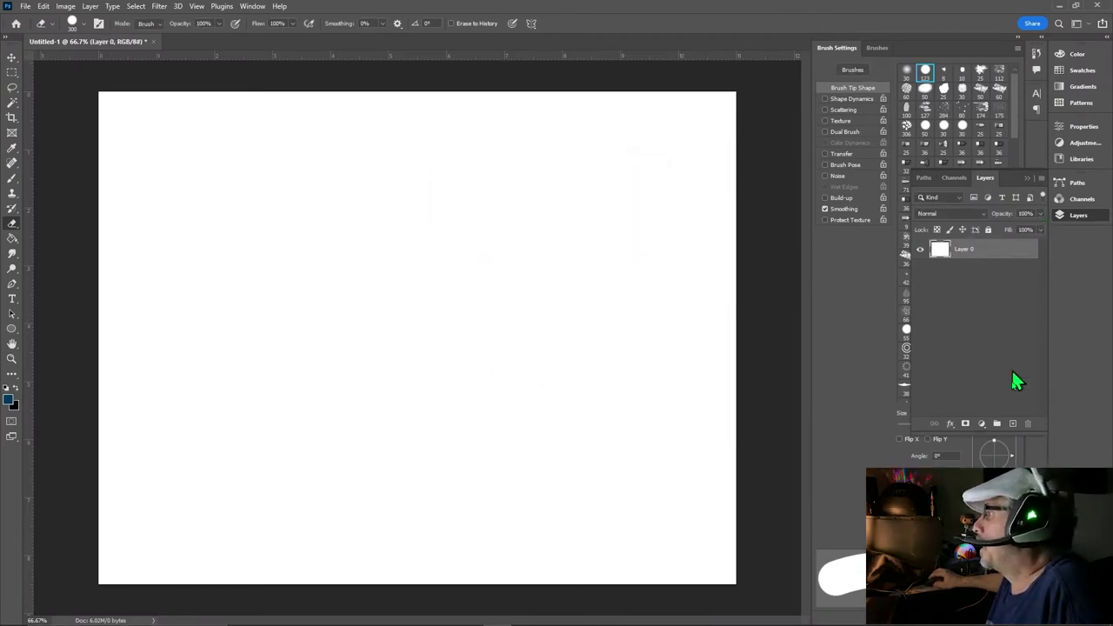
click(1013, 423)
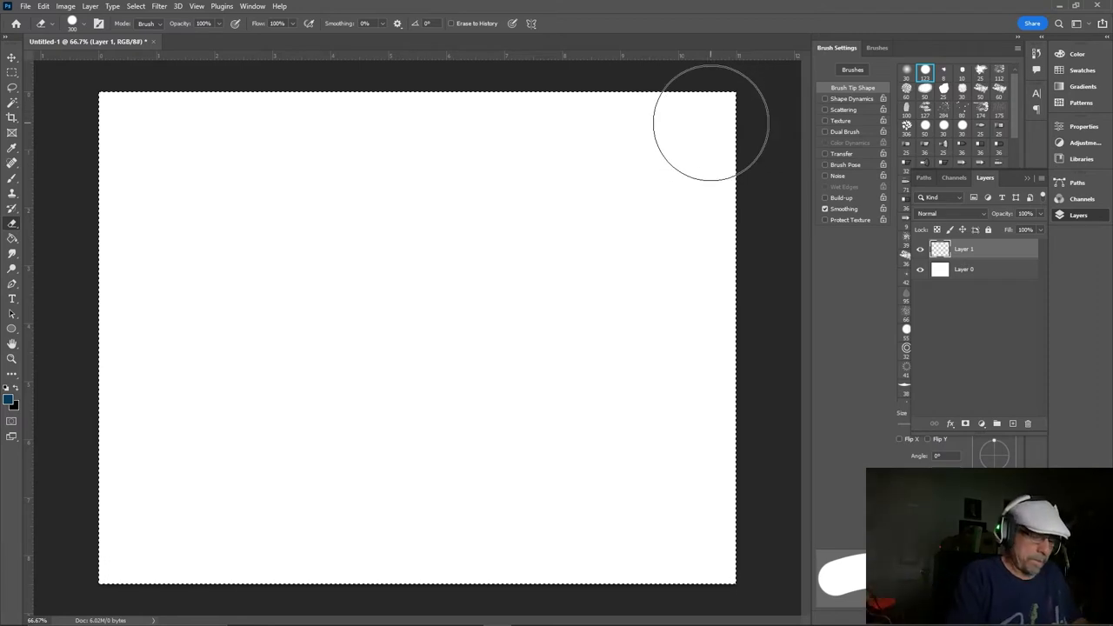
key(alt+BackSpace)
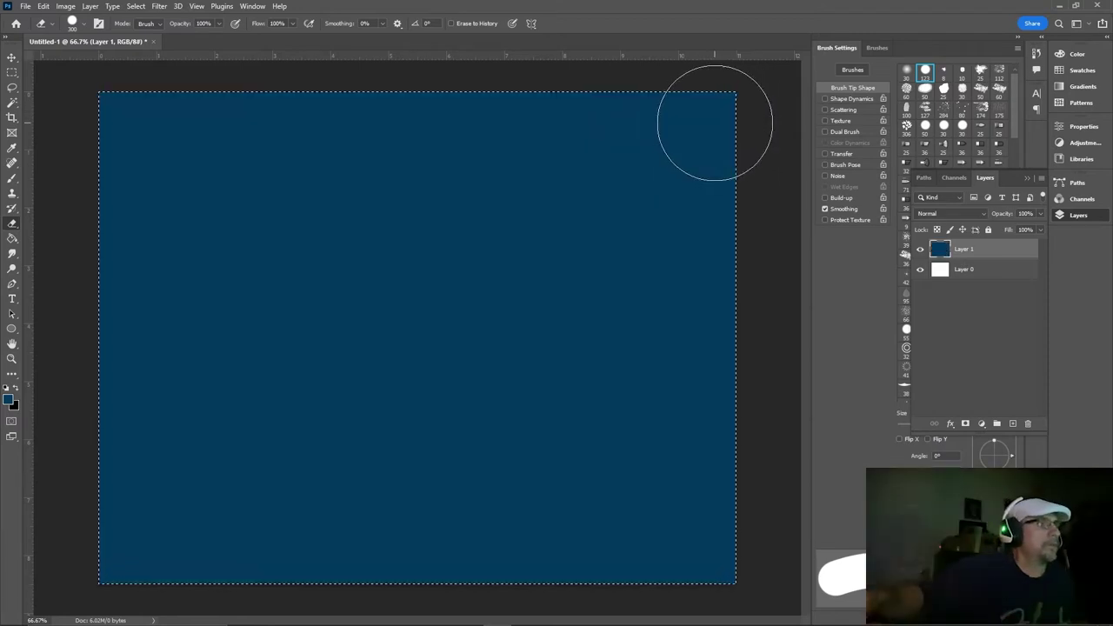
click(15, 392)
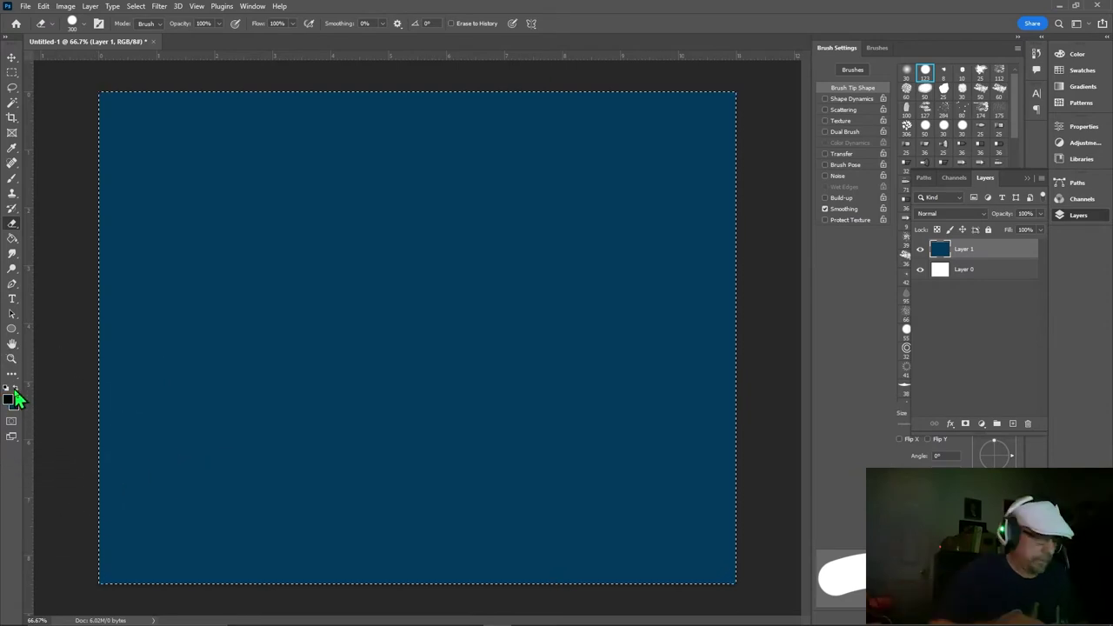
key(alt+BackSpace)
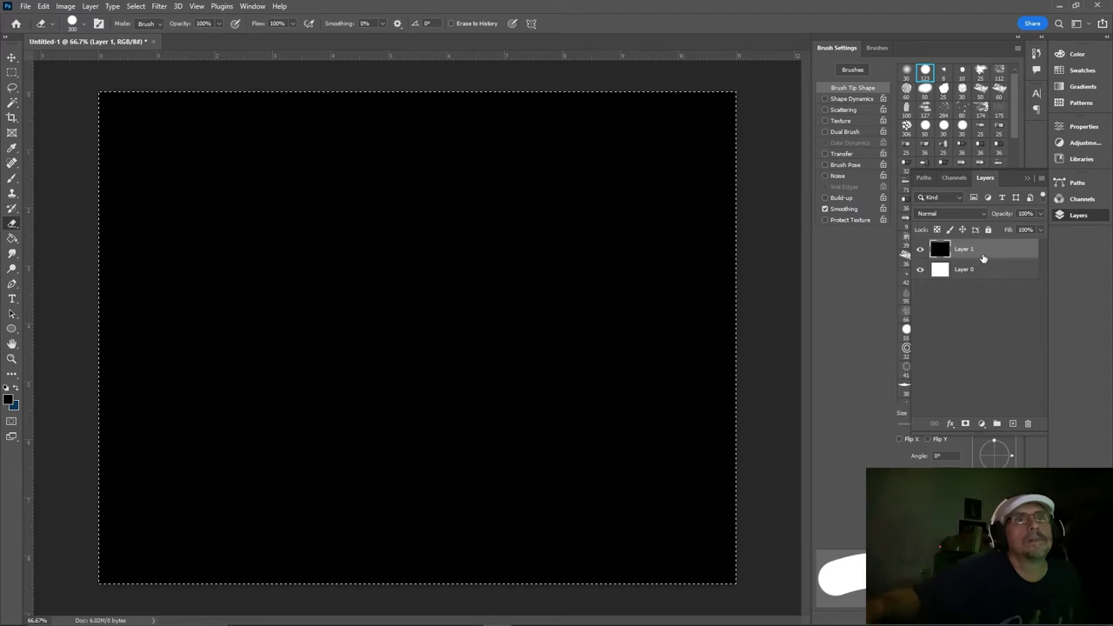
Move black Layer 1 to the bottom, delete white Layer 0 and its copy, and select empty Layer 2
drag(984, 251, 982, 280)
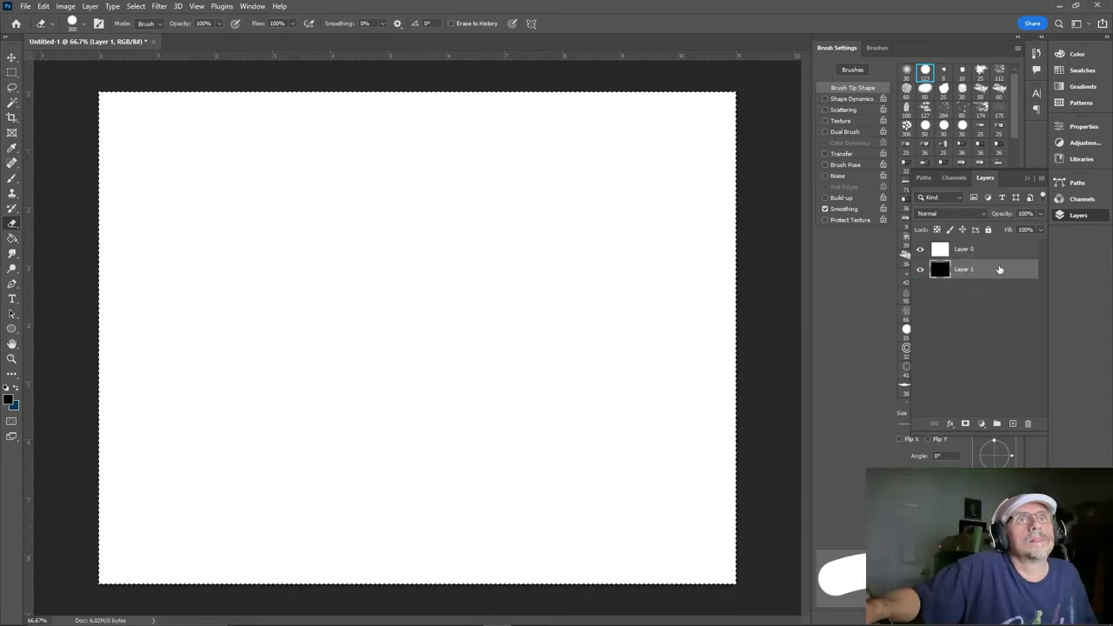
click(997, 254)
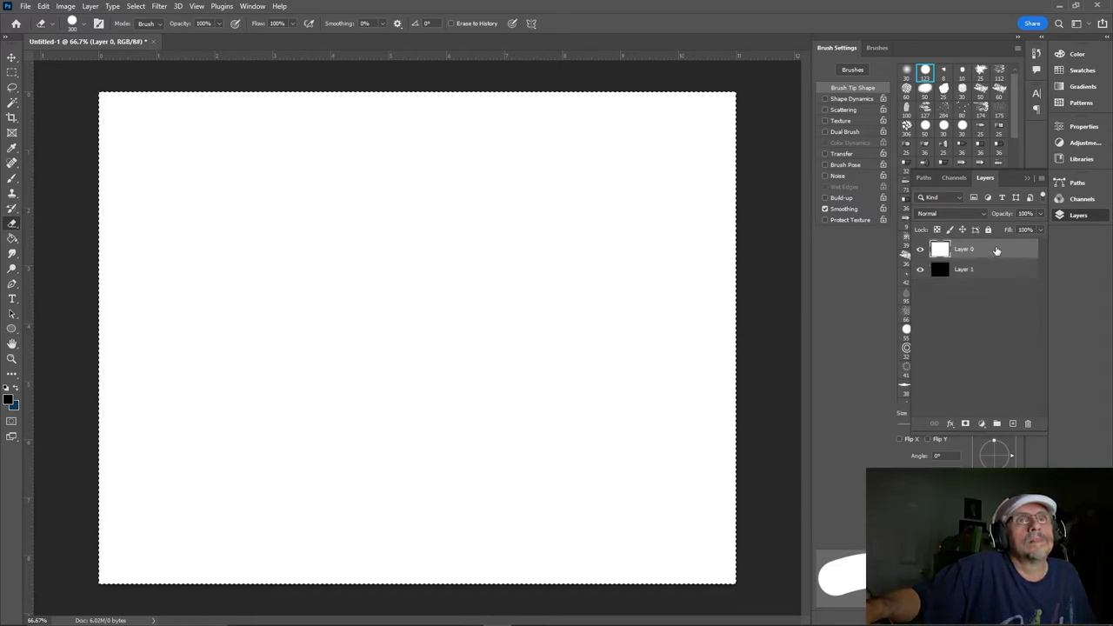
drag(997, 252, 1014, 426)
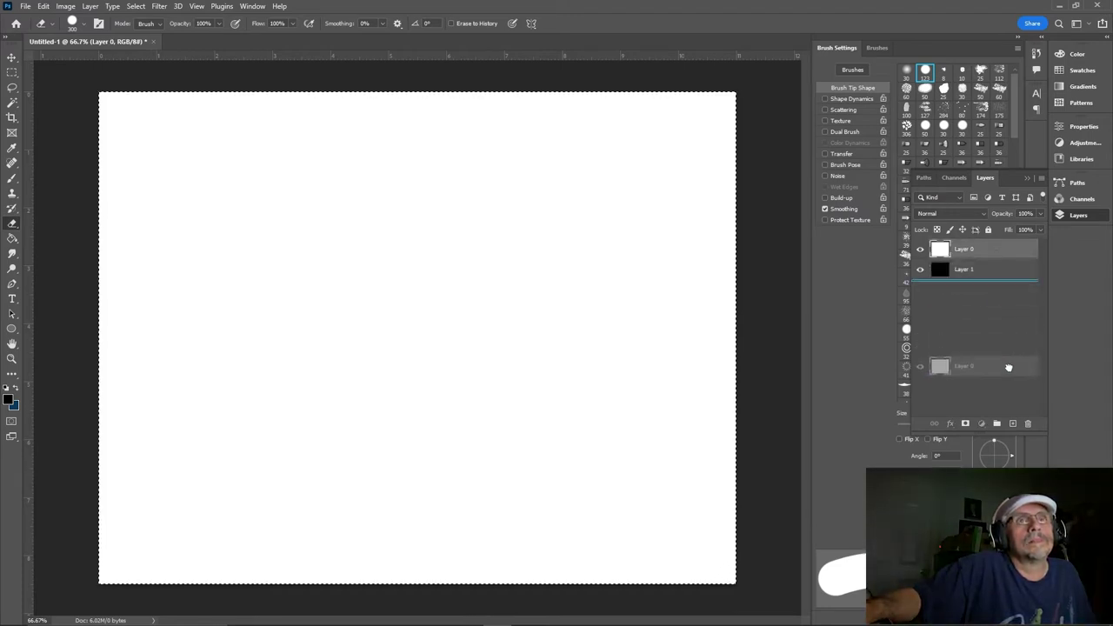
click(1013, 424)
drag(979, 270, 1029, 422)
drag(995, 270, 1028, 424)
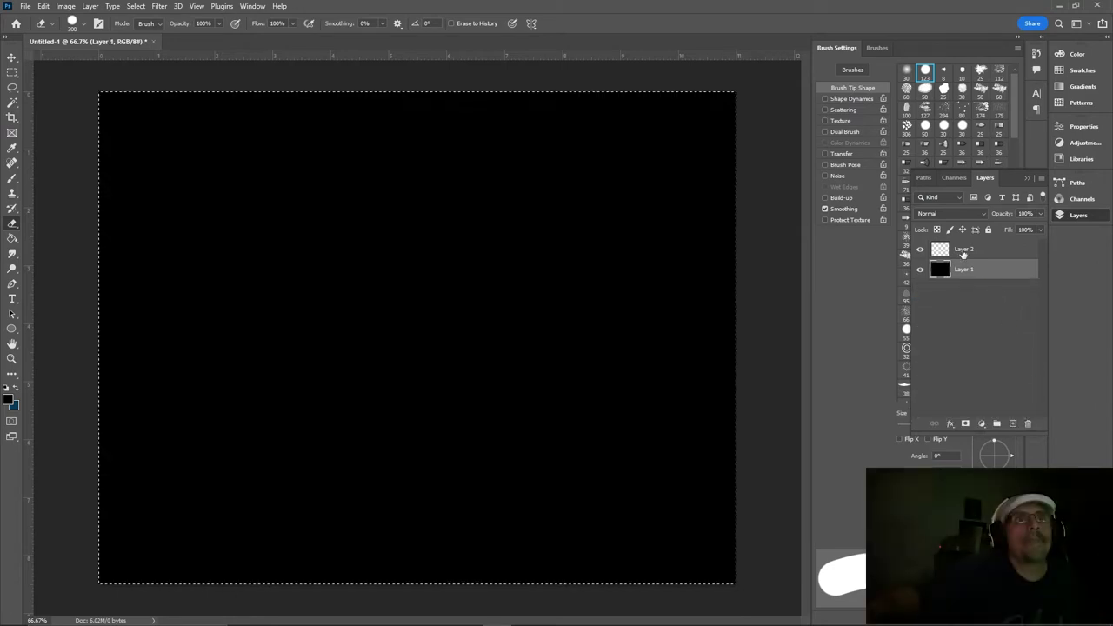
click(966, 250)
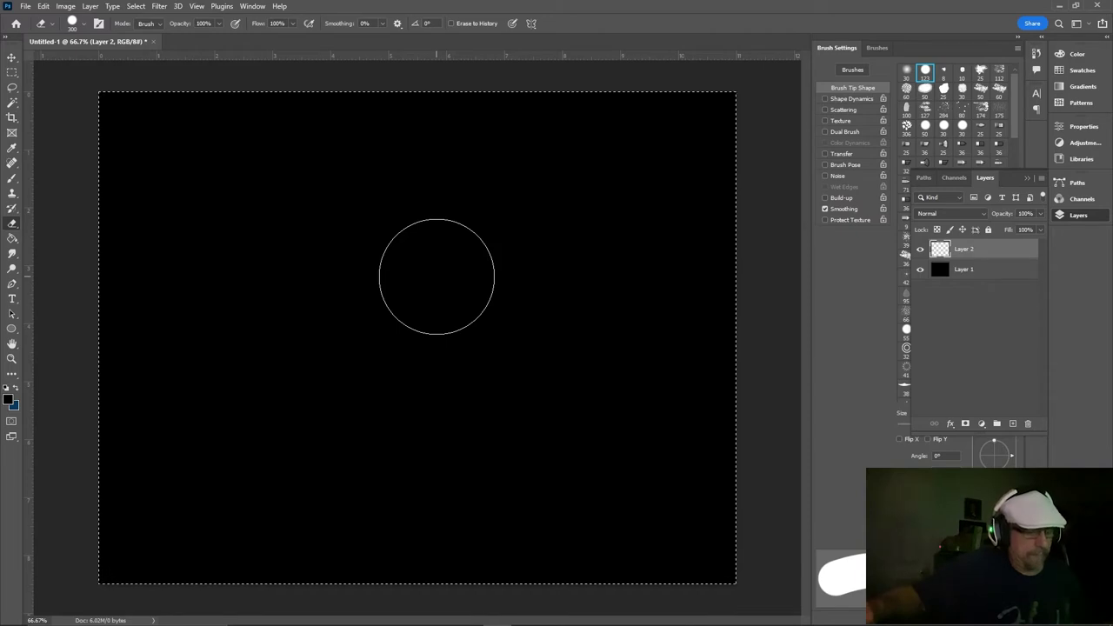
Shrink the brush and set the foreground colour to pure white
key(bracketleft)
key(bracketleft)
key(bracketleft)
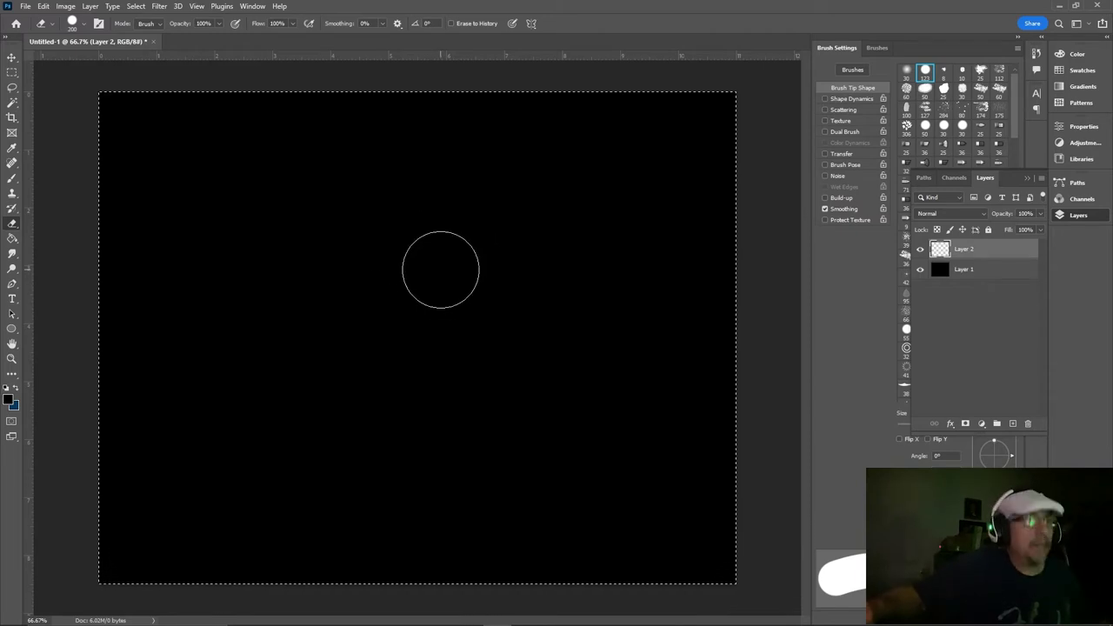
key(bracketleft)
key(bracketleft)
key(bracketleft)
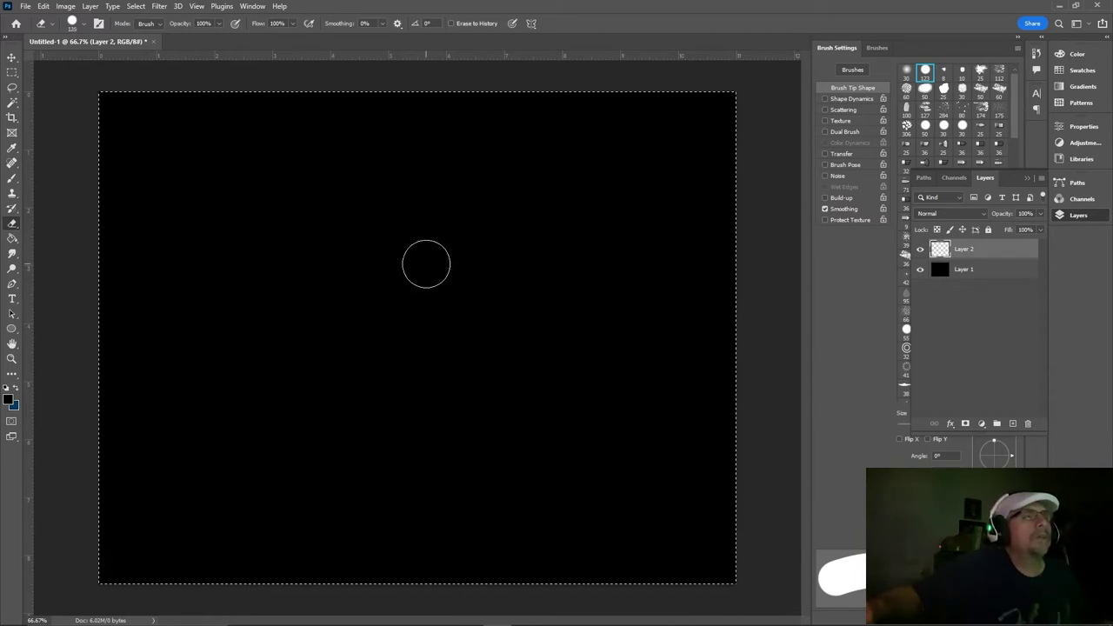
click(10, 401)
drag(709, 167, 570, 44)
click(873, 81)
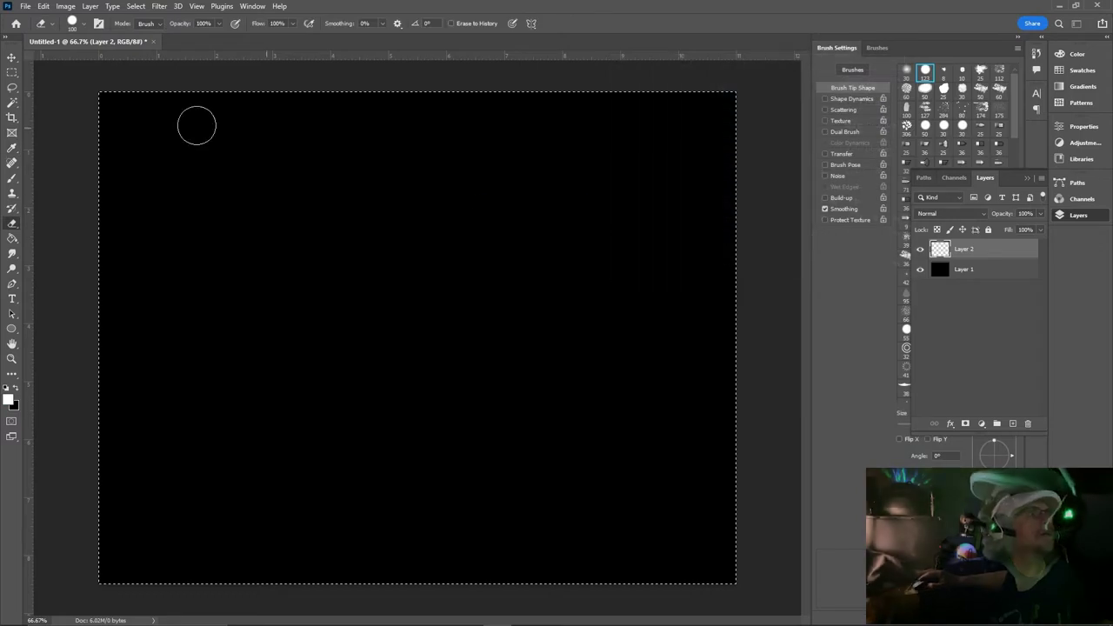
Set brush hardness to 96% and switch to a smaller Brush tool
click(83, 24)
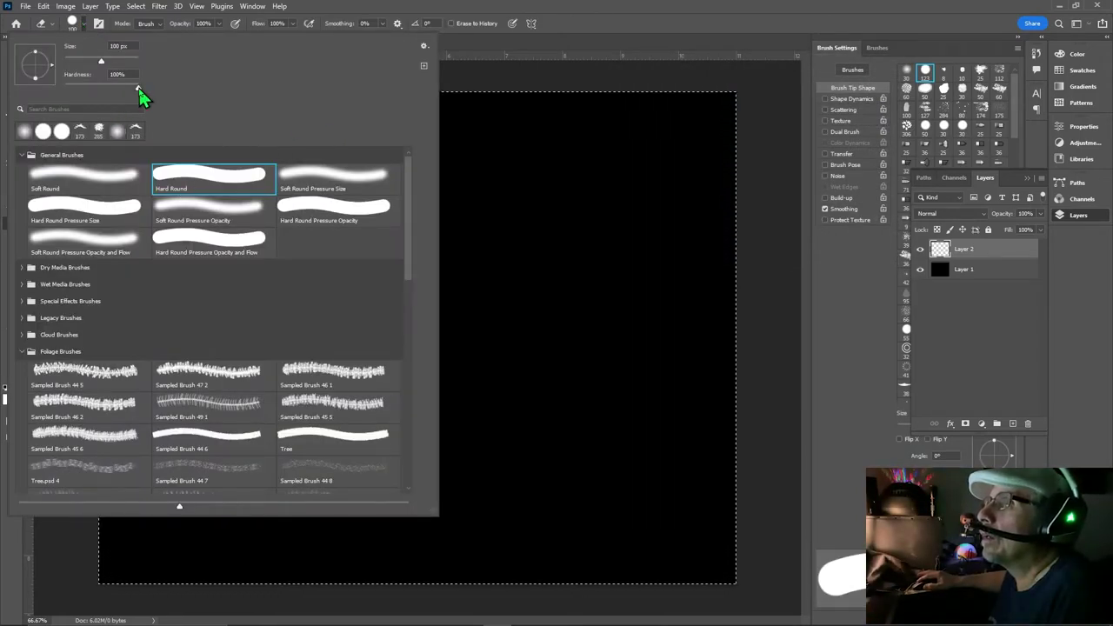
drag(136, 87, 135, 88)
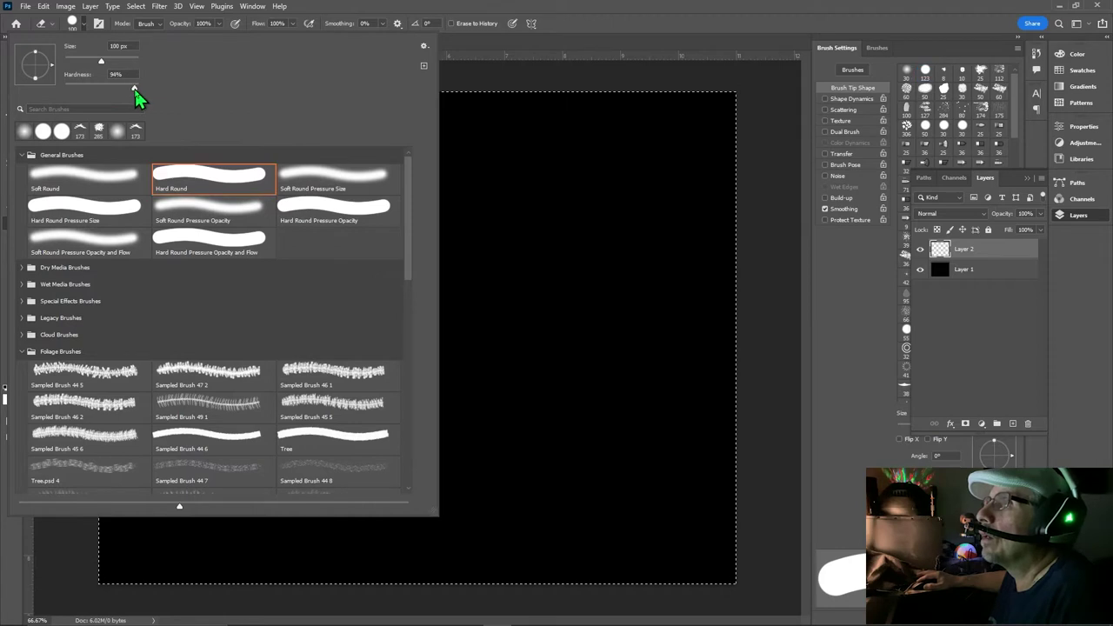
click(589, 18)
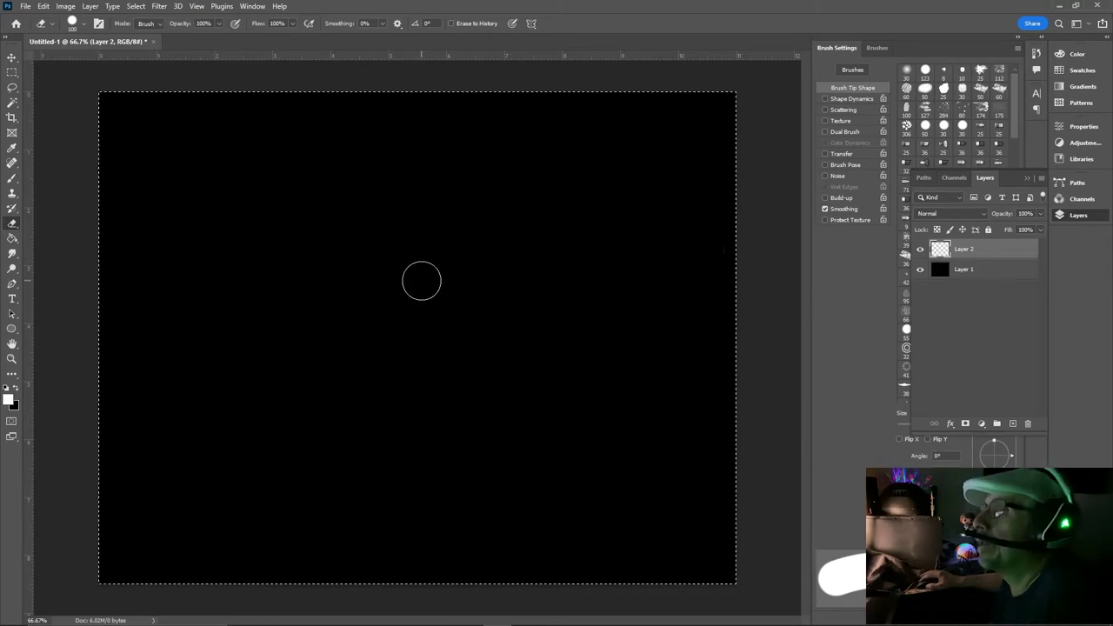
click(12, 179)
key(bracketleft)
key(bracketleft)
key(bracketleft)
key(bracketleft)
key(bracketleft)
key(bracketleft)
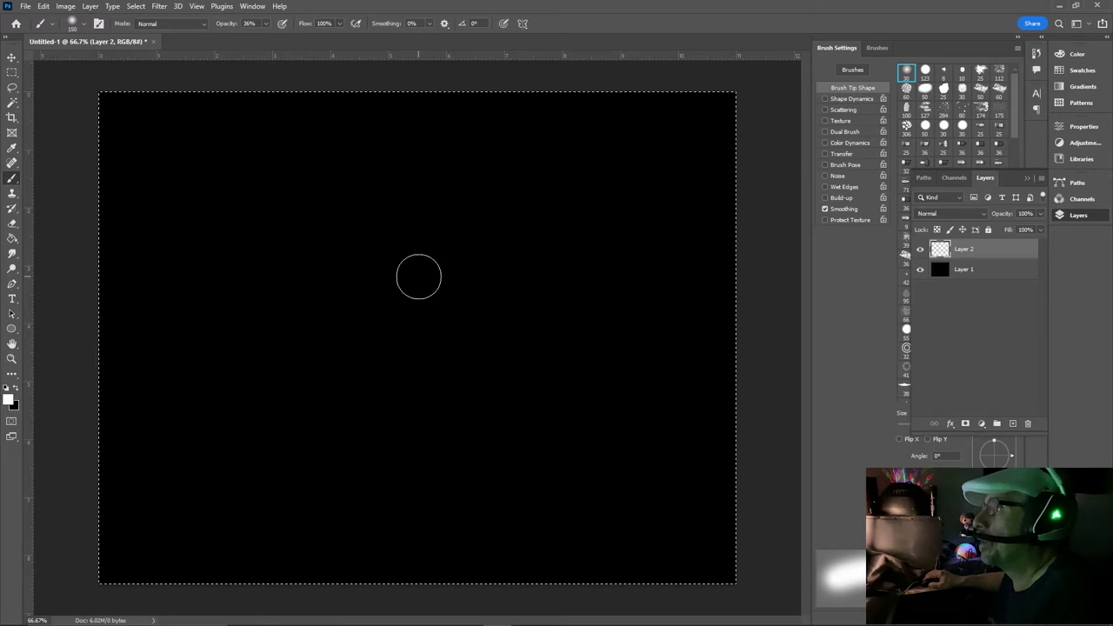
Dab a soft grey glow at the canvas centre and raise the brush hardness
click(417, 273)
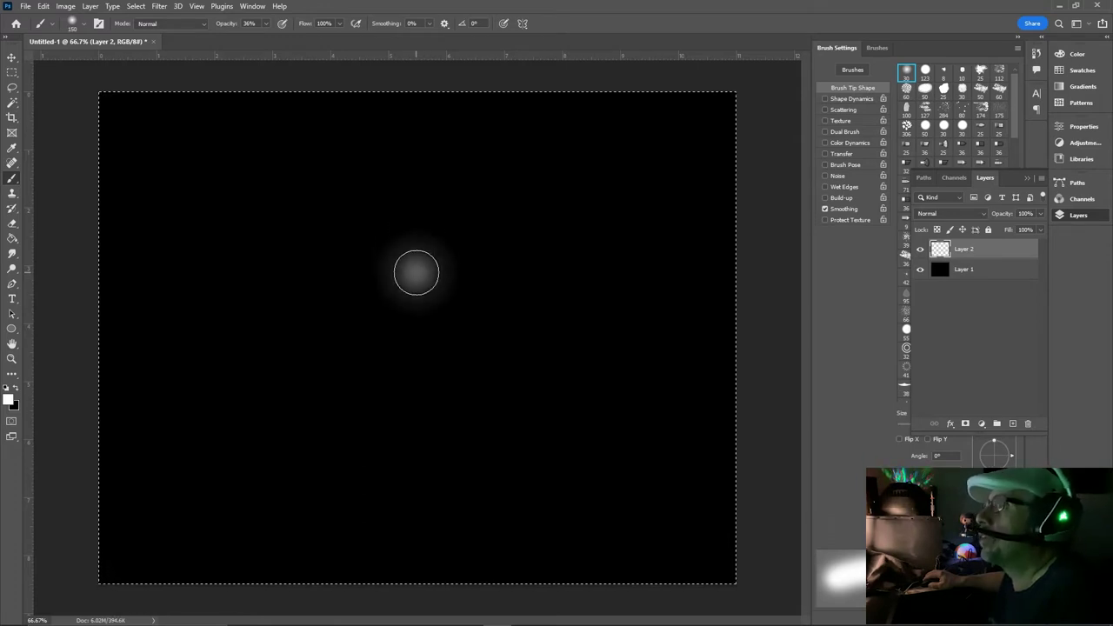
click(417, 273)
click(74, 26)
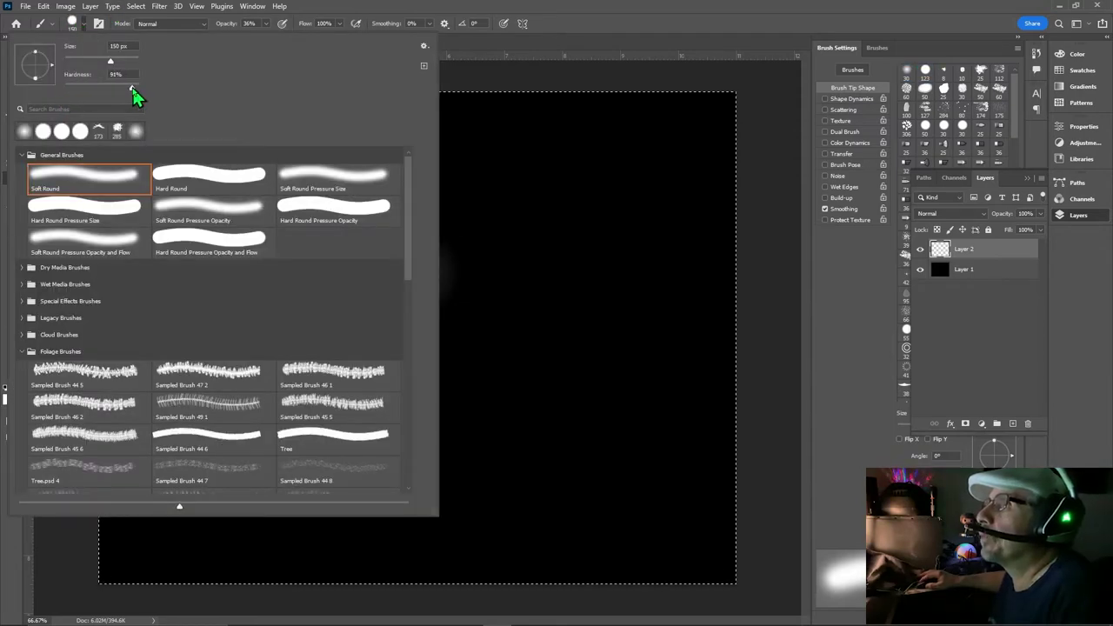
click(133, 89)
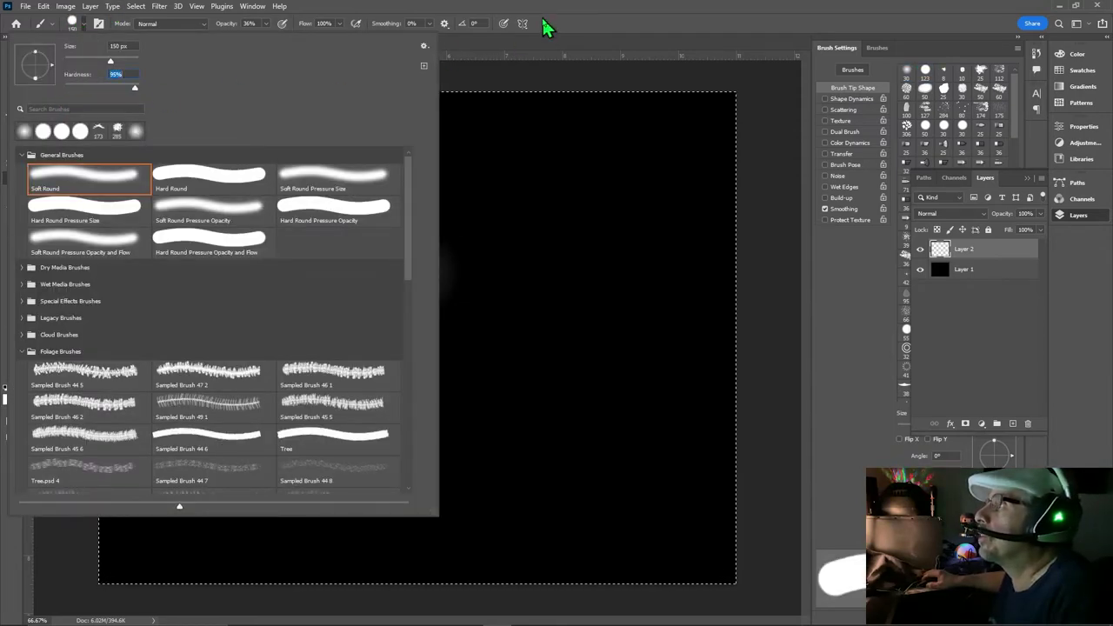
click(541, 24)
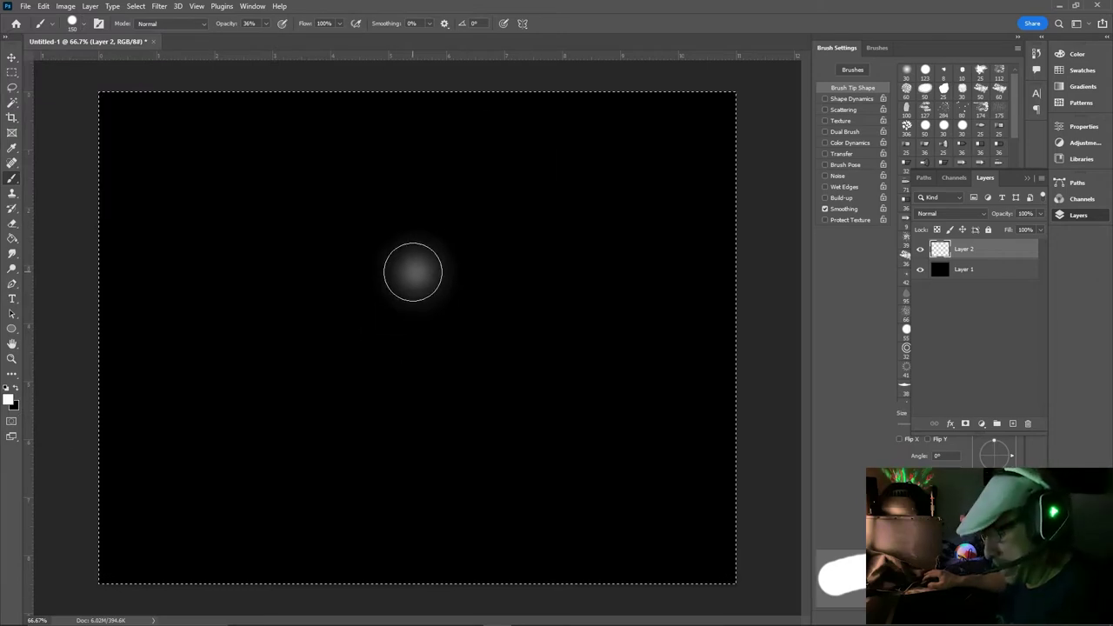
Paint the moon solid white at 100% opacity, then add Layer 3
key(bracketleft)
click(417, 272)
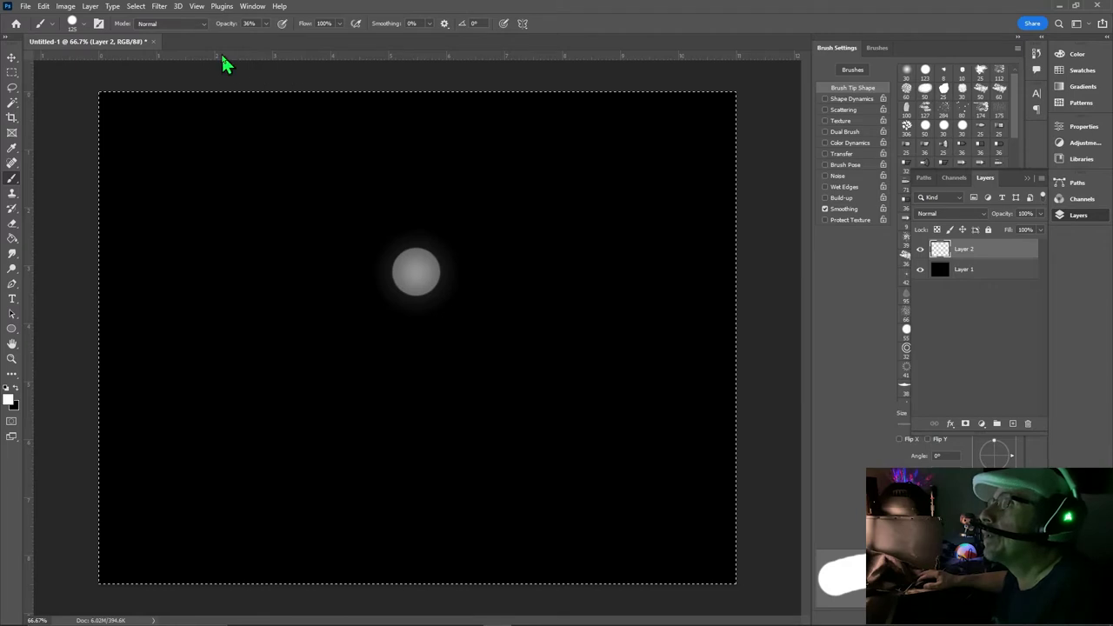
text(100)
key(Return)
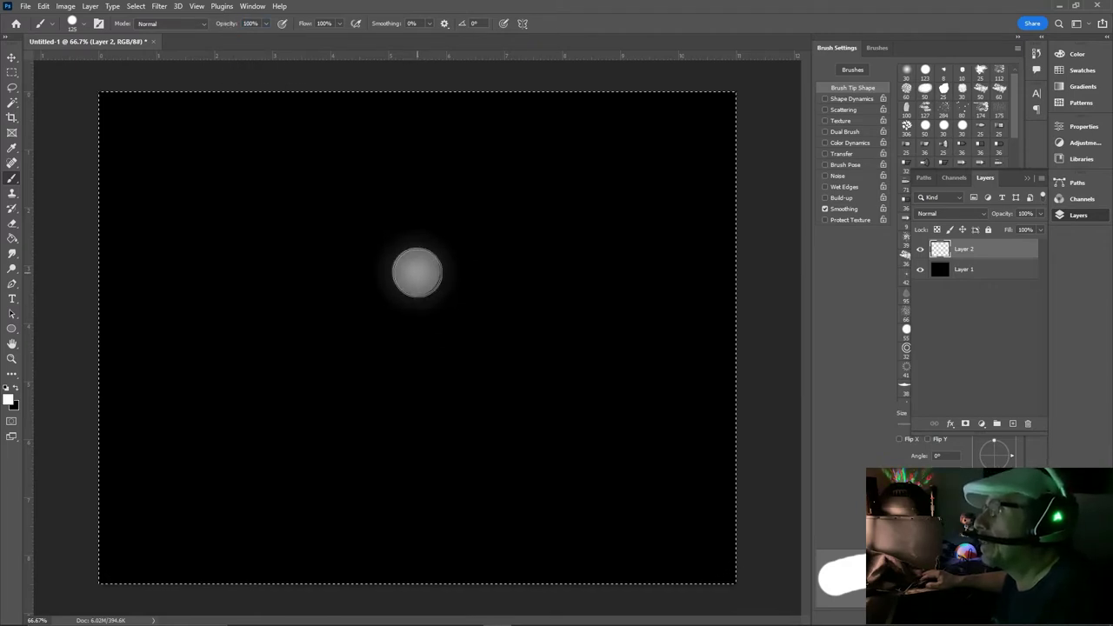
click(415, 272)
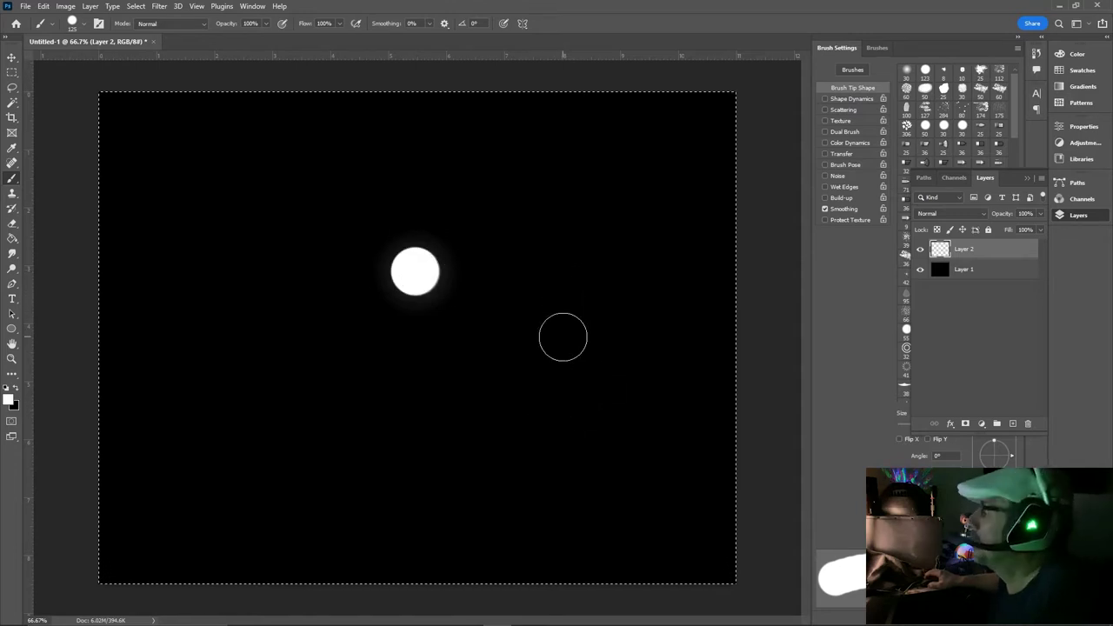
click(1013, 424)
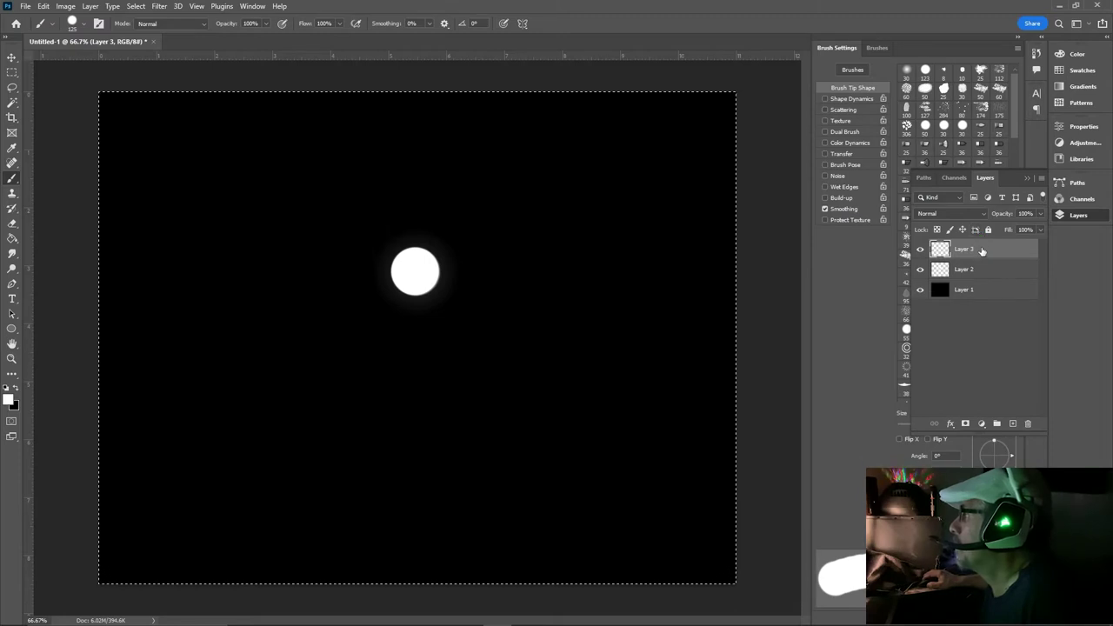
Move Layer 3 below the moon layer and set the foreground colour to deep blue
drag(983, 251, 974, 279)
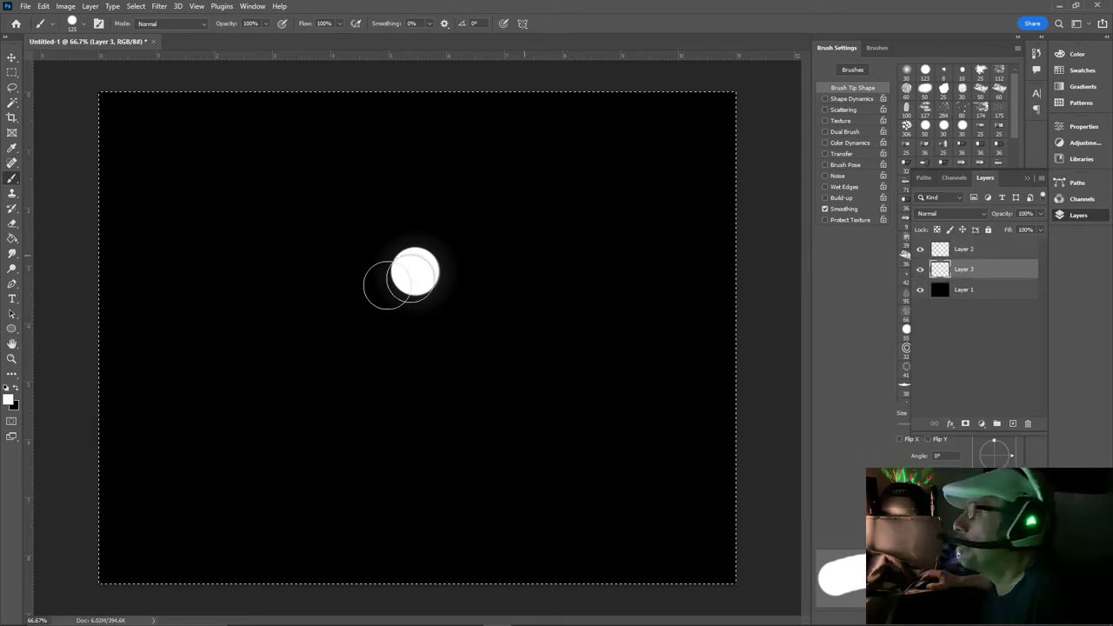
click(8, 400)
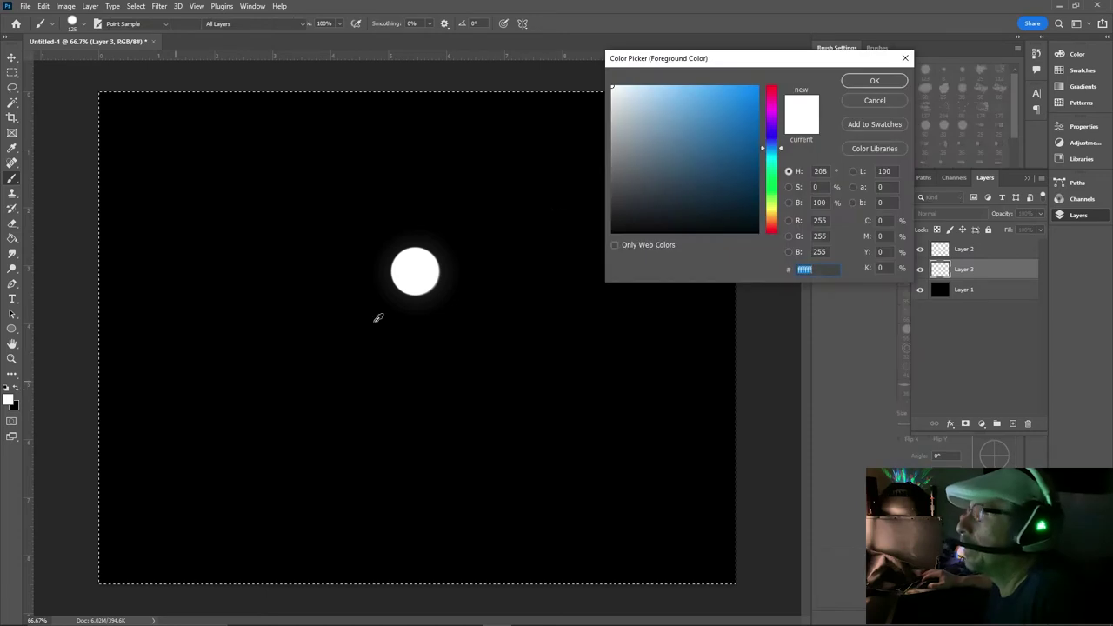
click(758, 157)
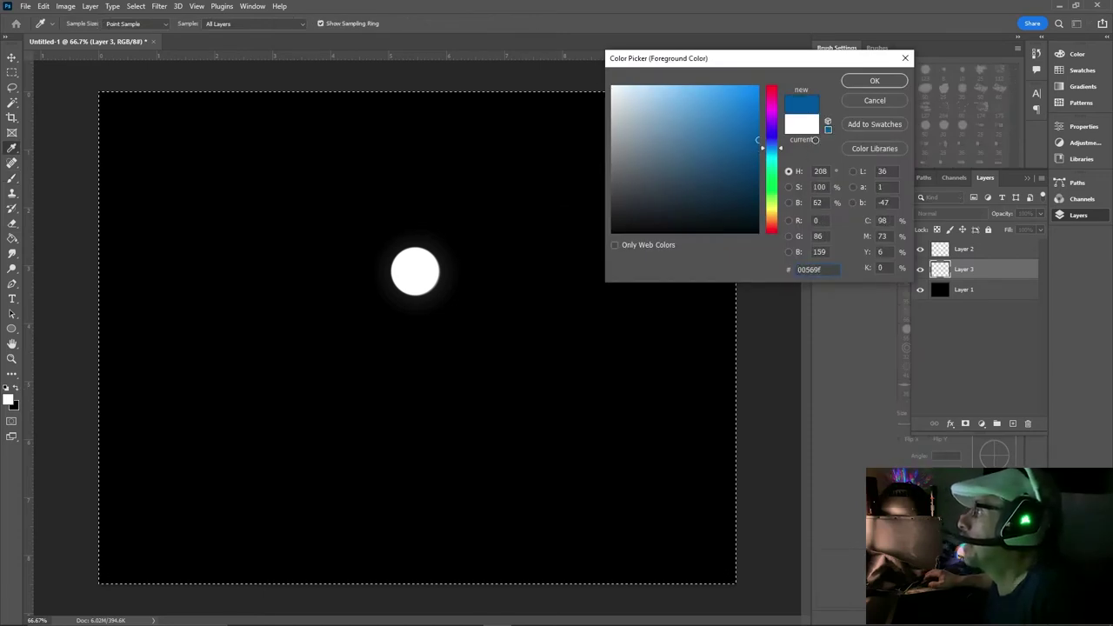
click(869, 83)
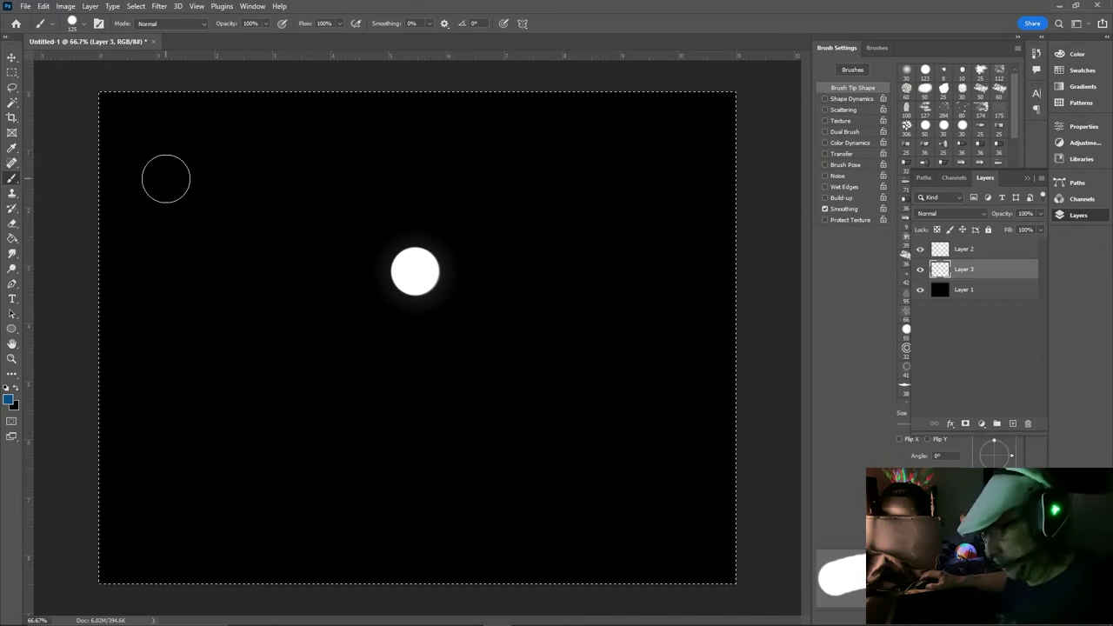
Test blue dabs and switch to the Soft Round brush tip at 51% opacity
key(bracketright)
key(bracketright)
key(bracketright)
key(bracketright)
key(bracketright)
click(119, 202)
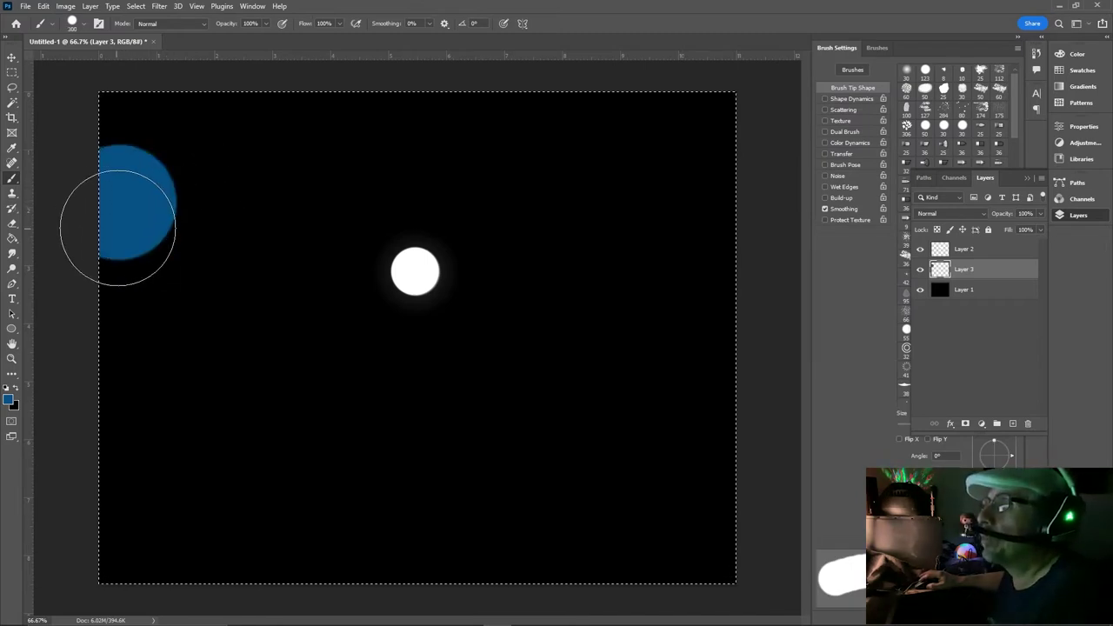
key(ctrl+z)
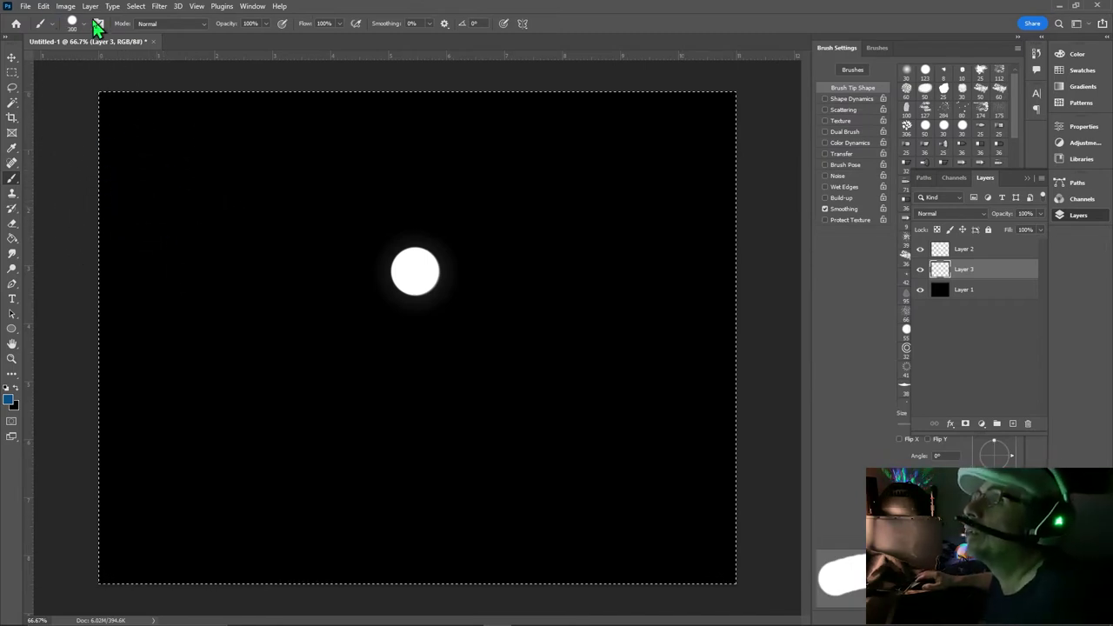
click(84, 26)
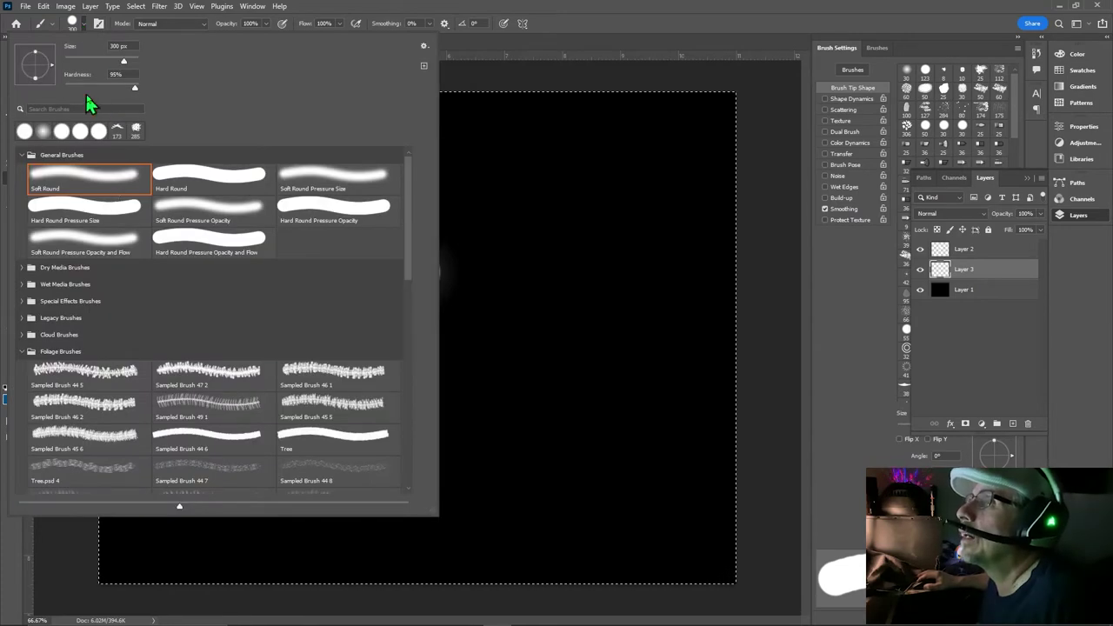
click(460, 49)
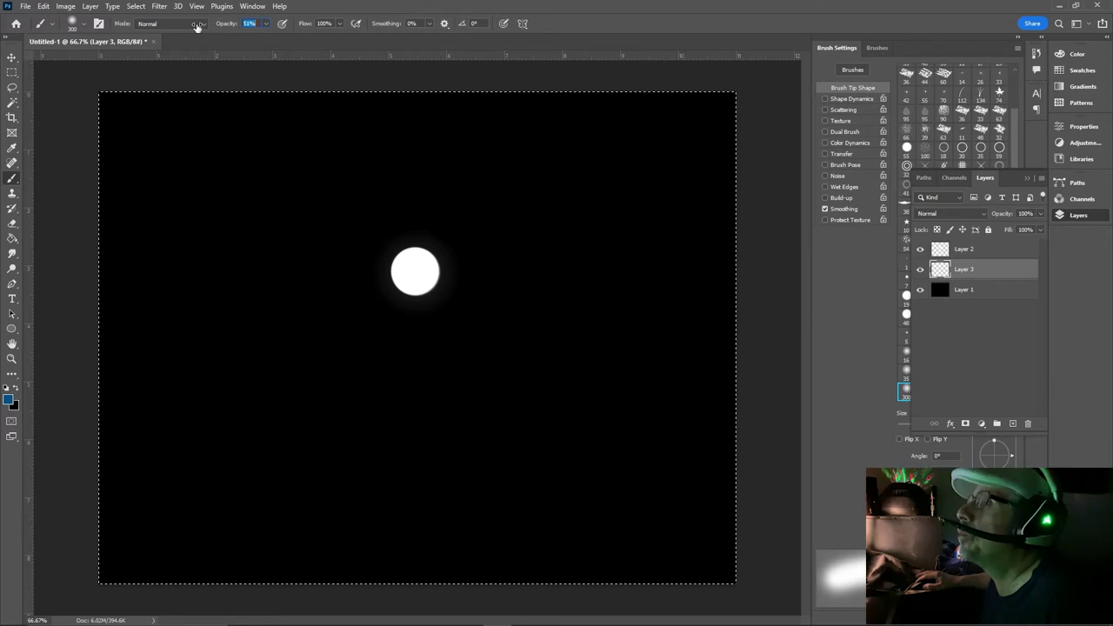
click(94, 195)
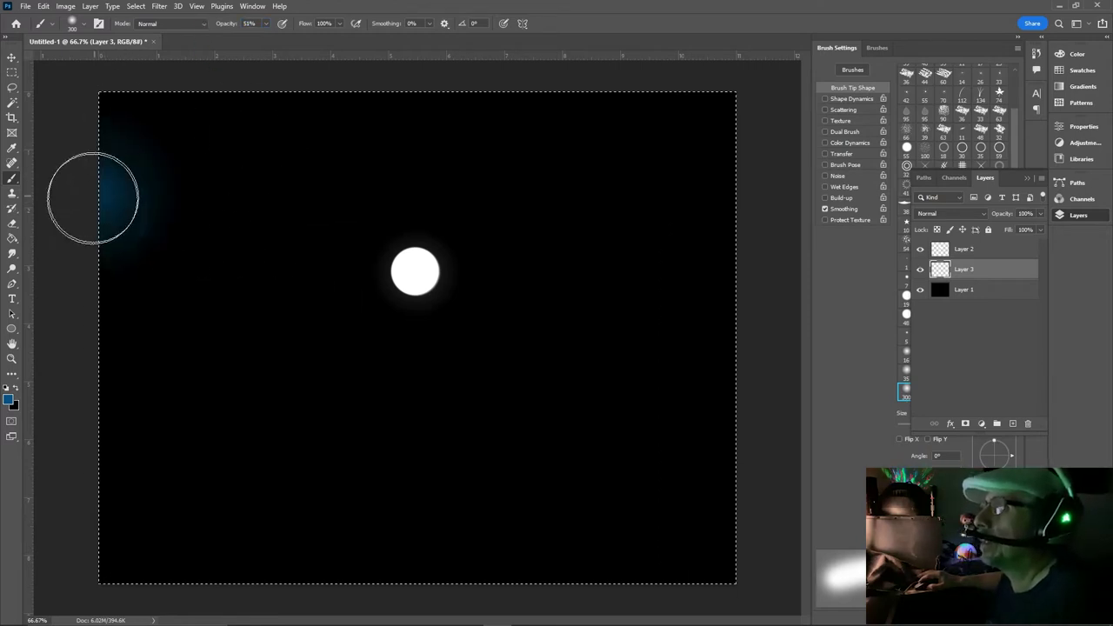
key(ctrl+z)
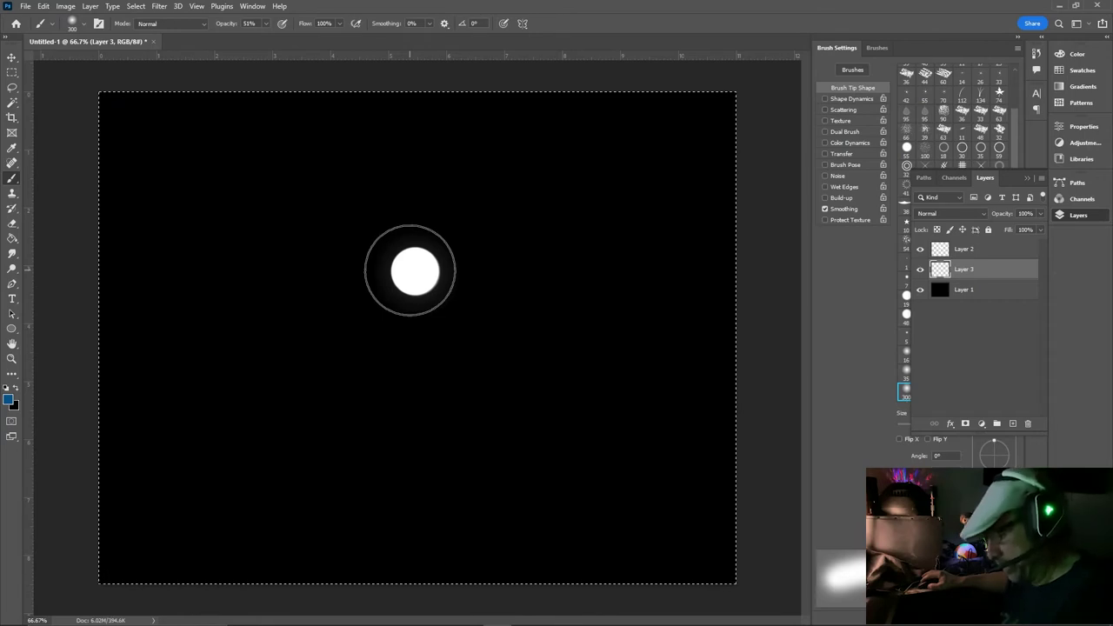
Paint a wide, soft deep-blue glow around the moon and across the sky
key(bracketright)
click(413, 270)
key(bracketright)
click(415, 271)
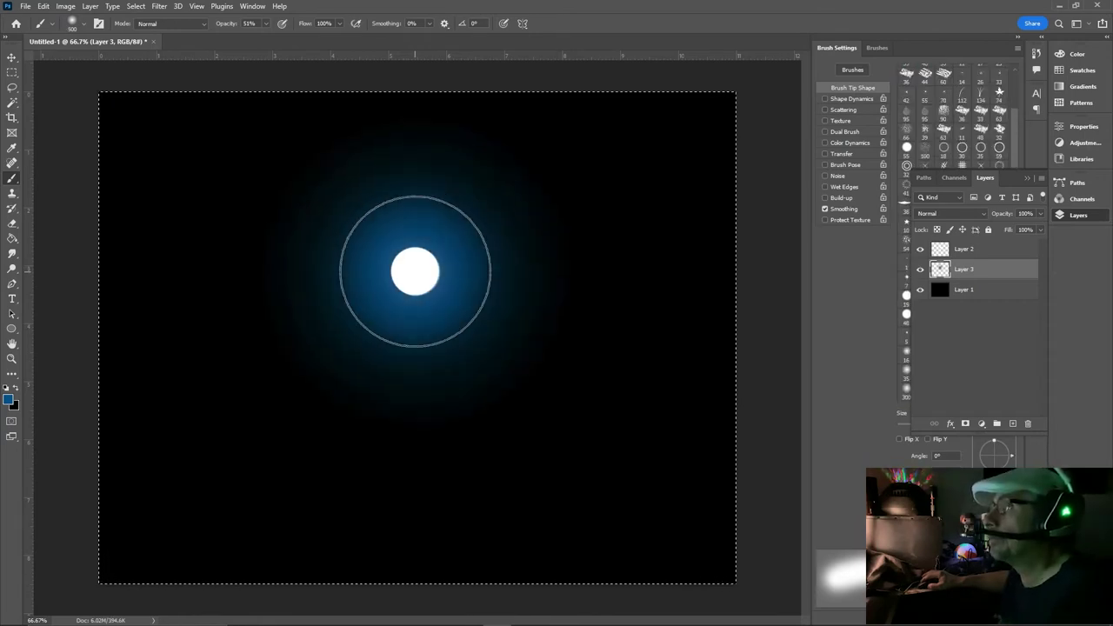
key(bracketright)
key(bracketright)
key(bracketright)
key(bracketright)
click(415, 272)
mouse_move(326, 288)
mouse_down()
mouse_move(199, 293)
mouse_move(412, 293)
mouse_move(733, 322)
mouse_move(87, 310)
mouse_move(199, 298)
mouse_move(201, 288)
mouse_move(412, 249)
mouse_move(691, 248)
mouse_up()
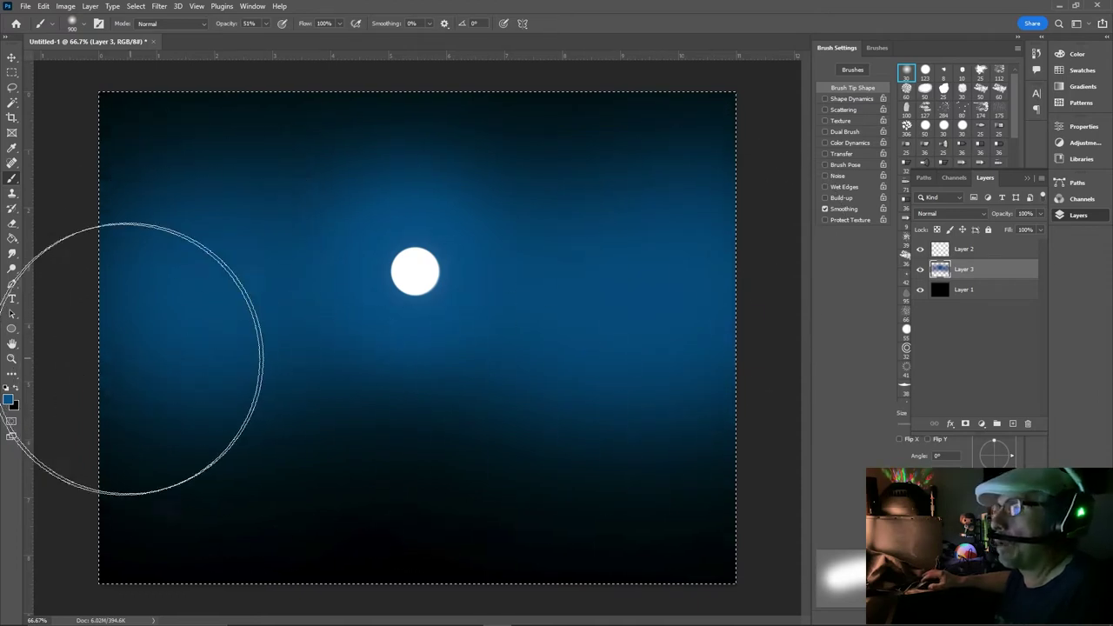
click(8, 400)
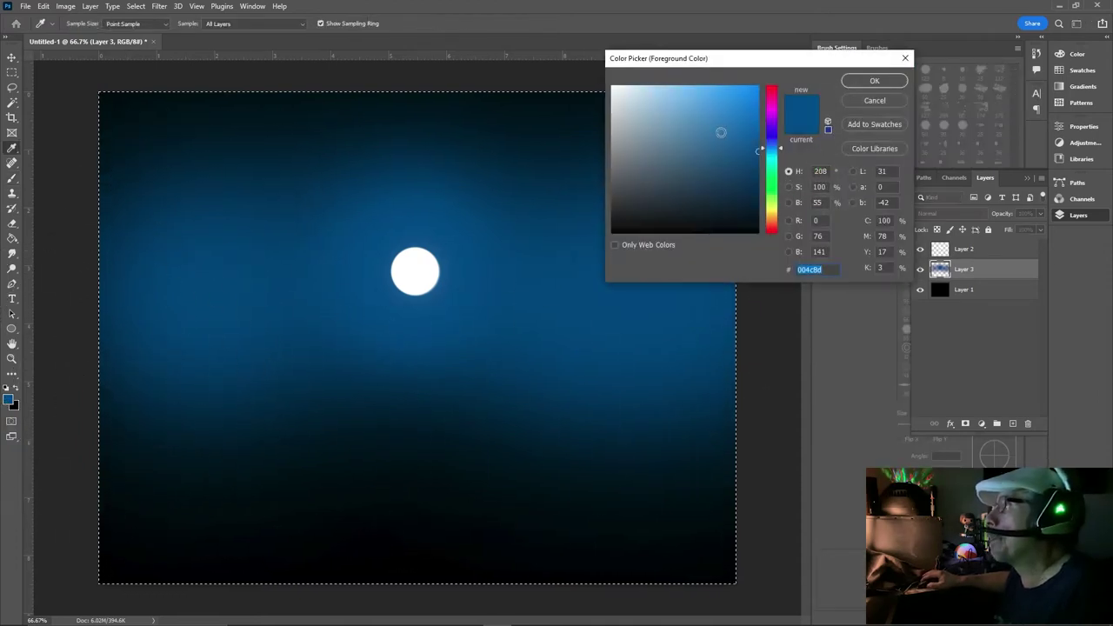
Paint a light-blue (#7fc4ff) halo around the moon with a 175 px brush
text(7fc4ff)
click(874, 81)
key(b)
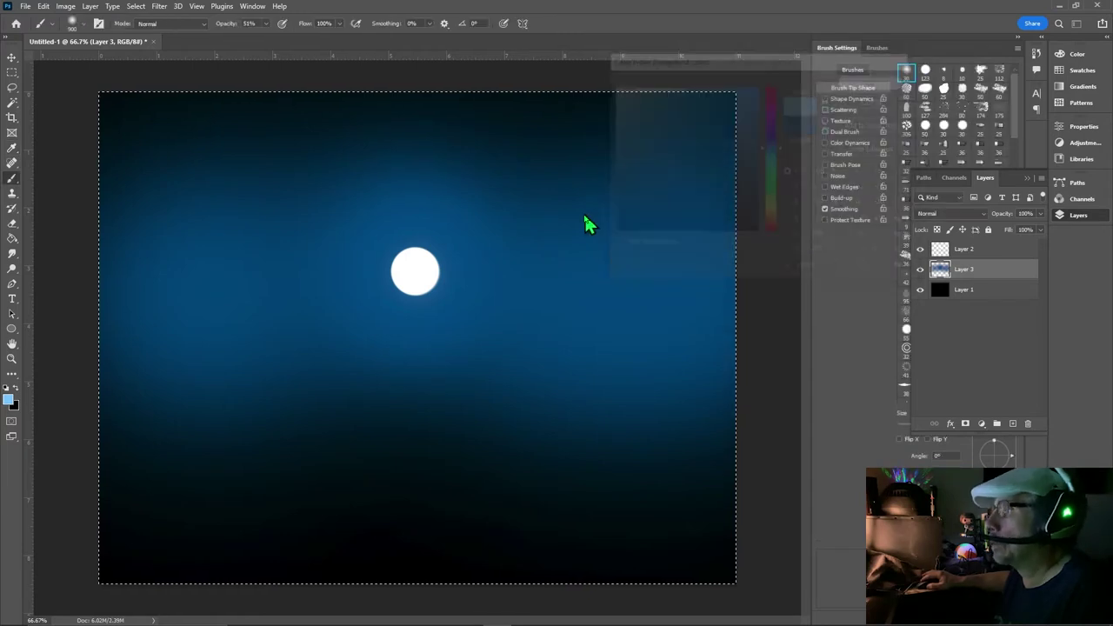
key(bracketleft)
key(bracketleft)
key(bracketleft)
key(bracketleft)
key(bracketleft)
key(bracketleft)
key(bracketleft)
key(bracketleft)
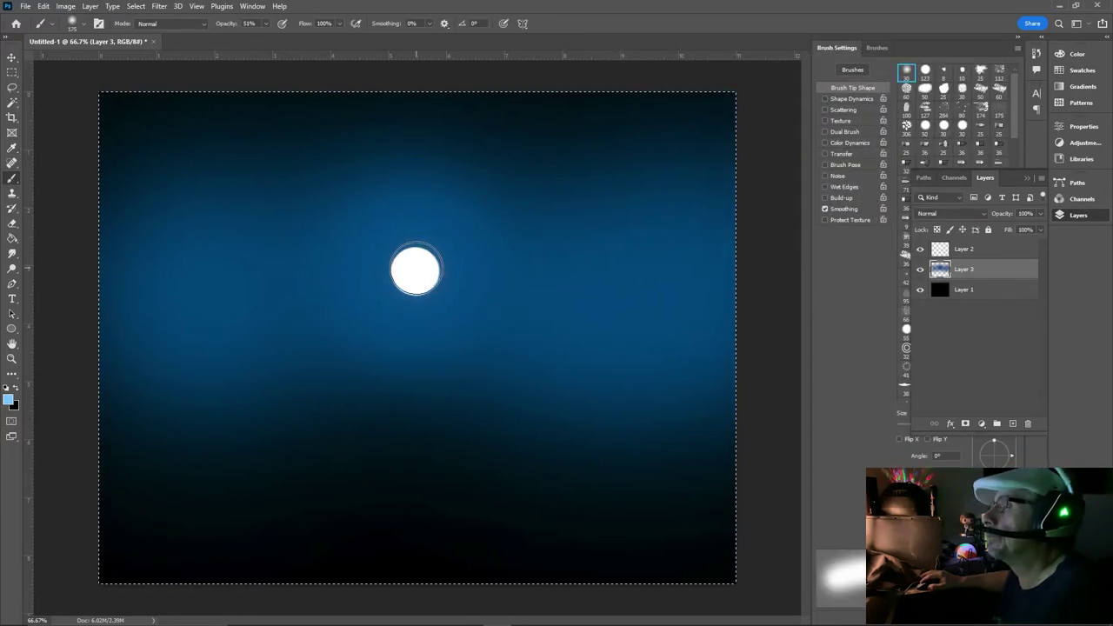
click(415, 271)
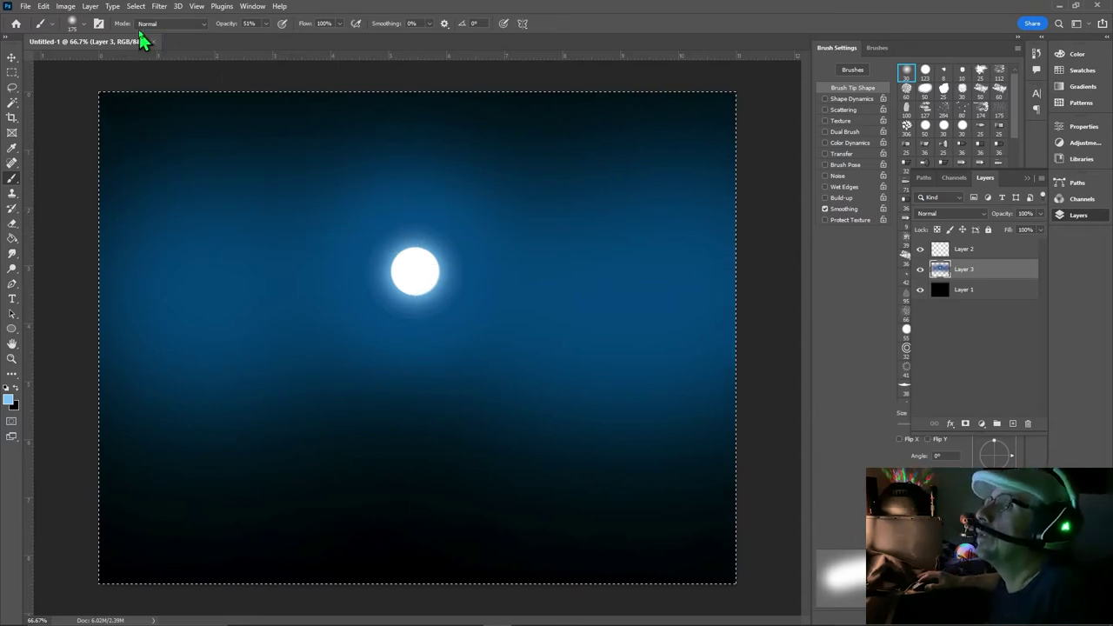
click(159, 6)
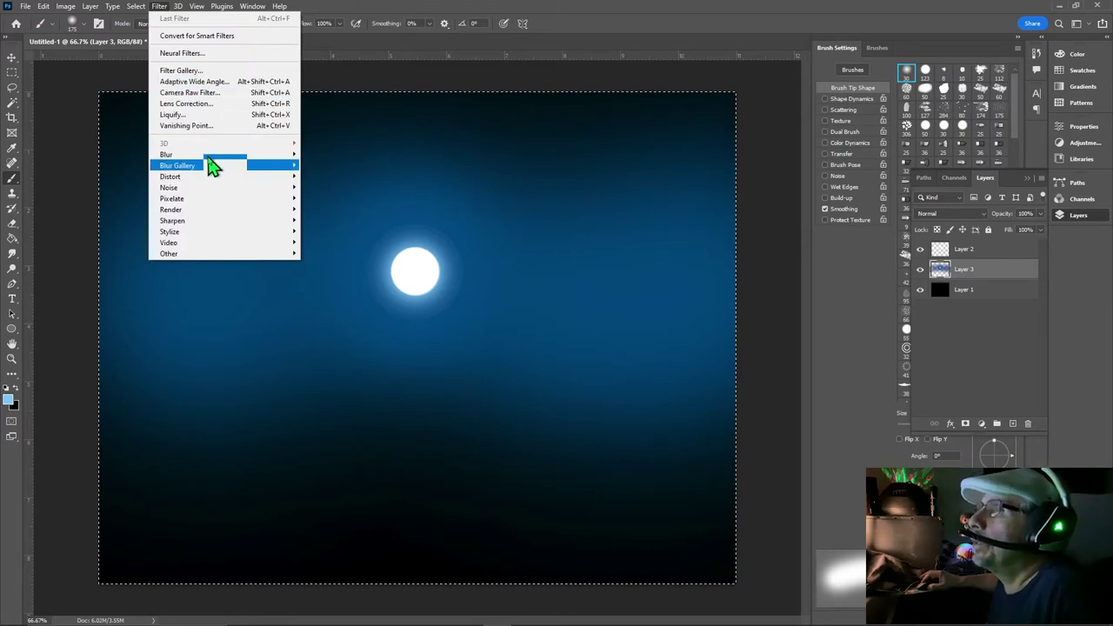
Apply a Gaussian Blur of about 6.8 pixels to the blue sky layer
mouse_move(166, 154)
click(338, 200)
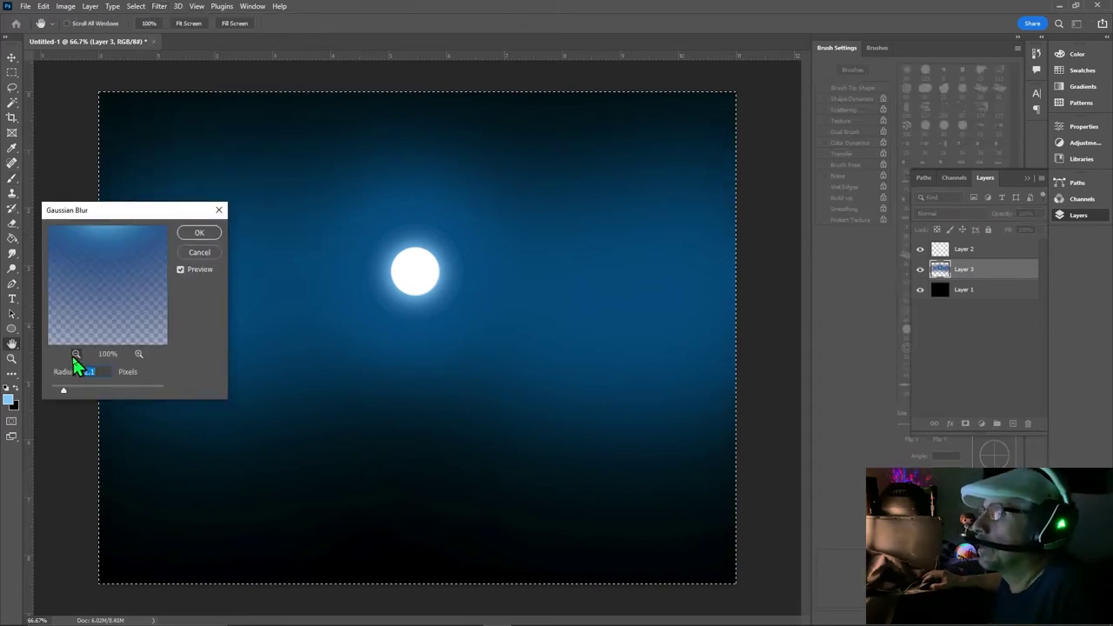
click(75, 354)
click(64, 391)
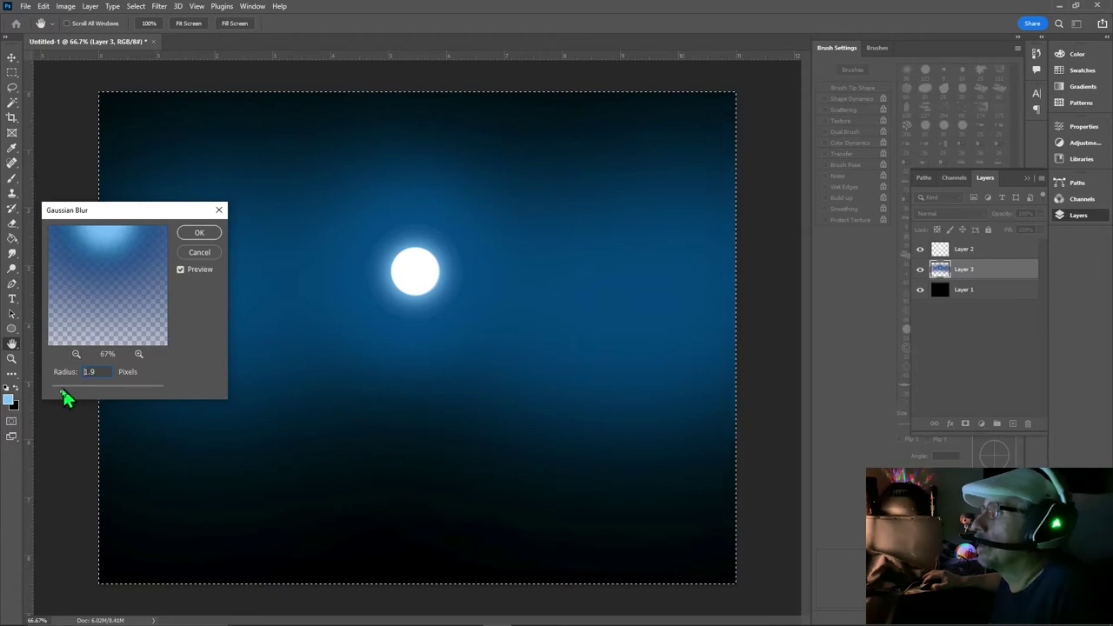
drag(65, 392, 73, 392)
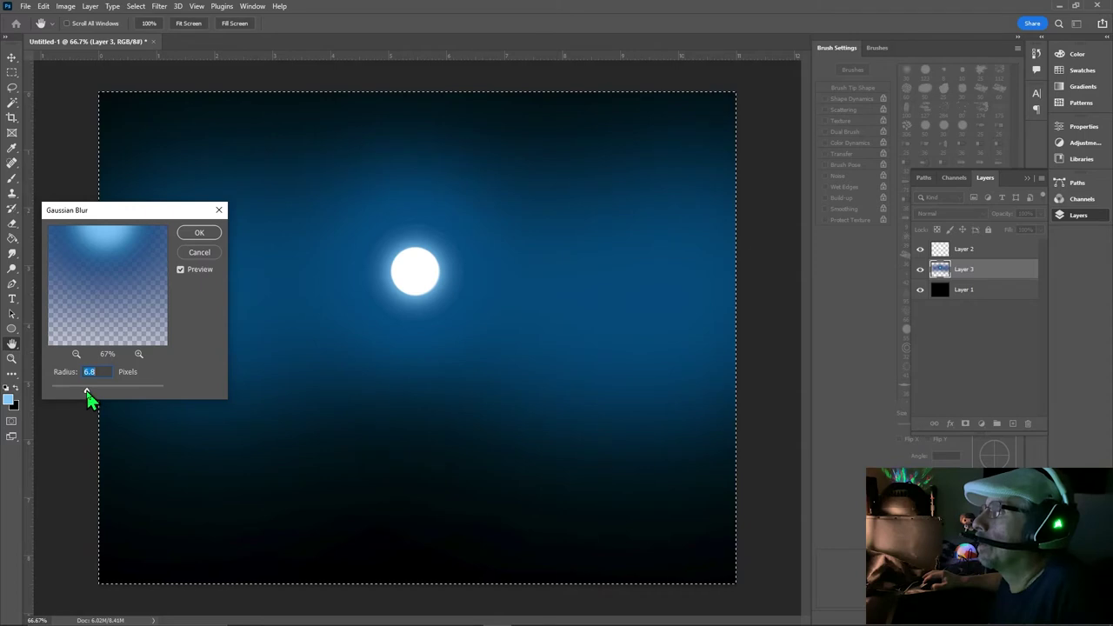
click(200, 233)
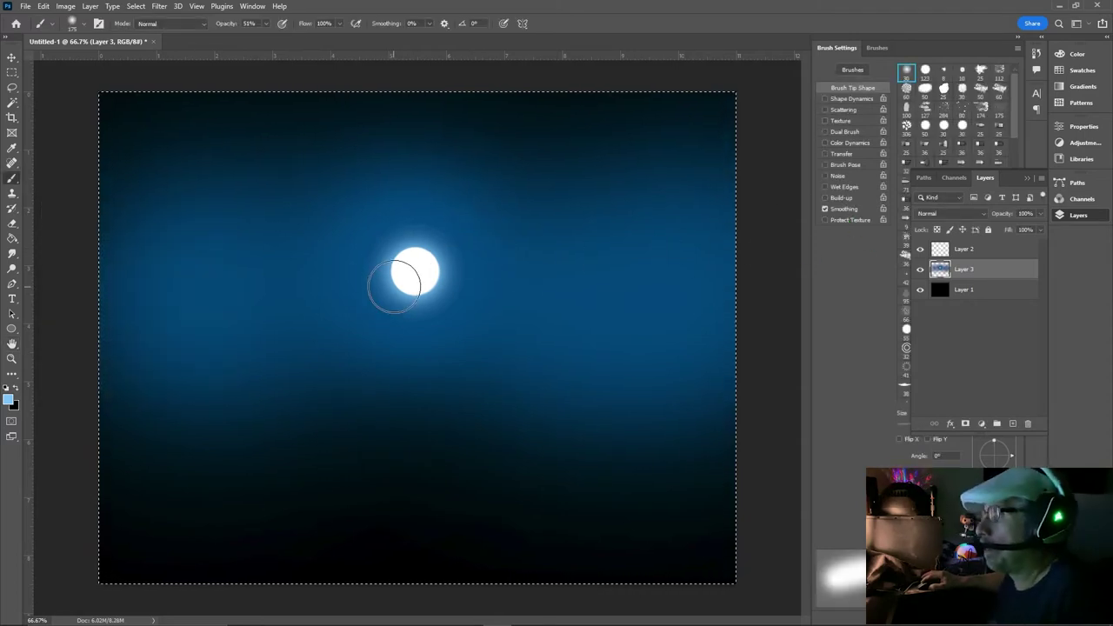
Paint a brighter 500 px glow around the moon, toggling the moon layer to check it
key(bracketright)
key(bracketright)
key(bracketright)
key(bracketright)
key(bracketright)
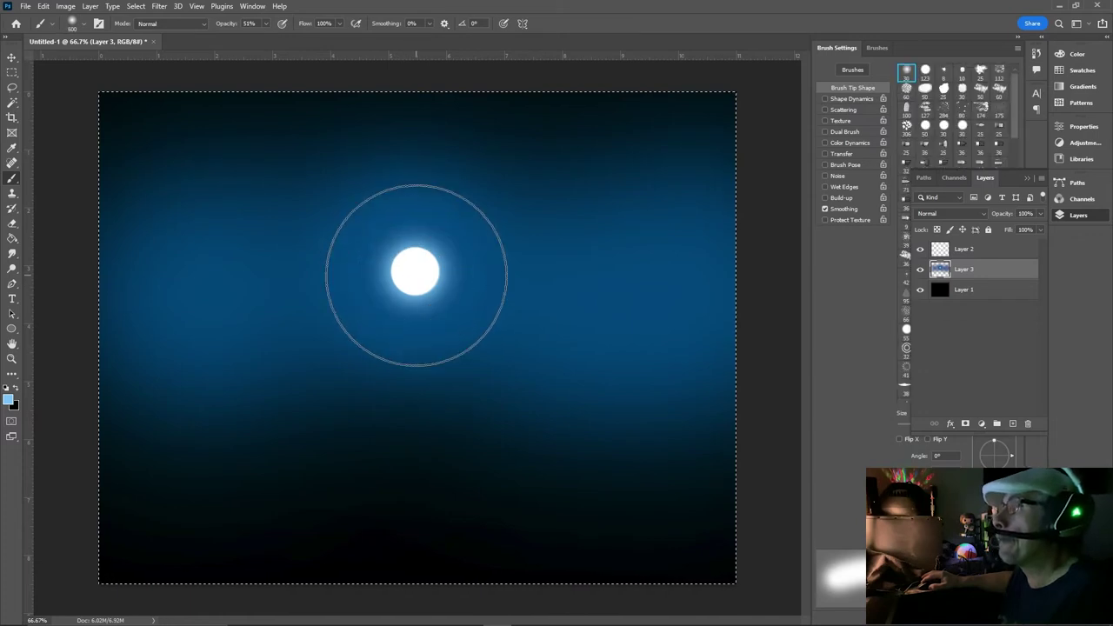
click(416, 274)
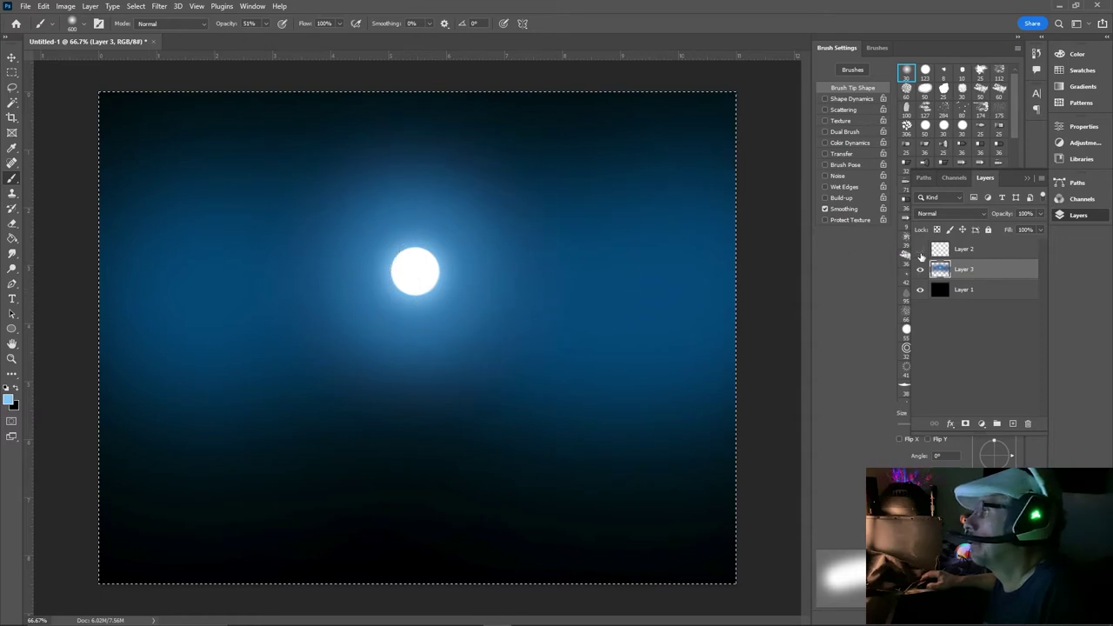
click(920, 250)
click(920, 250)
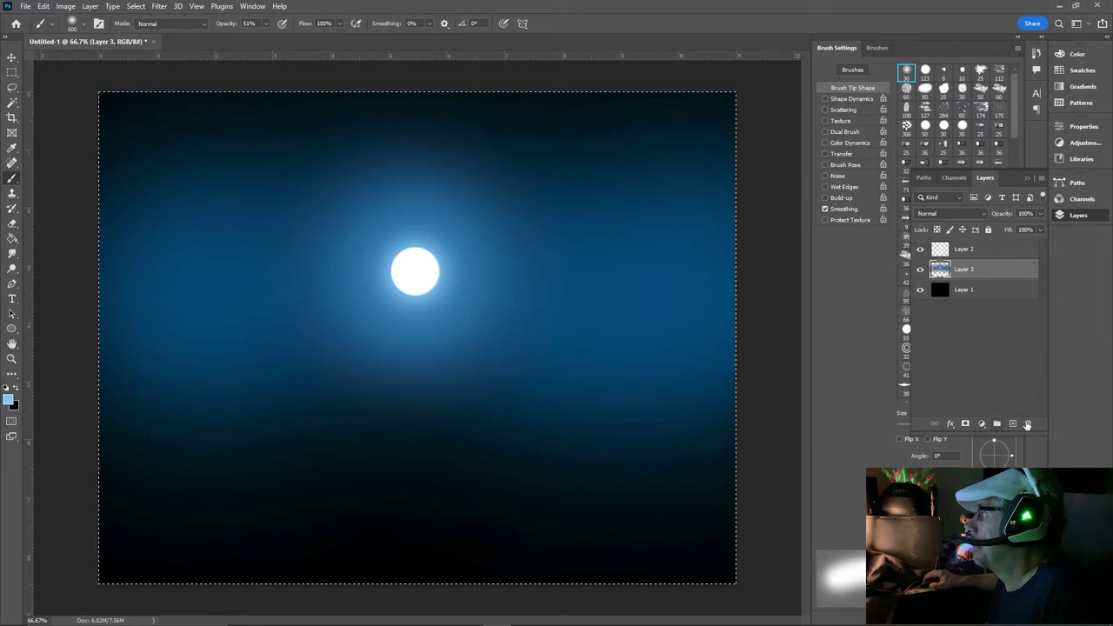
Add empty Layer 4 above the sky layer and shrink the brush
click(1012, 423)
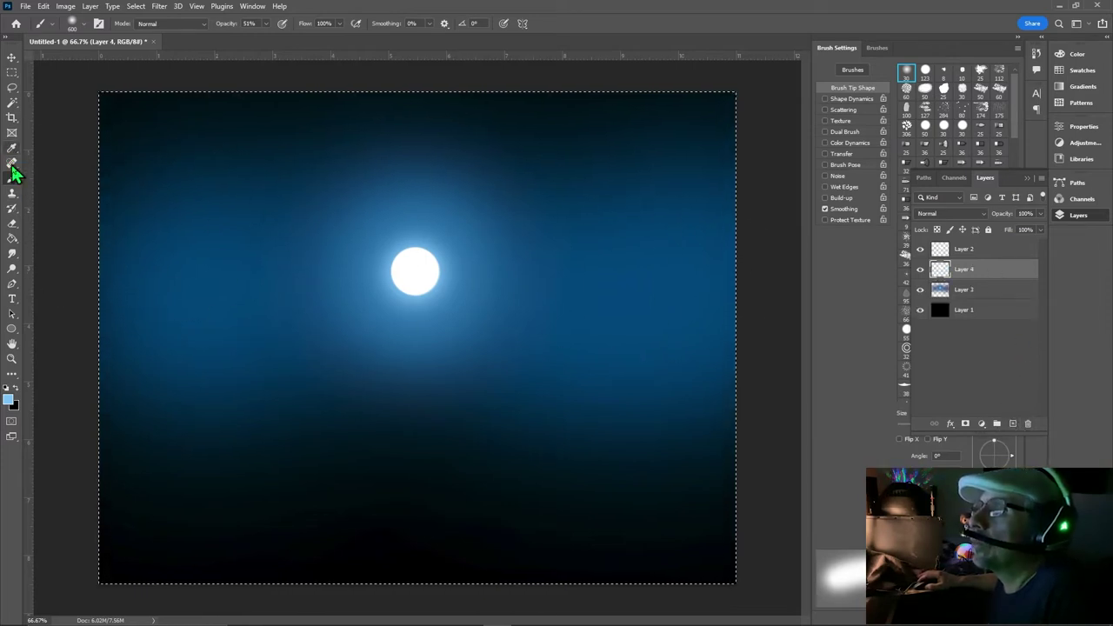
key(bracketleft)
key(bracketleft)
key(bracketleft)
key(bracketleft)
key(bracketleft)
key(bracketleft)
key(bracketleft)
key(bracketleft)
key(bracketleft)
key(bracketleft)
key(bracketleft)
key(bracketleft)
key(bracketleft)
key(bracketleft)
key(bracketleft)
key(bracketleft)
key(bracketleft)
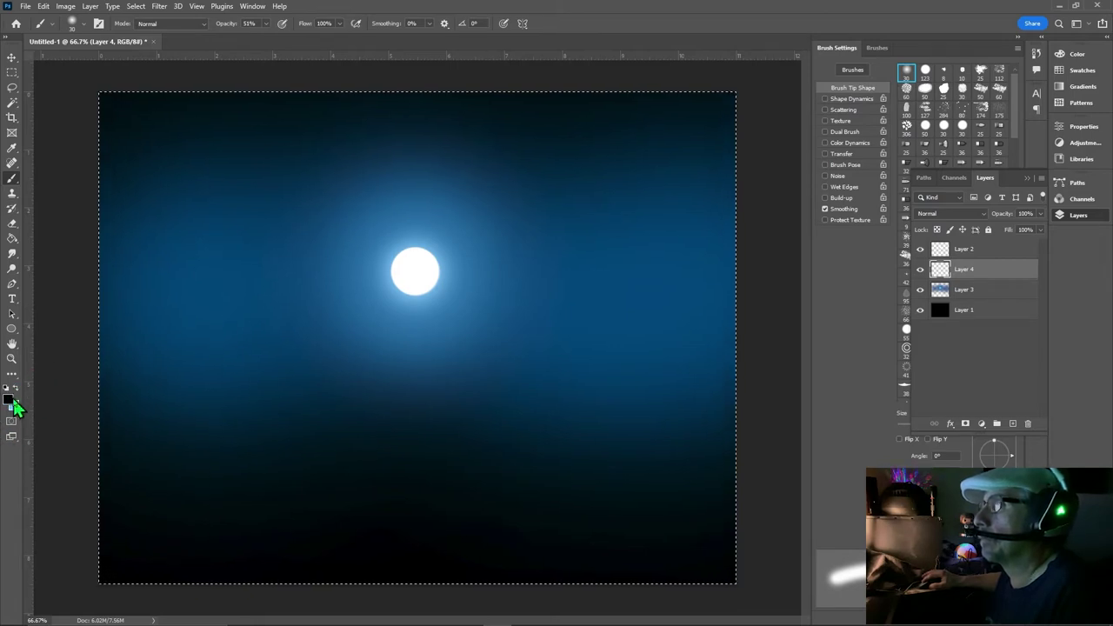
click(15, 405)
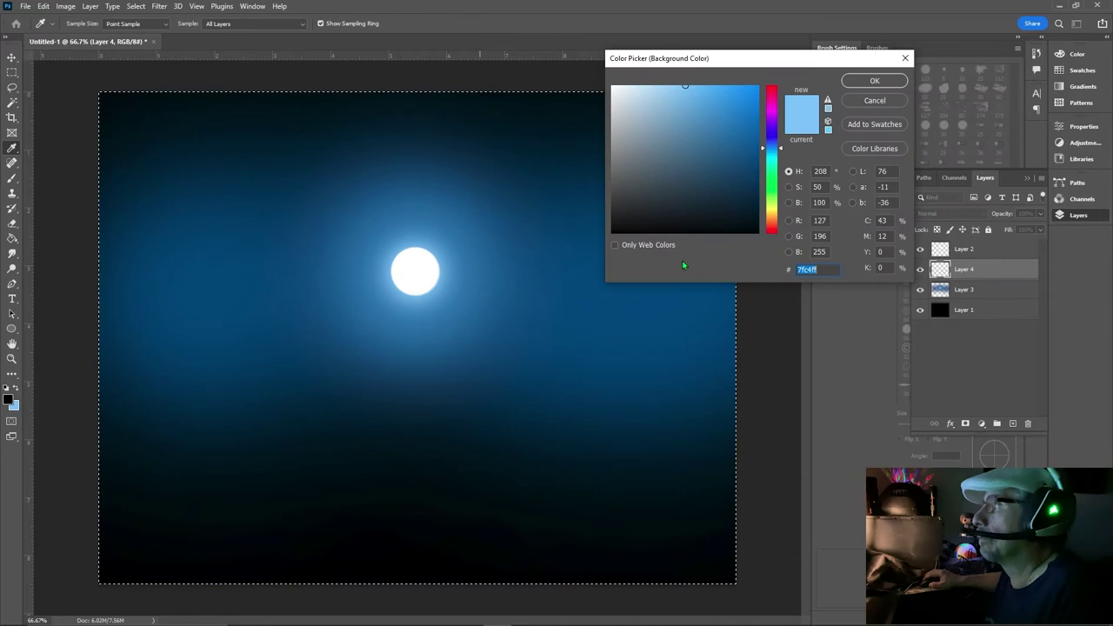
Set the foreground colour to a bright blue (0092d6) and enlarge the brush
key(Escape)
click(8, 401)
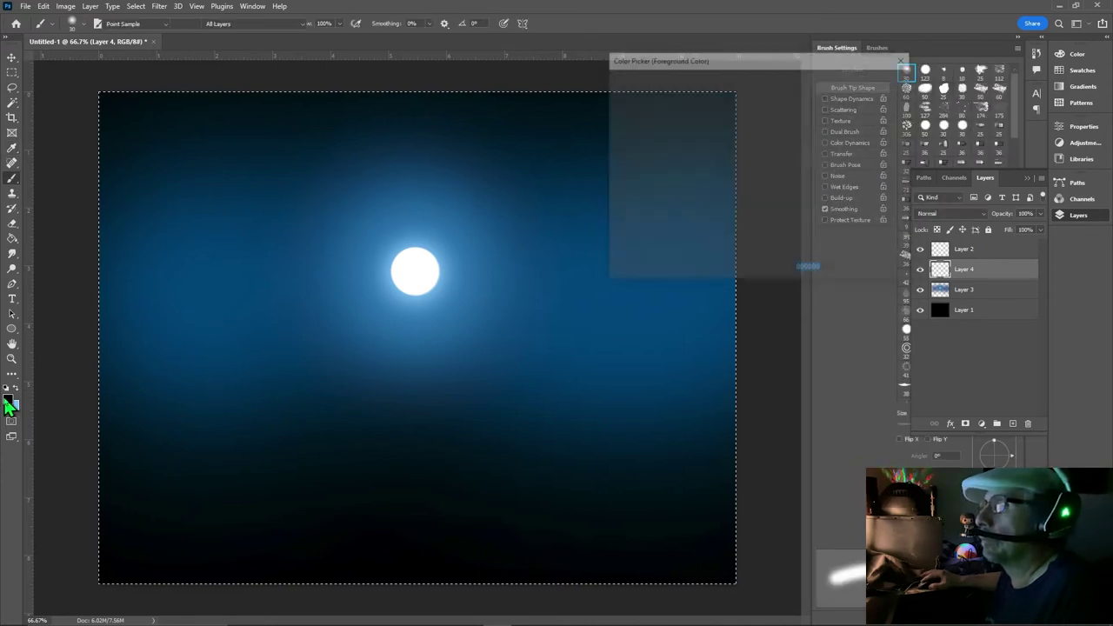
drag(656, 163, 757, 176)
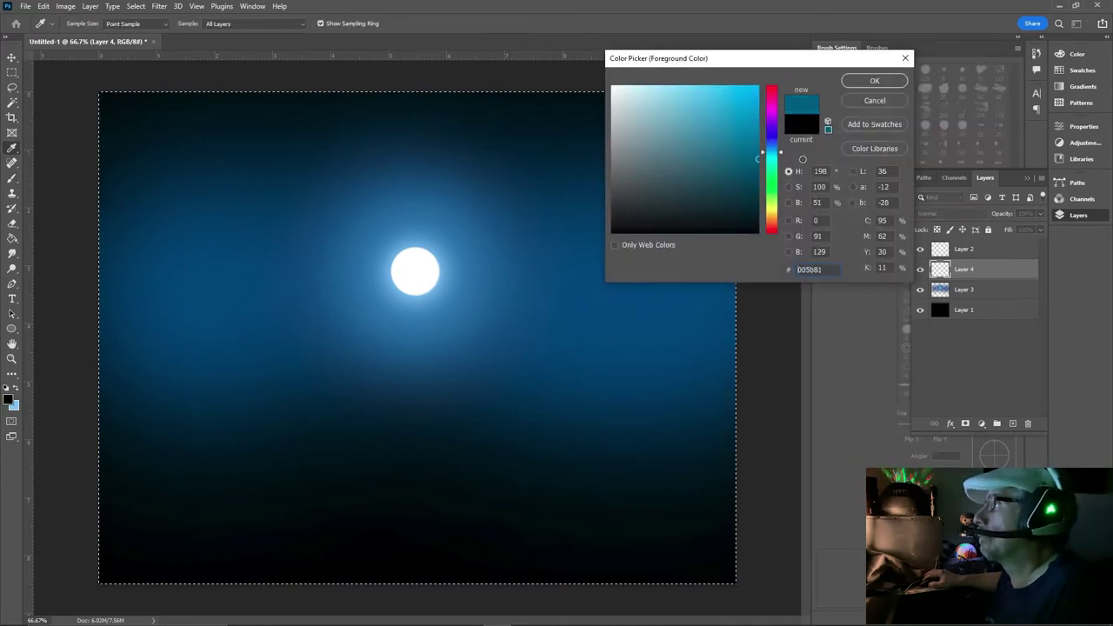
click(873, 80)
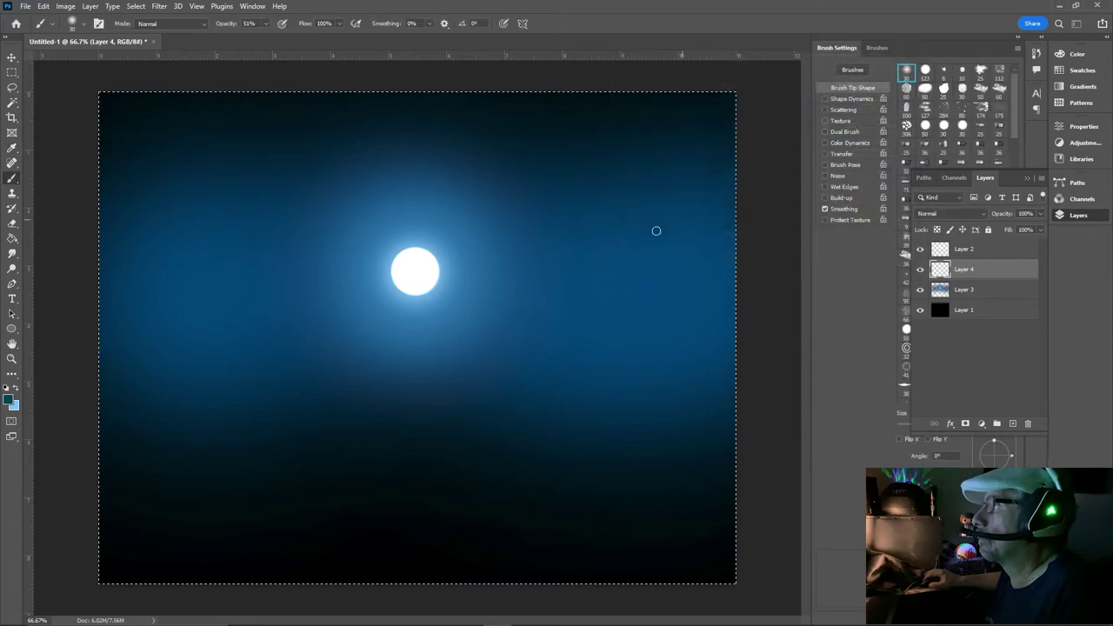
key(bracketright)
key(bracketright)
key(bracketright)
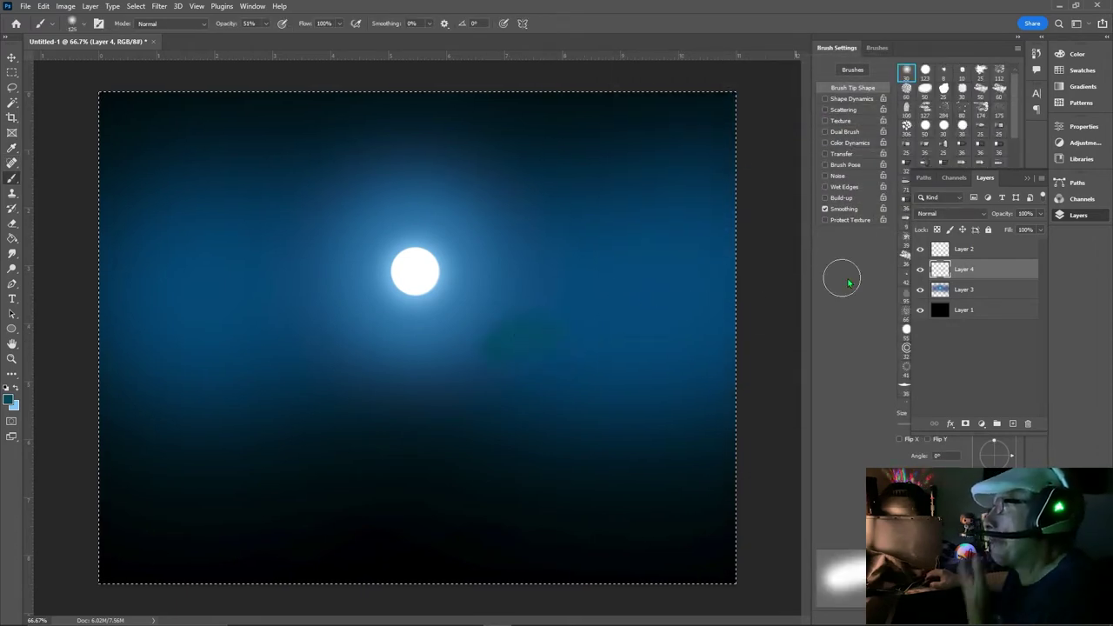
click(9, 401)
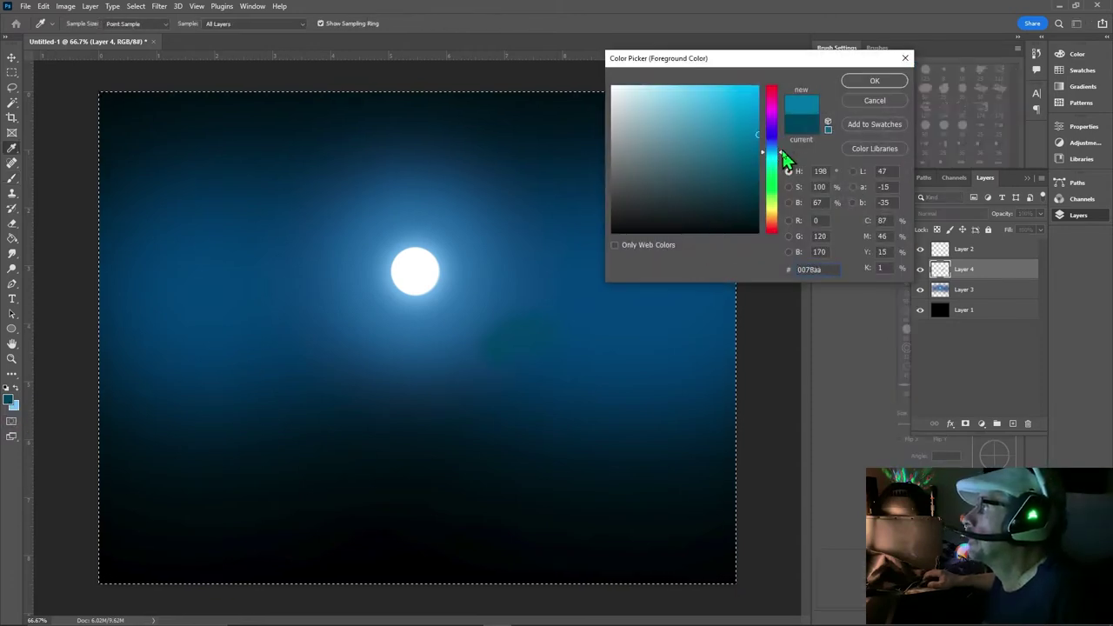
drag(780, 151, 780, 153)
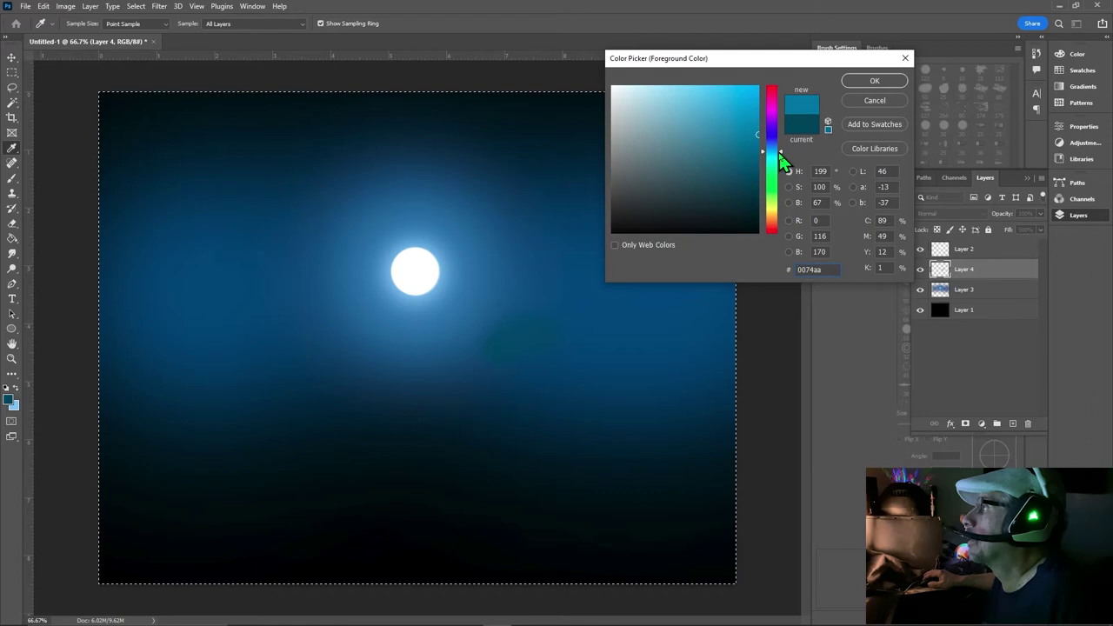
drag(741, 97, 796, 109)
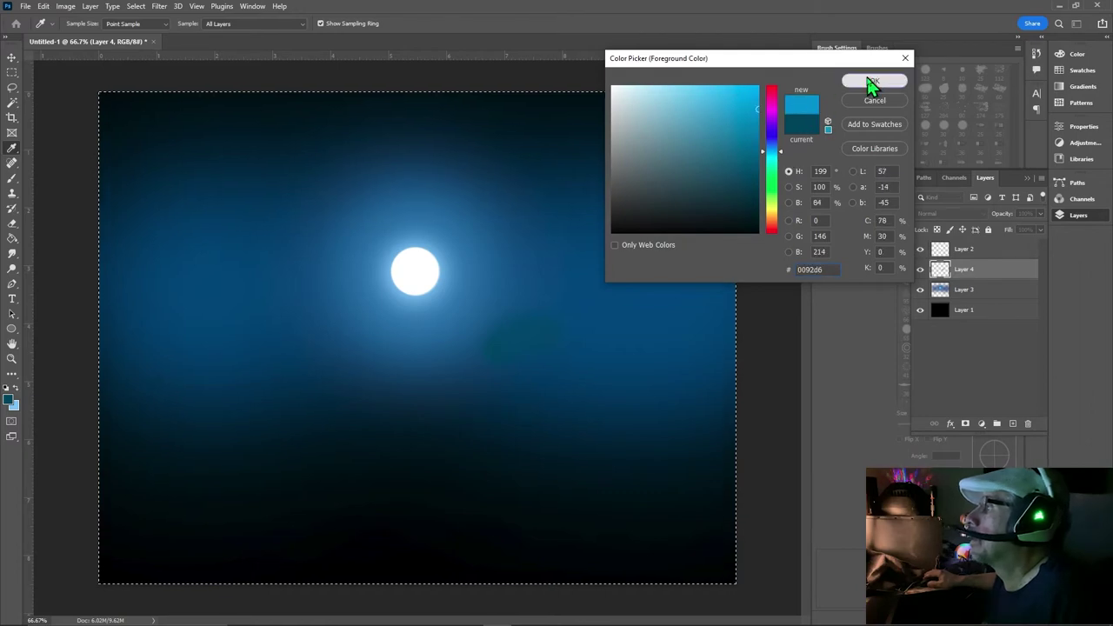
click(872, 83)
Paint a teal cloud streak below-right of the moon and a small wisp to its left
drag(522, 318, 534, 316)
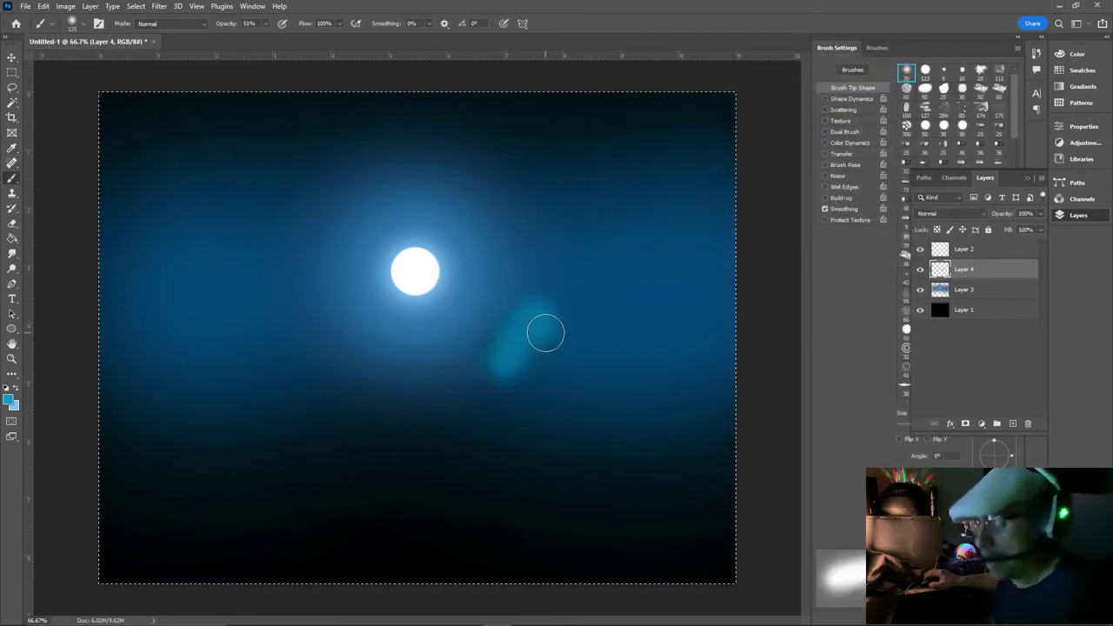
key(ctrl+z)
mouse_move(519, 335)
mouse_down()
mouse_move(504, 337)
mouse_move(584, 290)
mouse_up()
key(bracketleft)
key(bracketleft)
key(bracketleft)
key(bracketleft)
key(bracketleft)
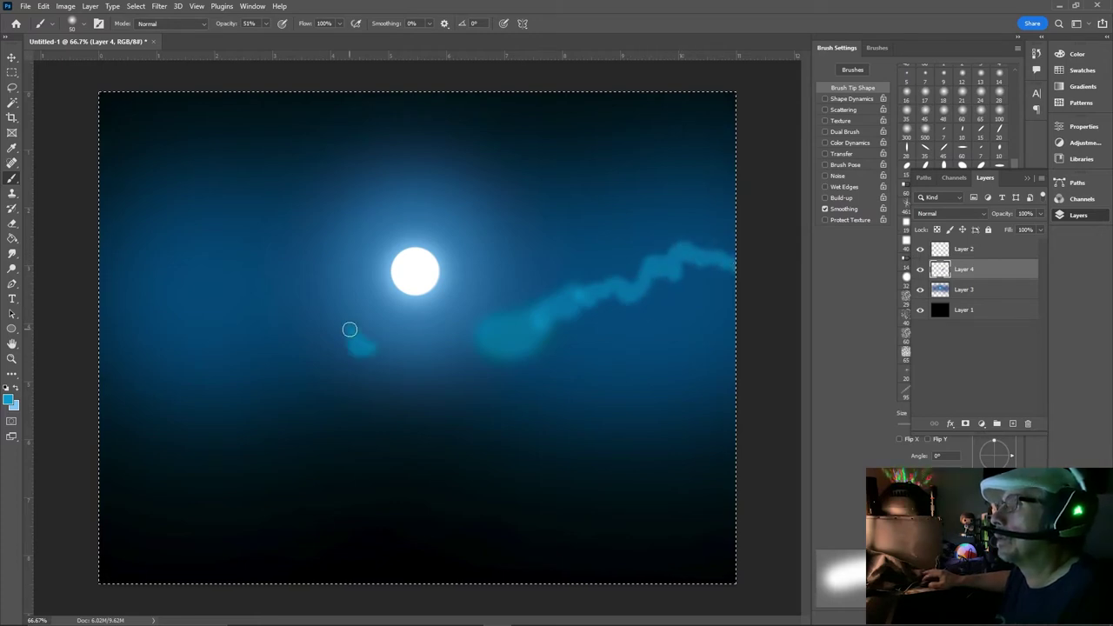
drag(350, 329, 326, 322)
key(p)
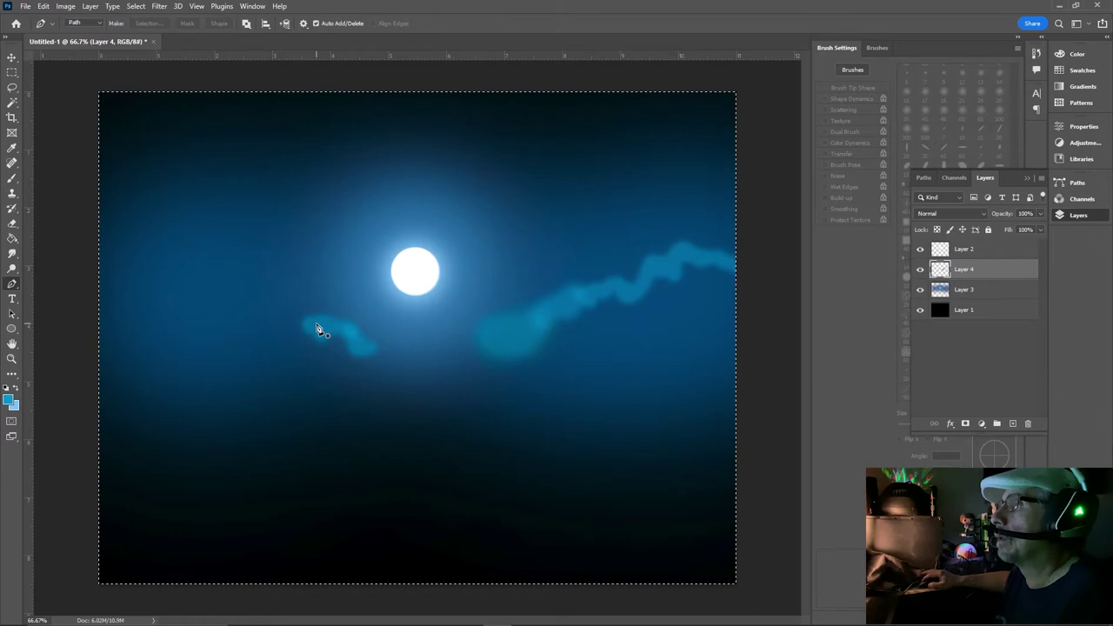
Add a small cloud dab beside the right cloud with a smaller brush
click(12, 179)
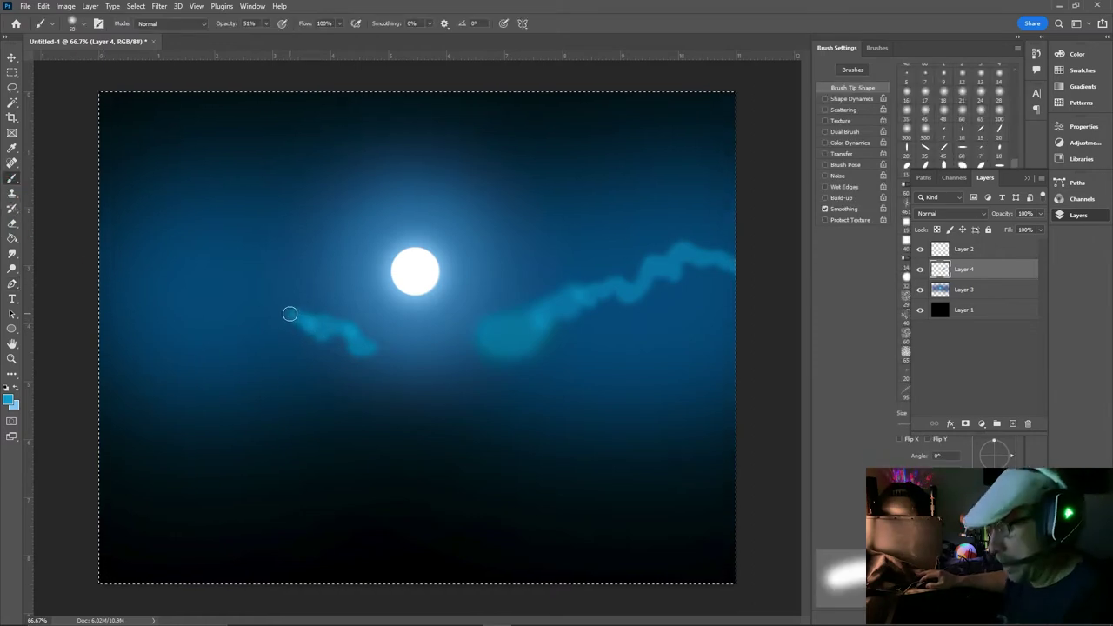
key(bracketleft)
key(bracketleft)
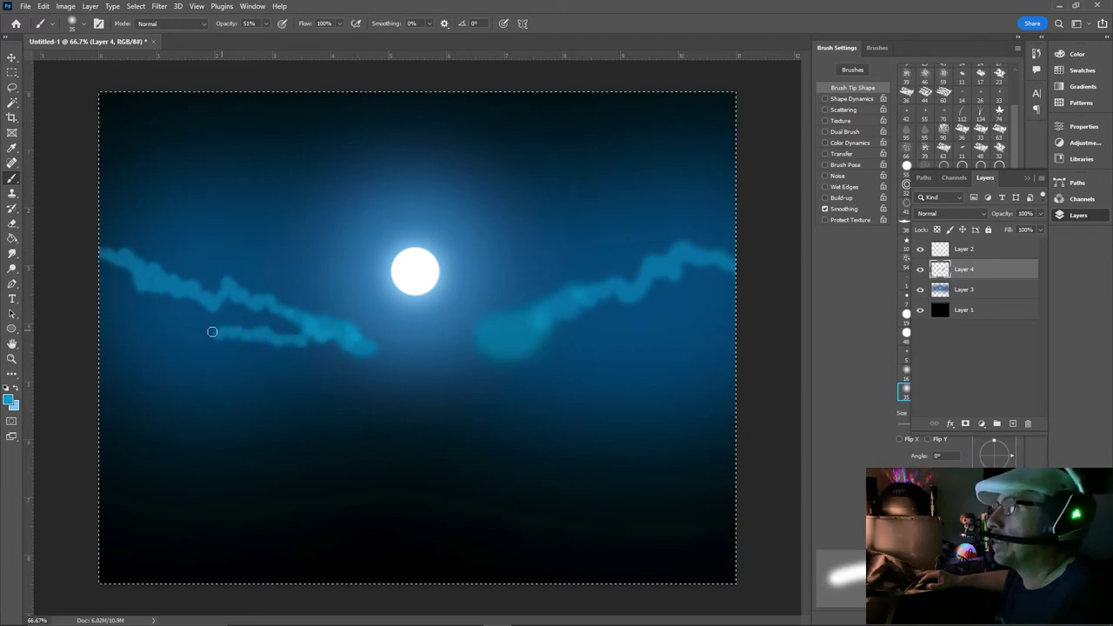
drag(488, 355, 468, 352)
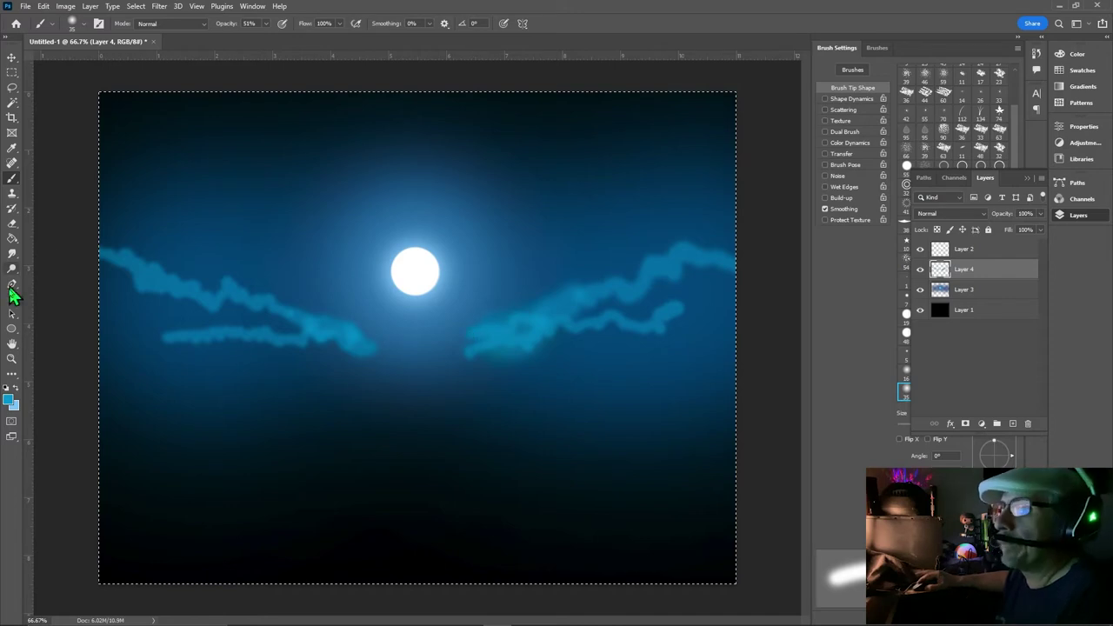
Trace lighter-blue highlights along the right cloud's top edge and extend the lower-left wisp
click(10, 400)
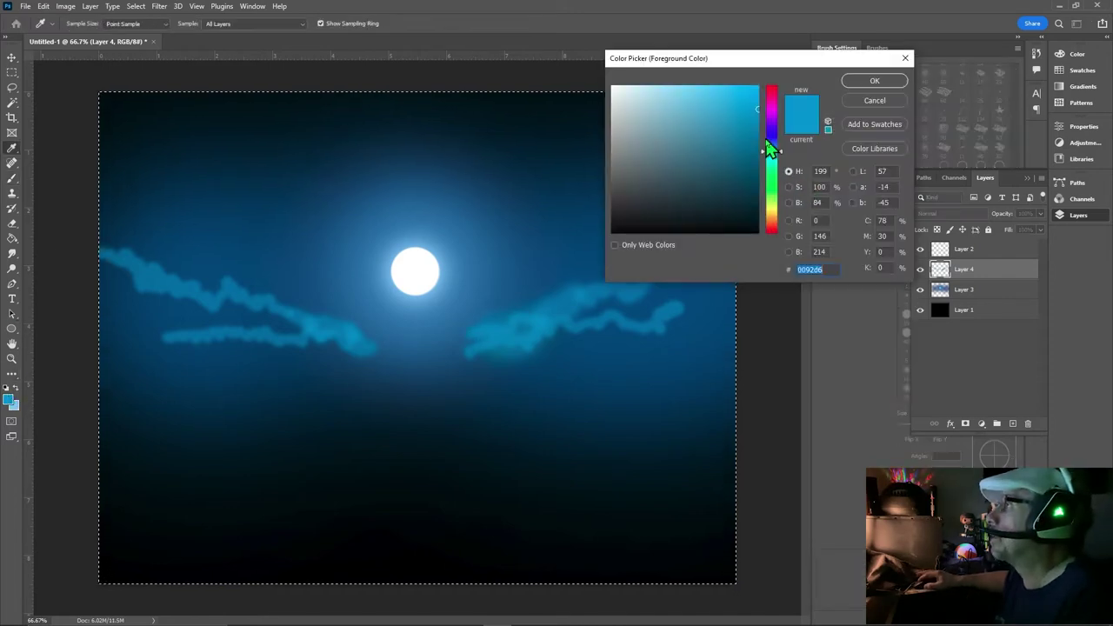
click(871, 84)
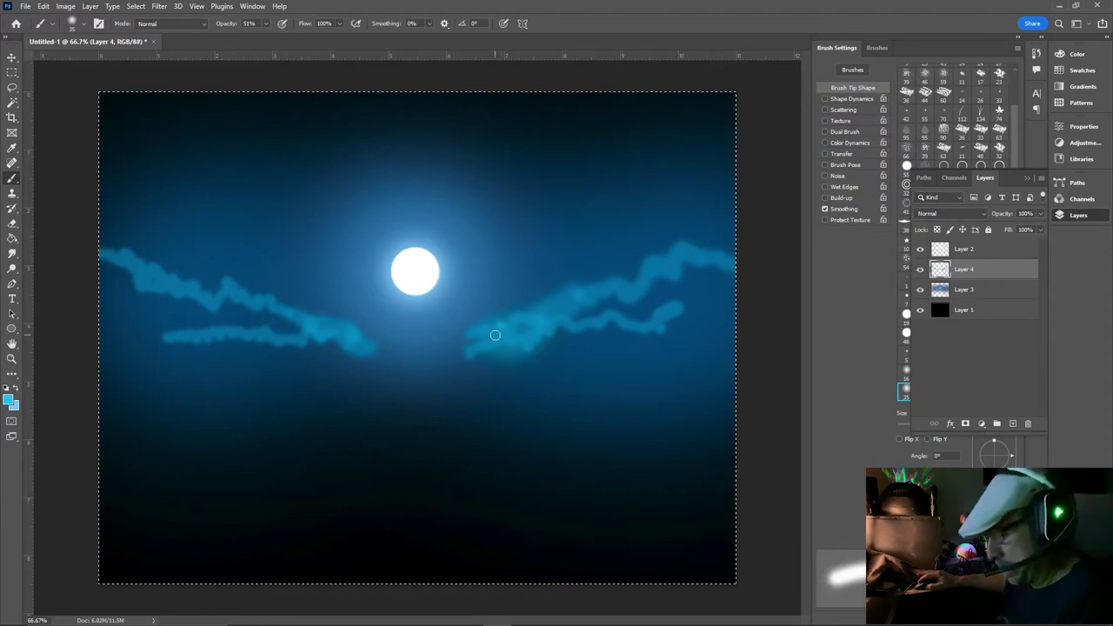
key(bracketleft)
key(bracketleft)
key(bracketleft)
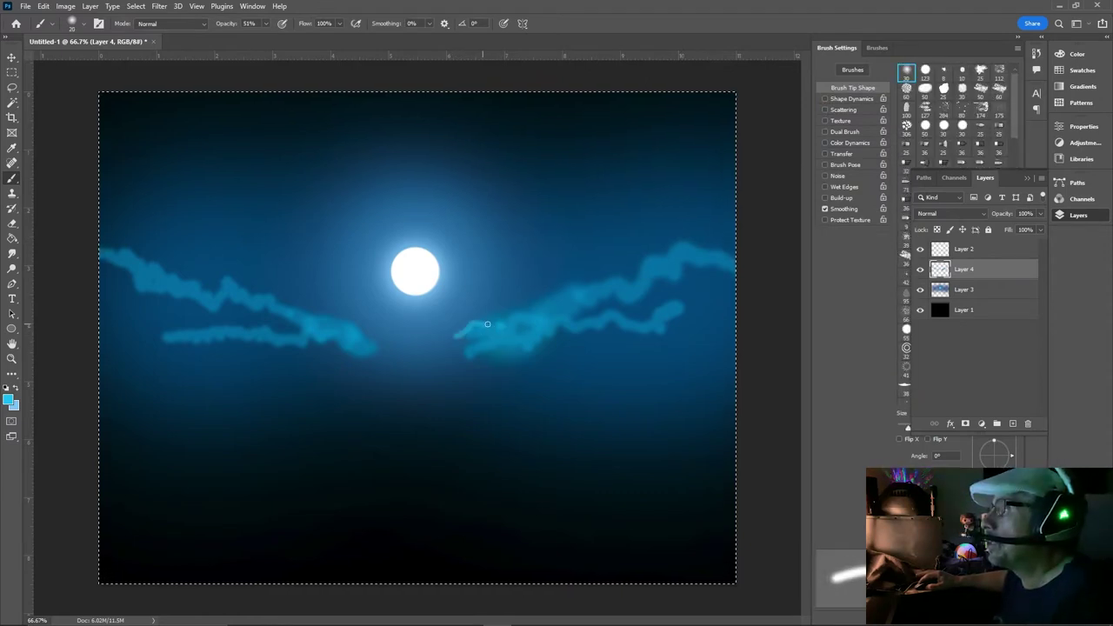
drag(529, 316, 583, 323)
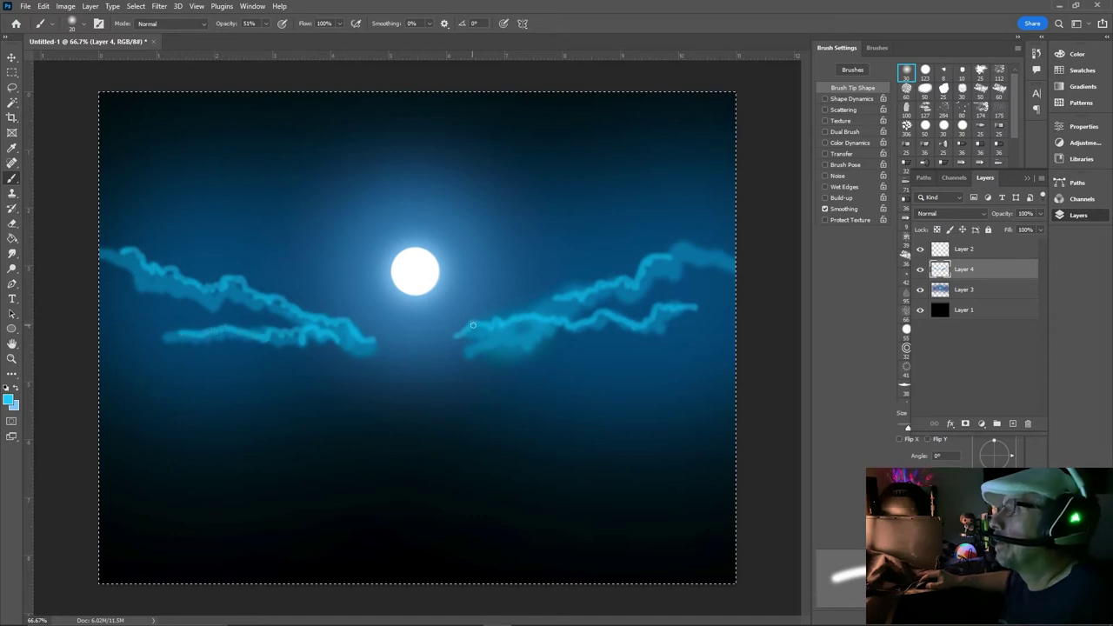
drag(361, 345, 398, 348)
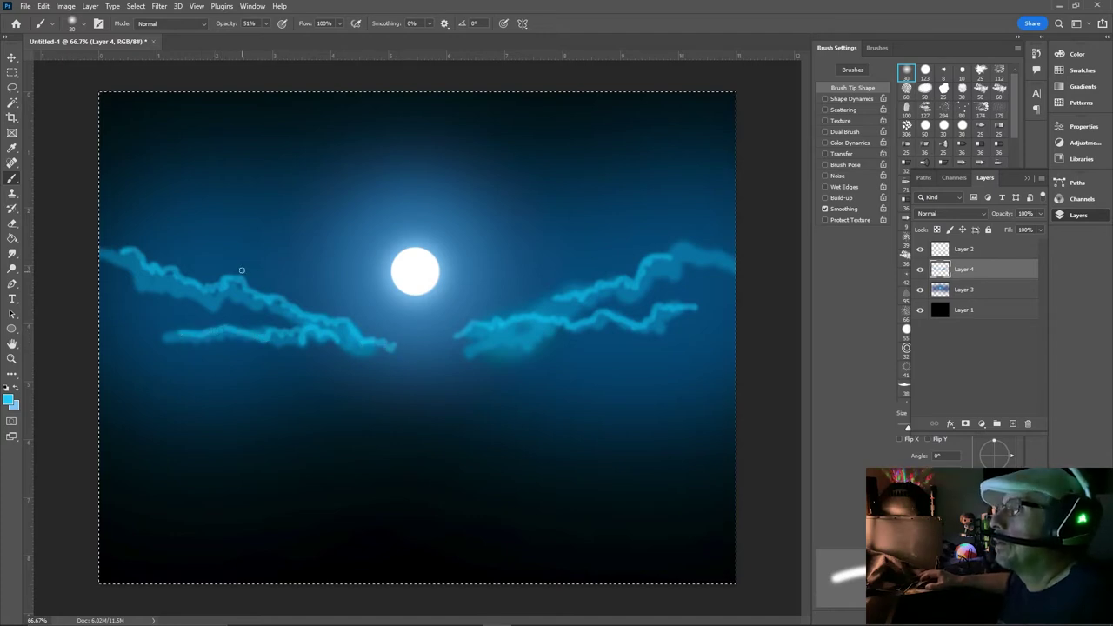
Set up a small Soft Round Smudge brush at 62% strength
click(11, 253)
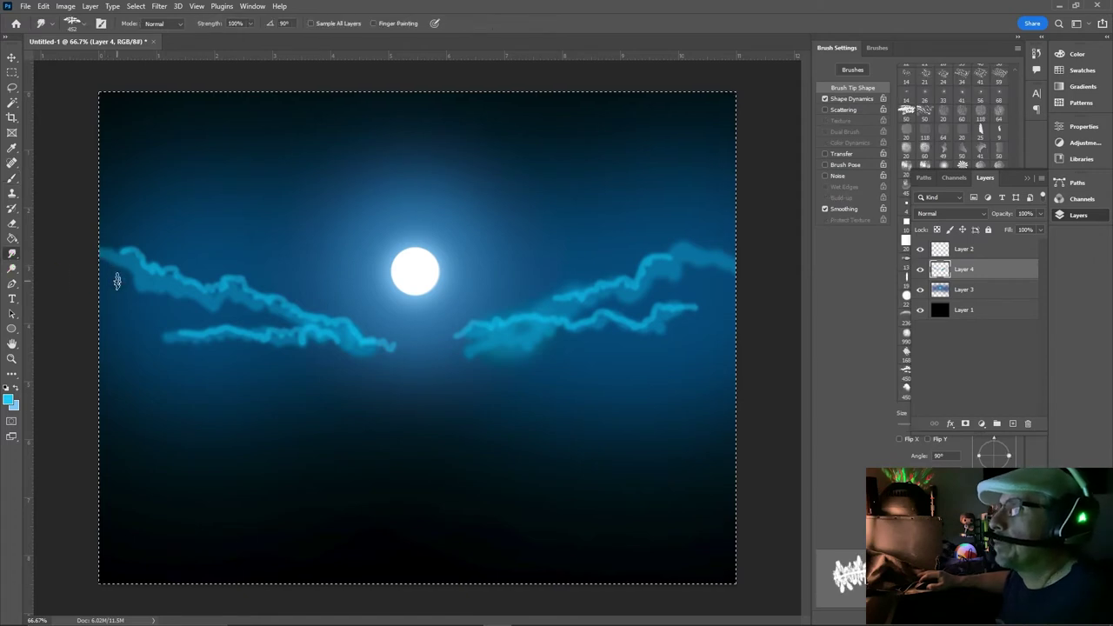
click(81, 26)
click(190, 174)
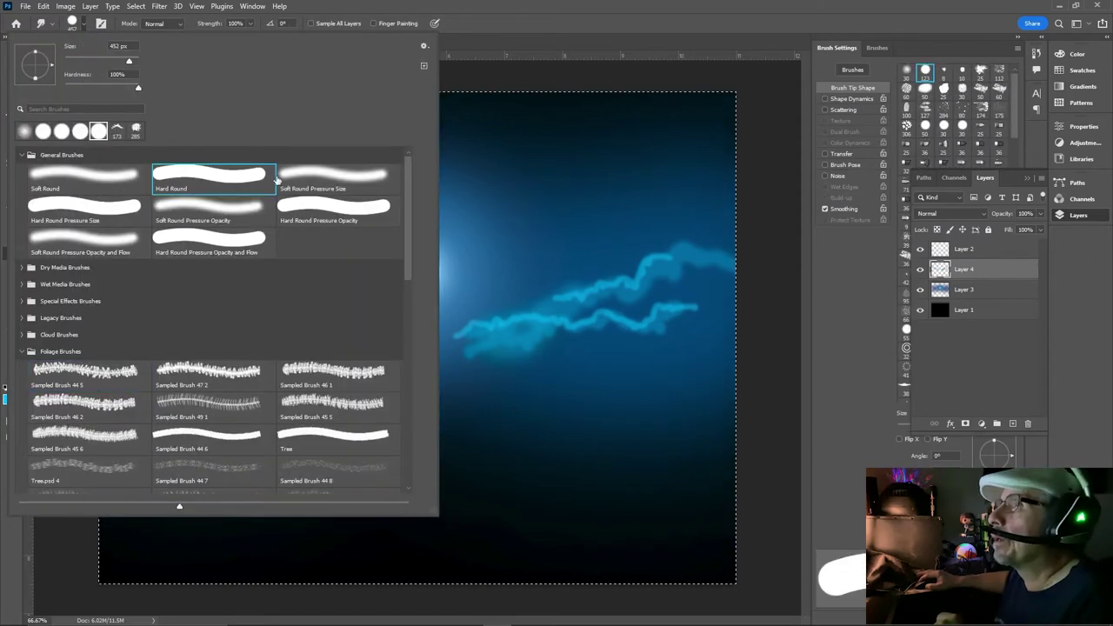
click(115, 176)
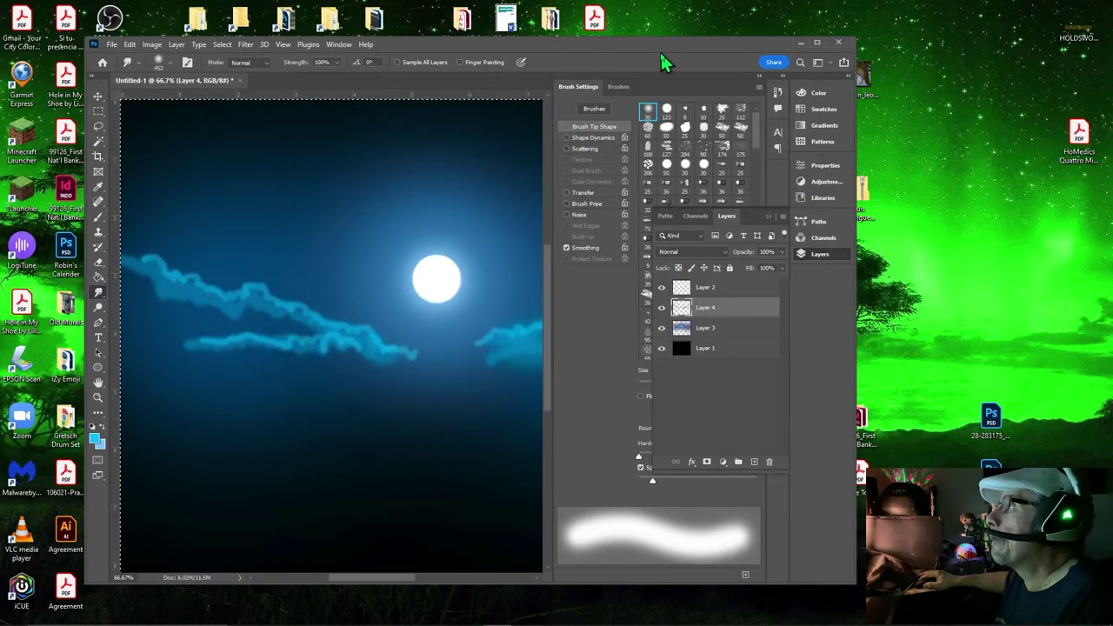
double_click(662, 45)
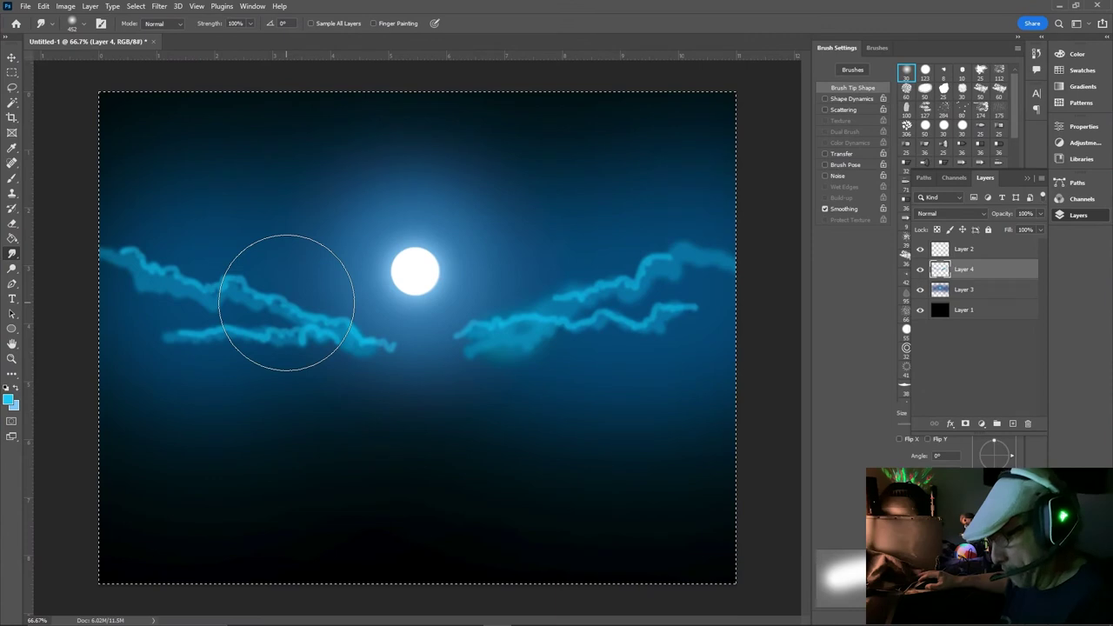
key(bracketleft)
key(bracketleft)
key(bracketleft)
key(bracketleft)
key(bracketleft)
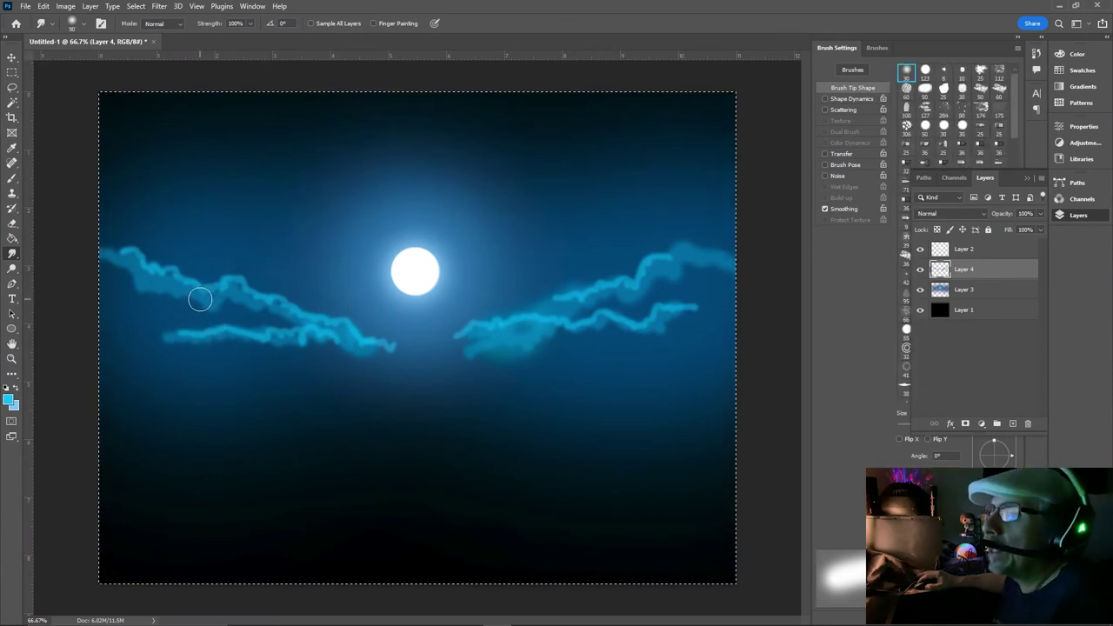
drag(208, 24, 187, 27)
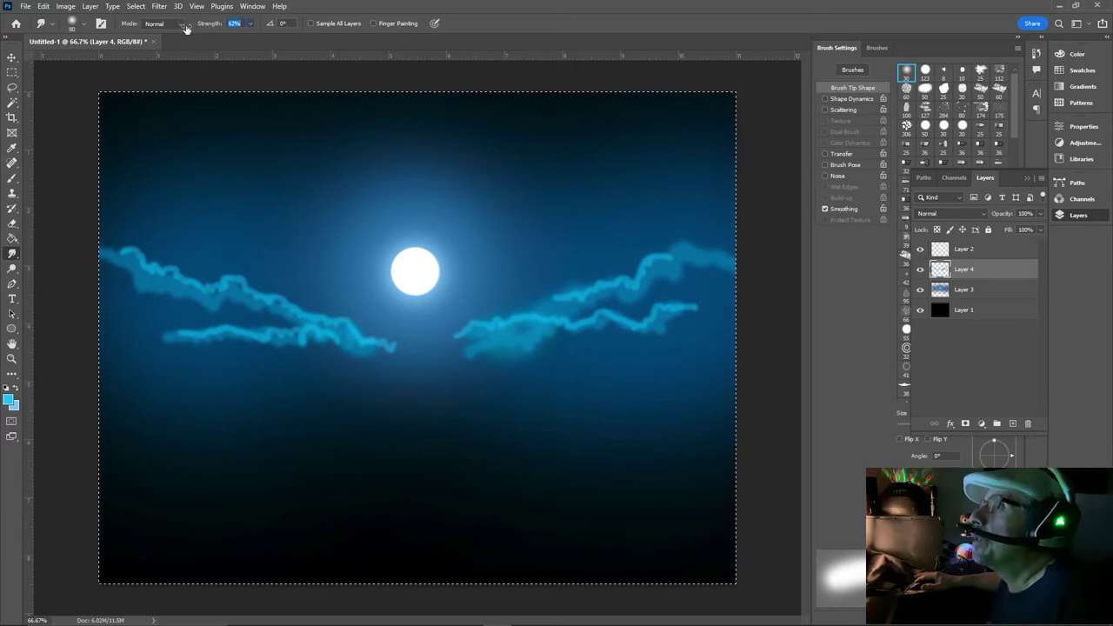
Smudge the upper-left, lower-left and right cloud edges into soft, wispy shapes
mouse_move(239, 293)
mouse_down()
mouse_move(187, 299)
mouse_move(112, 278)
mouse_move(99, 281)
mouse_move(139, 301)
mouse_move(96, 305)
mouse_up()
mouse_move(191, 338)
mouse_down()
mouse_move(156, 350)
mouse_move(217, 356)
mouse_up()
drag(278, 340, 415, 353)
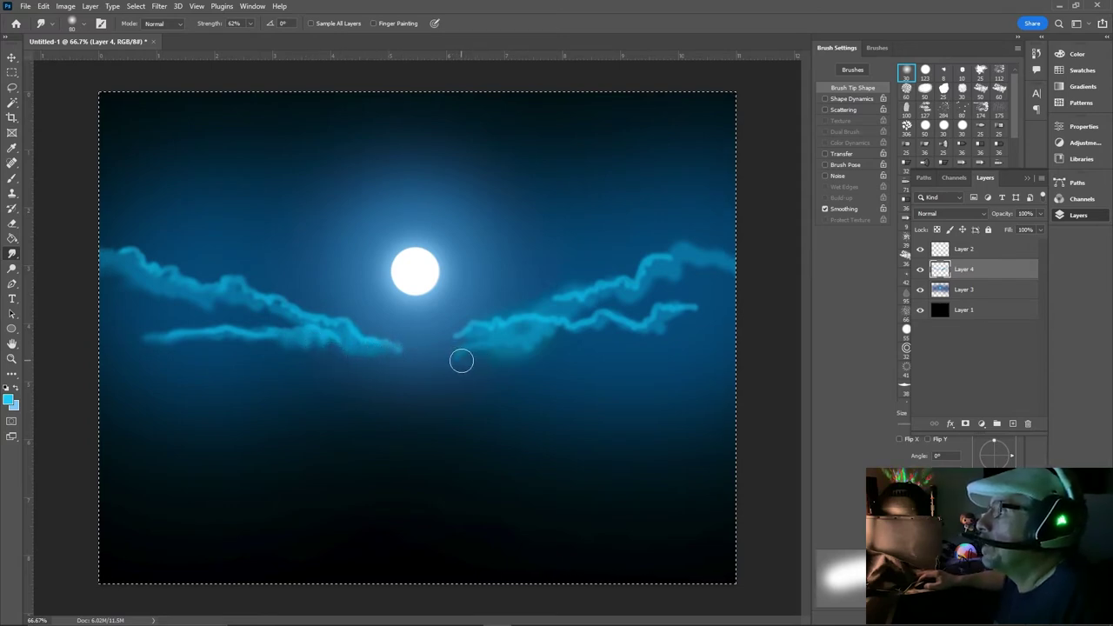
mouse_move(467, 343)
mouse_down()
mouse_move(448, 347)
mouse_move(586, 326)
mouse_move(556, 335)
mouse_move(629, 333)
mouse_move(723, 298)
mouse_move(671, 252)
mouse_move(730, 255)
mouse_move(653, 276)
mouse_move(658, 258)
mouse_move(628, 293)
mouse_move(580, 290)
mouse_up()
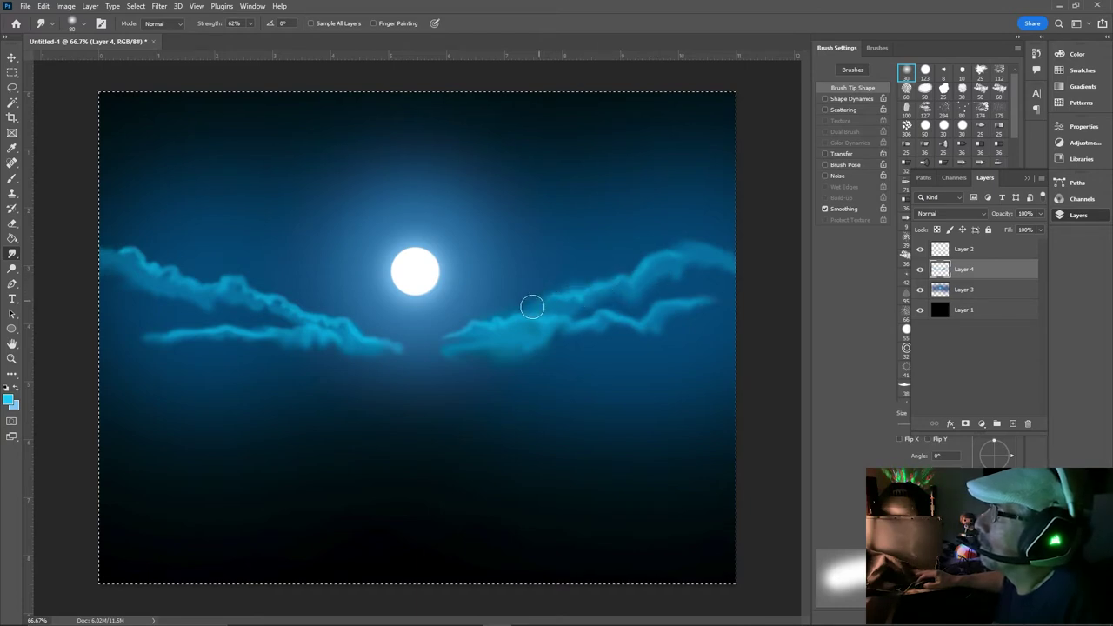
drag(675, 264, 740, 234)
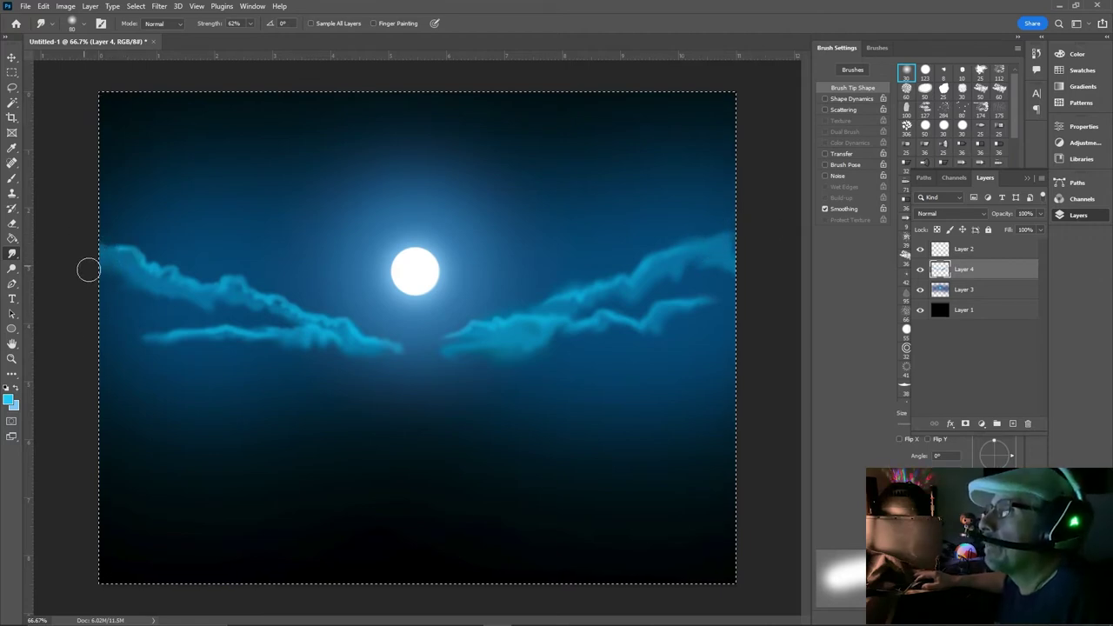
drag(112, 251, 81, 235)
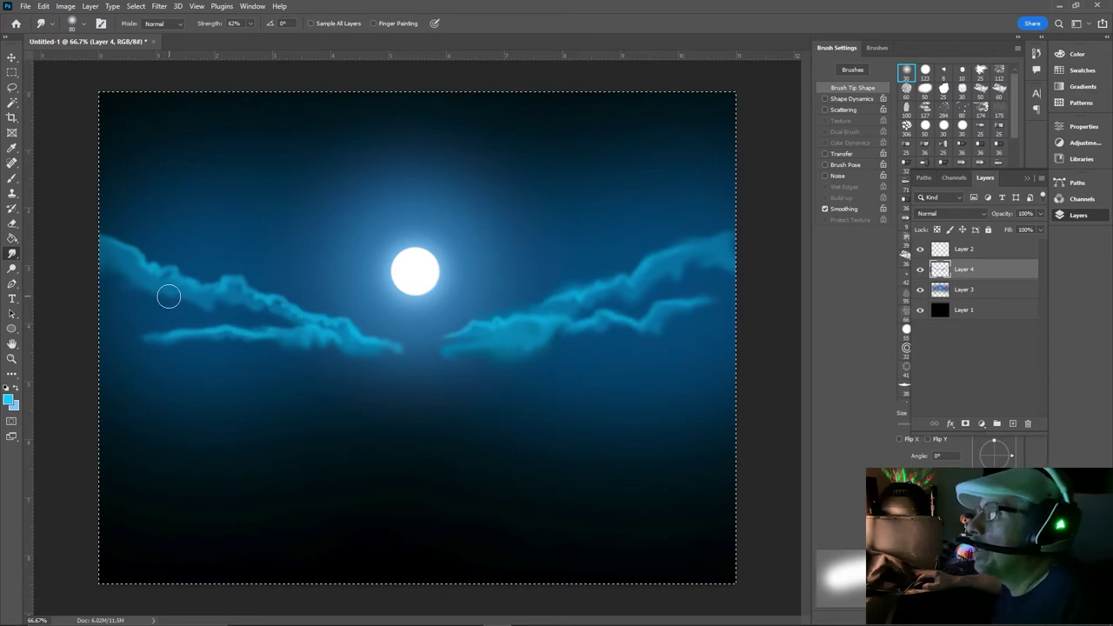
Resize the Smudge brush to refine the cloud ends below and beside the moon
key(bracketleft)
key(bracketleft)
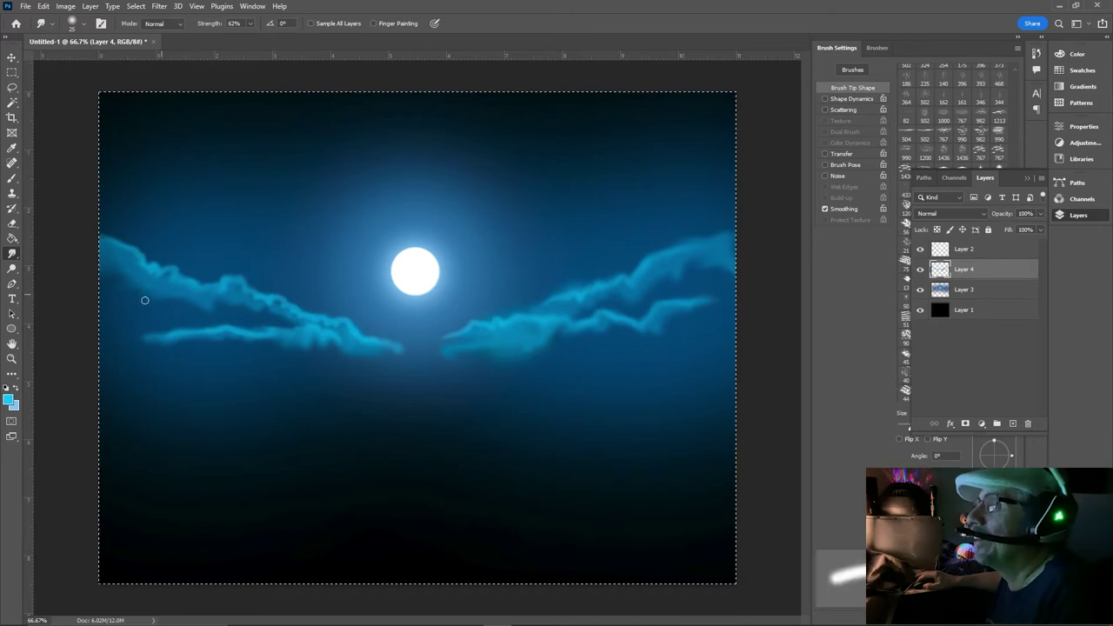
key(bracketright)
key(bracketright)
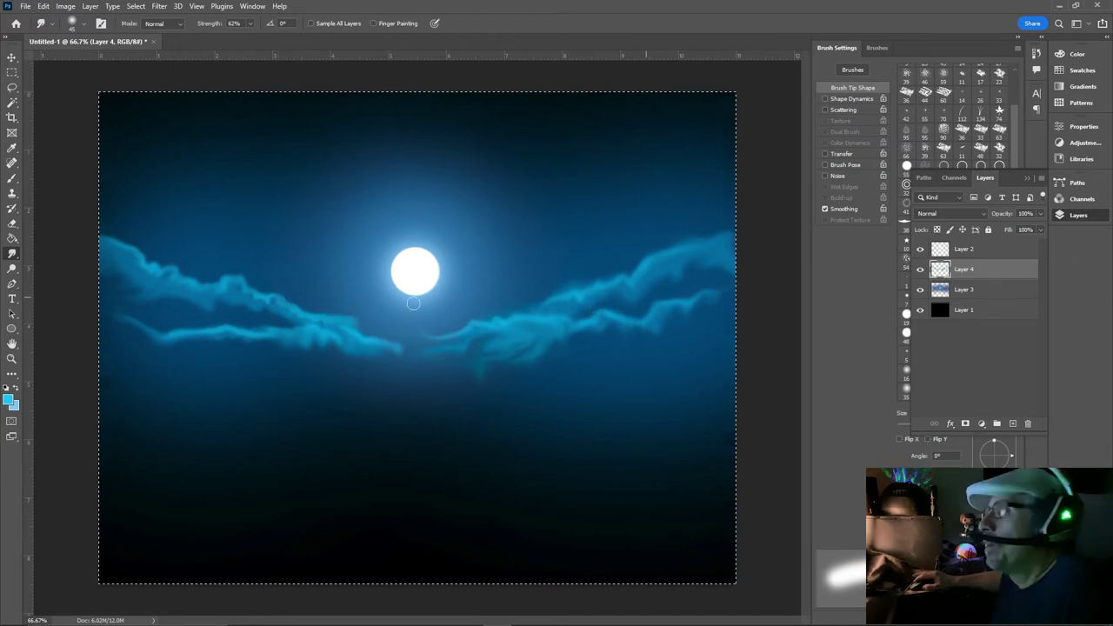
Set the foreground colour to light blue a2e1ff
click(8, 400)
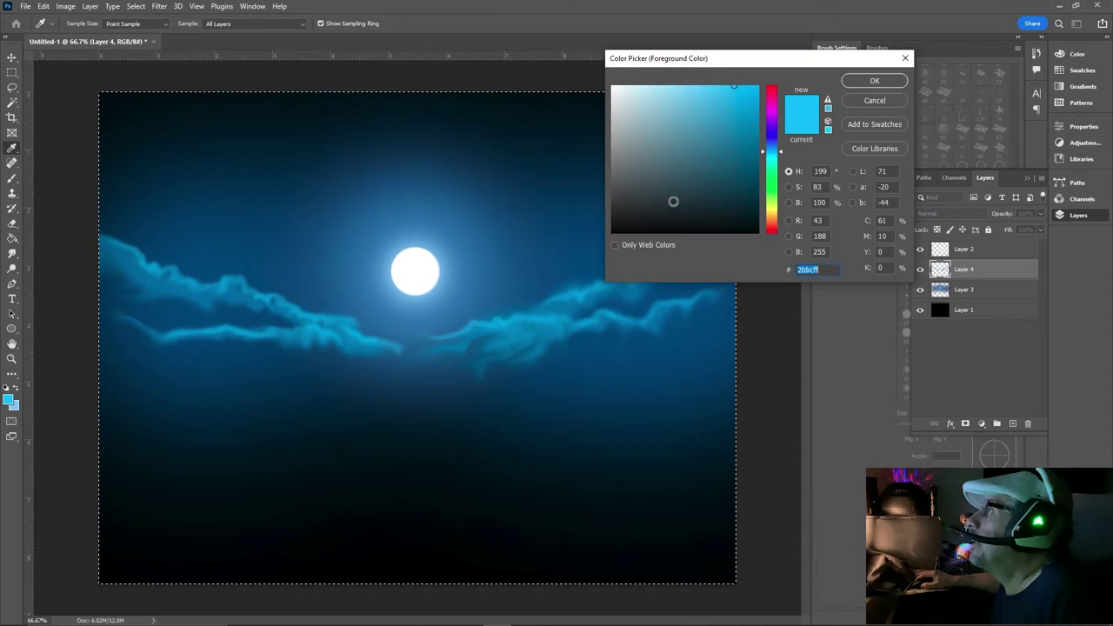
drag(661, 59, 661, 63)
click(665, 91)
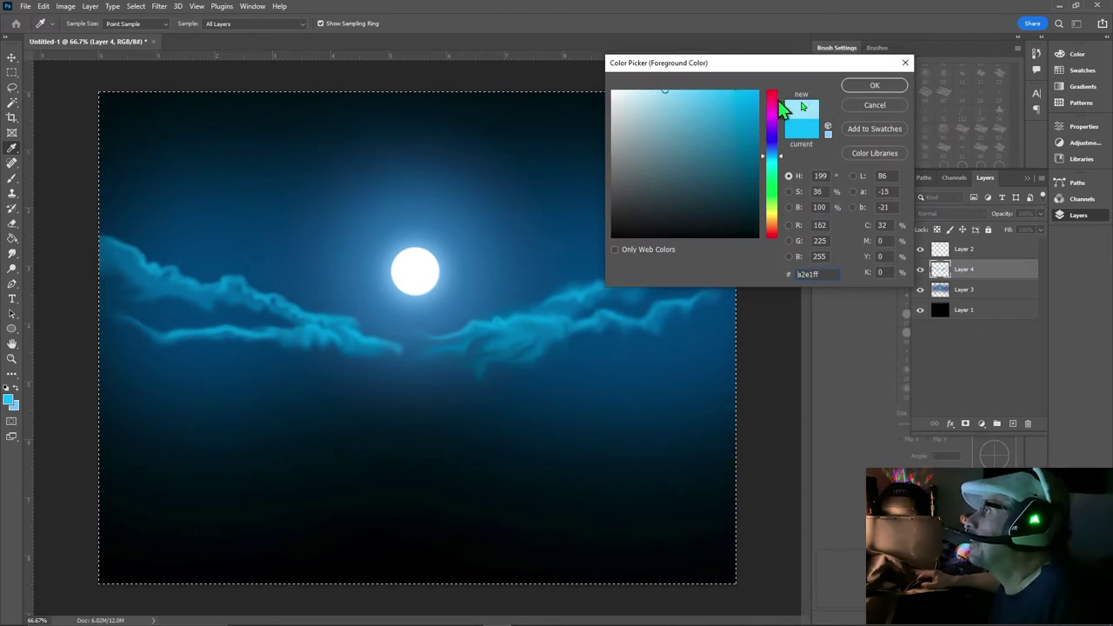
click(875, 85)
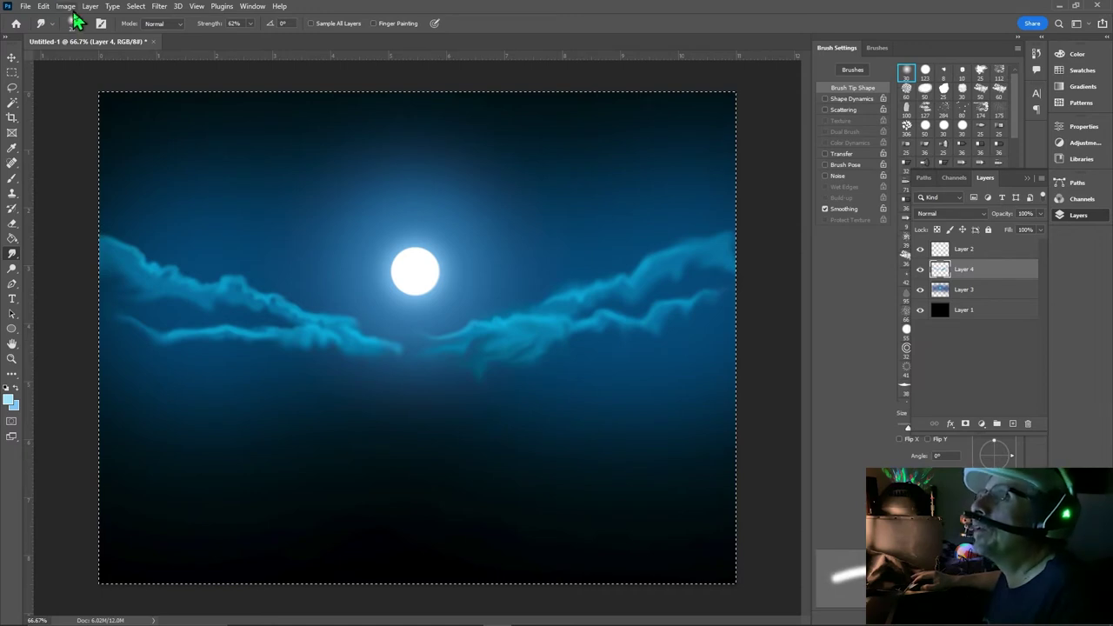
Paint thin bright rims along the right and left cloud tops with a small brush
click(10, 179)
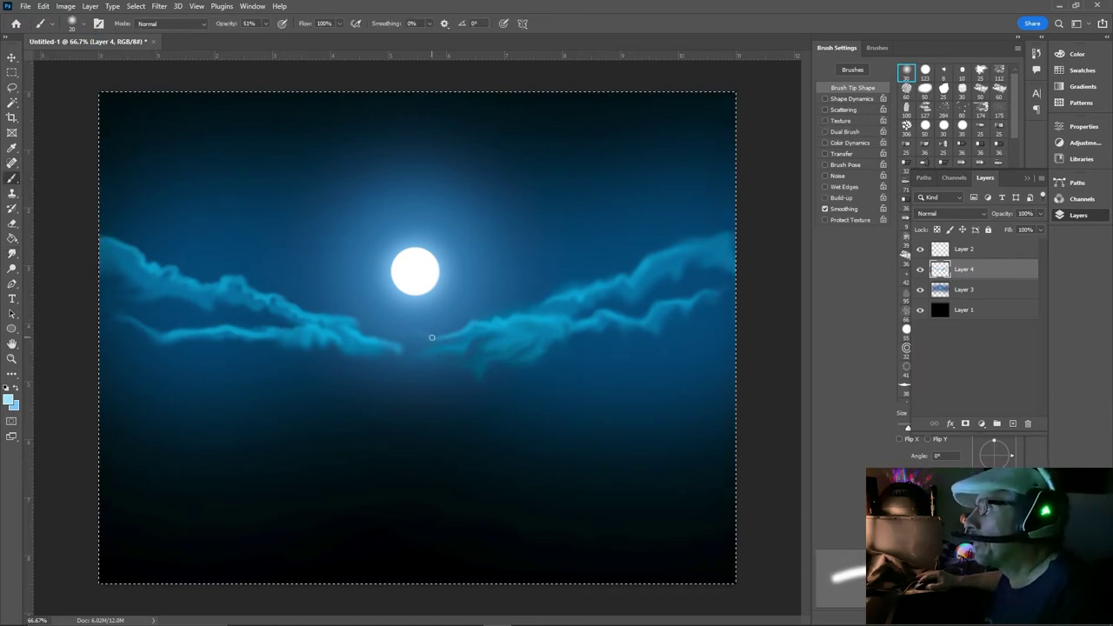
key(bracketleft)
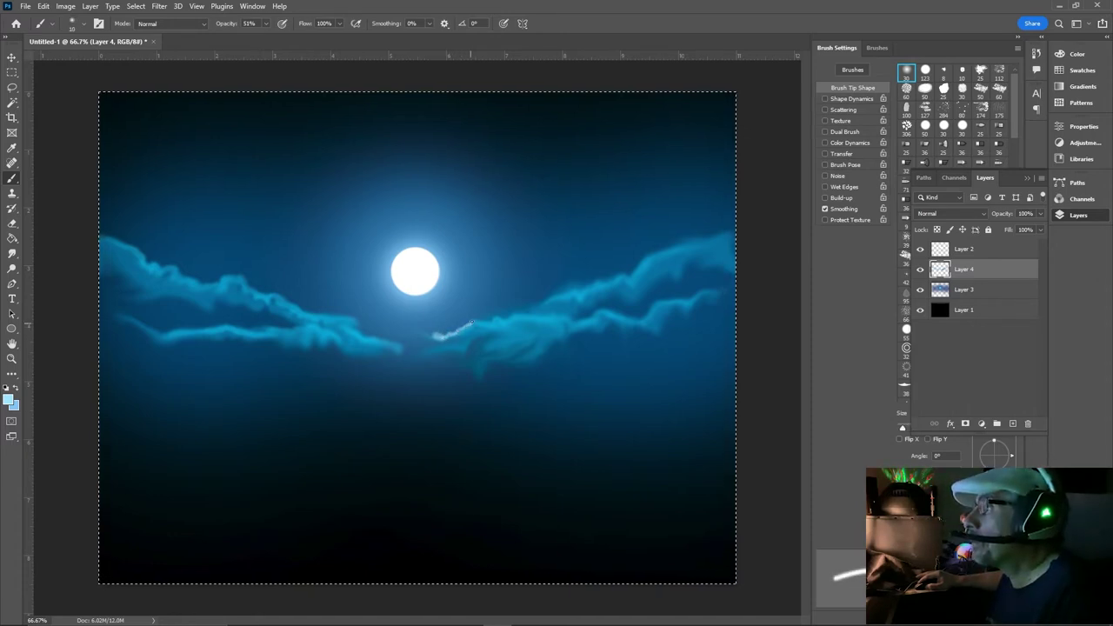
drag(246, 28, 242, 29)
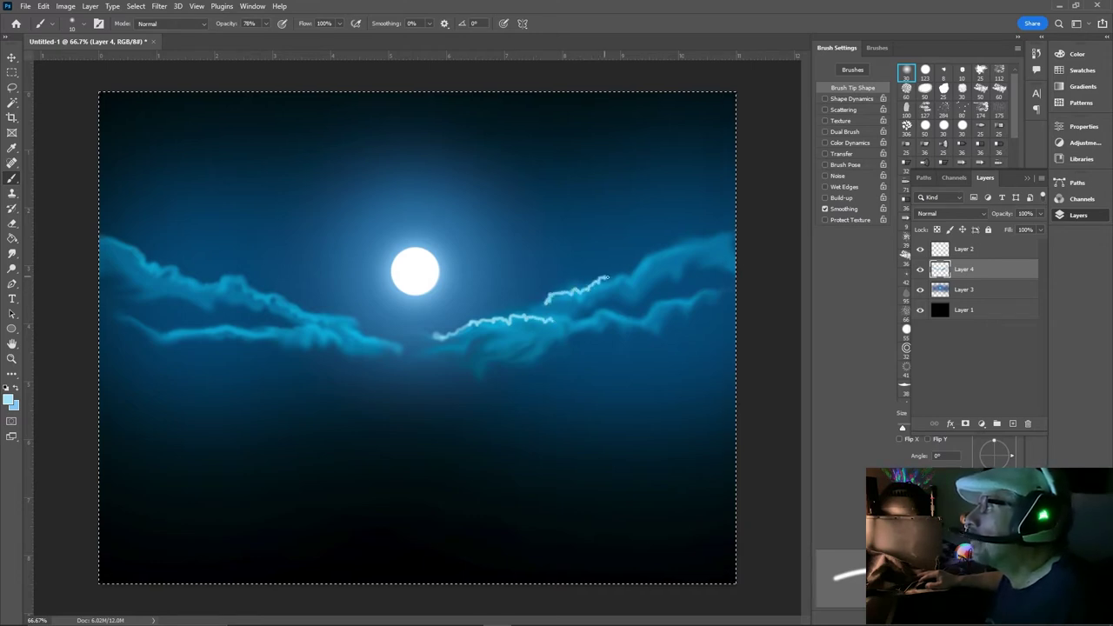
drag(627, 281, 632, 280)
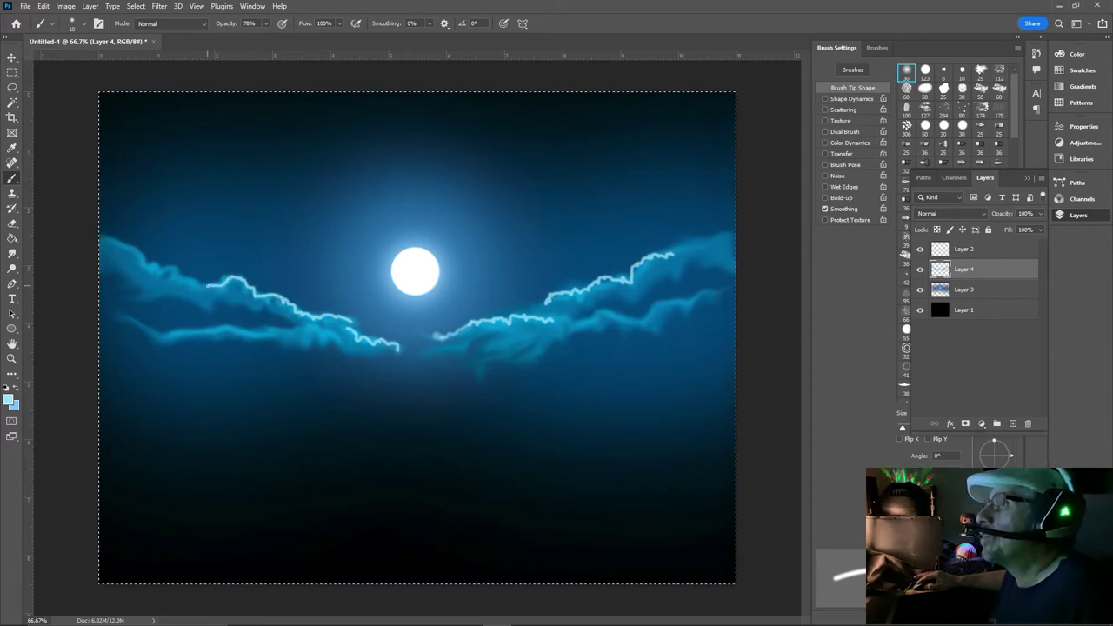
drag(192, 277, 175, 275)
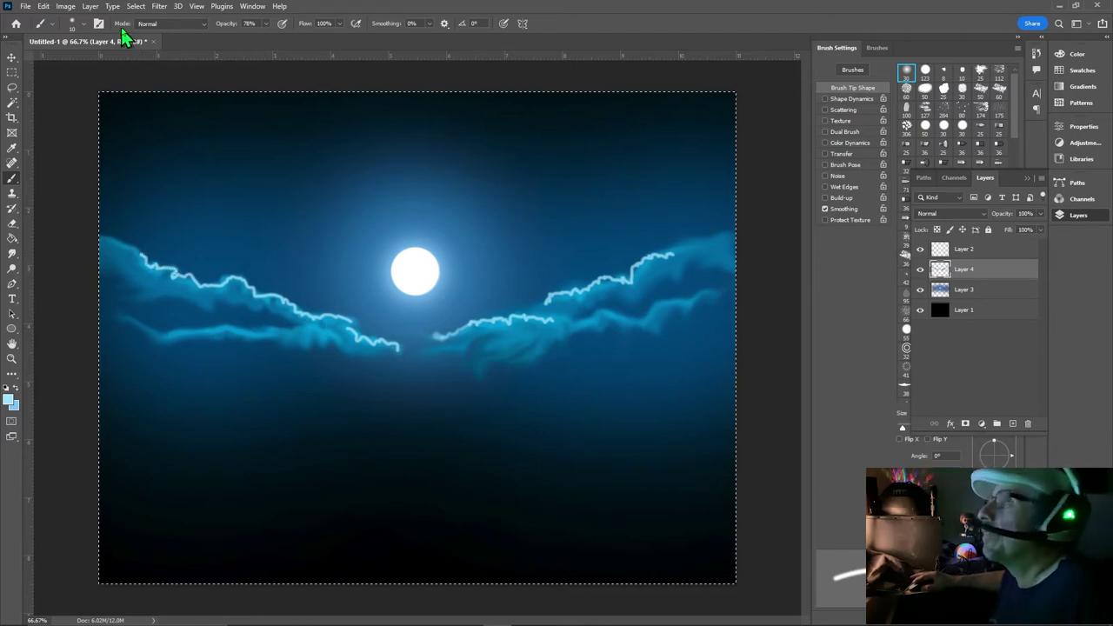
drag(997, 171, 1008, 191)
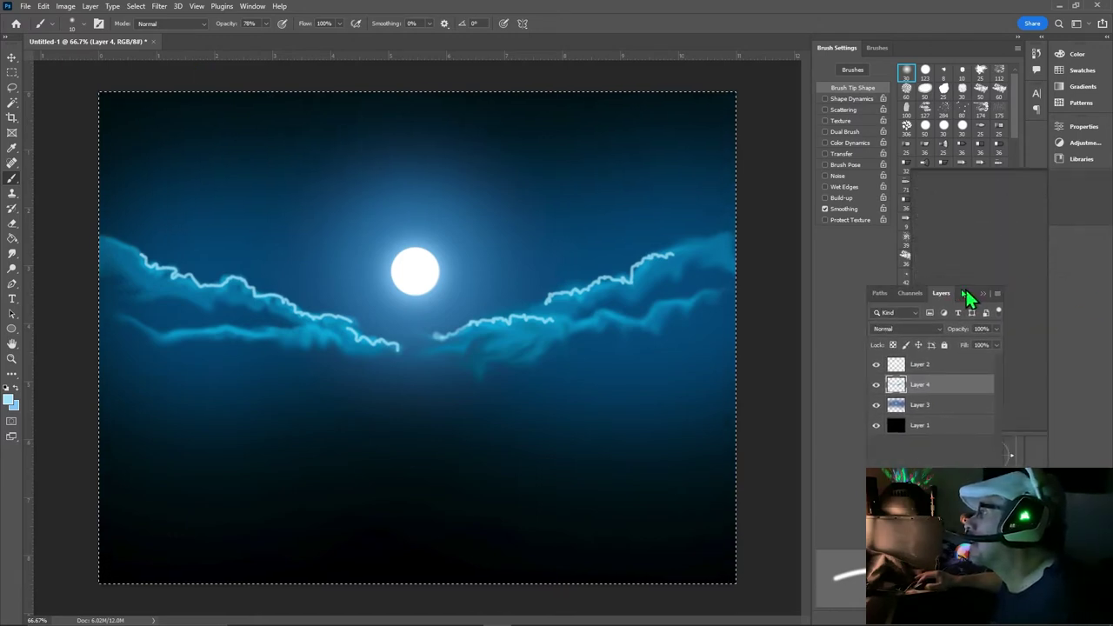
Float the Layers panel beside the brush presets, then reposition and shorten it
drag(1008, 191, 847, 284)
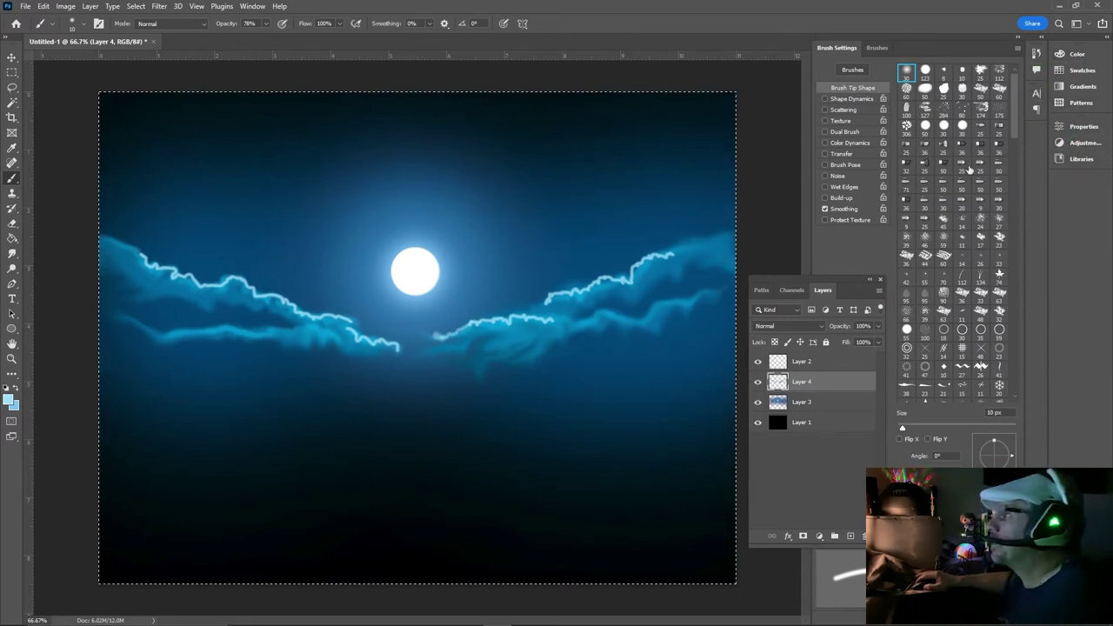
click(877, 47)
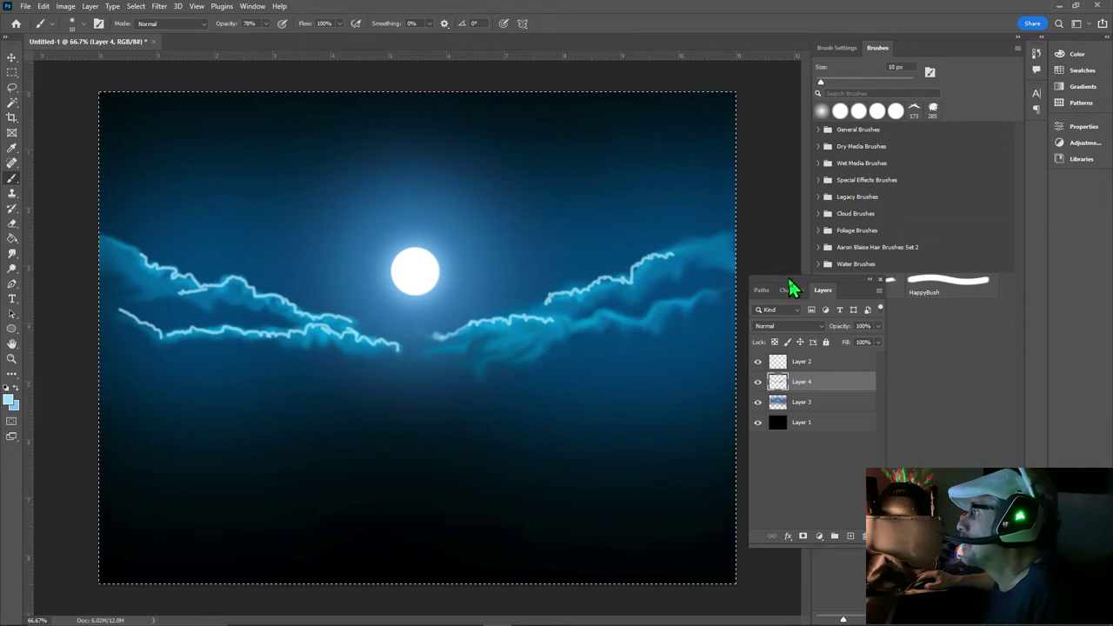
drag(789, 276, 888, 333)
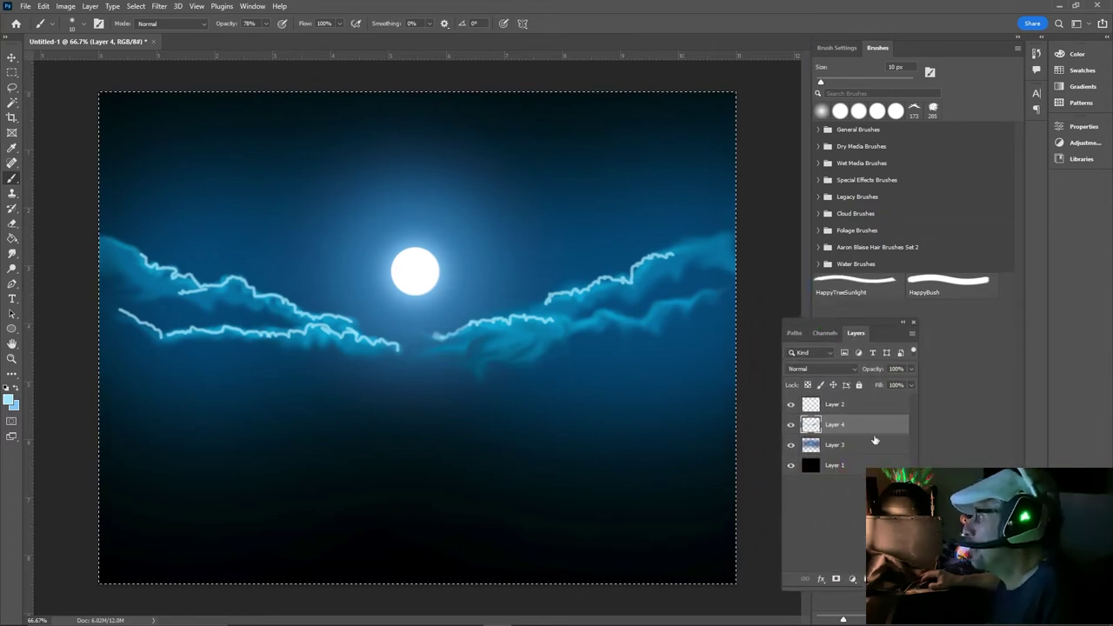
drag(827, 589, 826, 510)
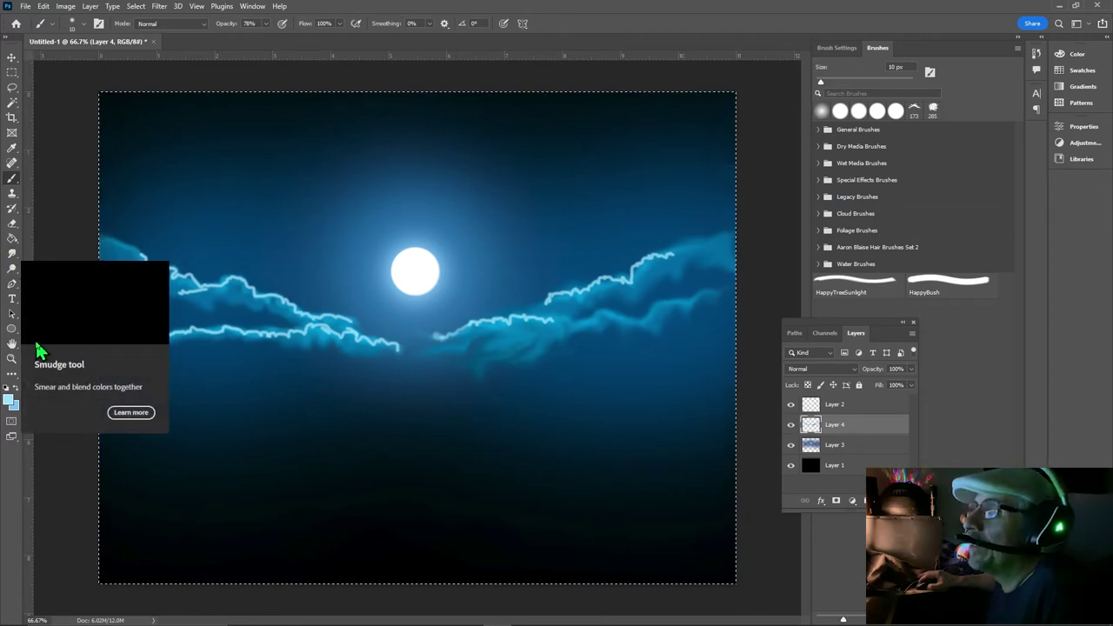
Smudge the right cloud's bright rim and the lower-left streak into soft, natural edges
click(10, 257)
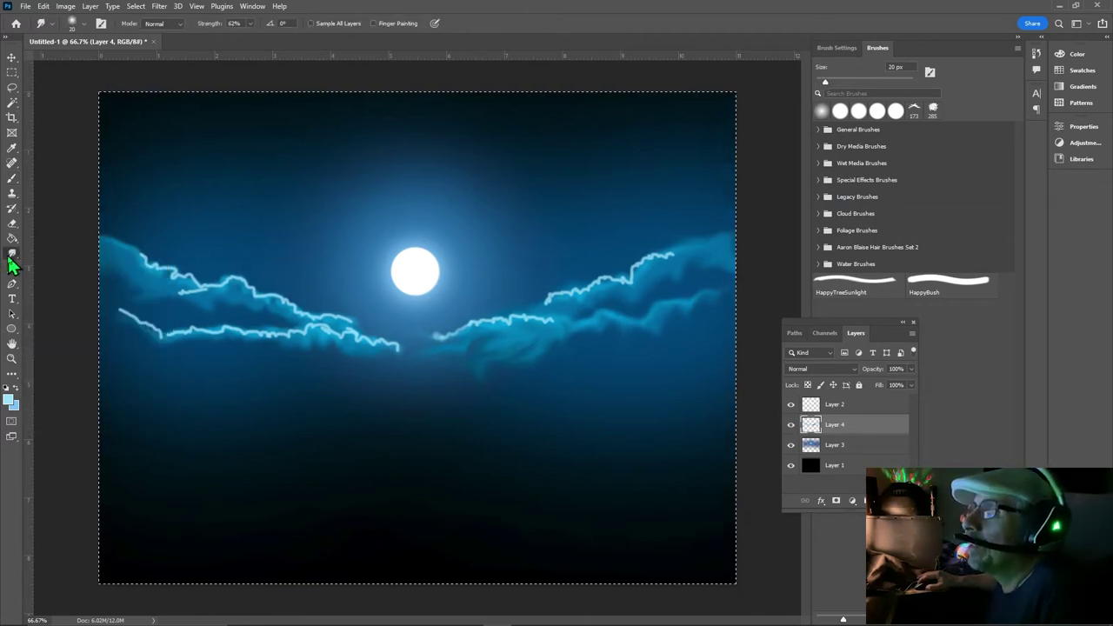
key(bracketright)
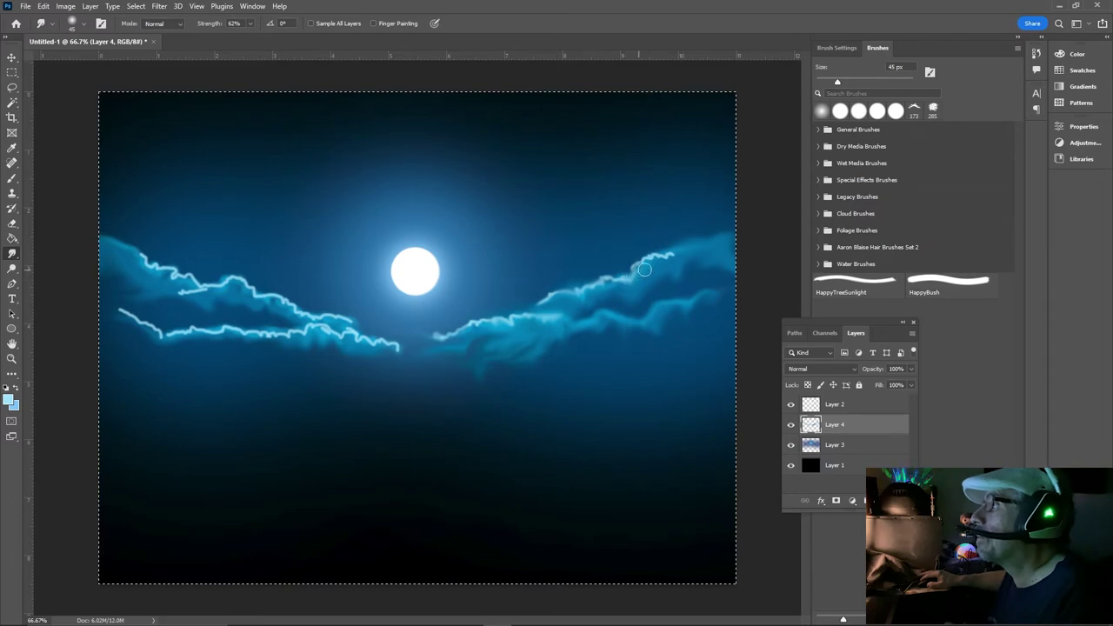
drag(674, 232, 700, 242)
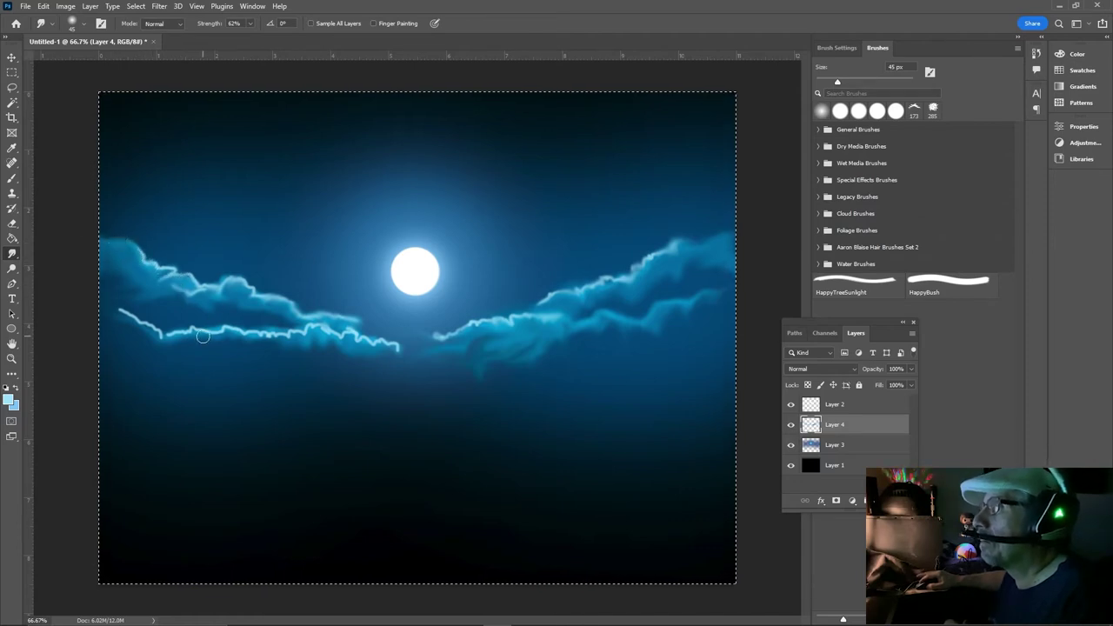
drag(140, 326, 103, 303)
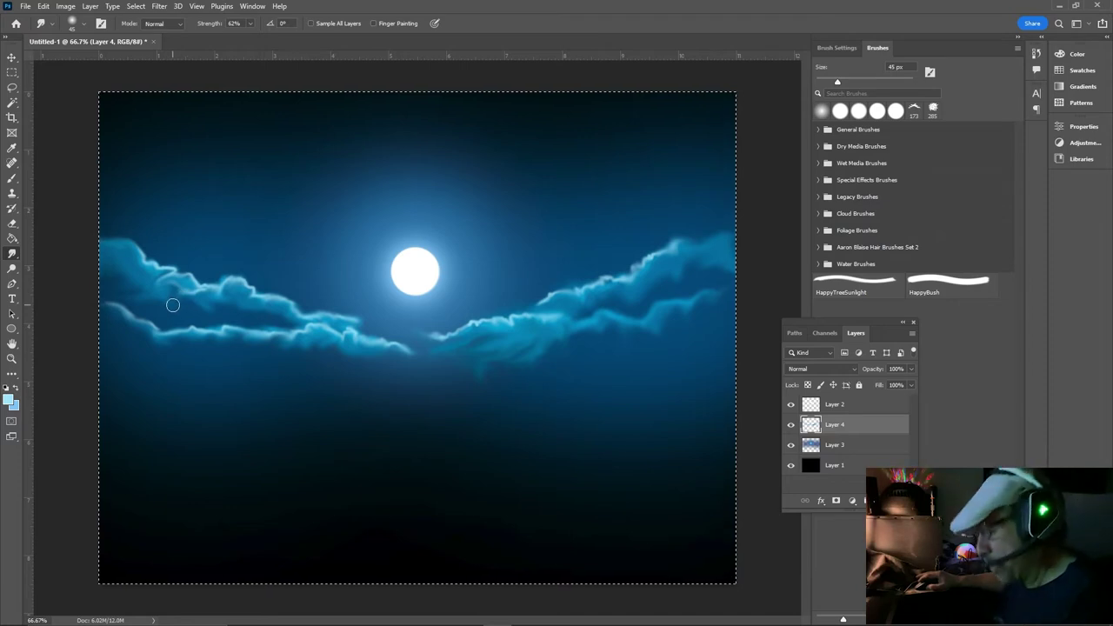
key(bracketright)
key(bracketright)
key(bracketright)
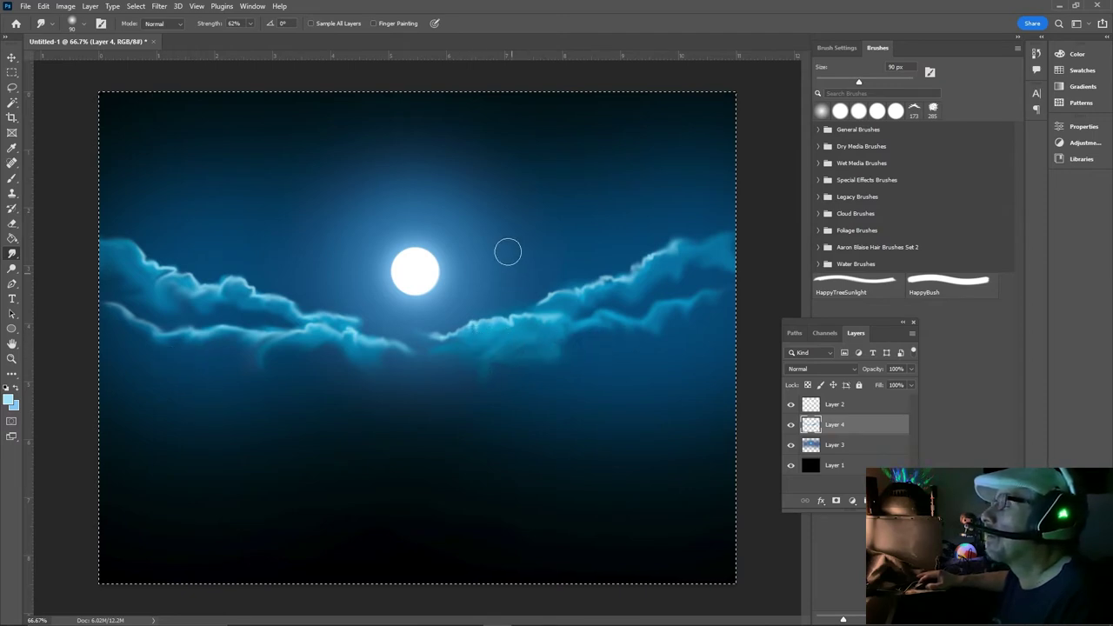
Sample a dark sky blue and paint broad dark cloud shapes below the moonlit clouds
click(12, 148)
click(520, 213)
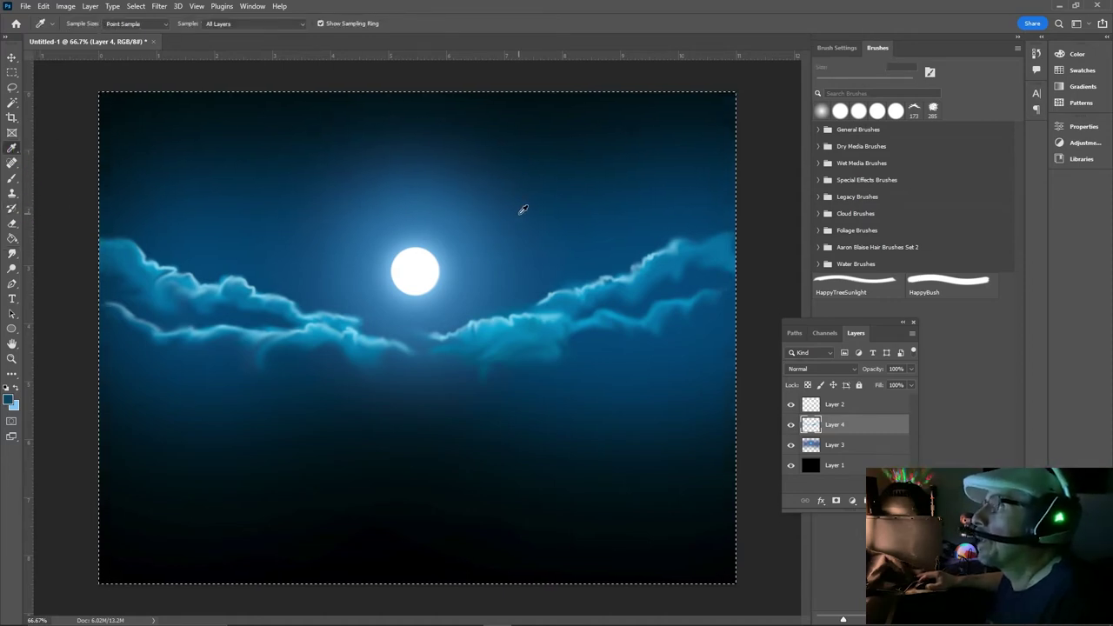
click(523, 210)
click(13, 177)
key(bracketright)
key(bracketright)
key(bracketright)
key(bracketright)
key(bracketright)
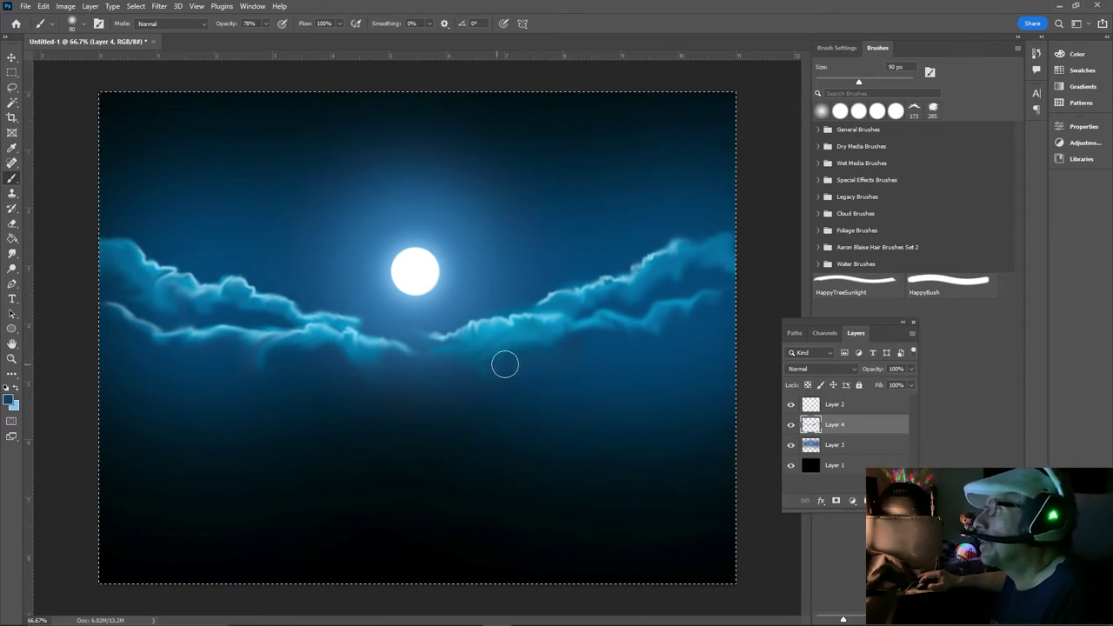
key(bracketright)
key(bracketright)
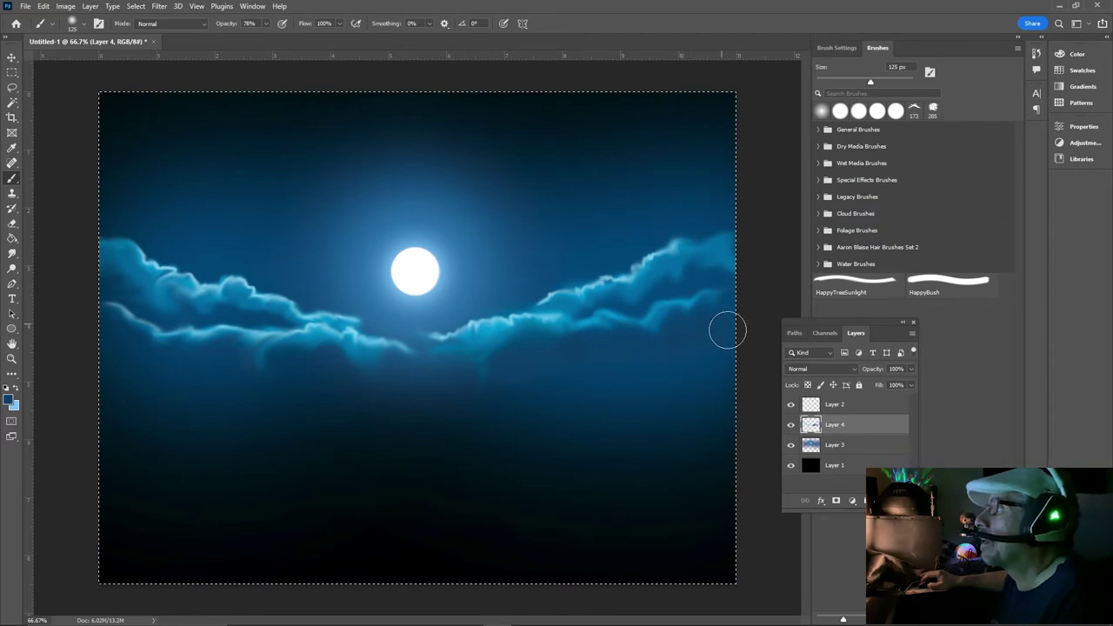
mouse_move(491, 376)
mouse_down()
mouse_move(358, 379)
mouse_move(246, 340)
mouse_move(258, 357)
mouse_move(127, 353)
mouse_up()
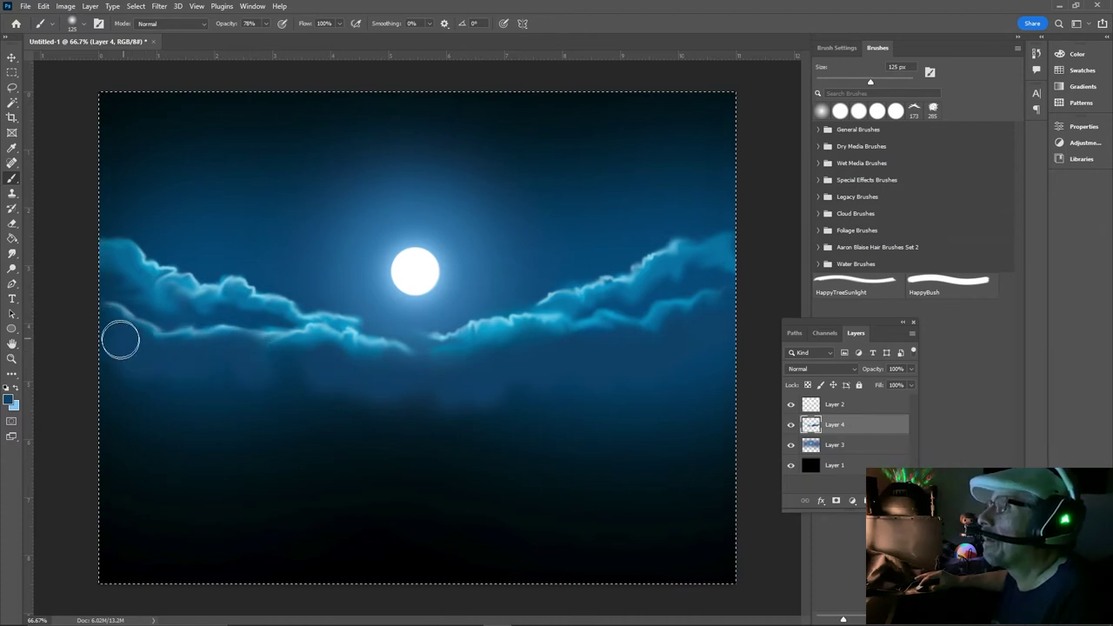
Soften the dark strokes with a much larger Smudge brush, then return to a smaller Brush
click(12, 253)
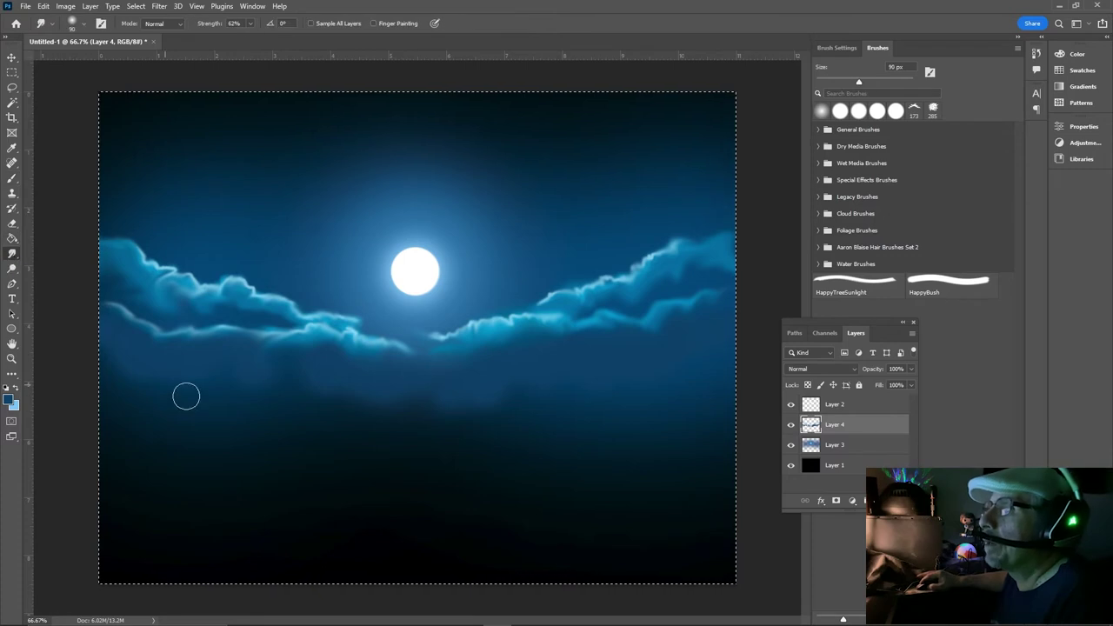
key(bracketright)
key(bracketright)
key(bracketright)
key(bracketright)
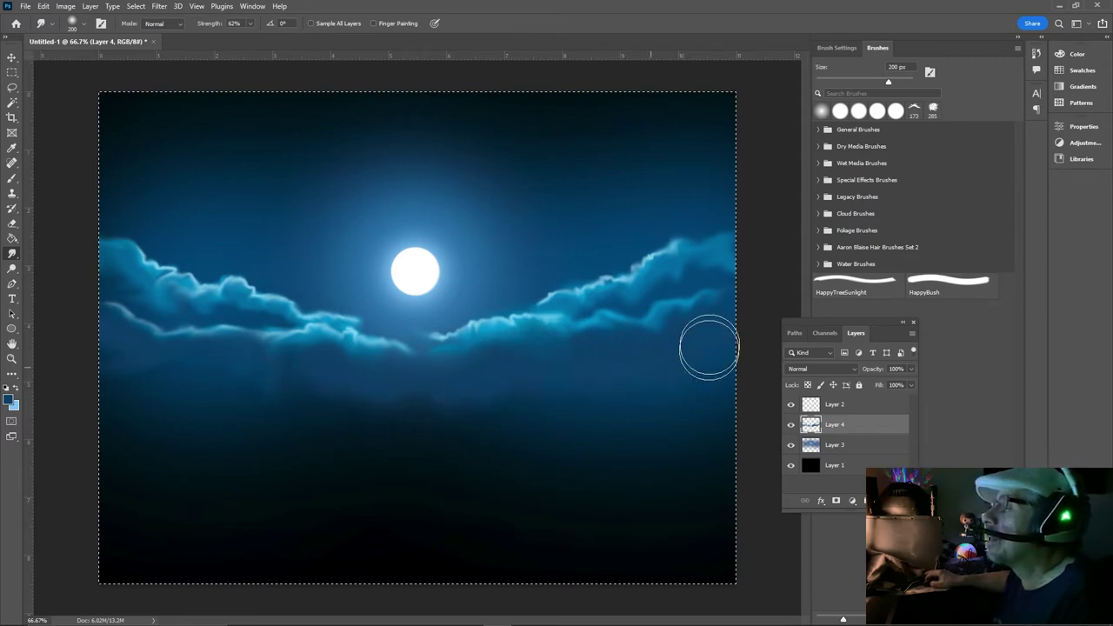
click(11, 178)
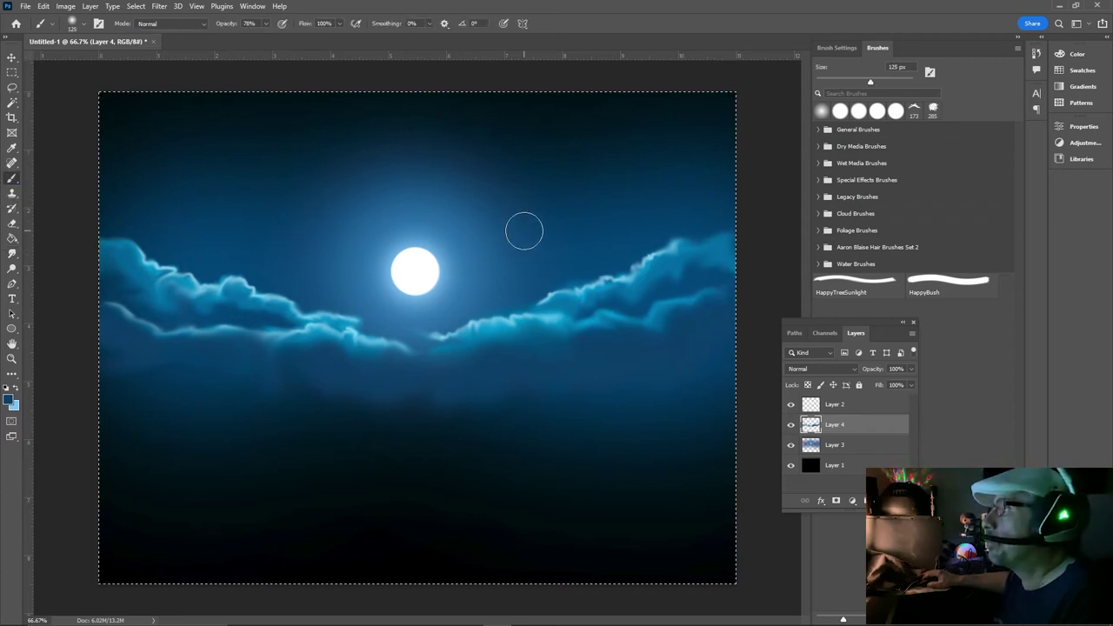
key(bracketleft)
key(bracketleft)
key(bracketleft)
key(bracketleft)
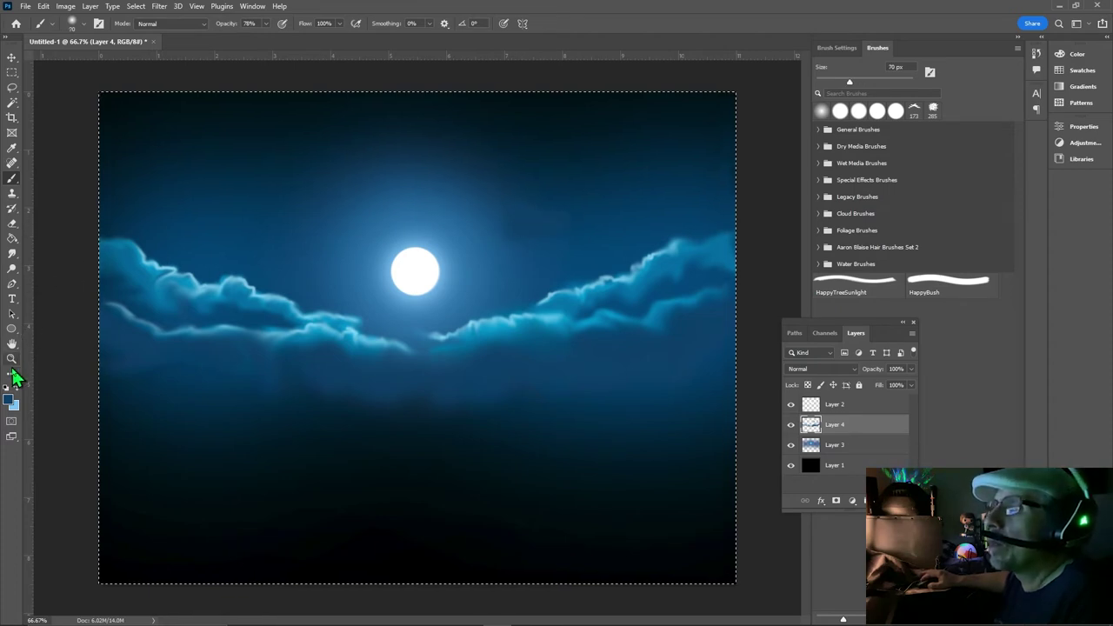
Pick a darker blue and paint a dark cloud patch right of the moon
click(9, 403)
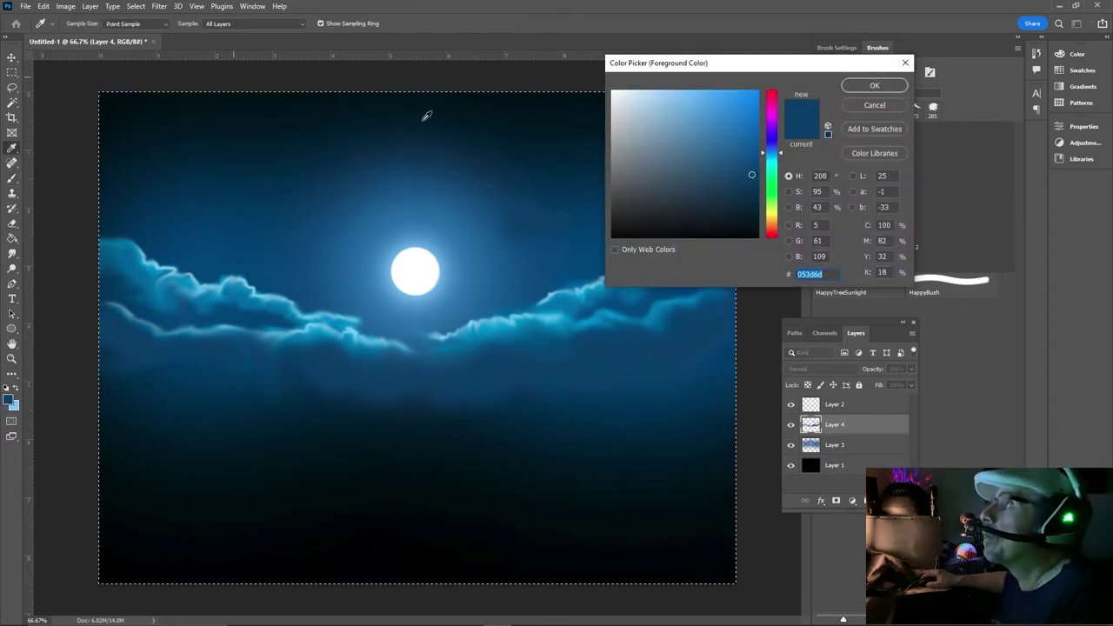
click(745, 193)
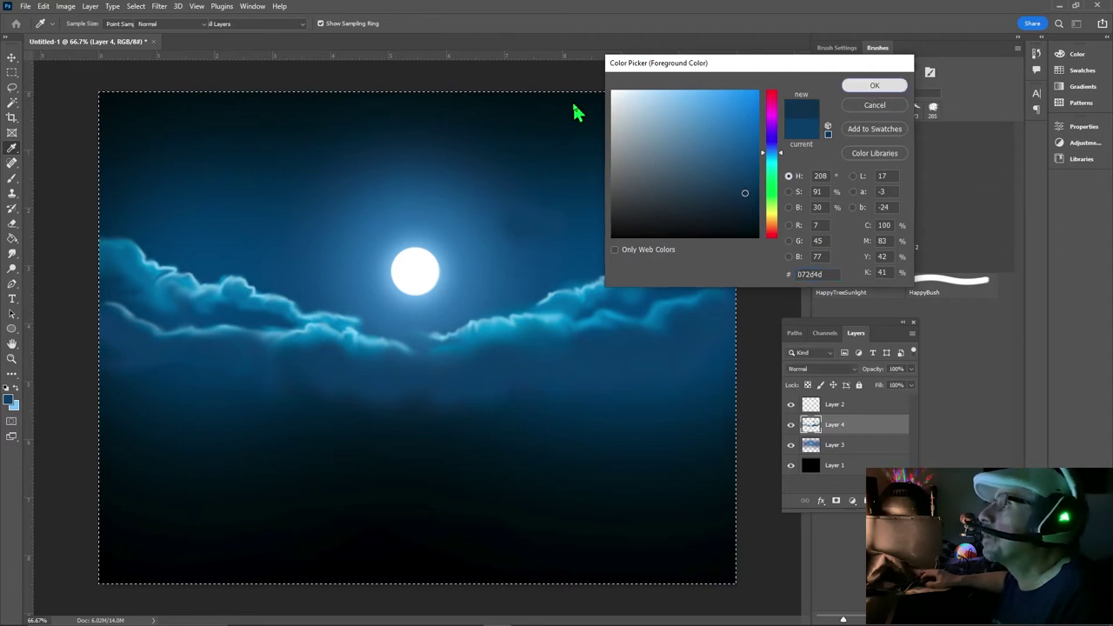
key(Return)
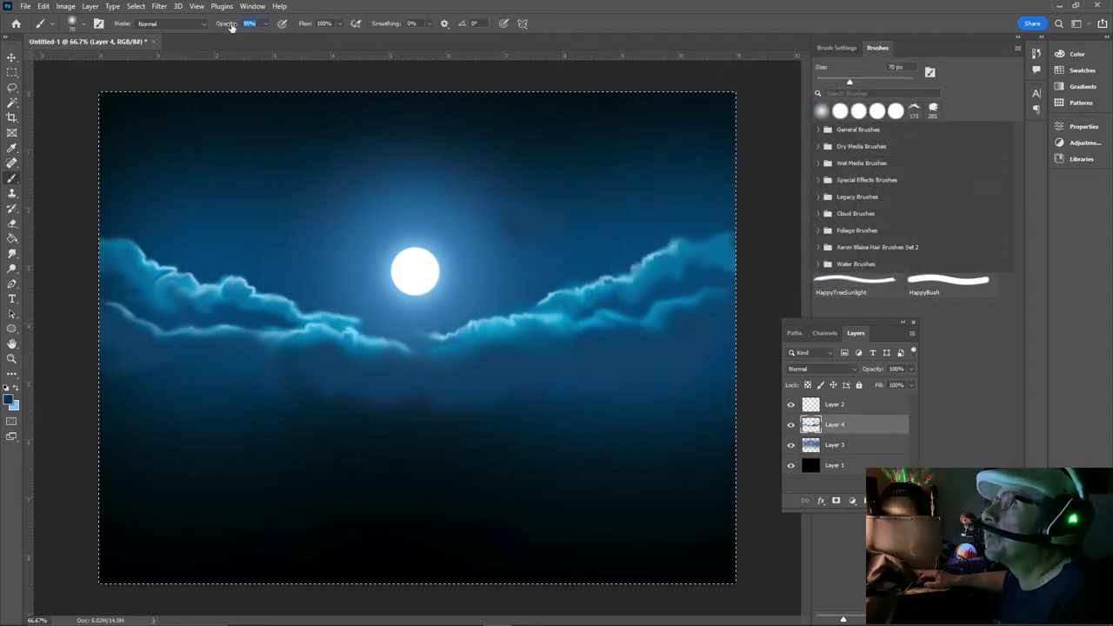
mouse_move(503, 233)
mouse_down()
mouse_move(591, 222)
mouse_move(597, 204)
mouse_up()
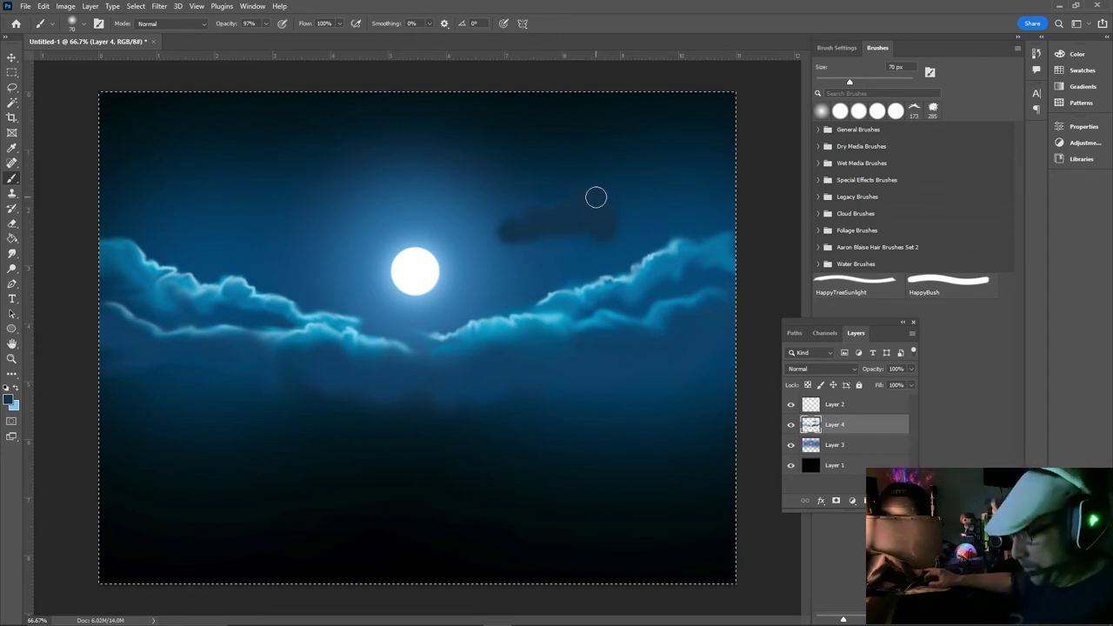
key(bracketright)
key(bracketright)
key(bracketright)
key(bracketright)
mouse_move(635, 209)
mouse_down()
mouse_move(706, 193)
mouse_move(606, 157)
mouse_up()
Paint a faint upper-right haze and a dark wisp reaching the moon's left edge
key(bracketleft)
key(bracketleft)
key(bracketleft)
key(bracketleft)
key(bracketleft)
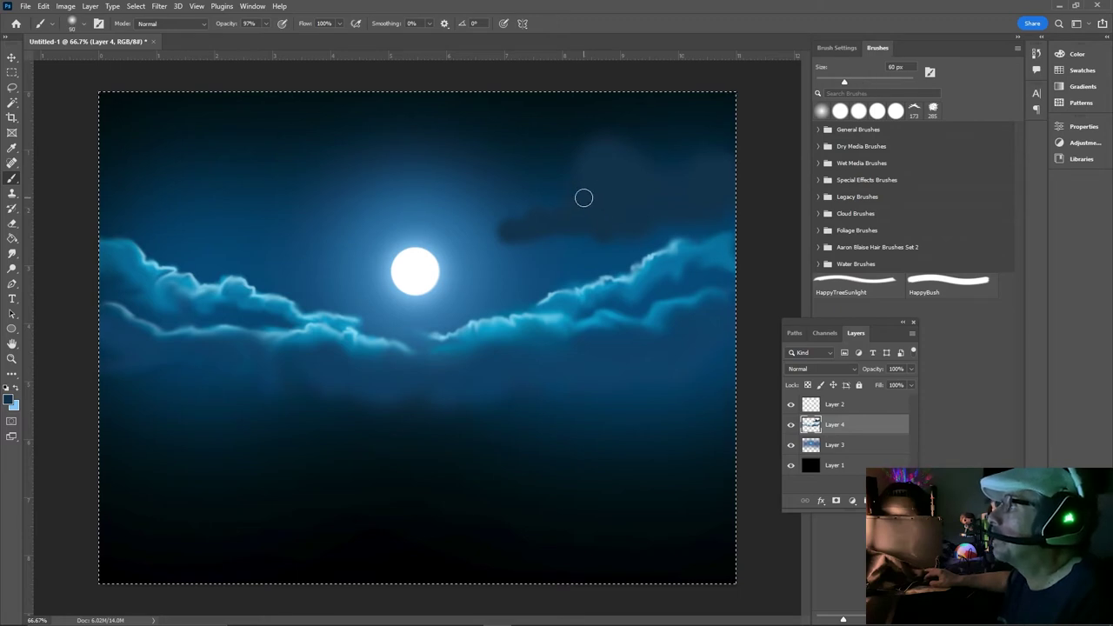
mouse_move(664, 162)
mouse_down()
mouse_move(704, 122)
mouse_move(692, 140)
mouse_move(734, 119)
mouse_up()
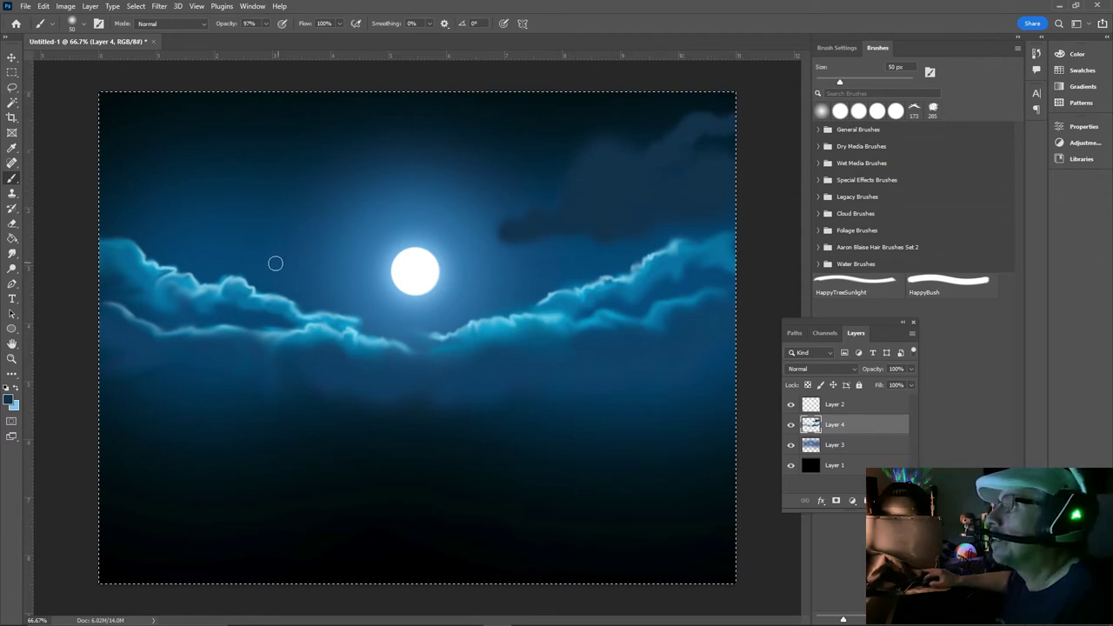
drag(282, 247, 339, 267)
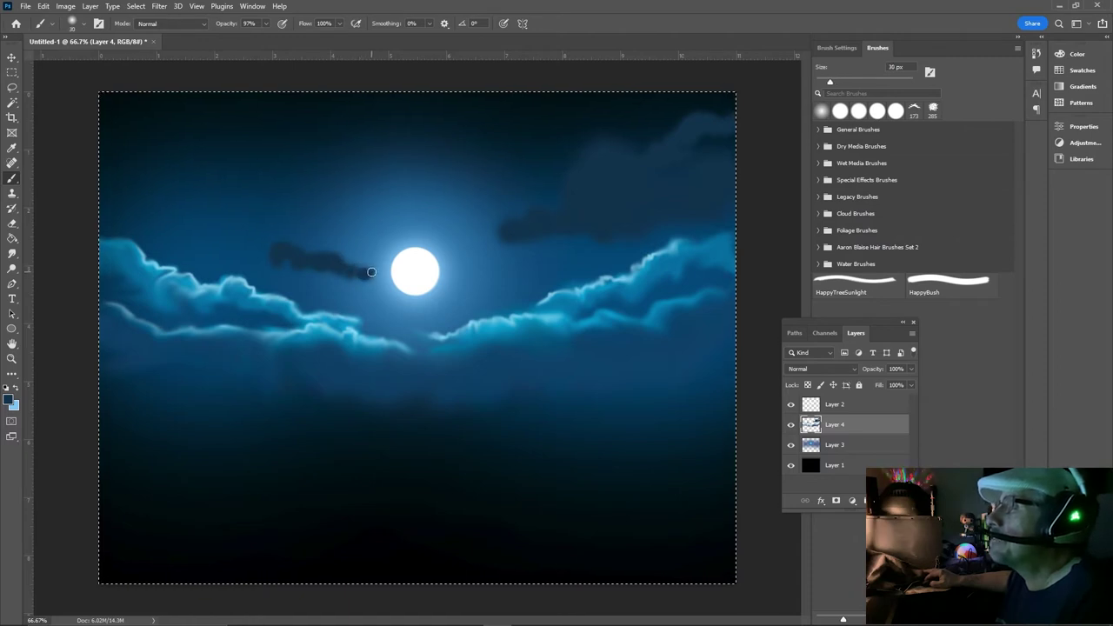
drag(383, 273, 390, 277)
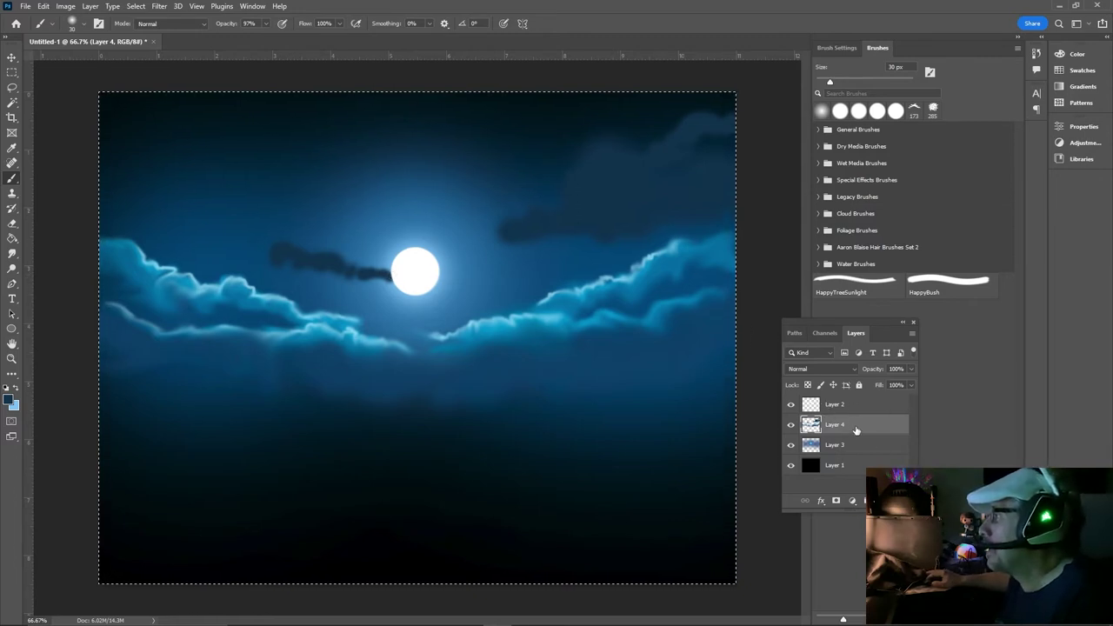
Move Layer 4 to the top and darken the wisp and right dark cloud
drag(856, 426, 854, 401)
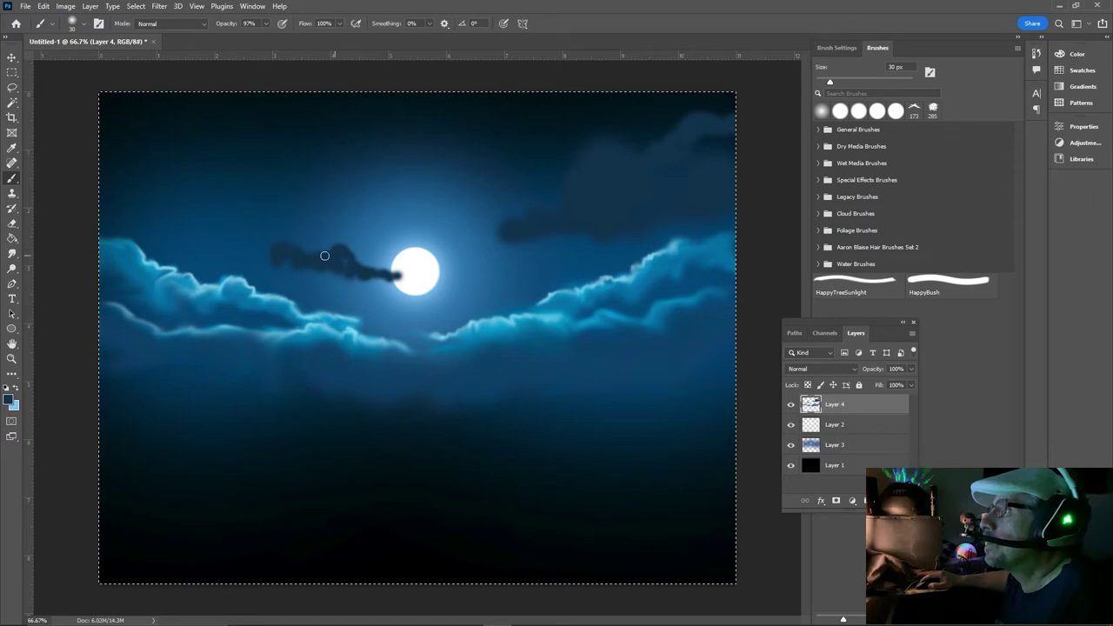
drag(331, 272, 347, 266)
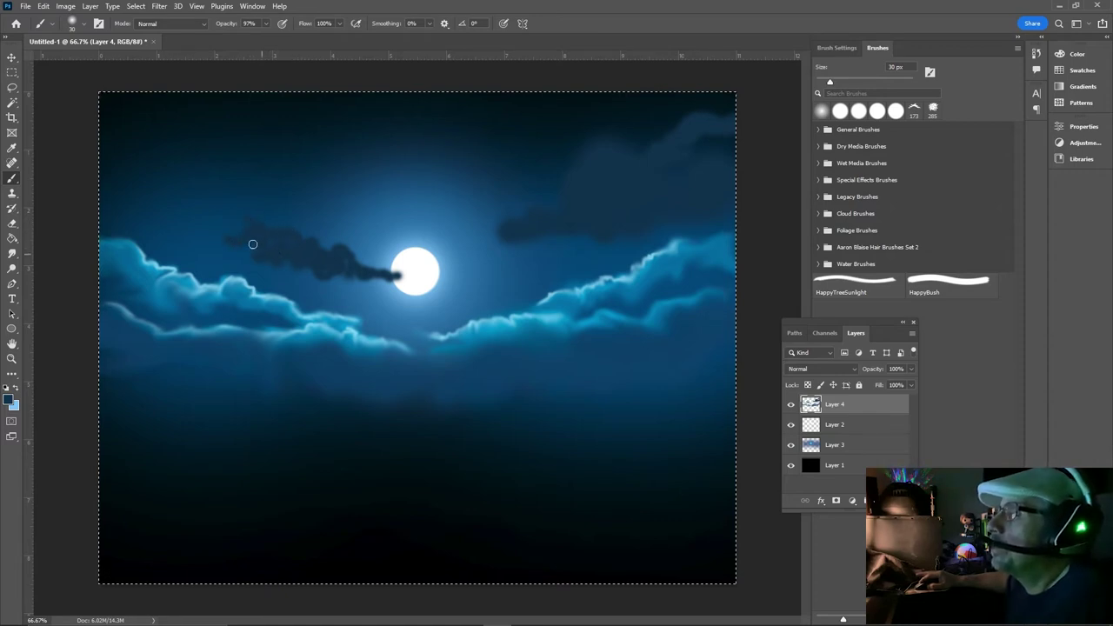
drag(490, 237, 493, 239)
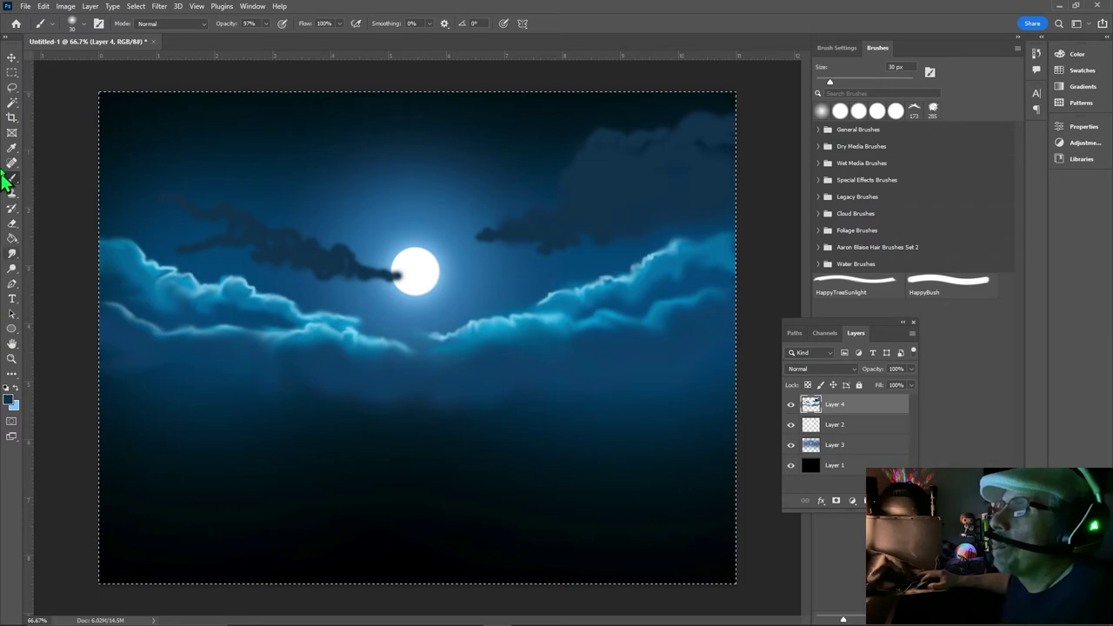
Sample a teal colour and dab light teal highlights onto the dark cloud
key(bracketright)
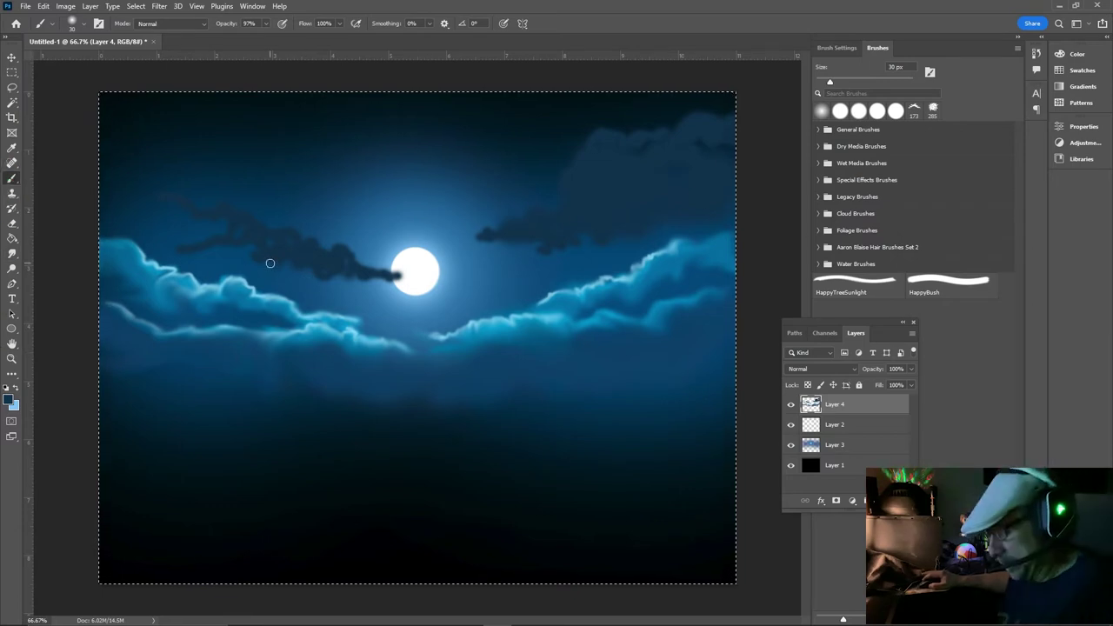
key(bracketright)
key(bracketright)
key(bracketright)
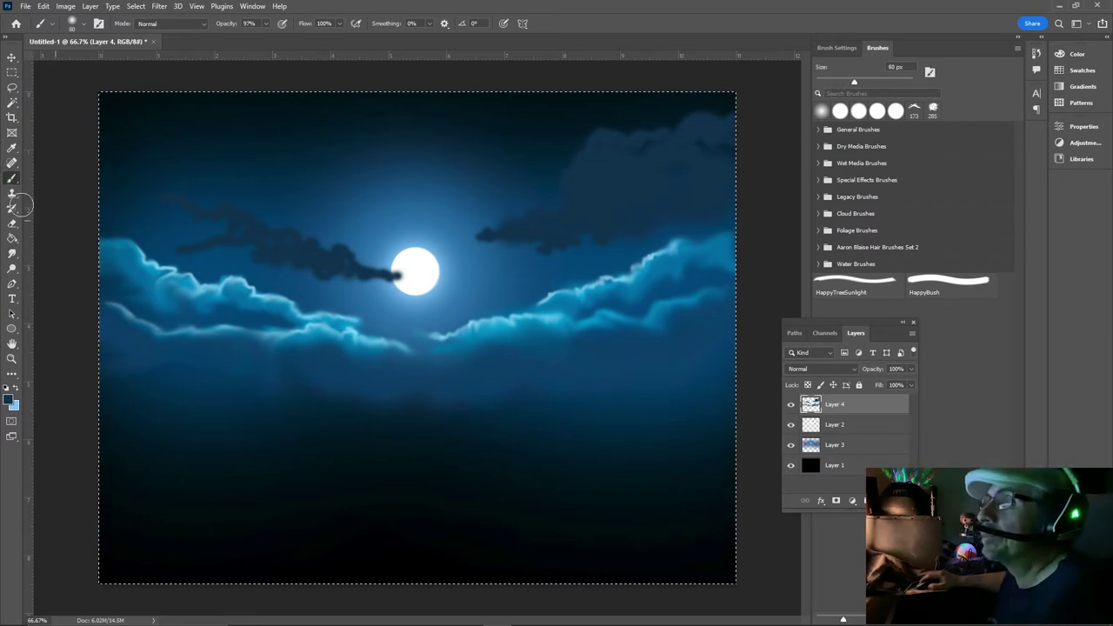
click(11, 148)
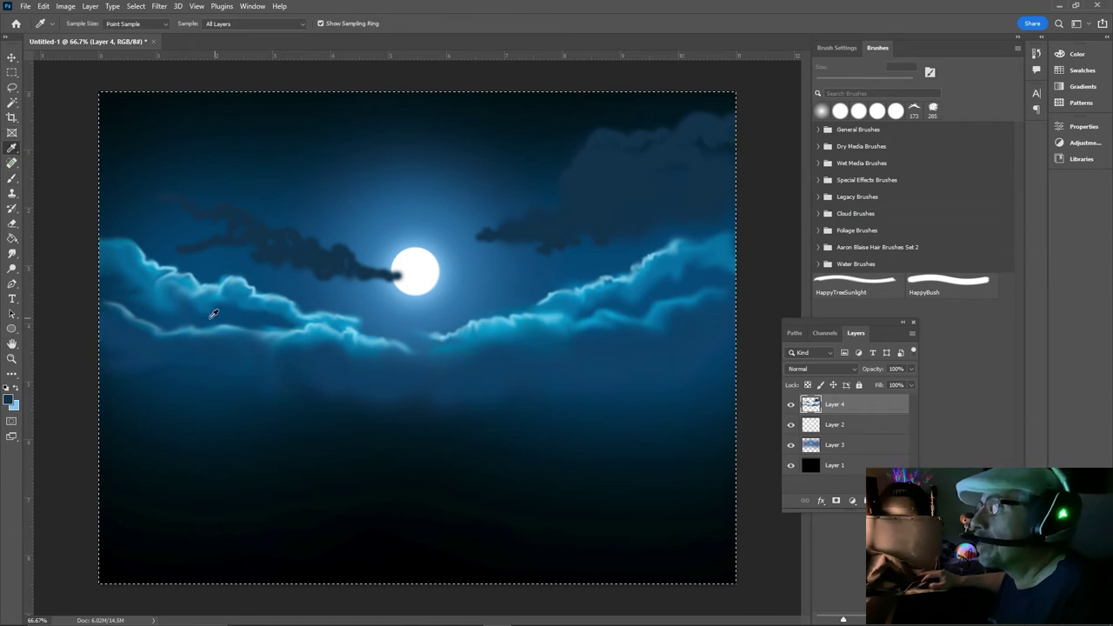
click(11, 178)
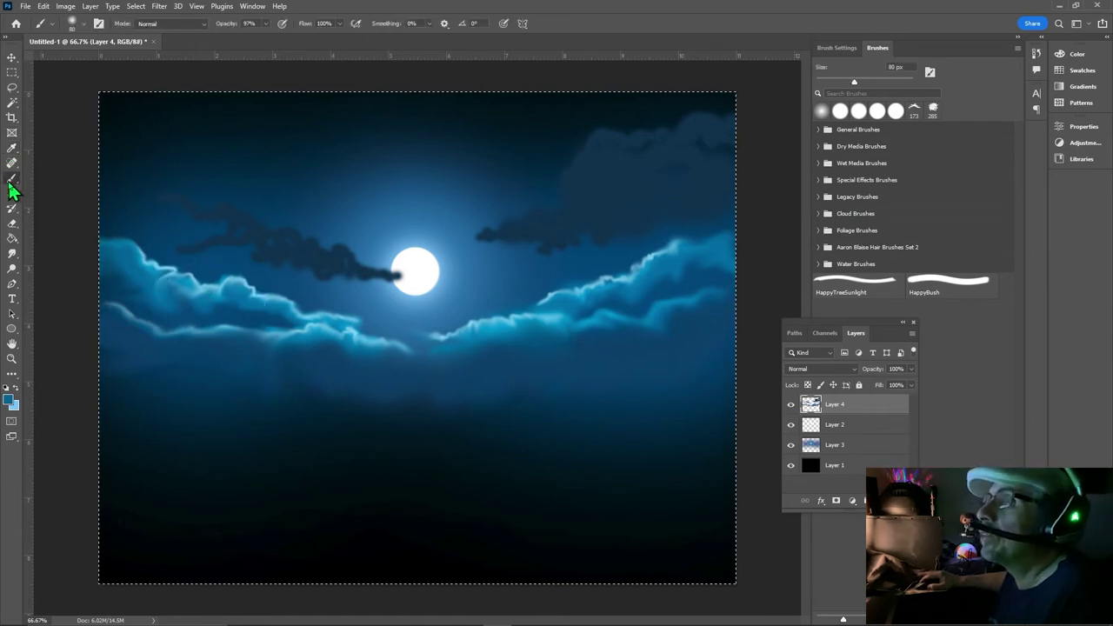
key(bracketleft)
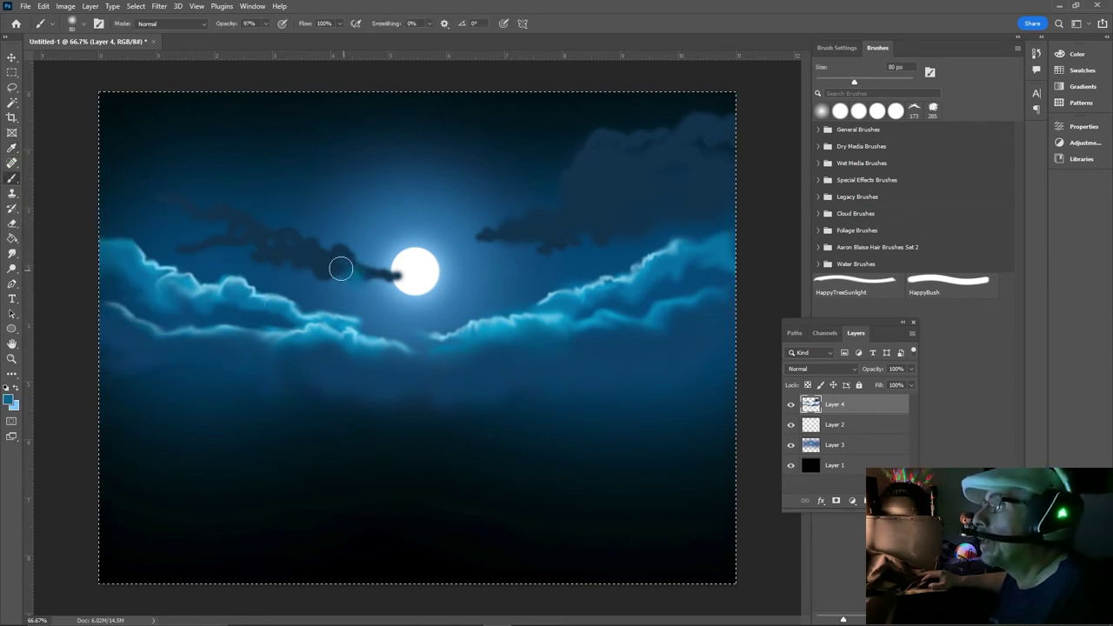
key(bracketright)
key(bracketright)
drag(288, 249, 305, 251)
key(bracketleft)
key(bracketleft)
key(bracketright)
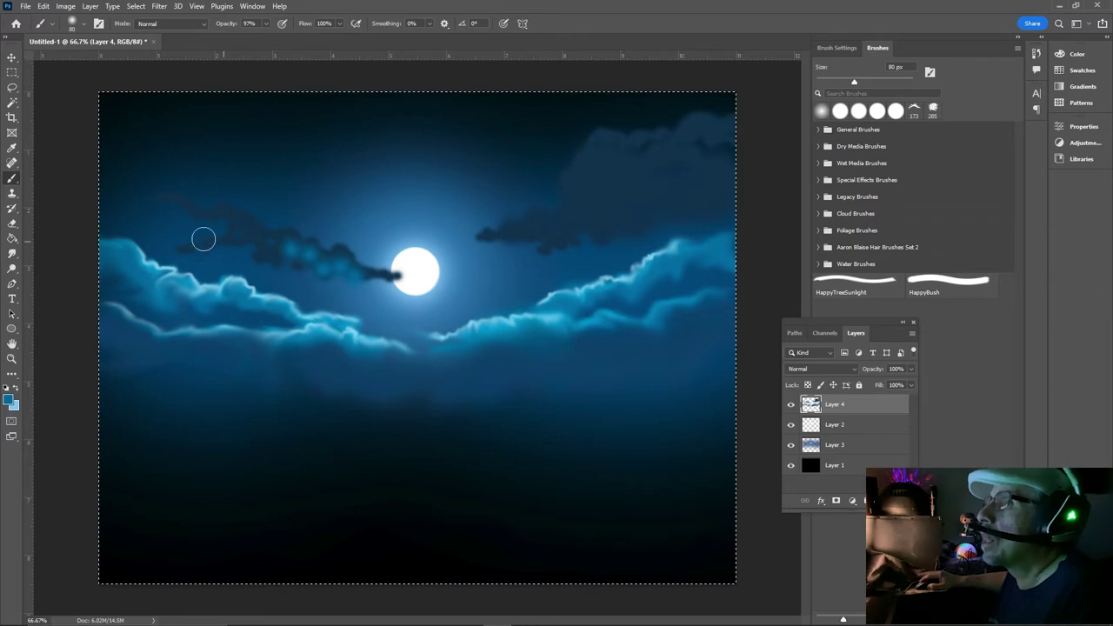
Smudge the dark wisps near the moon and toward the upper right with an 80 px brush
click(12, 253)
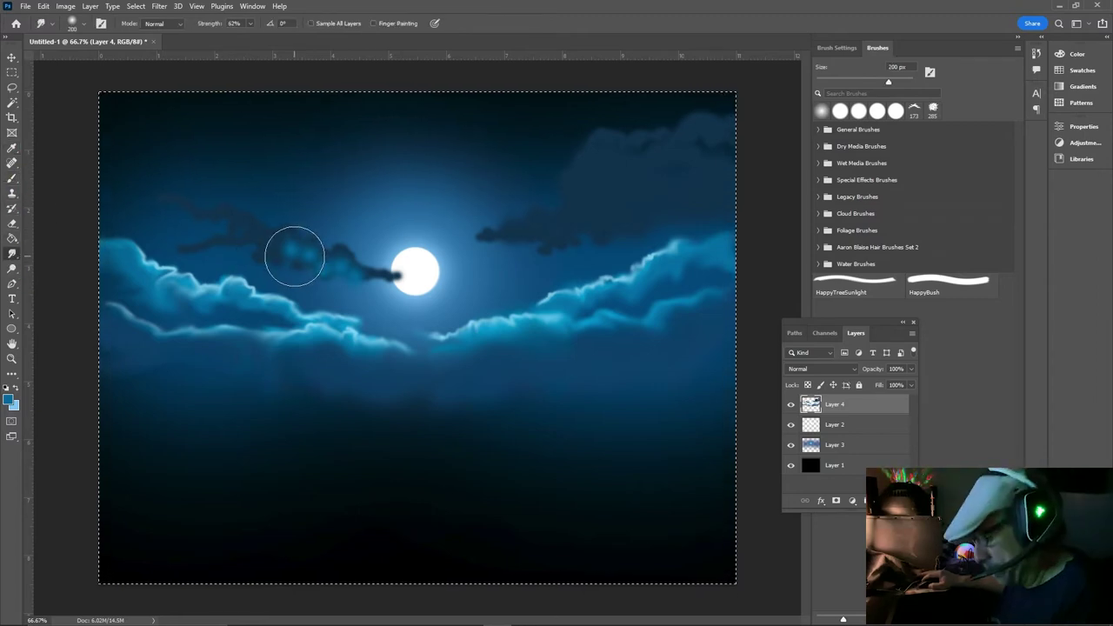
key(bracketleft)
key(bracketleft)
key(bracketleft)
mouse_move(351, 281)
mouse_down()
mouse_move(219, 223)
mouse_move(182, 228)
mouse_move(152, 201)
mouse_move(213, 225)
mouse_move(204, 209)
mouse_move(162, 229)
mouse_up()
mouse_move(536, 233)
mouse_down()
mouse_move(670, 218)
mouse_move(703, 229)
mouse_move(738, 207)
mouse_move(679, 181)
mouse_move(695, 153)
mouse_move(641, 139)
mouse_move(688, 127)
mouse_up()
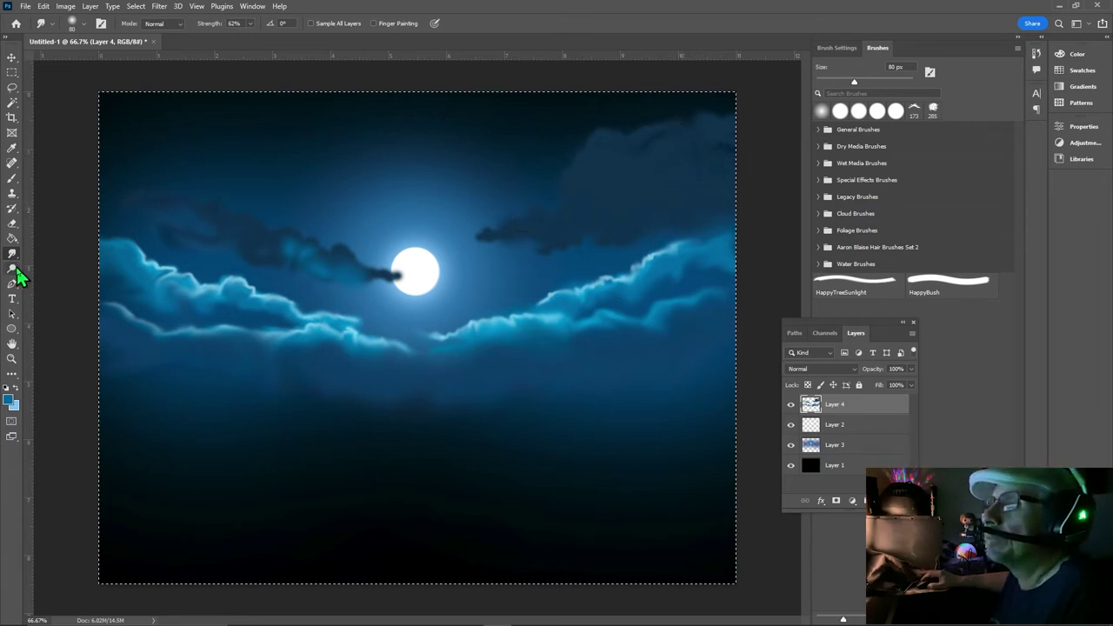
click(12, 178)
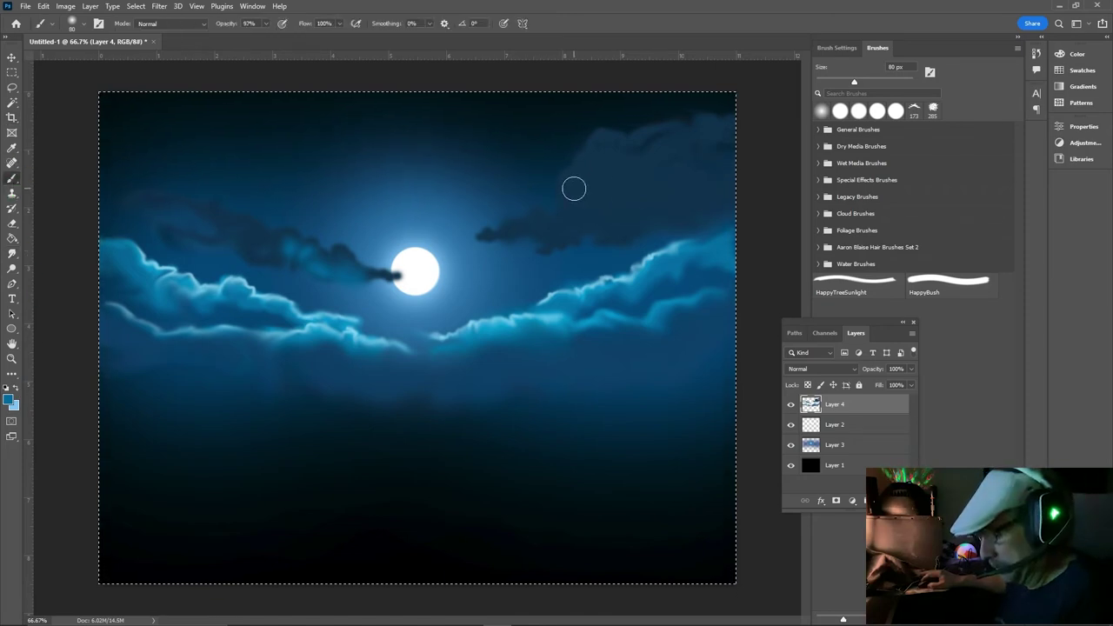
Paint thin light-blue strands and a dab along the upper-right dark cloud's edges
key(bracketleft)
key(bracketleft)
key(bracketleft)
key(bracketleft)
mouse_move(573, 191)
mouse_down()
mouse_move(576, 182)
mouse_move(555, 212)
mouse_up()
mouse_move(577, 175)
mouse_down()
mouse_move(614, 131)
mouse_move(617, 148)
mouse_up()
key(bracketright)
click(653, 194)
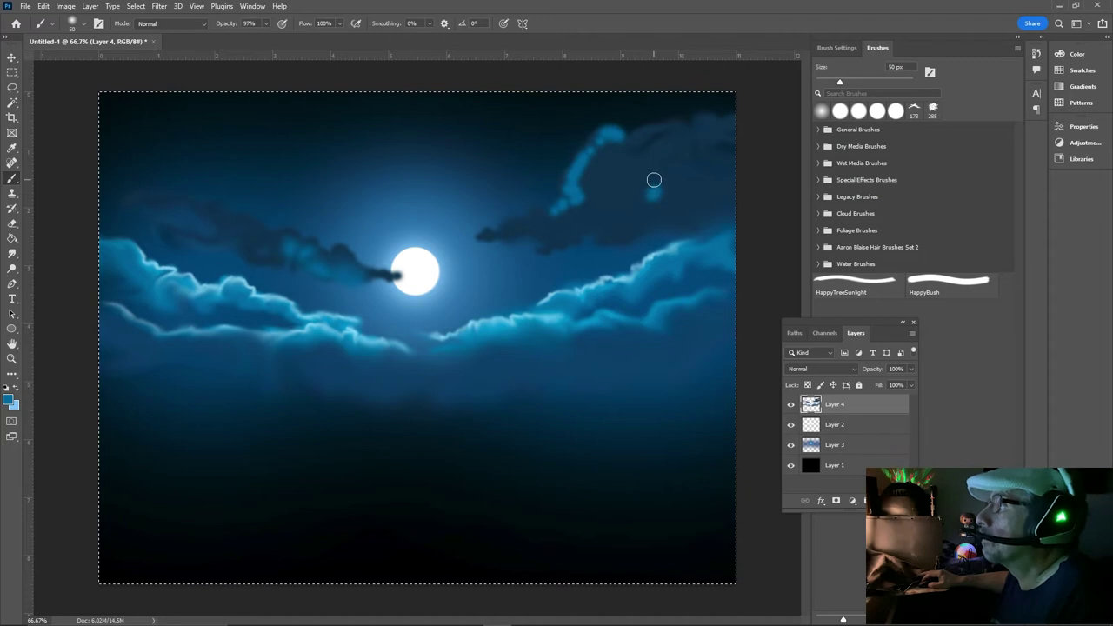
key(p)
key(b)
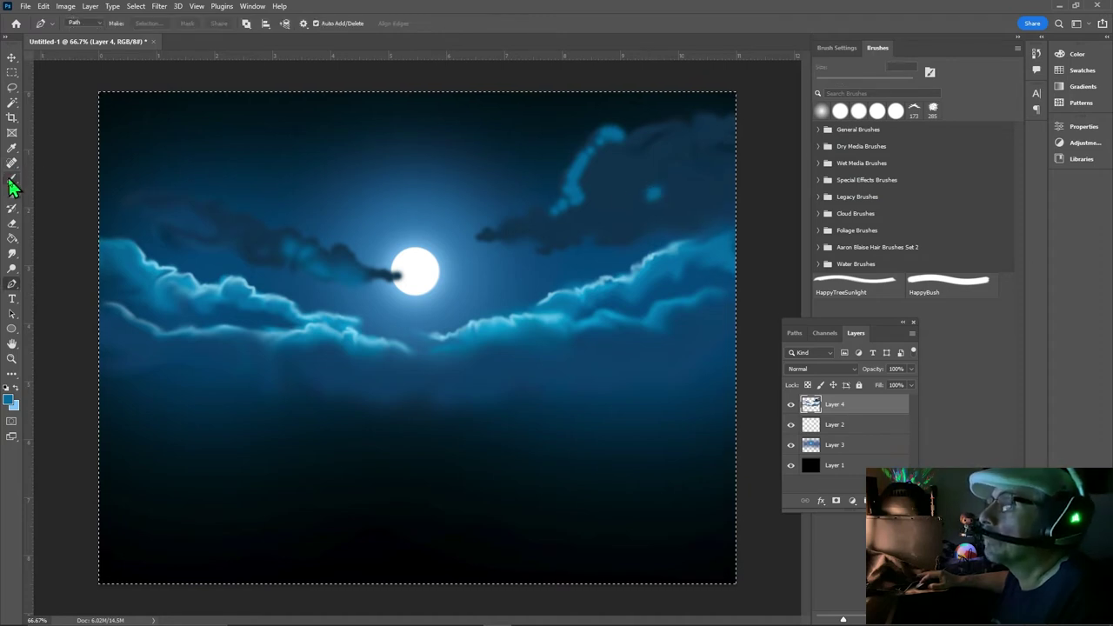
key(bracketleft)
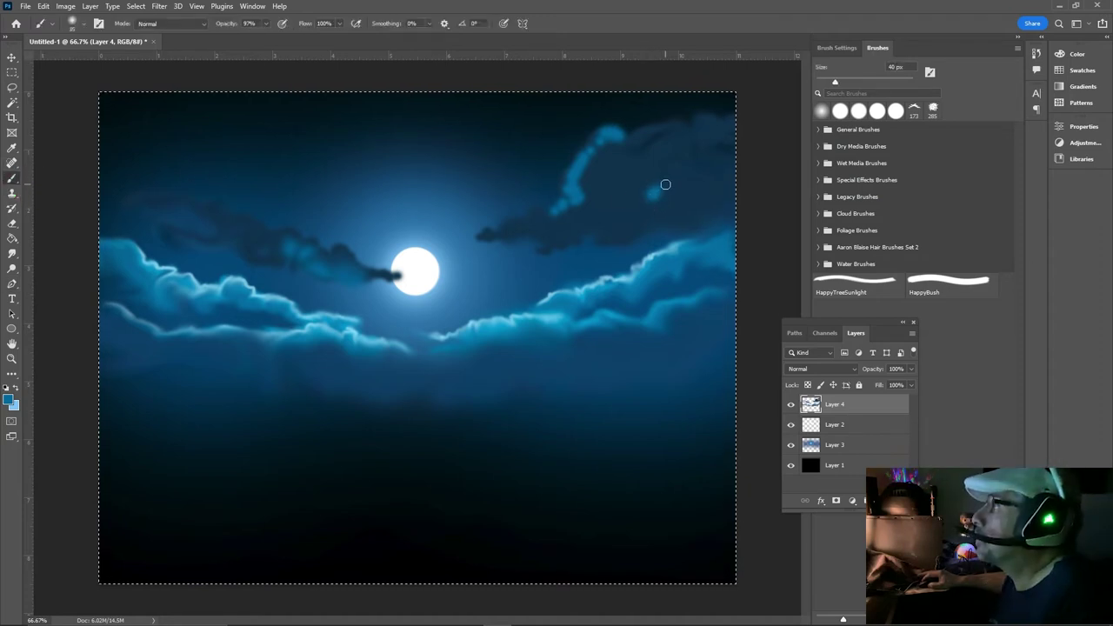
key(bracketleft)
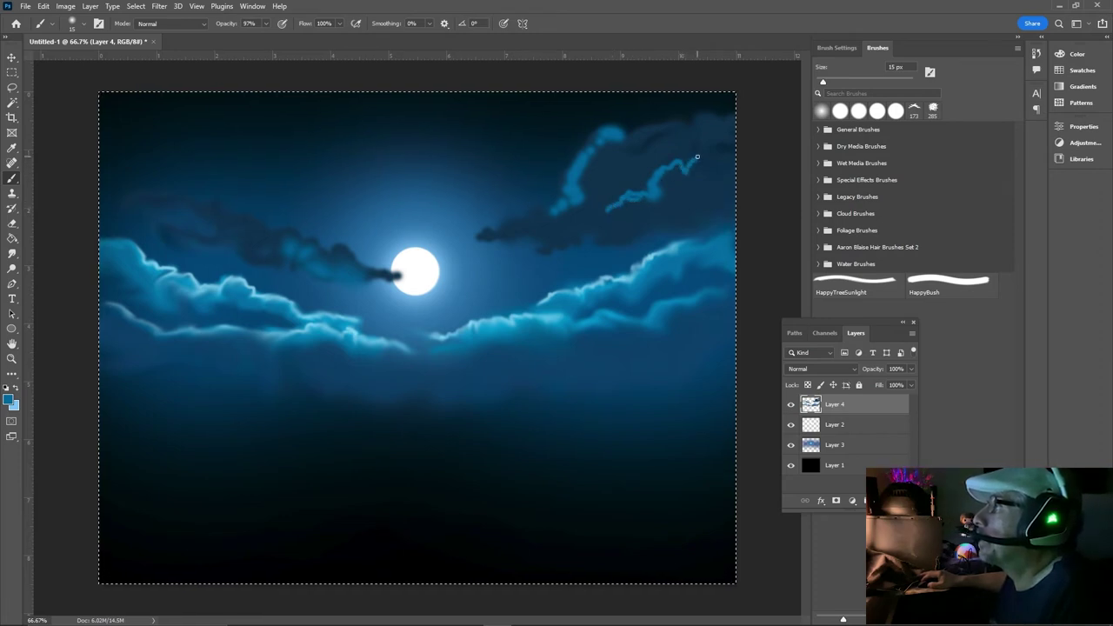
key(bracketright)
key(bracketright)
key(bracketright)
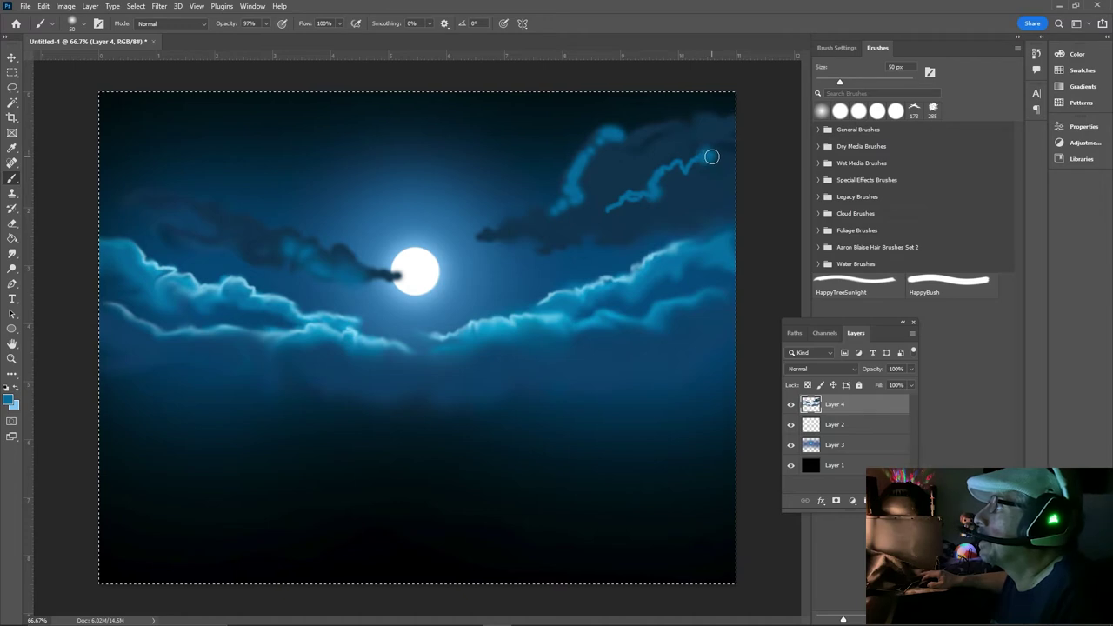
key(bracketright)
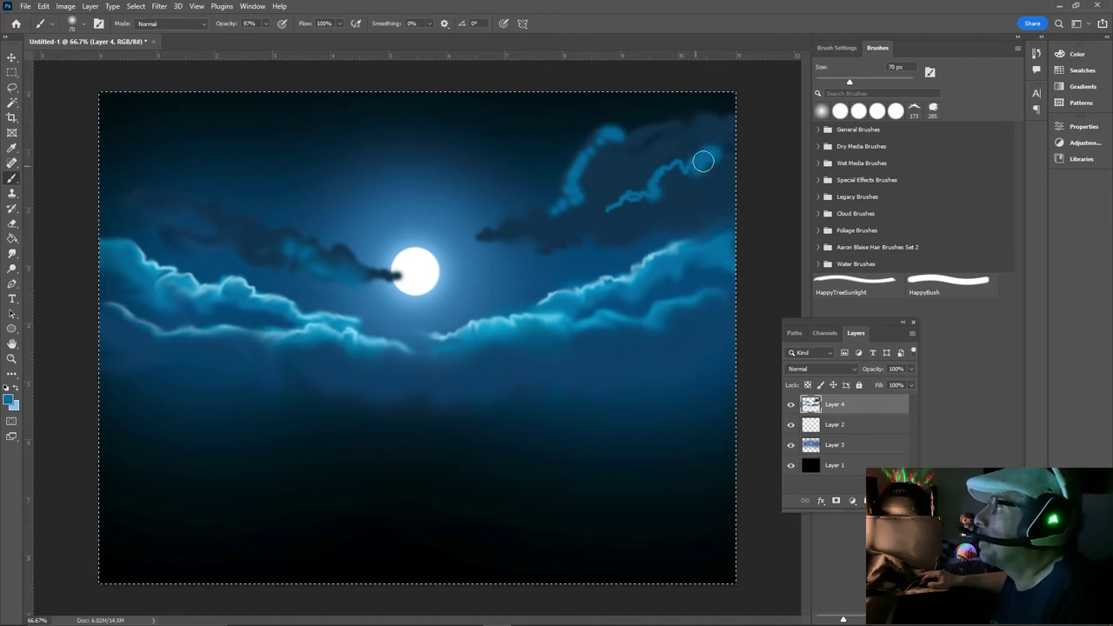
key(bracketleft)
key(bracketleft)
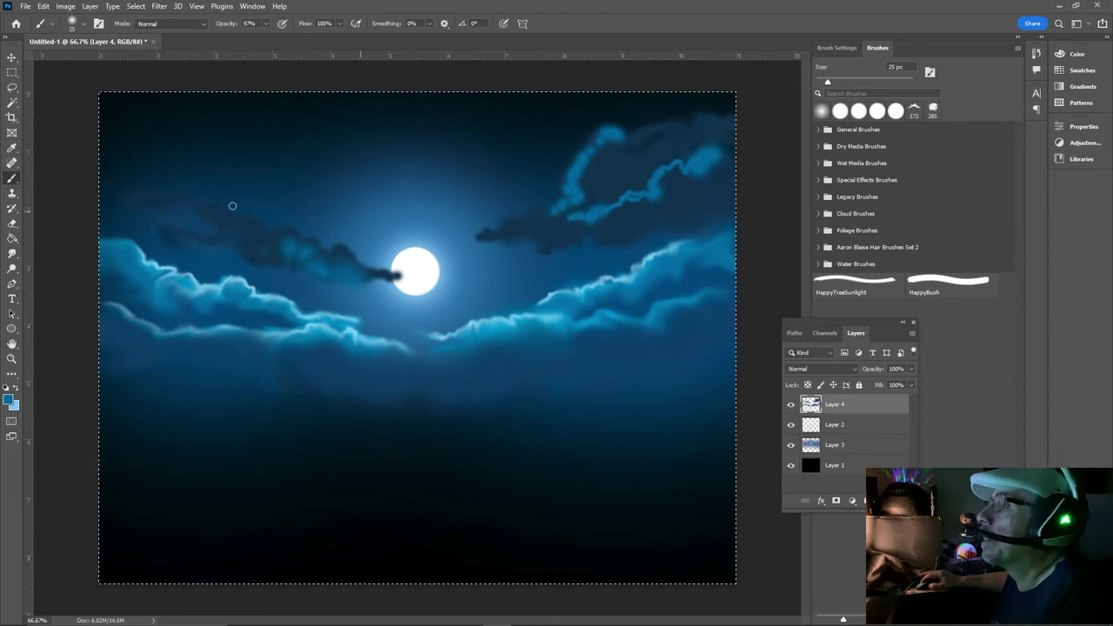
Smudge the upper-right cloud's bright light-blue edges into the cloud
click(12, 253)
drag(626, 201, 680, 176)
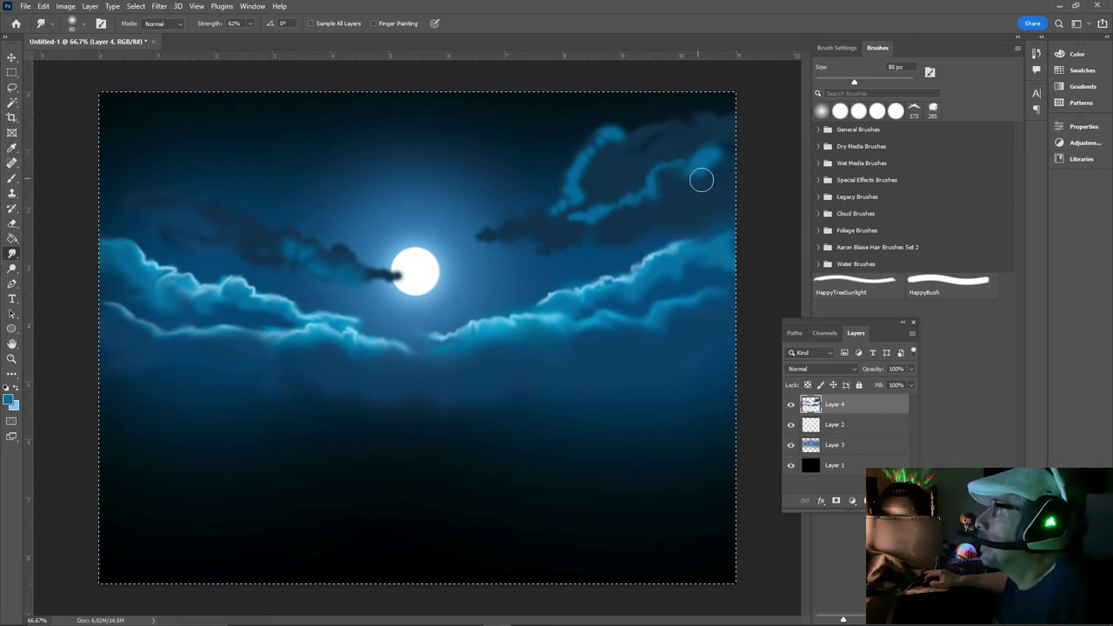
drag(679, 176, 749, 154)
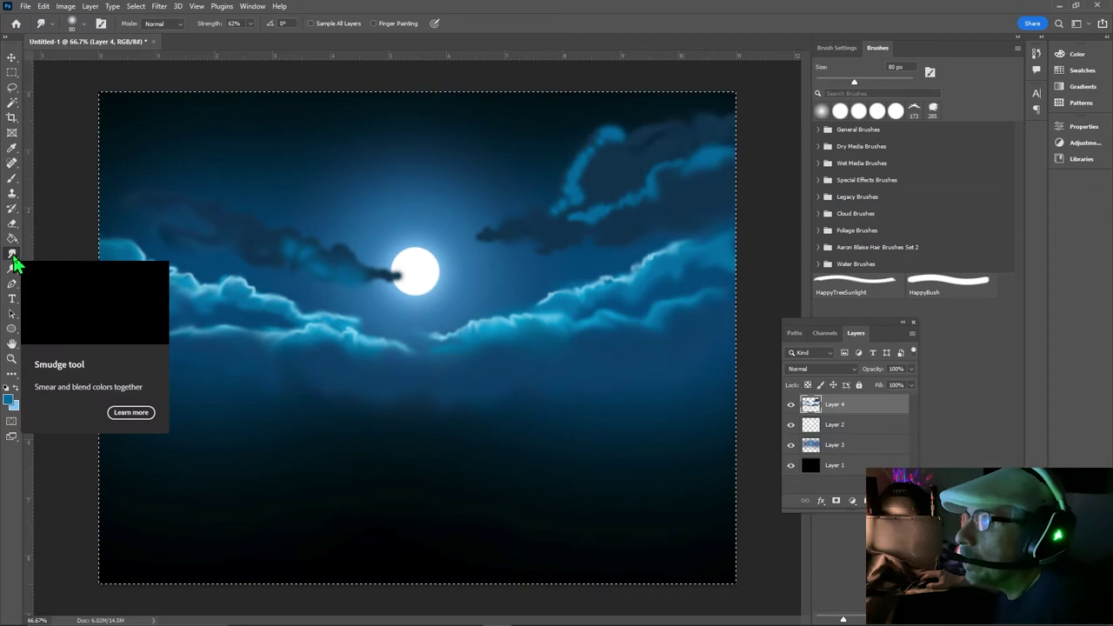
drag(631, 132, 643, 131)
key(bracketleft)
key(bracketleft)
key(bracketleft)
key(bracketleft)
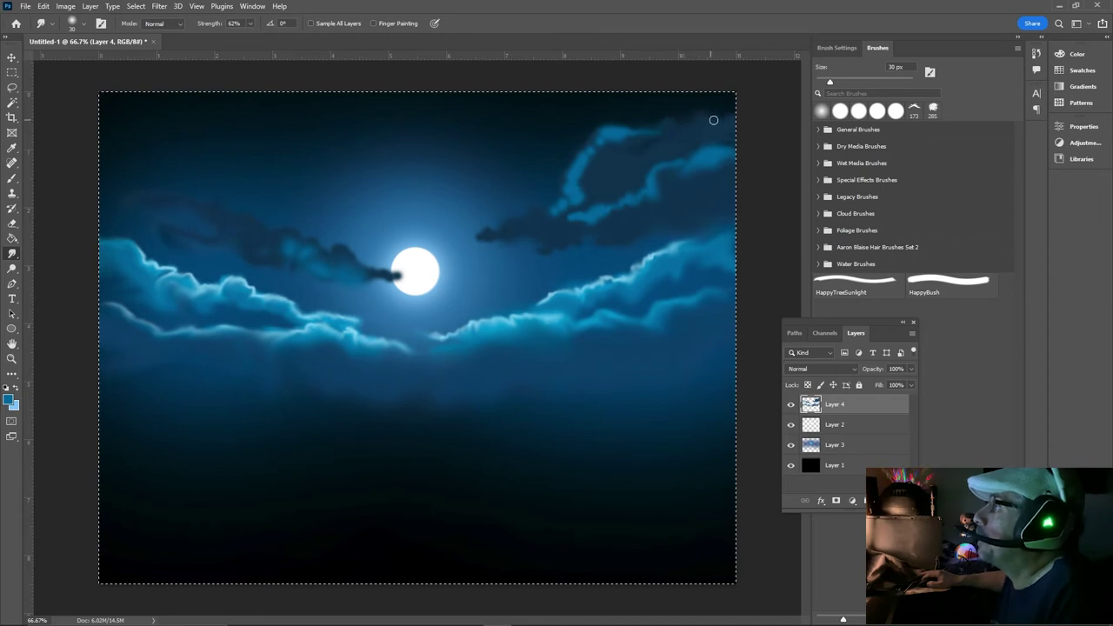
Soften the cloud edge further and smear the dark wisp beside the moon leftward
drag(621, 137, 627, 142)
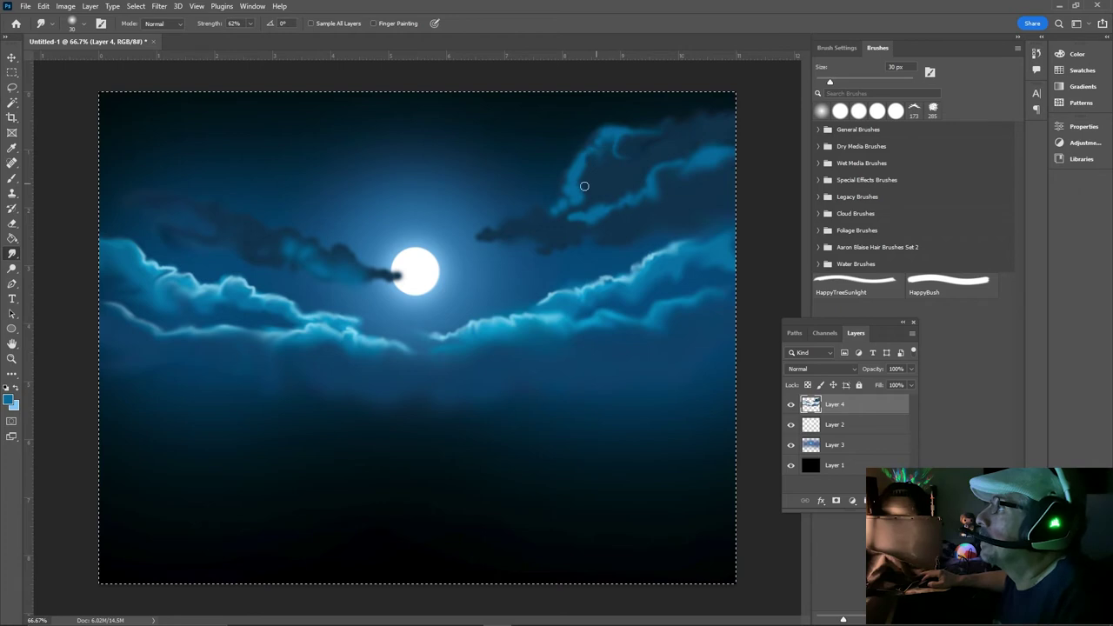
drag(584, 181, 570, 182)
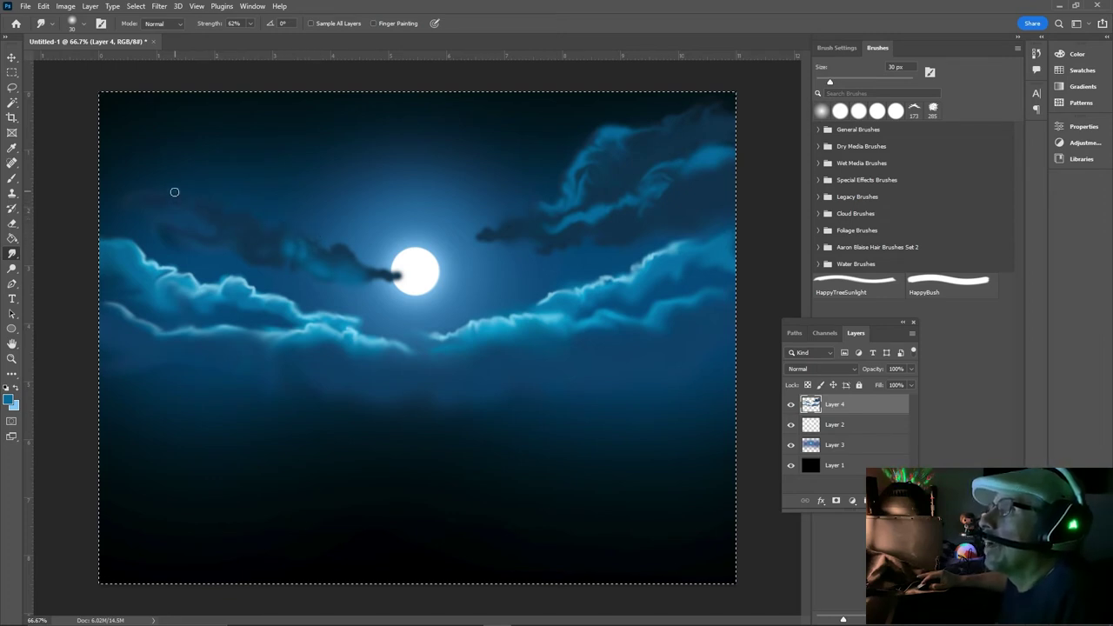
drag(376, 277, 336, 278)
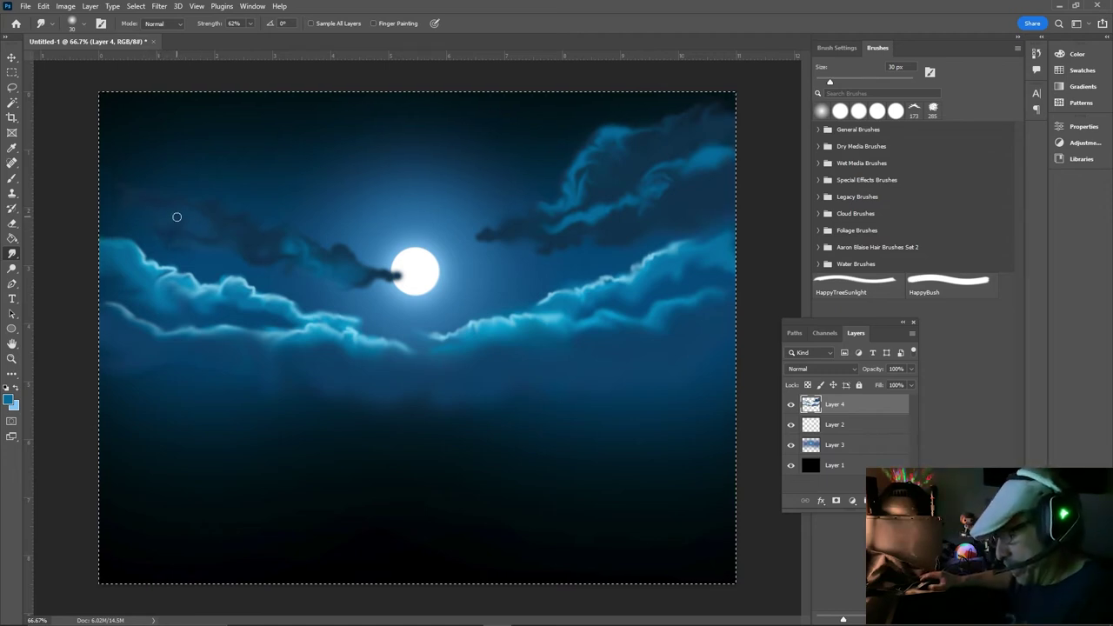
key(bracketright)
key(bracketright)
With a larger smudge brush, pull the dark wisp into the moon's lower-left edge
key(bracketright)
key(bracketright)
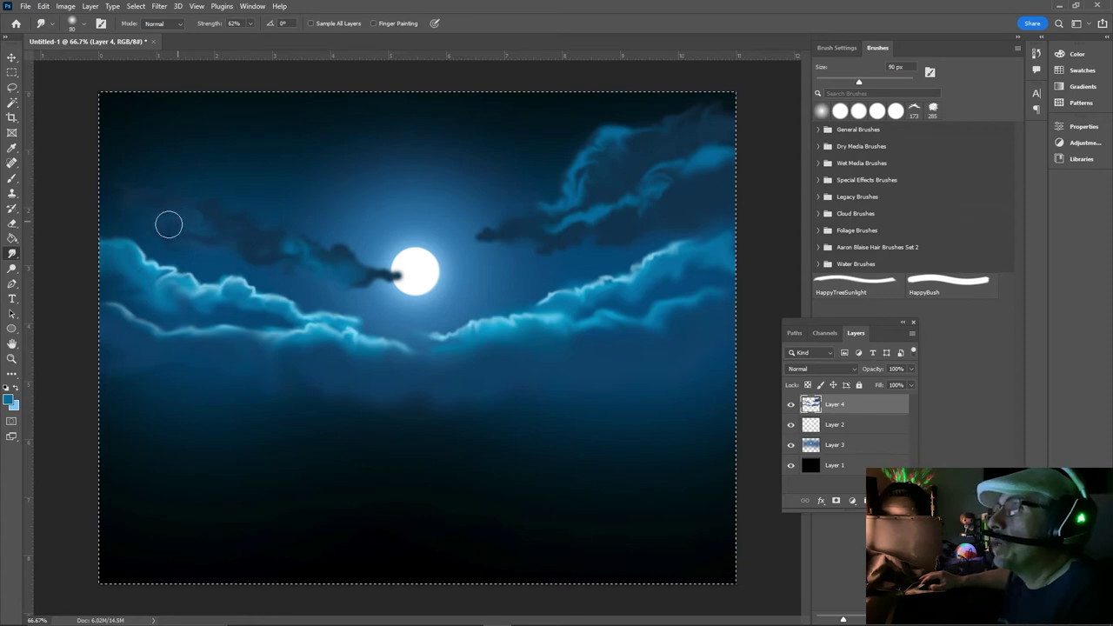
key(bracketright)
key(bracketright)
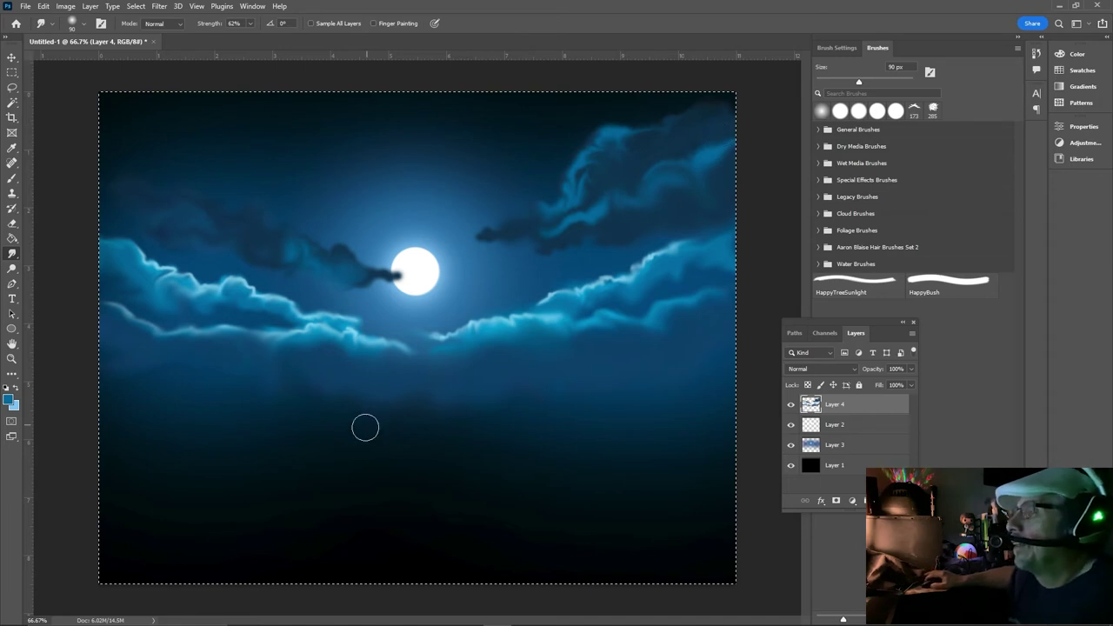
drag(413, 278, 418, 273)
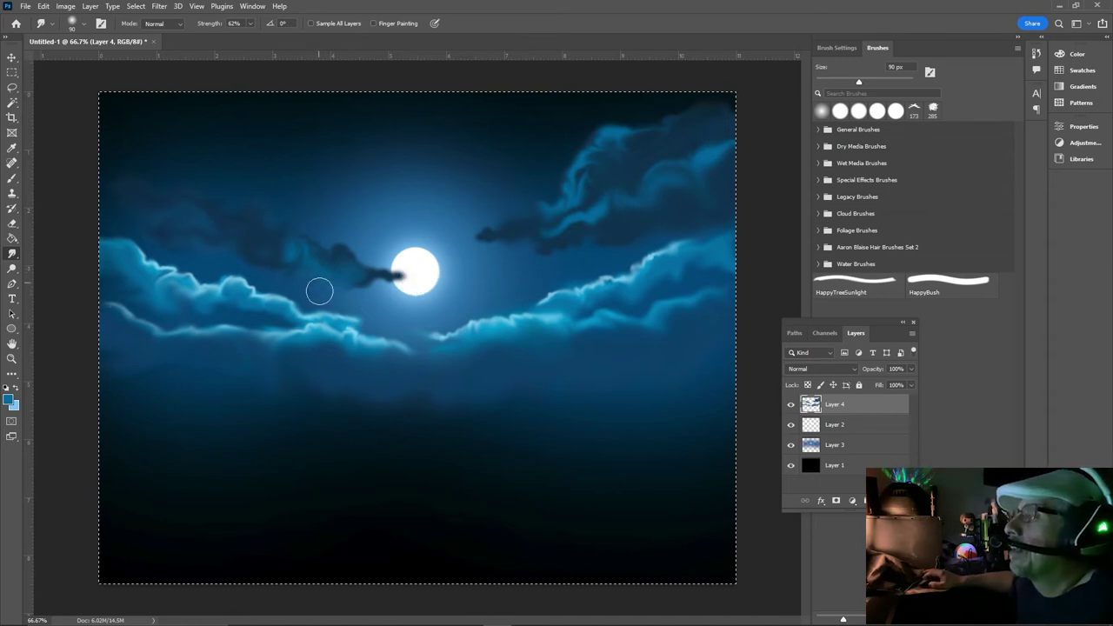
click(11, 178)
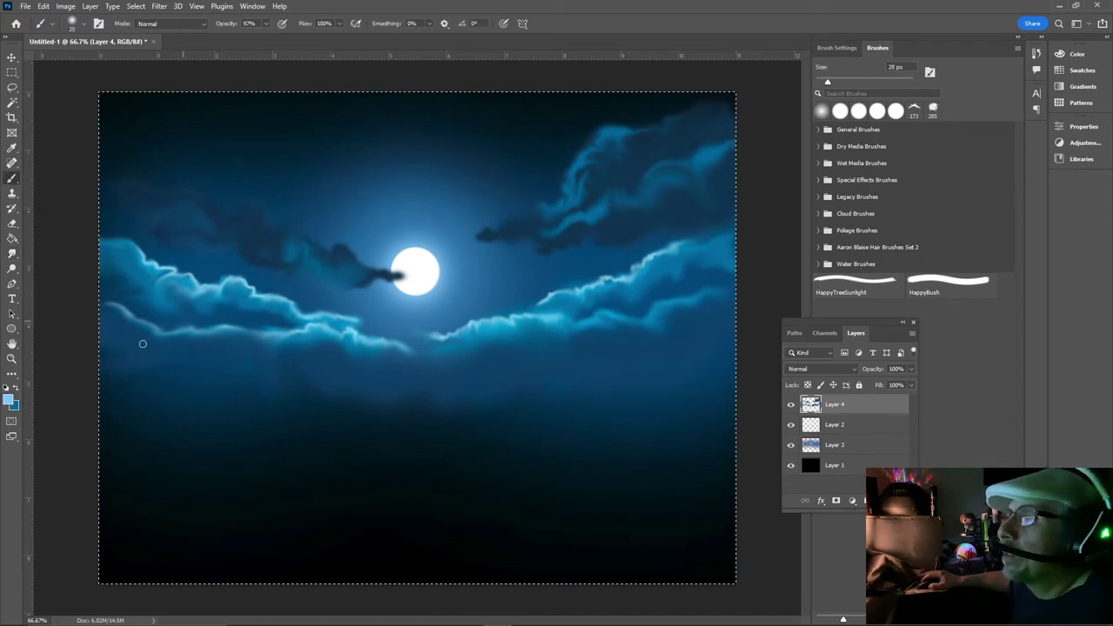
Set the foreground colour to pale light blue #badfff with a smaller brush
click(8, 399)
drag(691, 91, 651, 91)
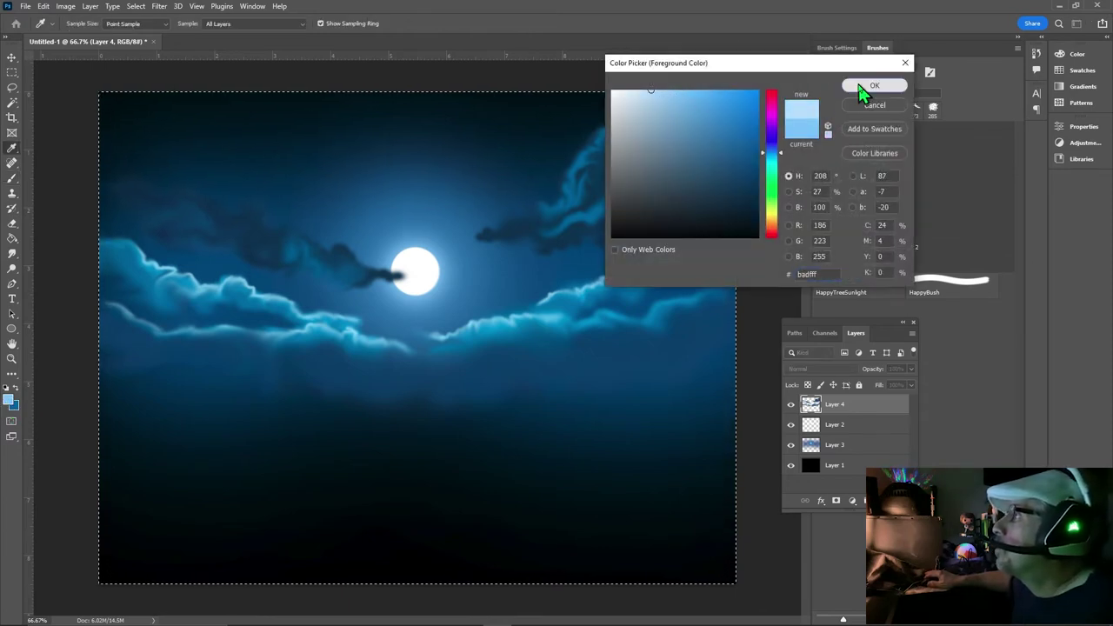
click(860, 85)
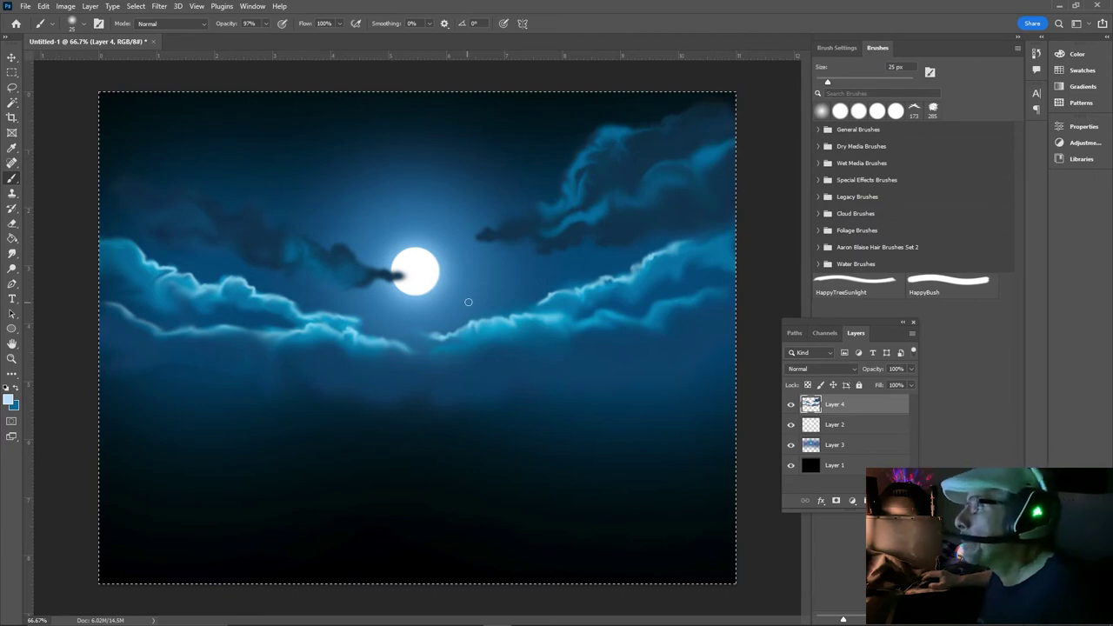
key(bracketleft)
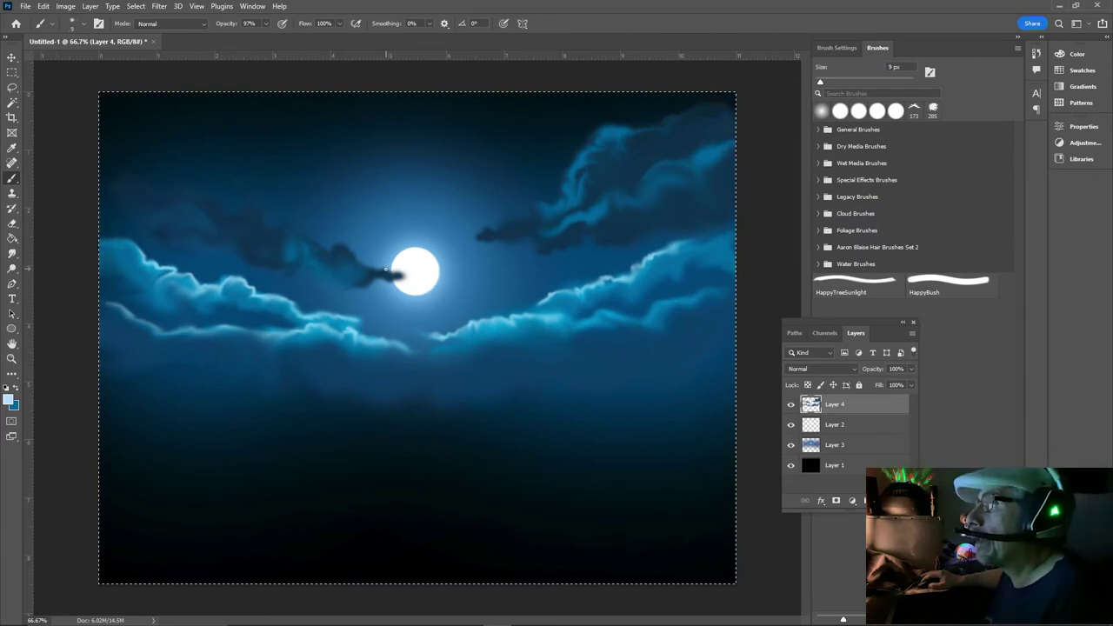
Paint thin light-blue edge lines along the left and right dark cloud wisps
drag(375, 268, 365, 263)
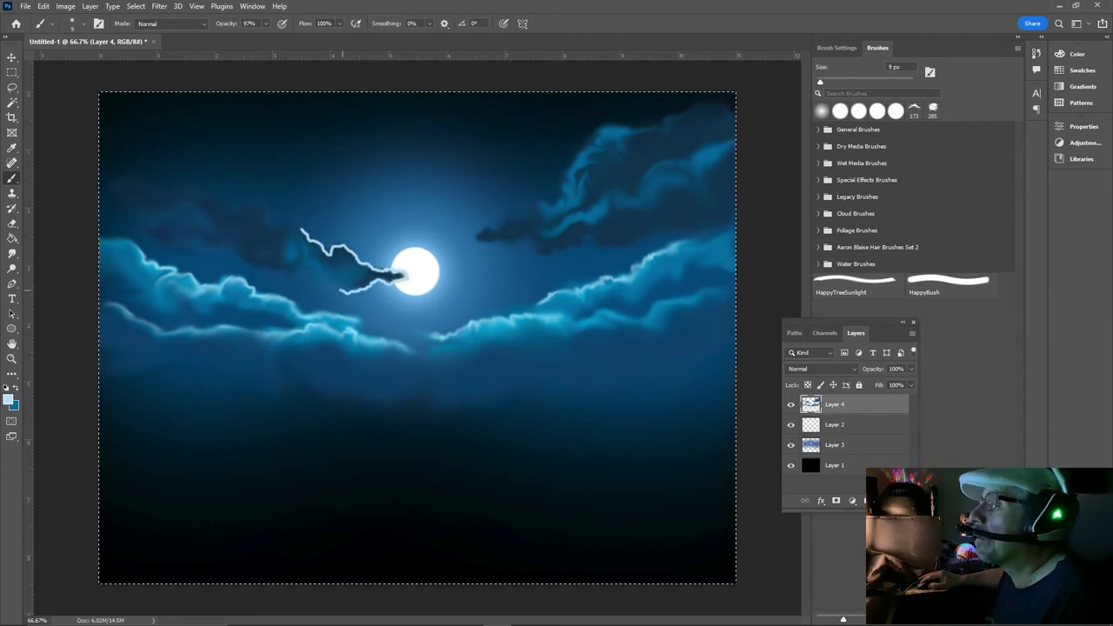
drag(329, 286, 318, 285)
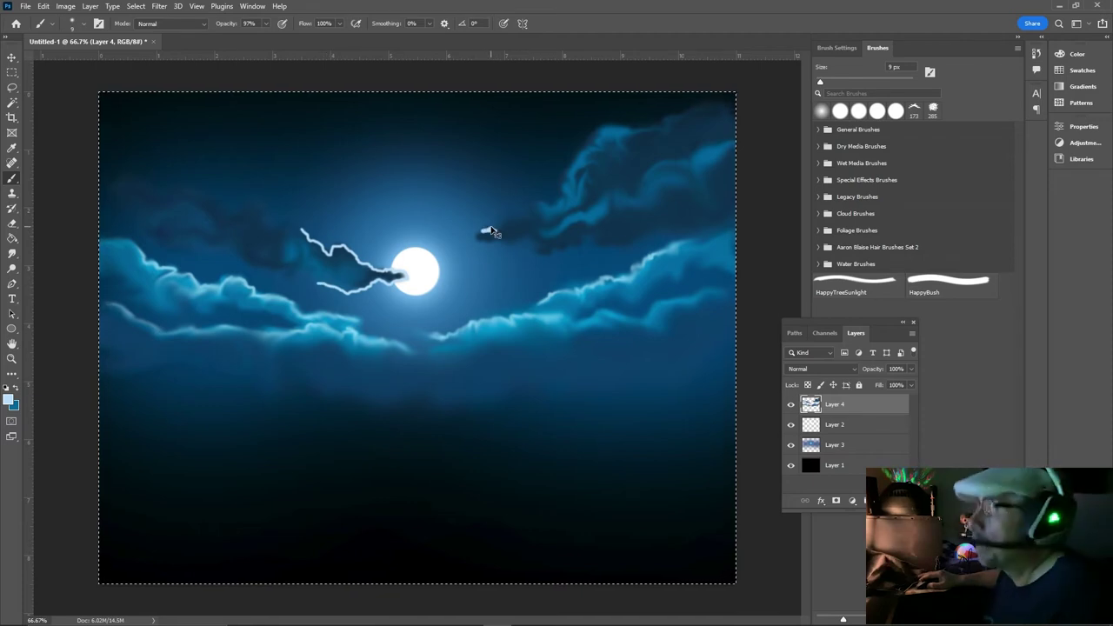
key(ctrl+z)
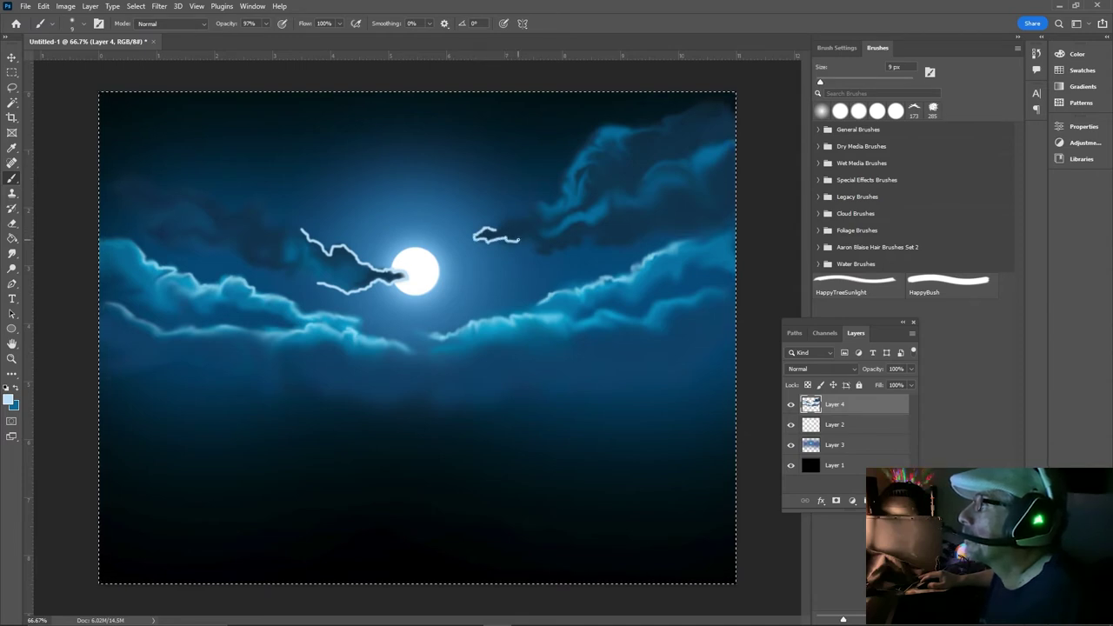
drag(537, 244, 537, 252)
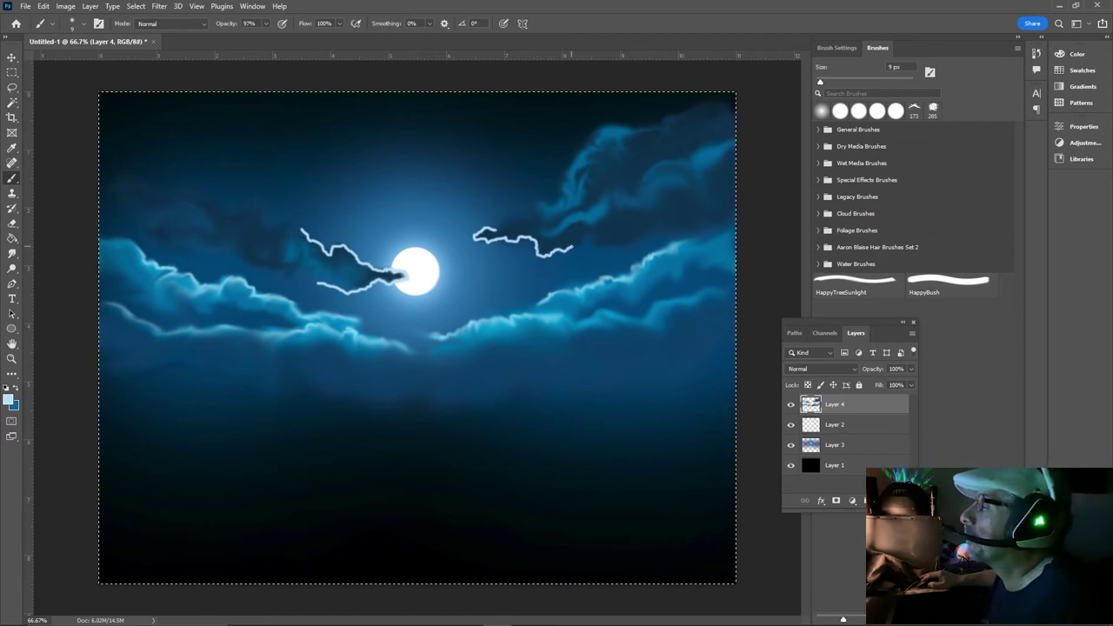
drag(498, 229, 509, 226)
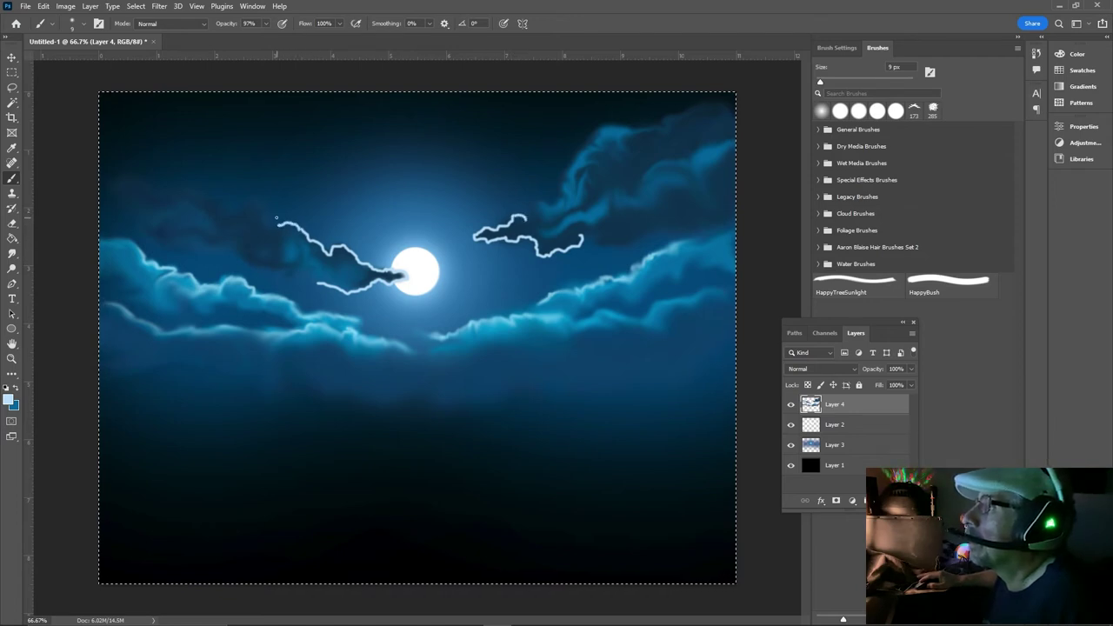
click(12, 253)
key(bracketleft)
key(bracketleft)
key(bracketleft)
key(bracketleft)
key(bracketleft)
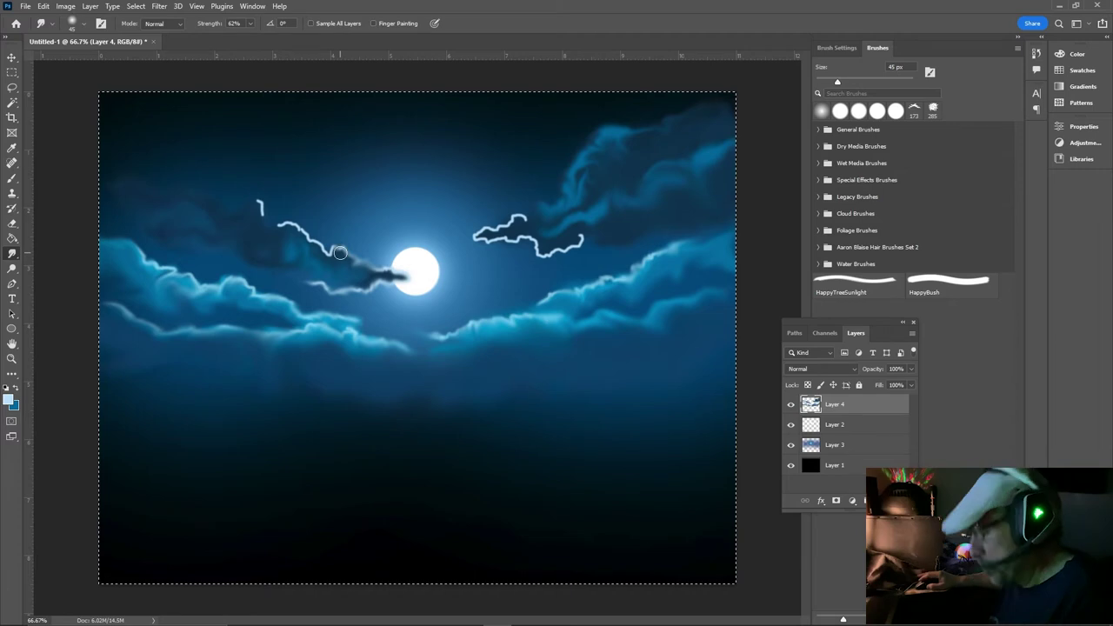
Soften the left cloud's bright edge and smear the right wisp's crest and edge
key(bracketright)
key(bracketright)
key(bracketright)
key(bracketright)
key(bracketright)
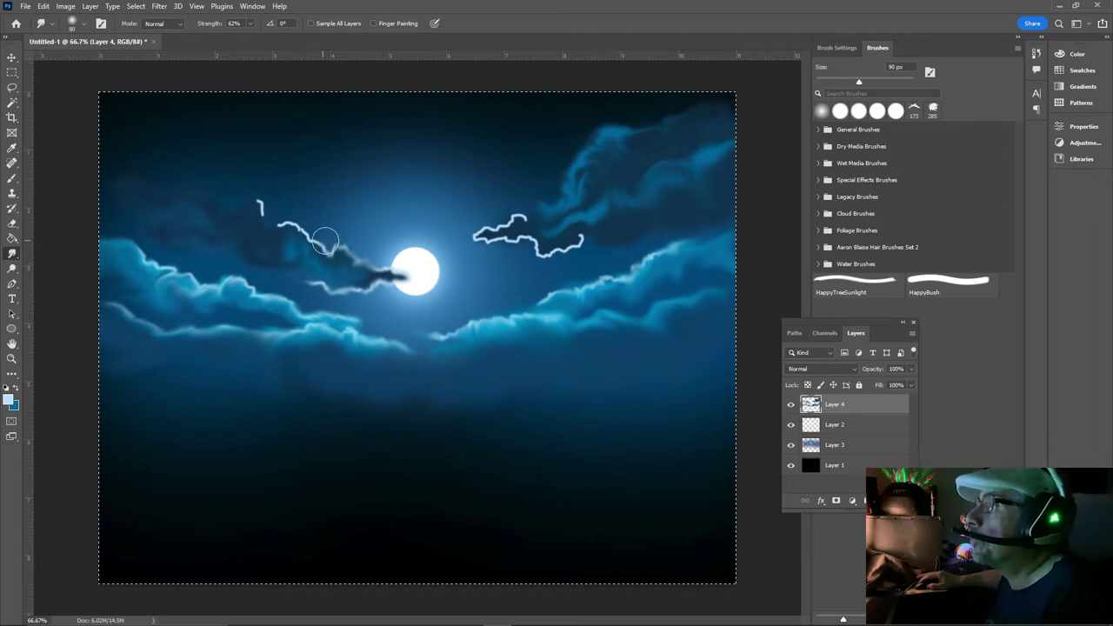
mouse_move(323, 235)
mouse_down()
mouse_move(261, 216)
mouse_move(256, 196)
mouse_move(213, 201)
mouse_up()
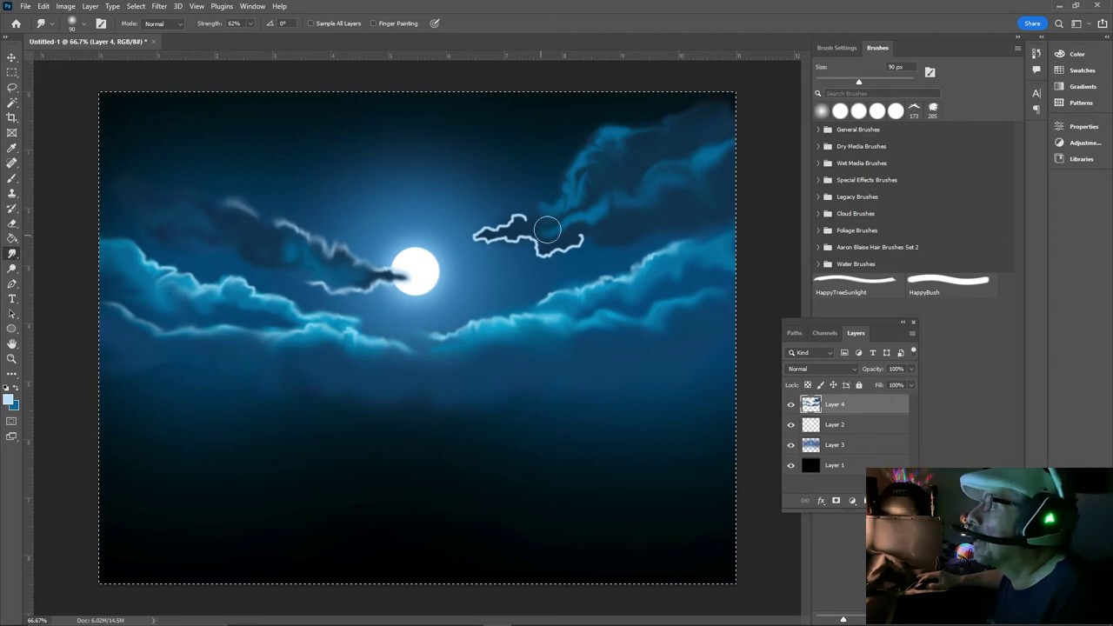
key(bracketright)
drag(557, 189, 517, 243)
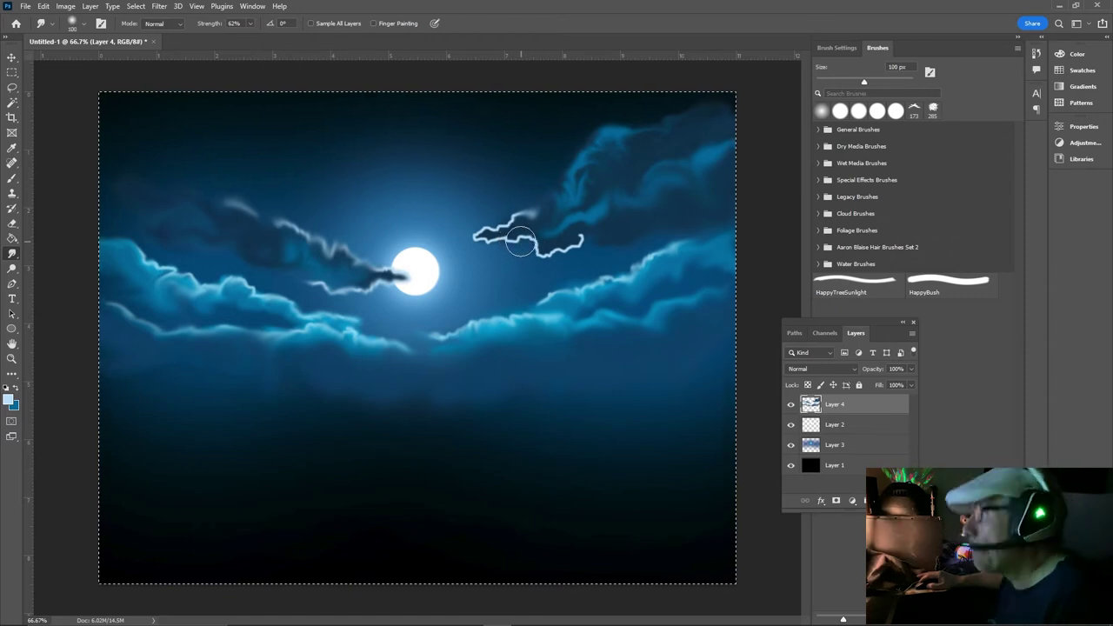
key(bracketleft)
key(bracketleft)
key(bracketleft)
key(bracketleft)
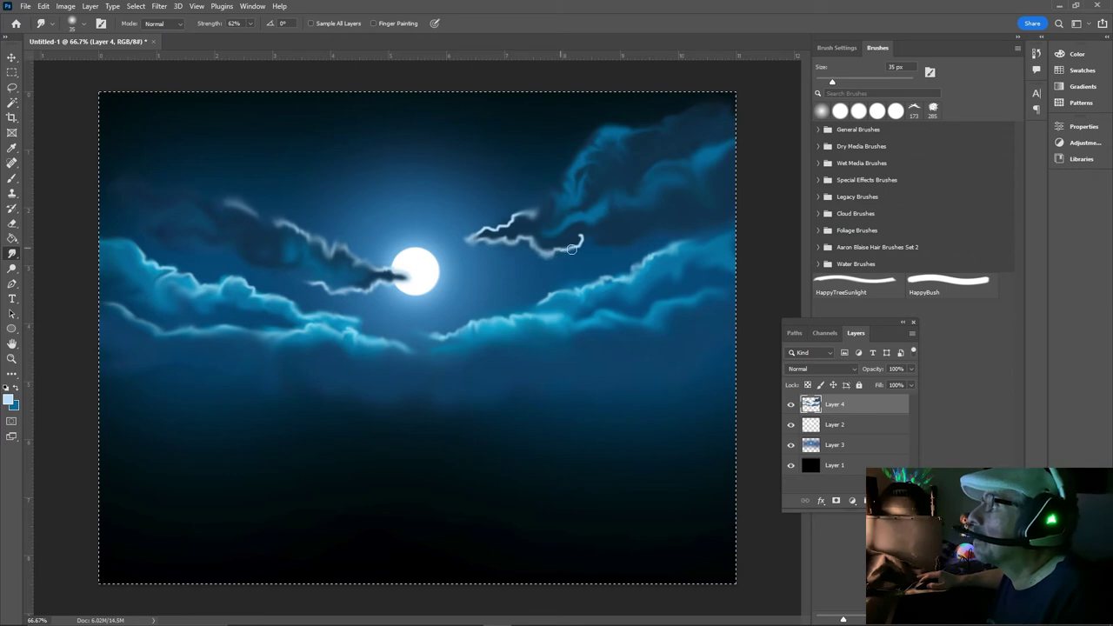
drag(583, 233, 611, 231)
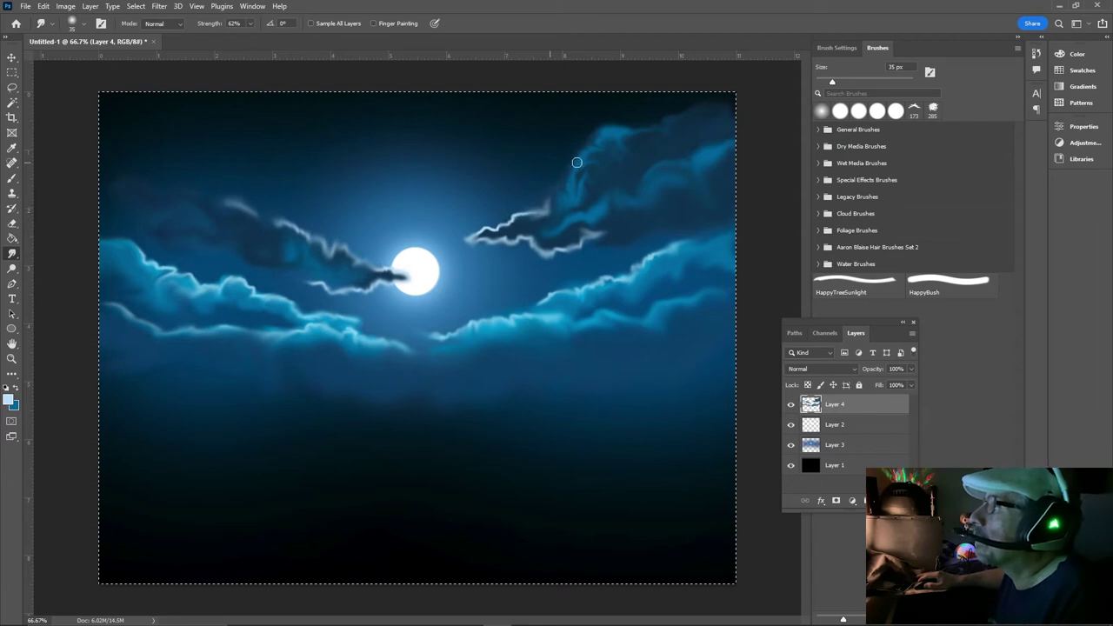
Pull the right wisp's edge up-right and trail the left wisp further up-left
key(bracketright)
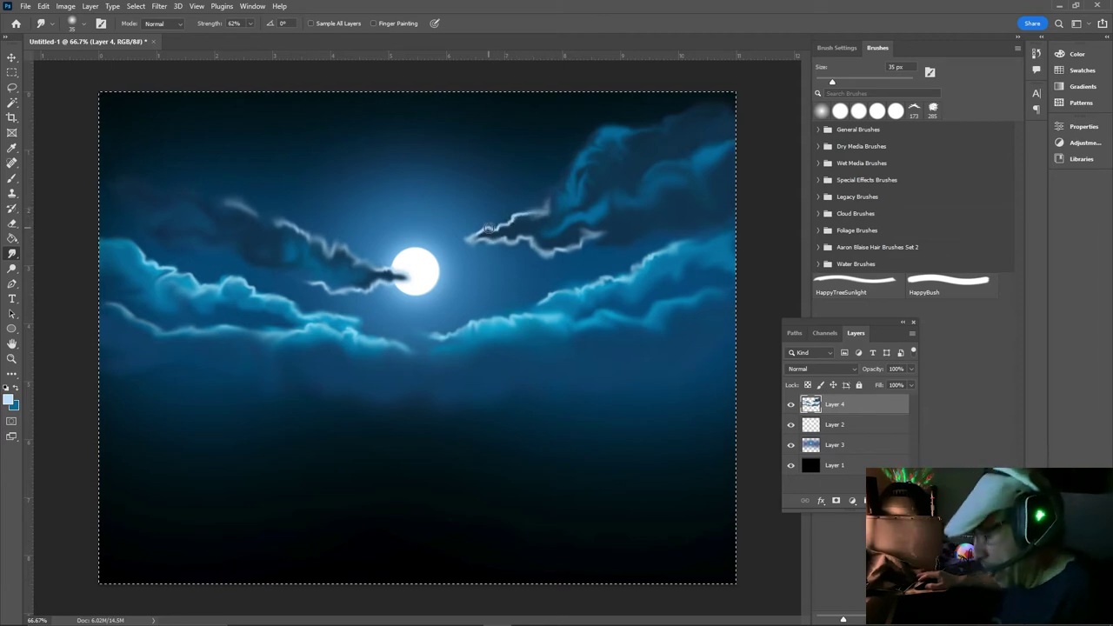
key(bracketright)
key(bracketright)
key(bracketright)
key(bracketright)
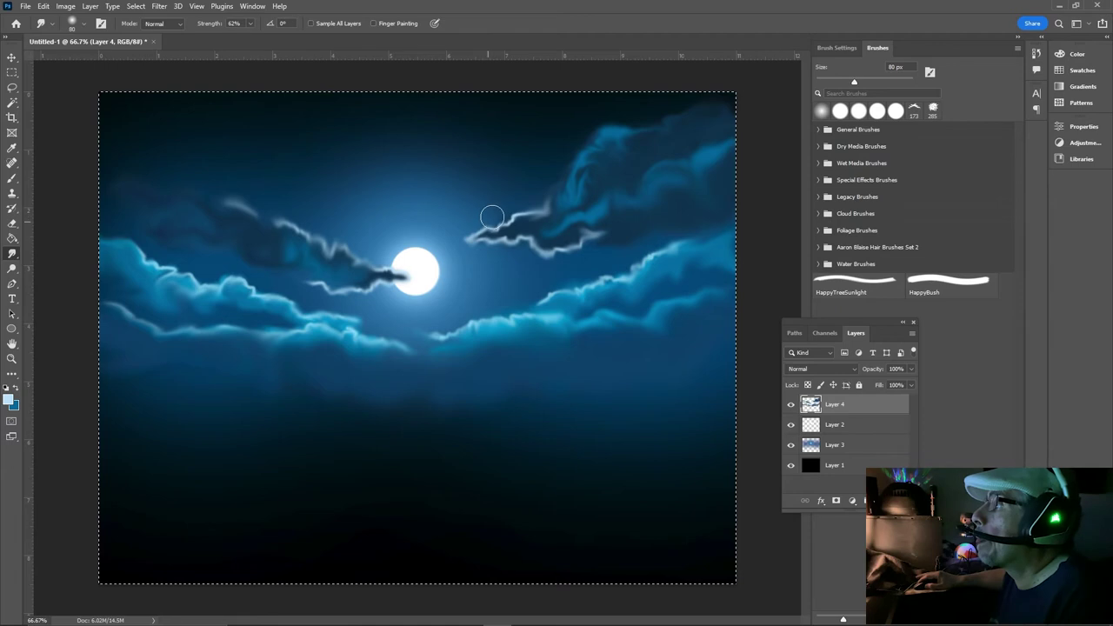
drag(529, 207, 613, 201)
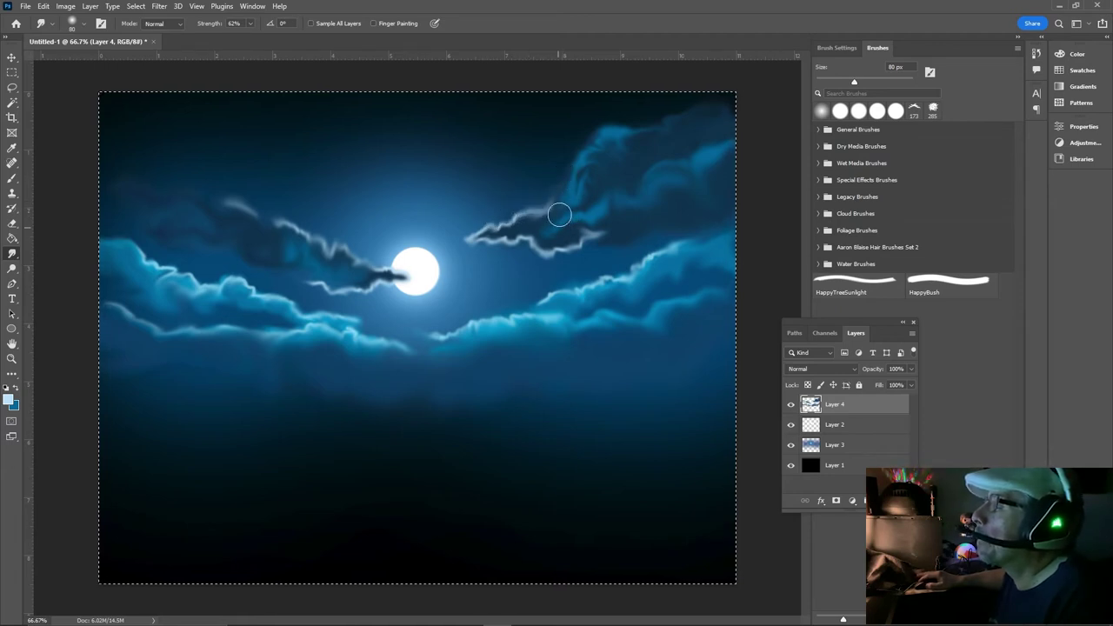
drag(293, 287, 292, 278)
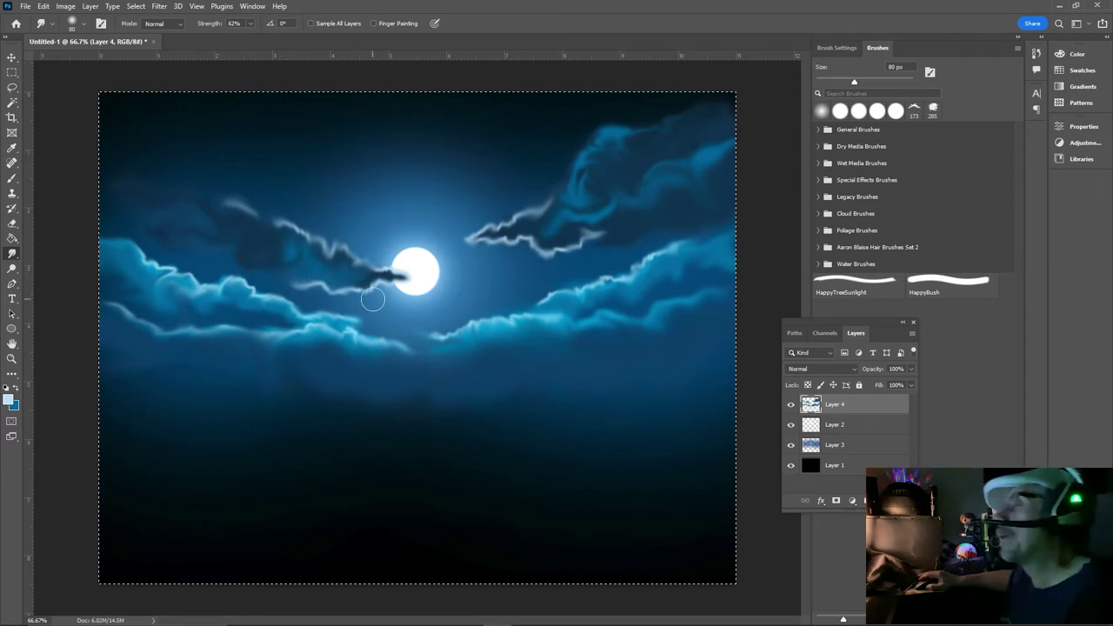
drag(277, 208, 196, 191)
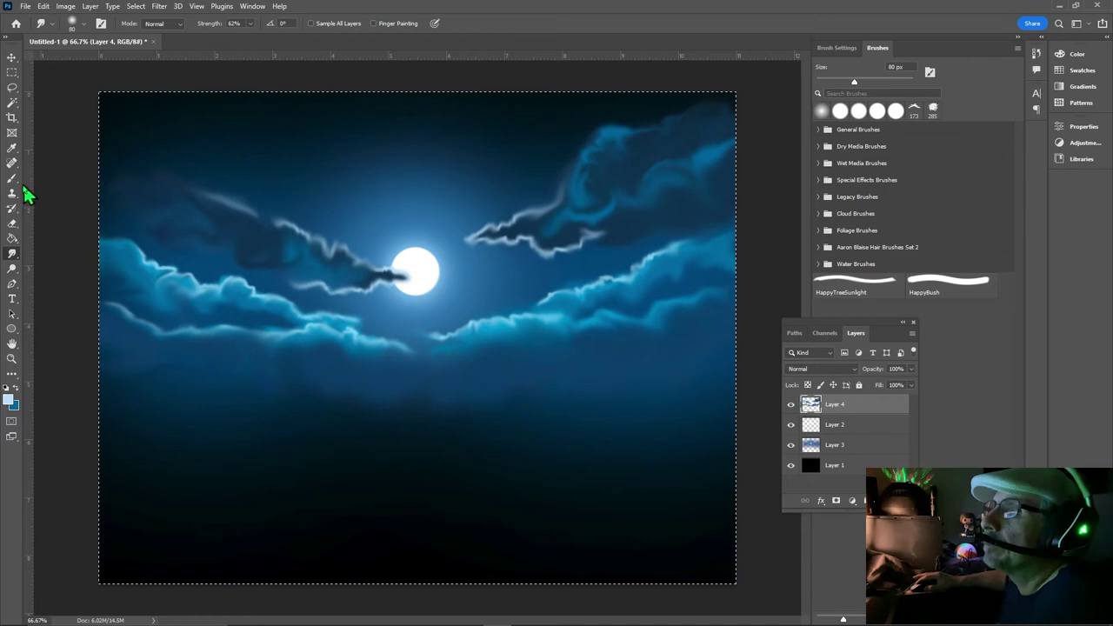
click(12, 132)
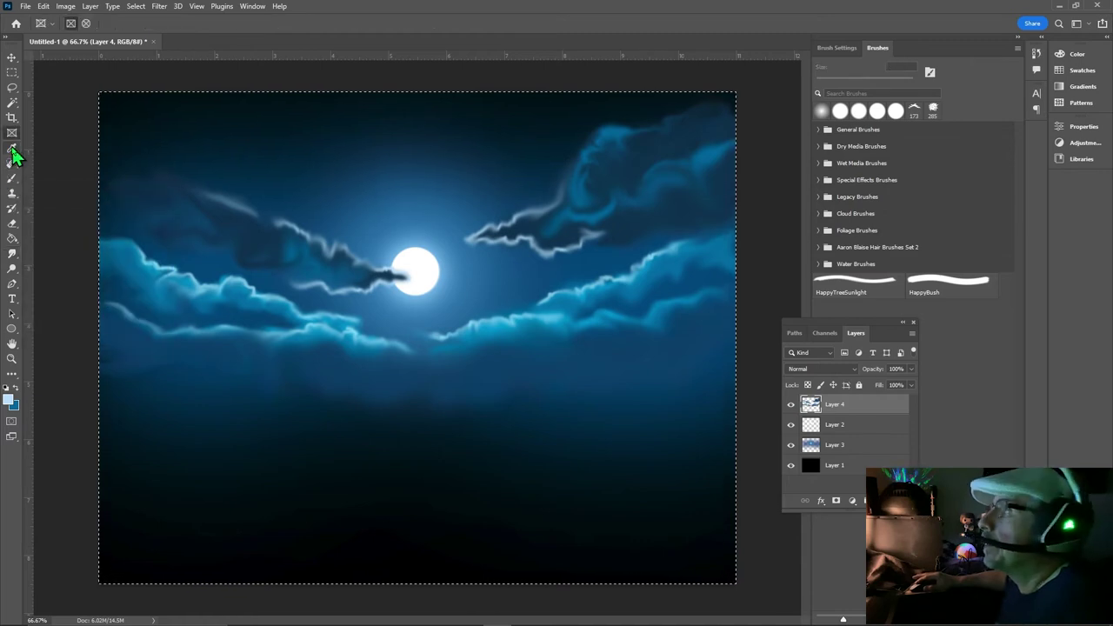
Sample a cloud colour and paint a broad light haze below the clouds
right_click(12, 148)
click(61, 149)
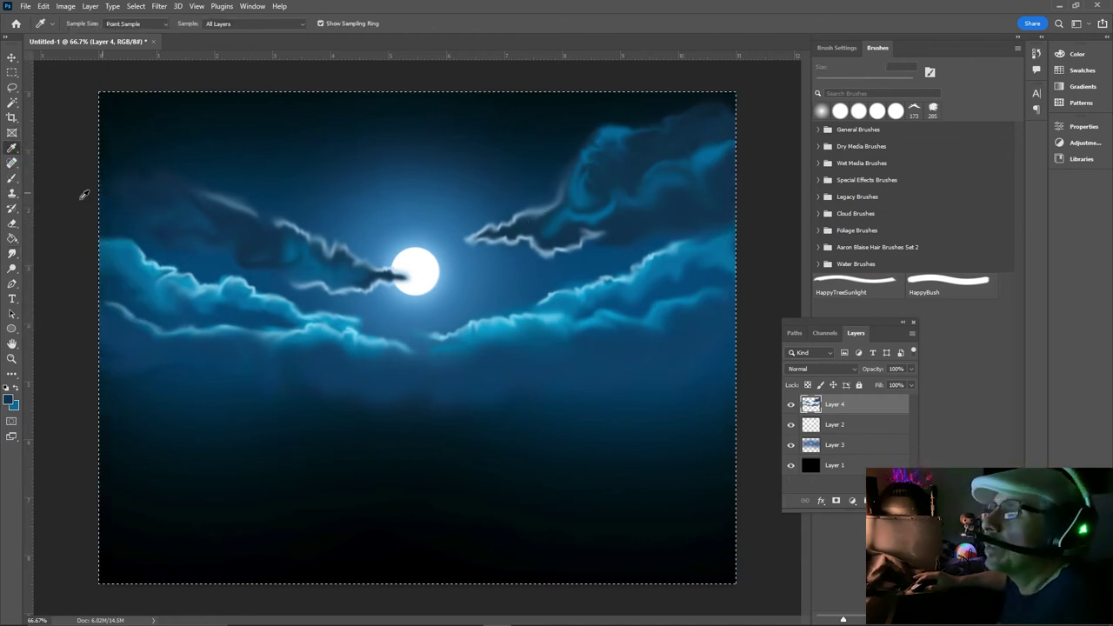
click(12, 179)
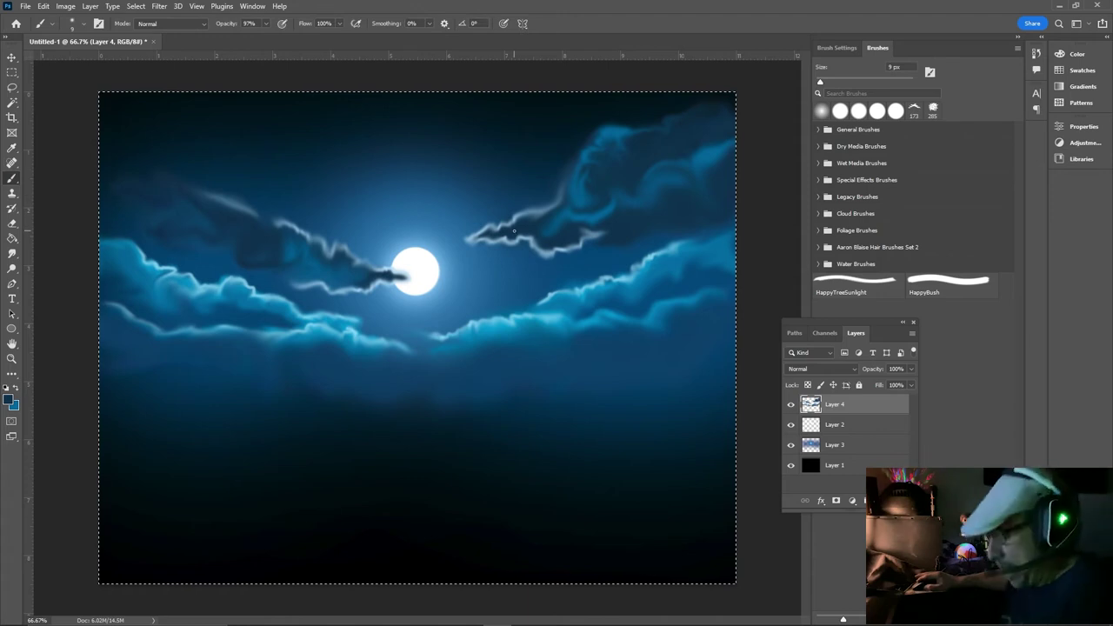
key(bracketright)
key(bracketright)
key(bracketright)
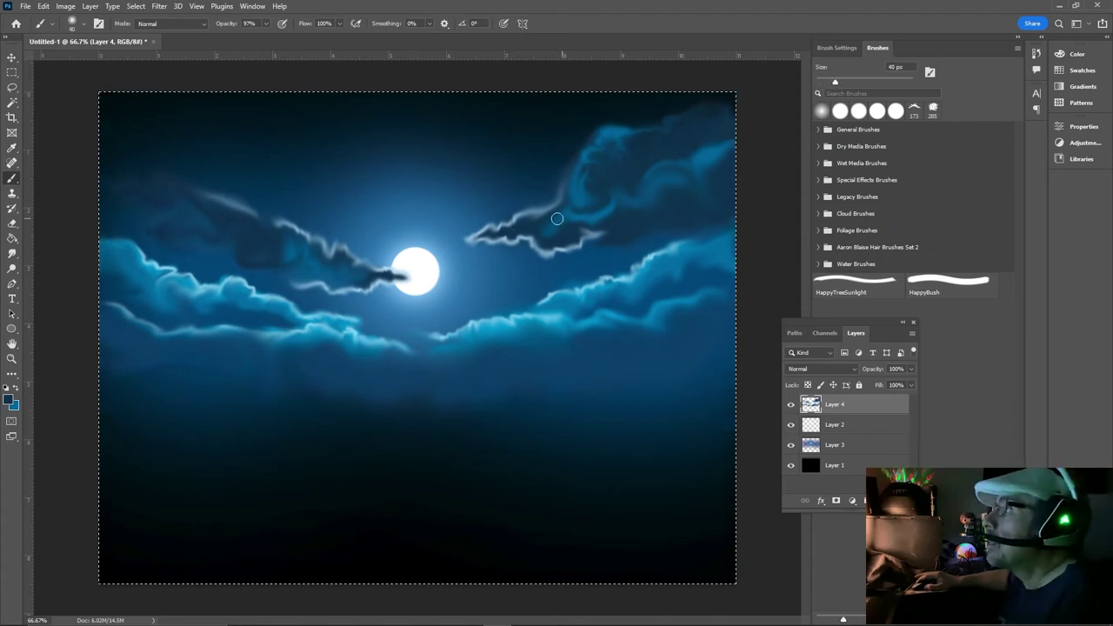
key(bracketright)
key(bracketright)
key(bracketright)
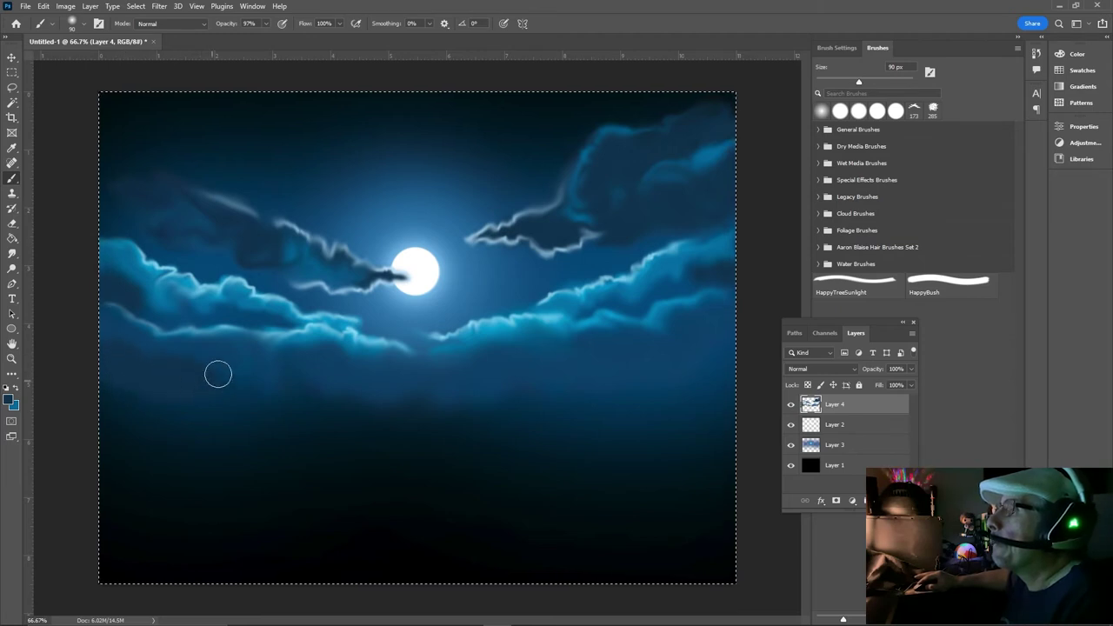
mouse_move(293, 405)
mouse_down()
mouse_move(360, 423)
mouse_move(625, 395)
mouse_up()
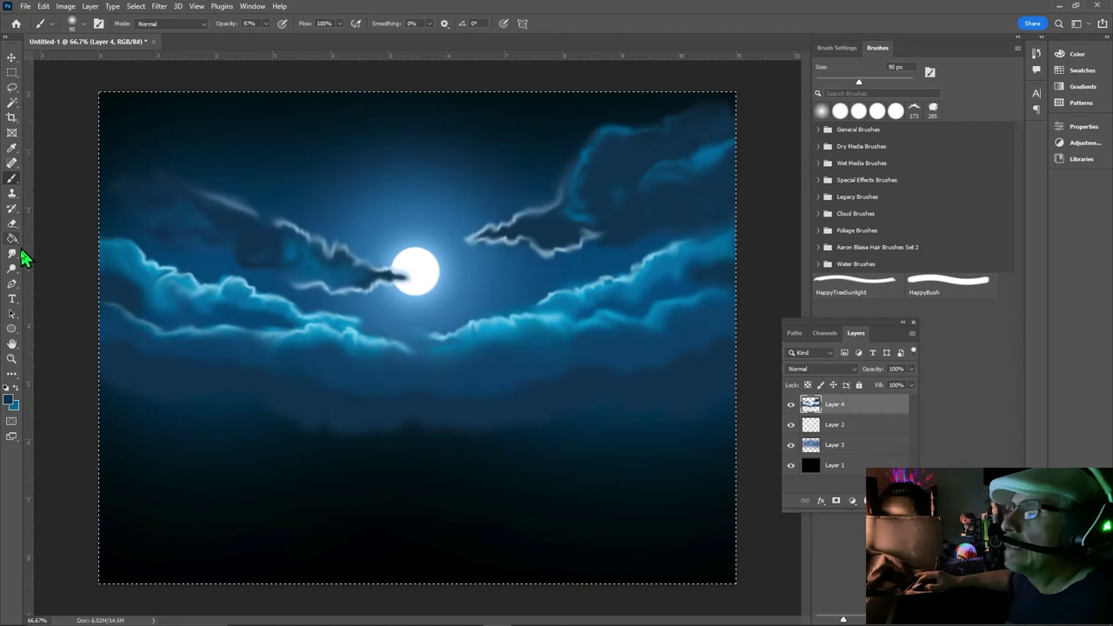
click(12, 148)
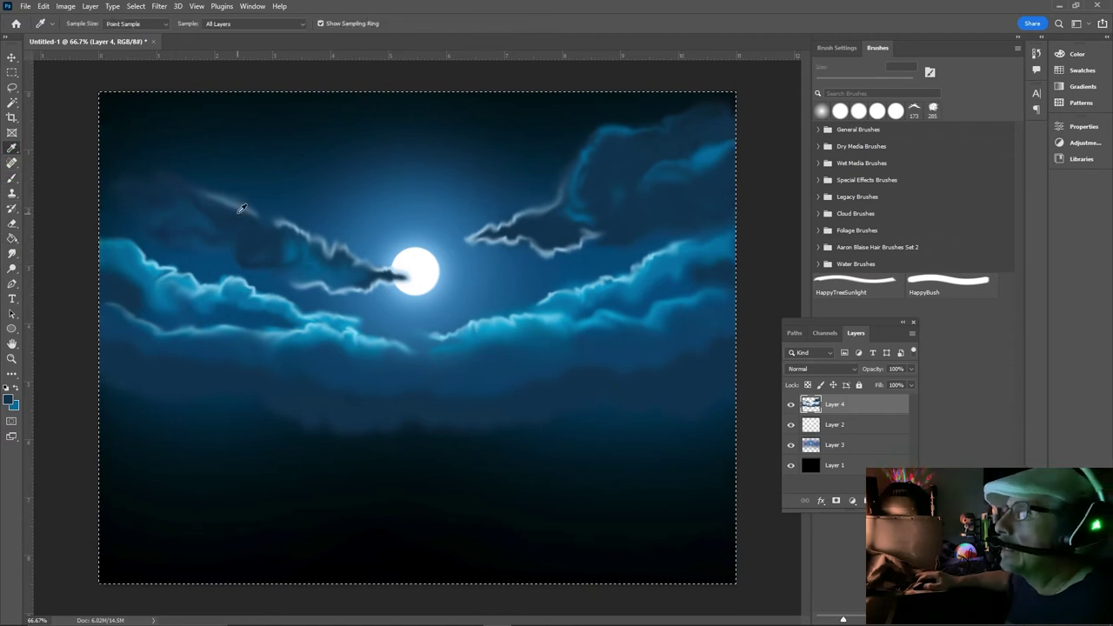
click(12, 177)
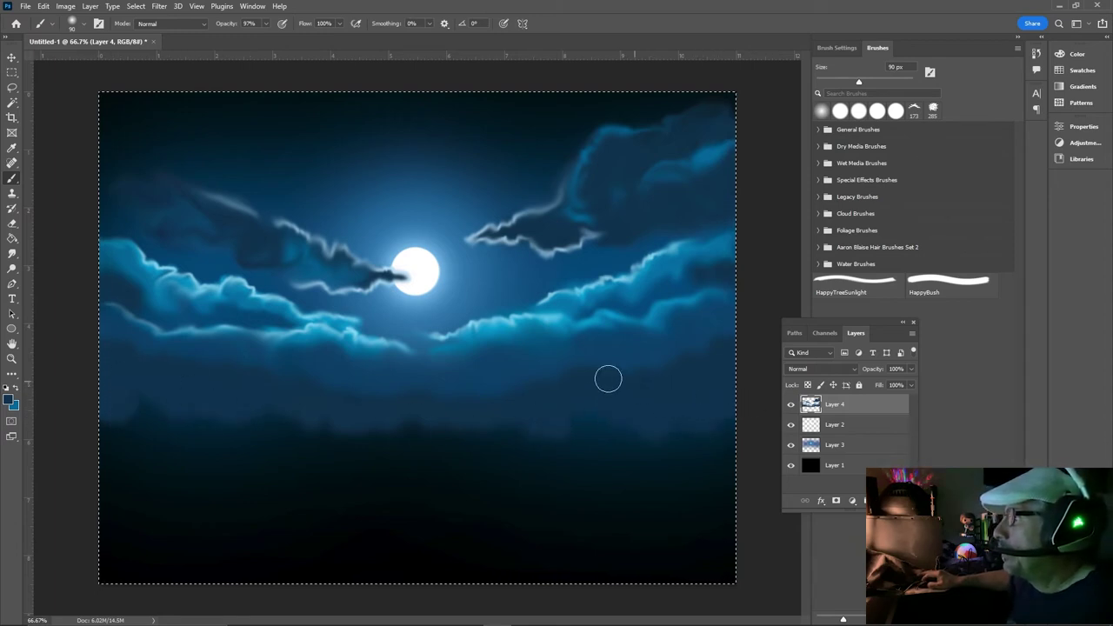
click(12, 254)
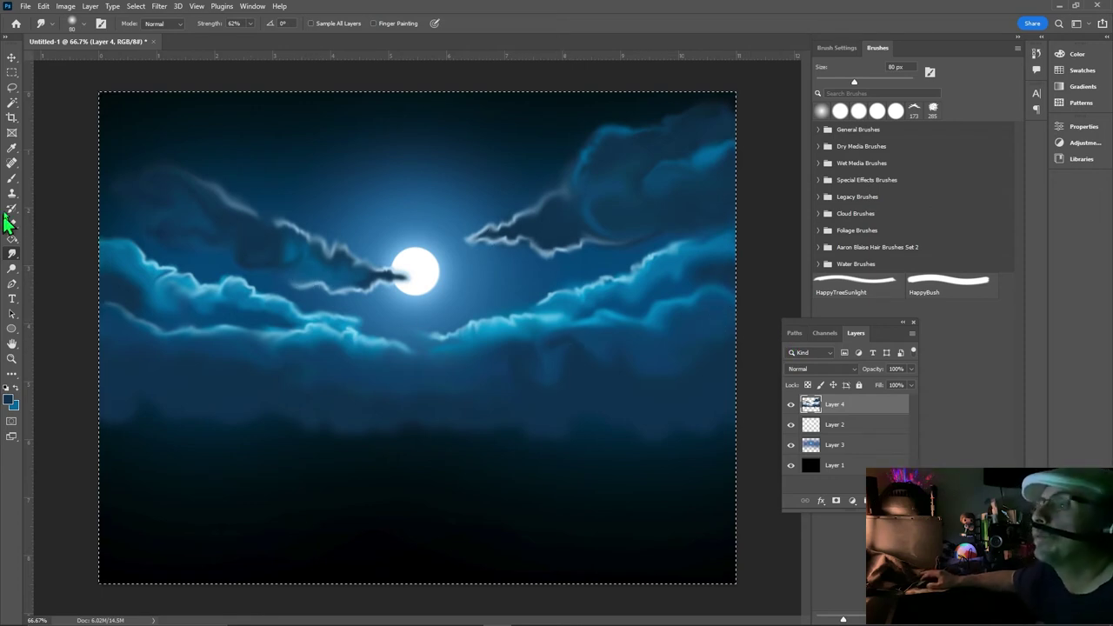
Set the foreground to white #ffffff and dab a fine highlight on the cloud rim
click(13, 178)
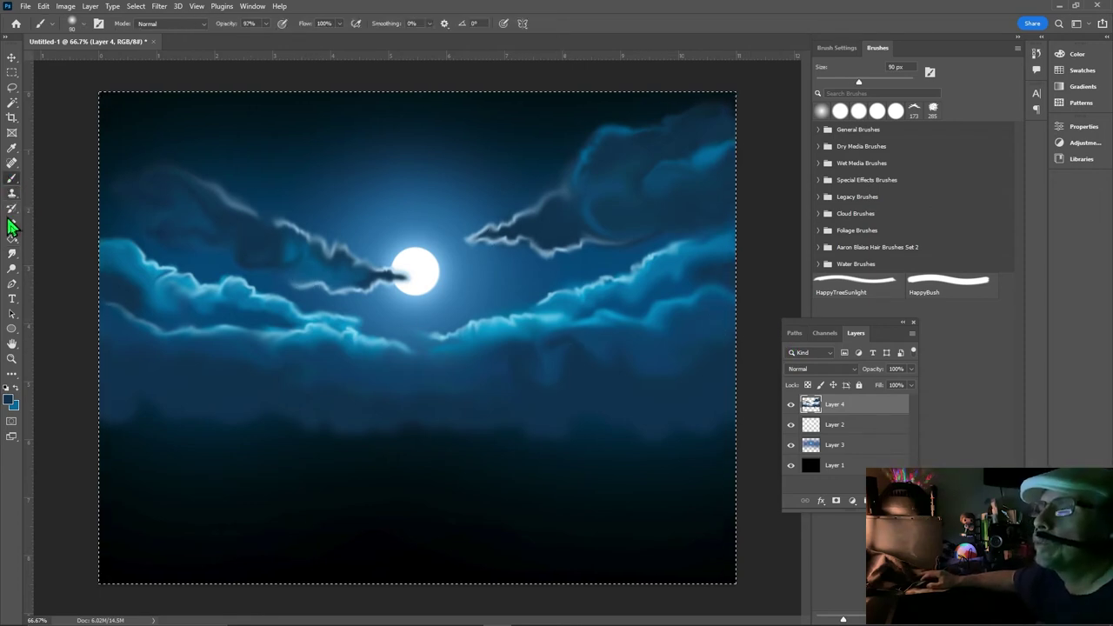
click(10, 398)
drag(658, 141, 596, 59)
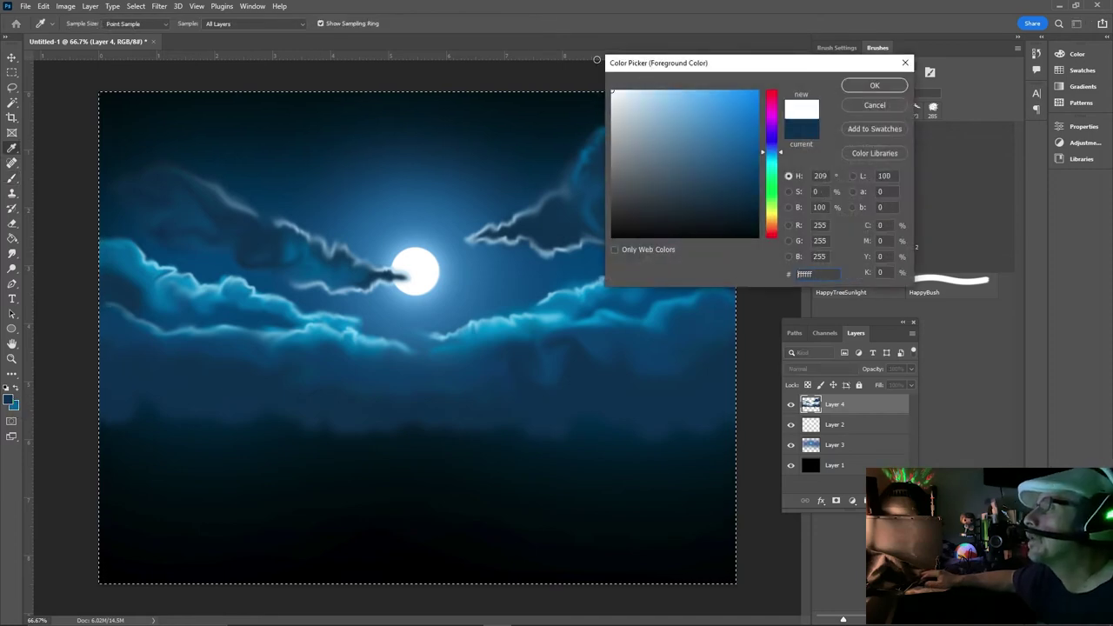
click(878, 87)
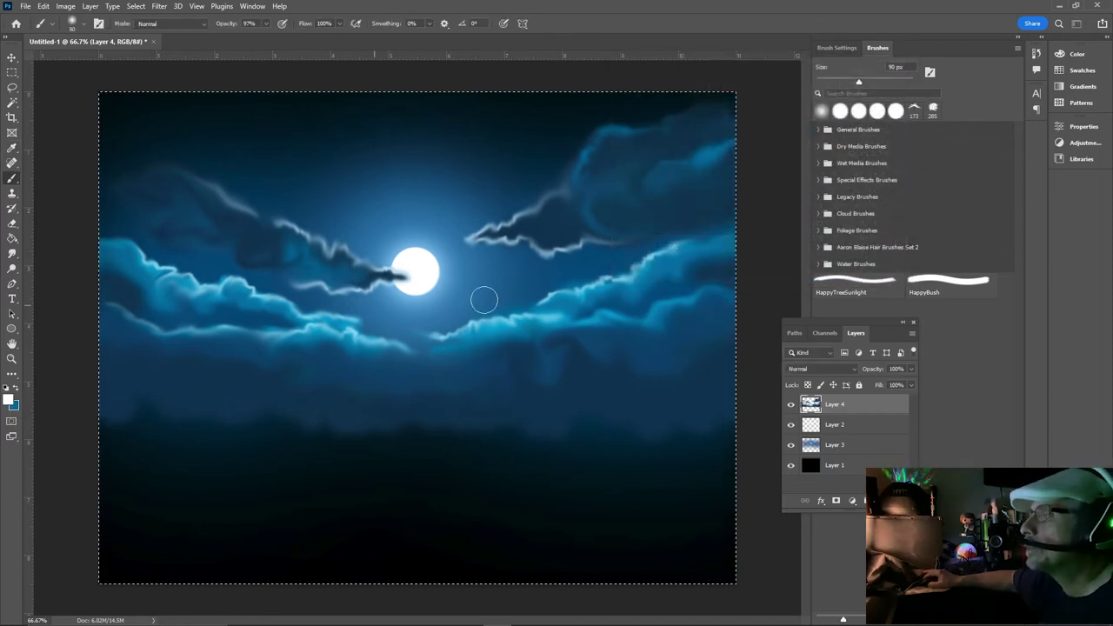
key(bracketleft)
key(bracketleft)
key(bracketleft)
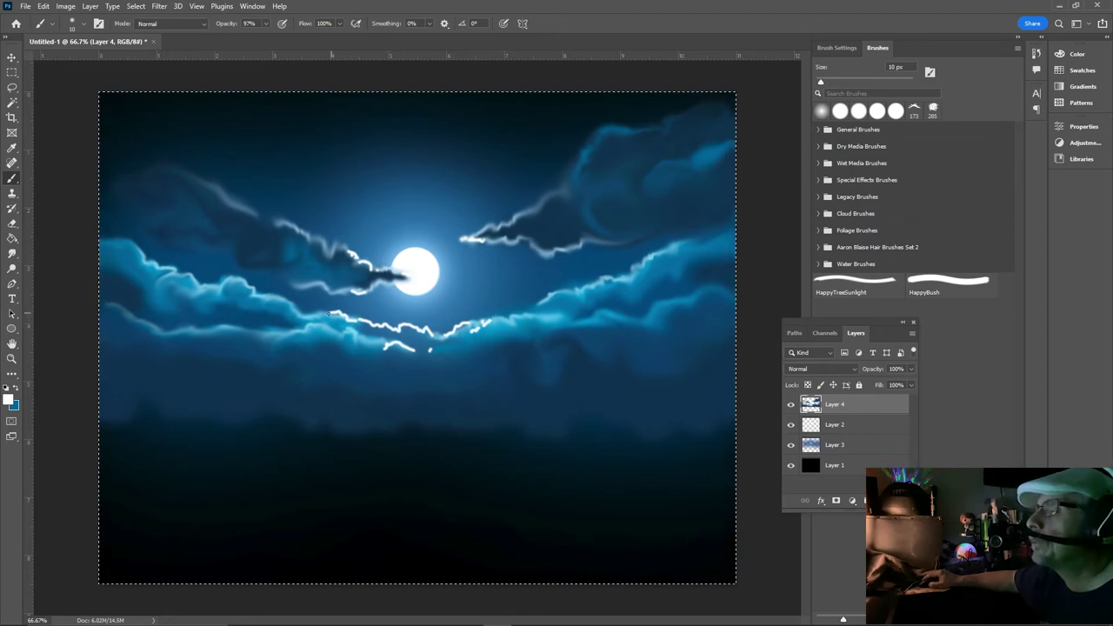
click(328, 313)
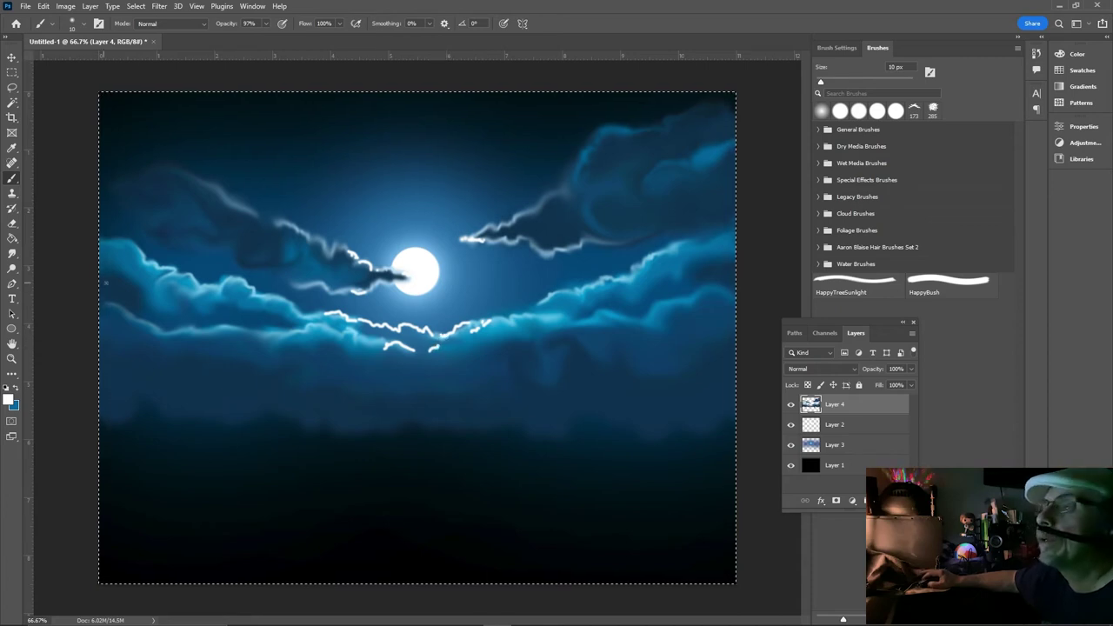
click(13, 254)
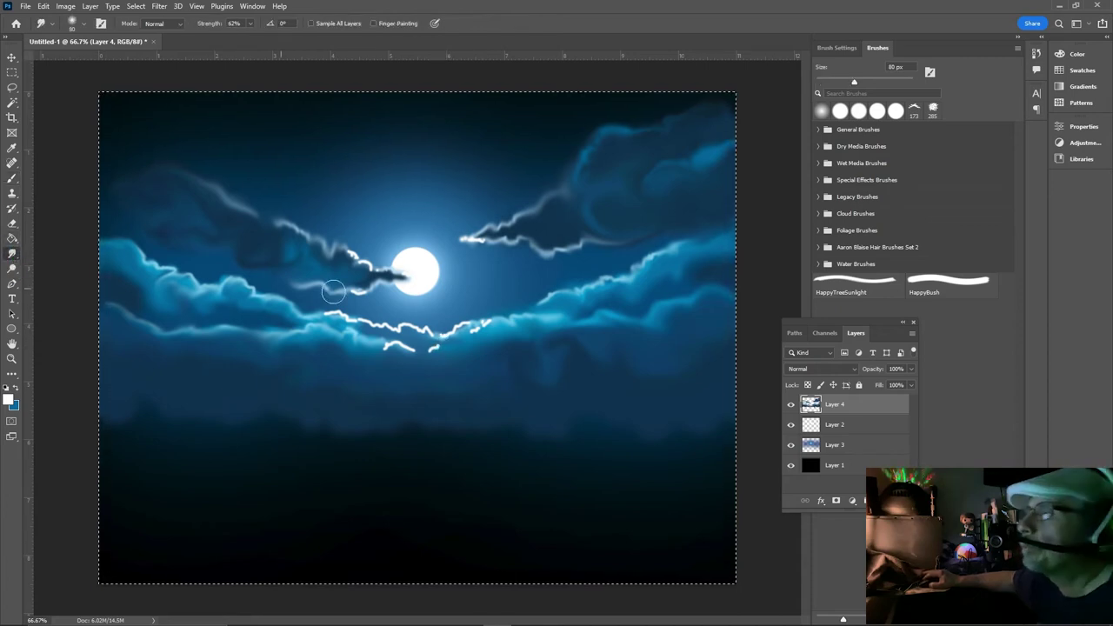
Smudge the bright white edges below the moon, smoothing them leftward
key(bracketleft)
key(bracketleft)
key(bracketleft)
key(bracketleft)
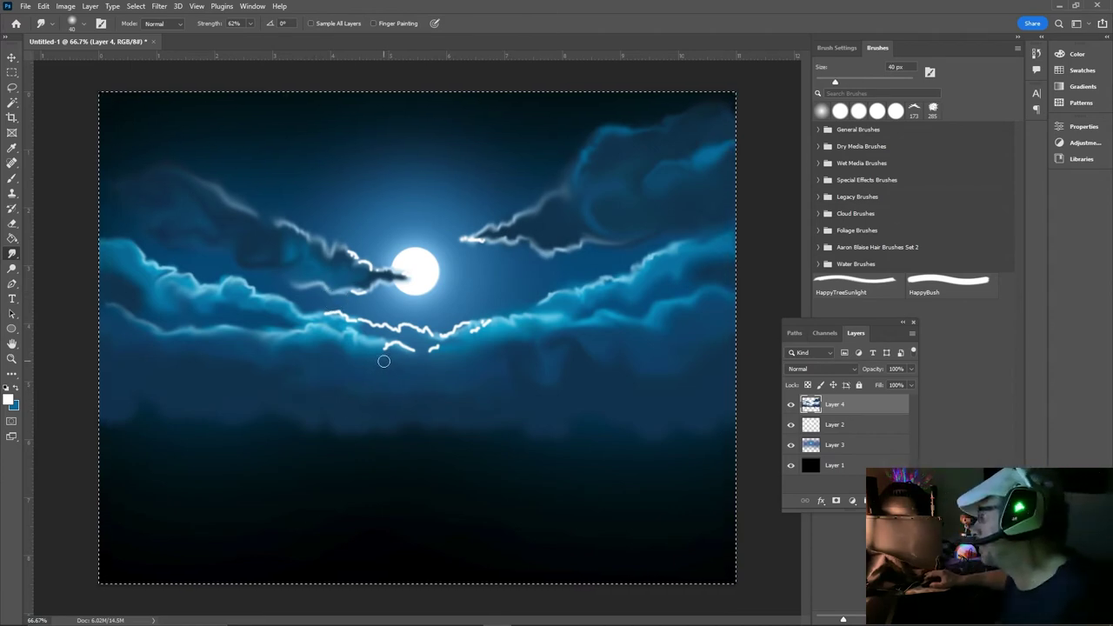
key(bracketright)
key(bracketright)
key(bracketright)
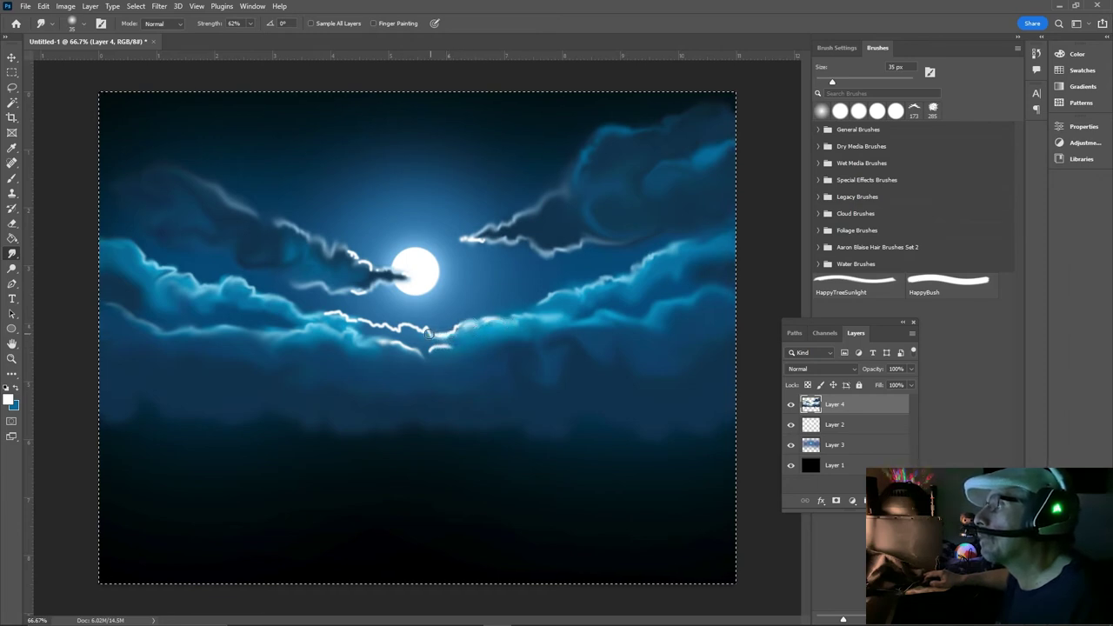
key(bracketright)
key(bracketright)
key(bracketright)
drag(424, 329, 372, 321)
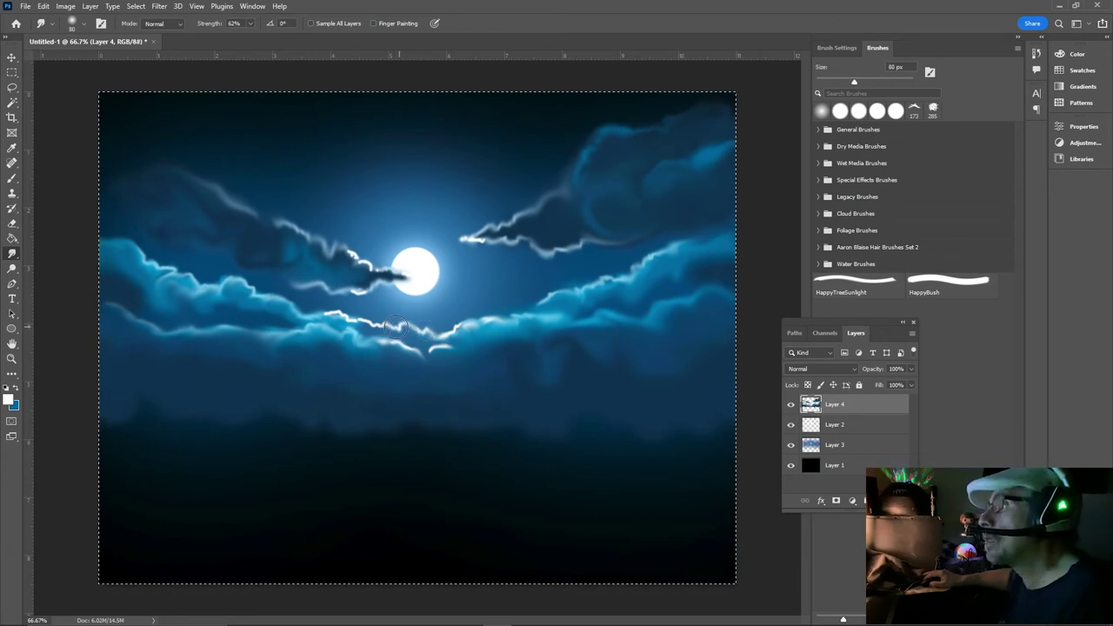
key(bracketright)
key(bracketright)
key(bracketleft)
key(bracketleft)
key(bracketleft)
key(bracketleft)
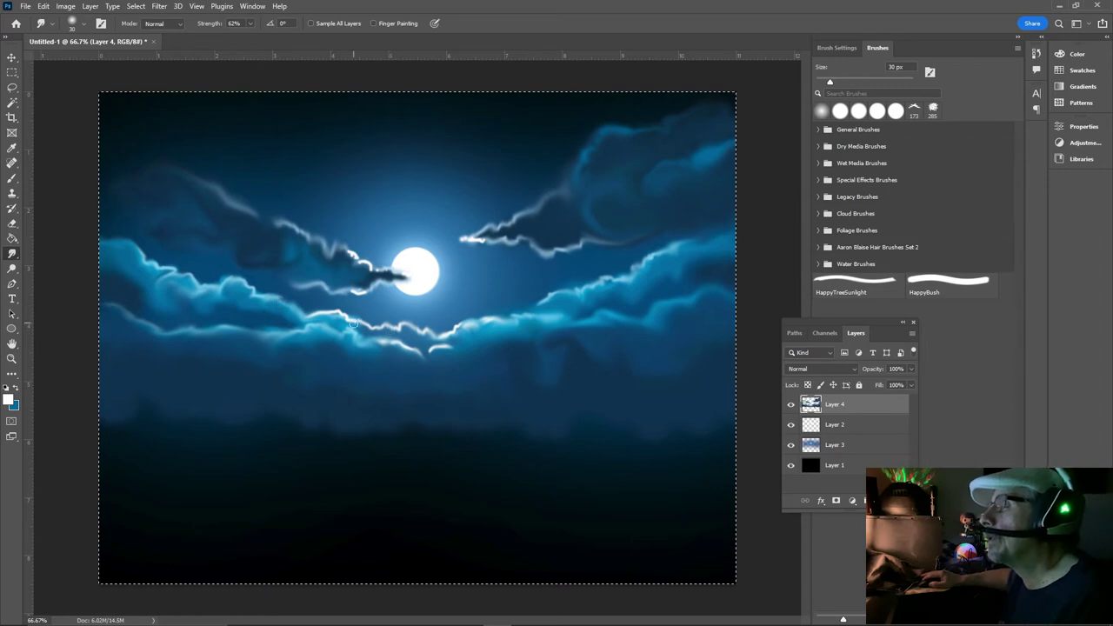
key(bracketright)
key(bracketright)
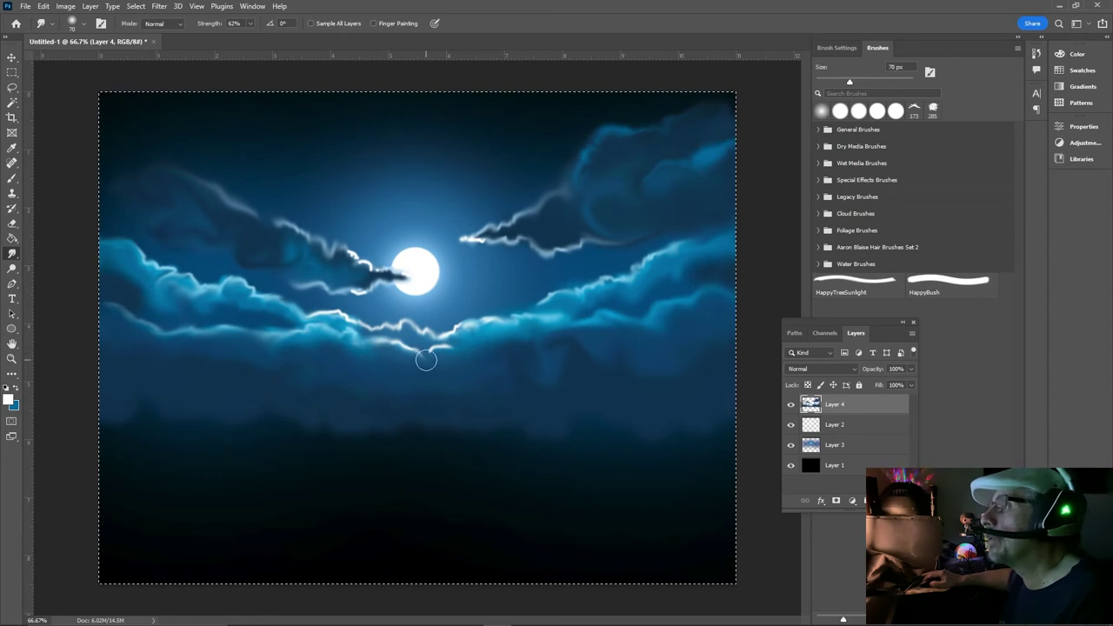
drag(441, 364, 461, 333)
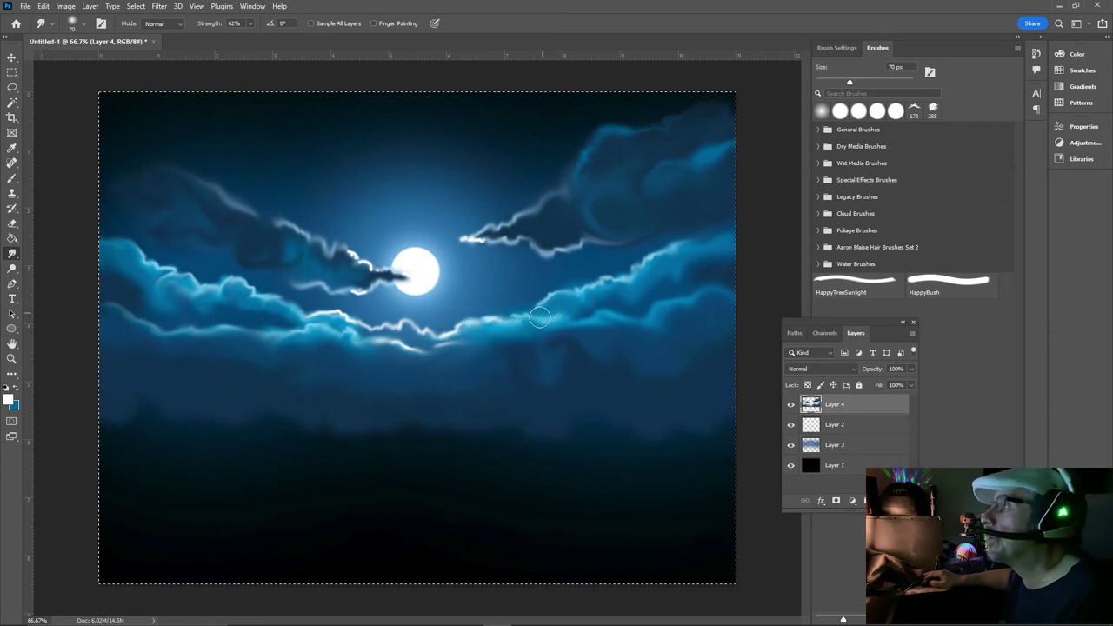
drag(408, 348, 317, 340)
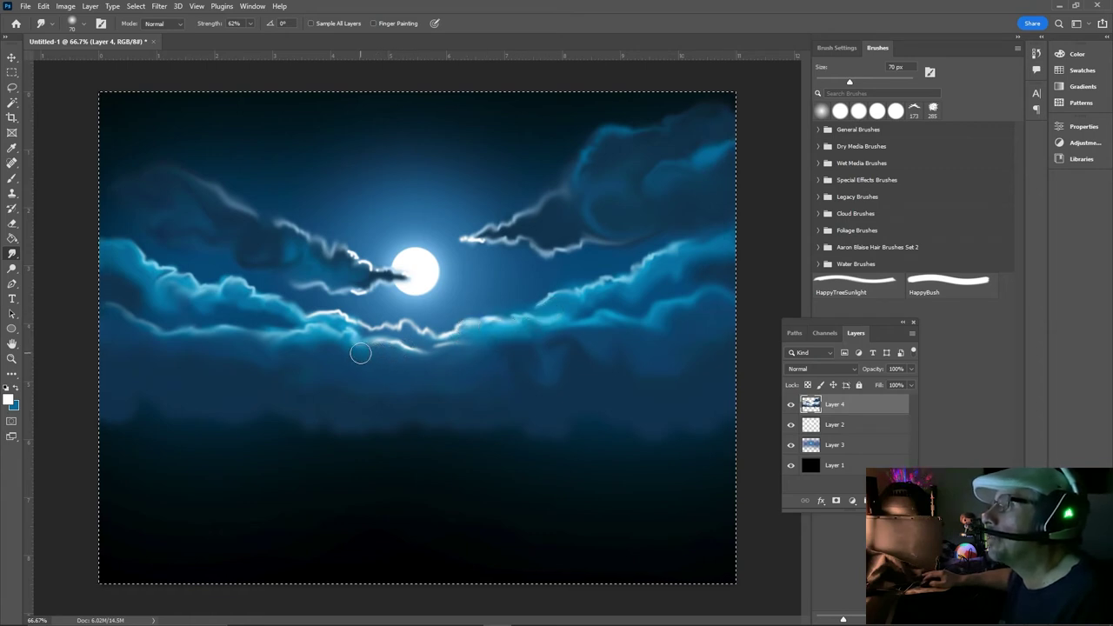
With a smaller smudge brush, pull the small cloud tip up and right
key(bracketleft)
key(bracketleft)
key(bracketleft)
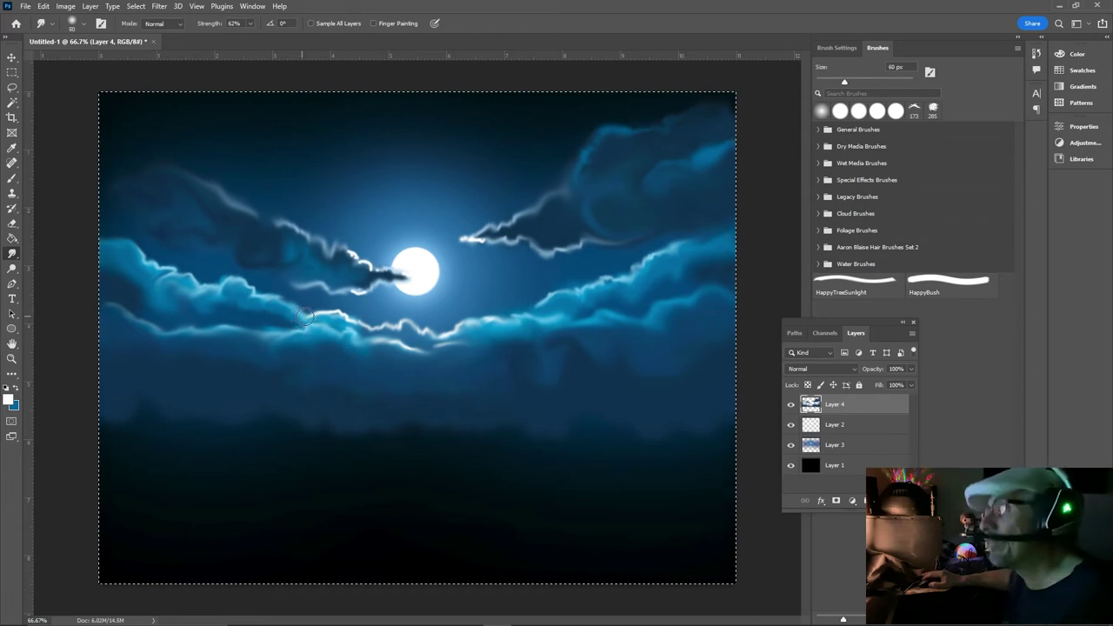
key(bracketleft)
key(bracketleft)
key(bracketleft)
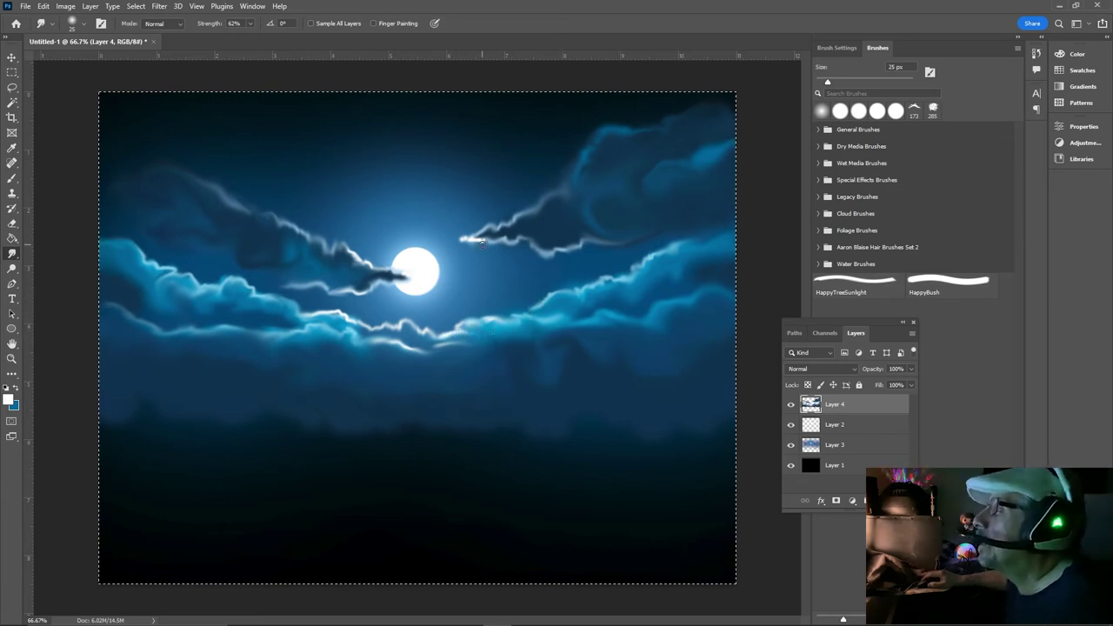
drag(475, 241, 482, 237)
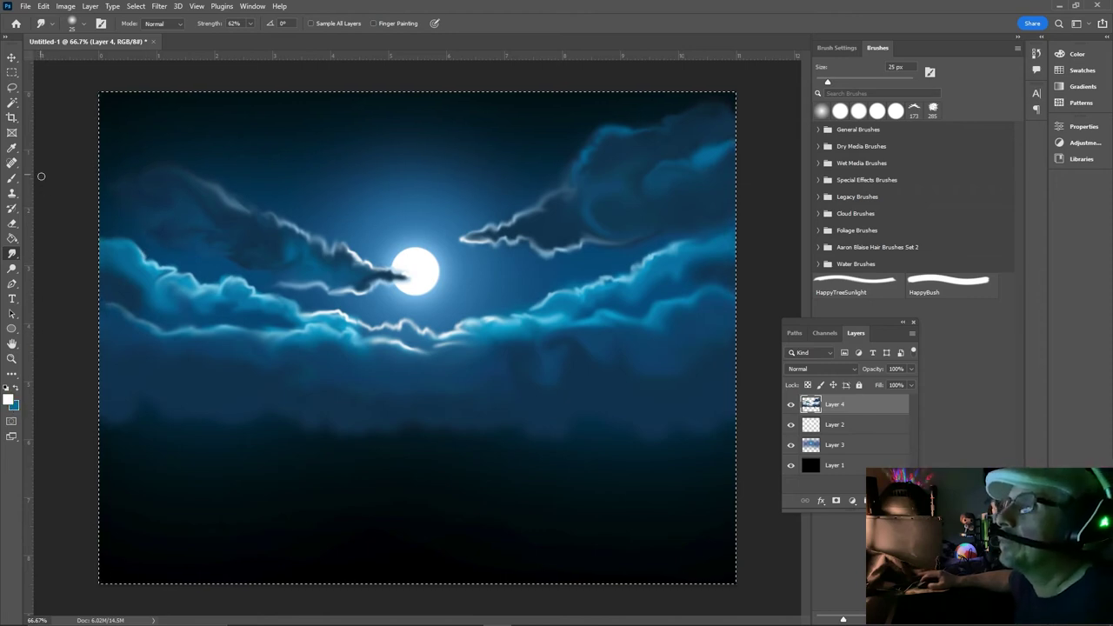
click(12, 148)
Sample a blue and darken the cloud beside the moon at 67% brush opacity
click(261, 227)
click(11, 177)
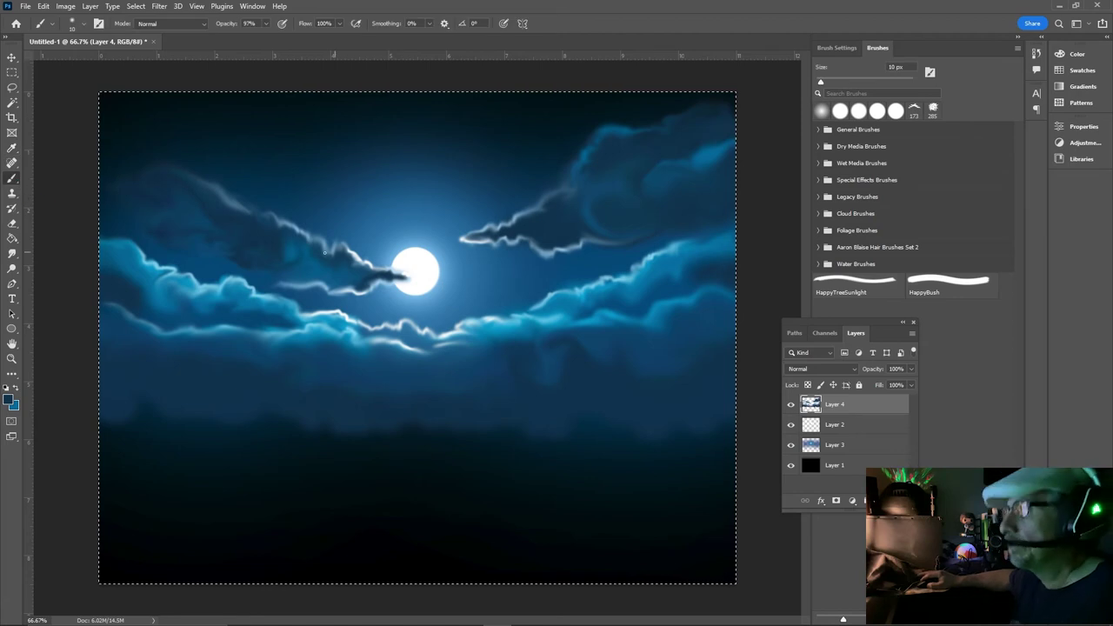
key(bracketright)
key(bracketright)
key(bracketright)
key(bracketright)
key(bracketright)
key(bracketright)
key(bracketright)
key(bracketright)
key(bracketright)
key(bracketright)
key(bracketright)
key(bracketright)
key(bracketright)
key(bracketright)
text(67)
key(Return)
key(bracketleft)
key(bracketleft)
key(bracketleft)
key(bracketleft)
drag(348, 257, 314, 264)
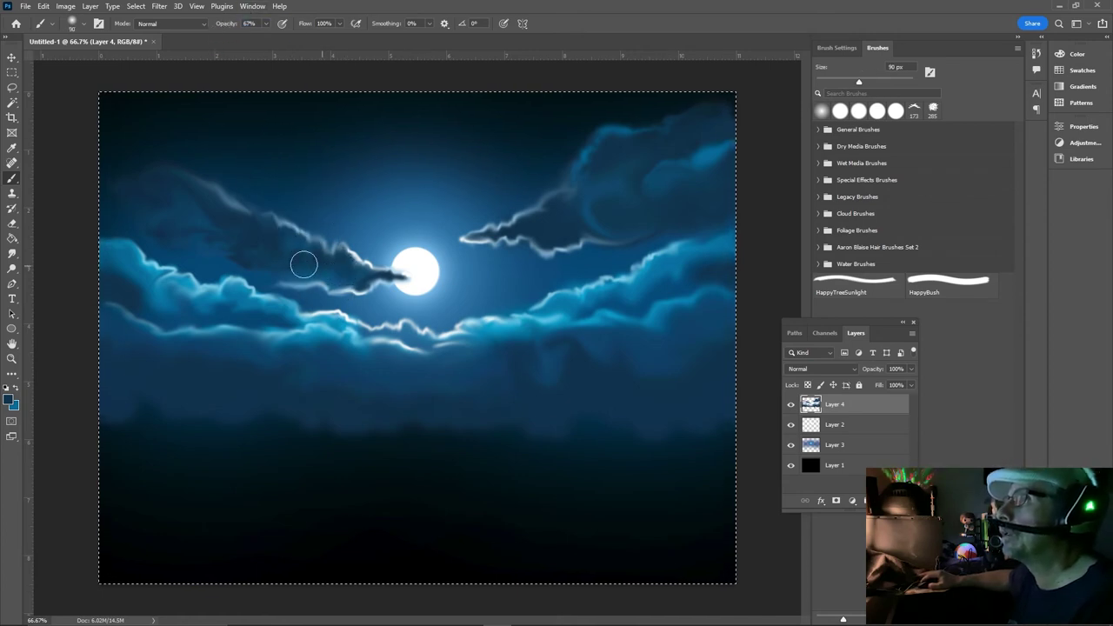
Haze the upper-right clouds with soft blue, then swap foreground and background colours
key(bracketright)
key(bracketright)
key(bracketright)
key(bracketright)
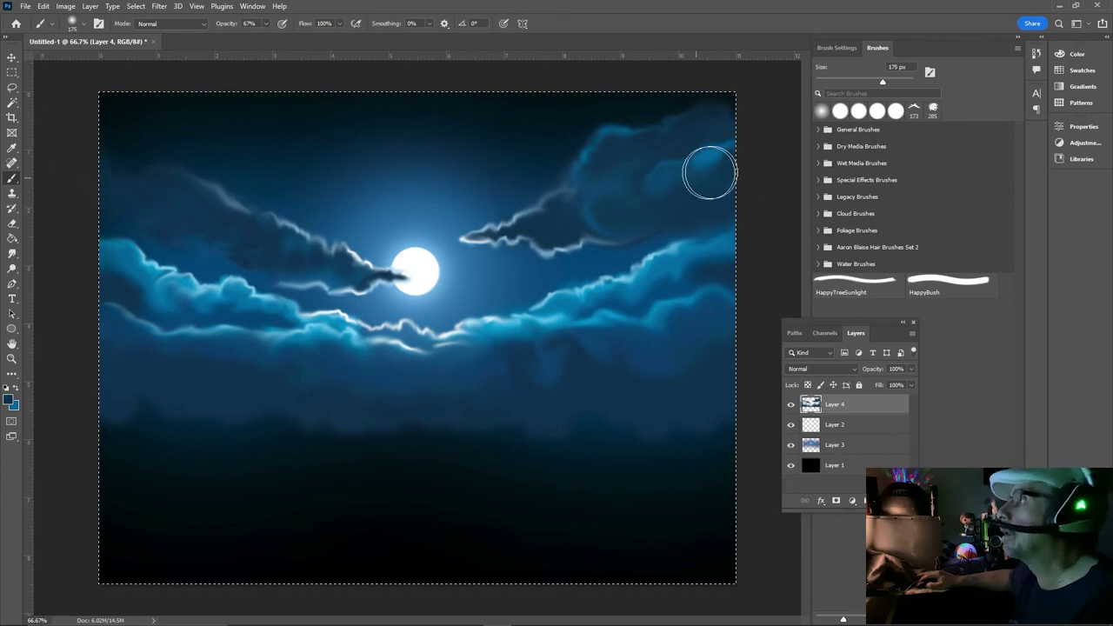
drag(710, 172, 716, 197)
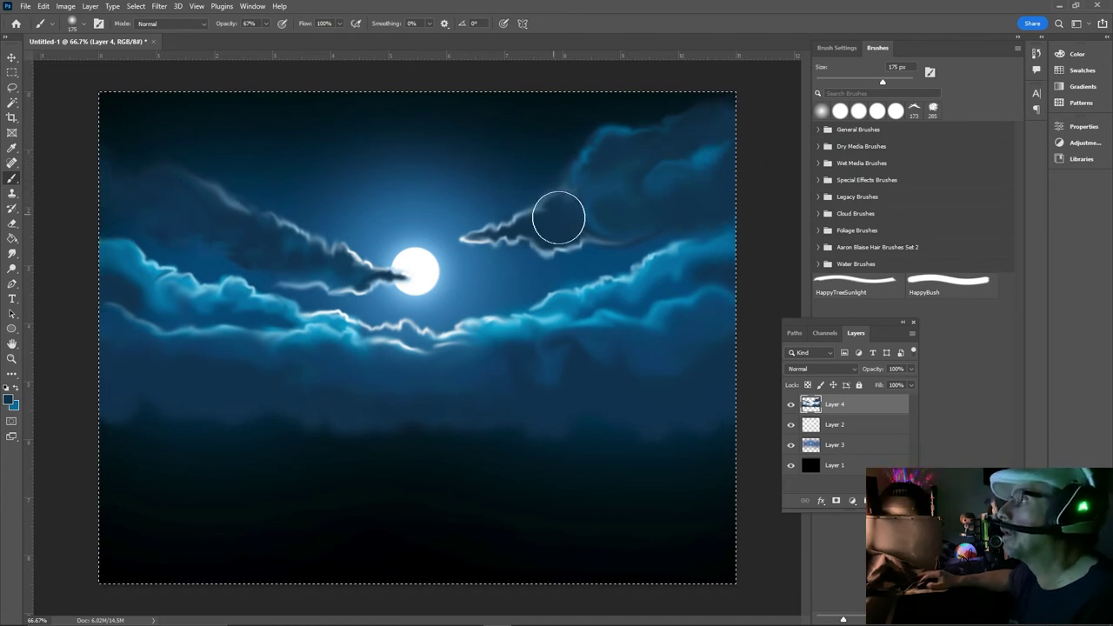
key(bracketleft)
key(bracketleft)
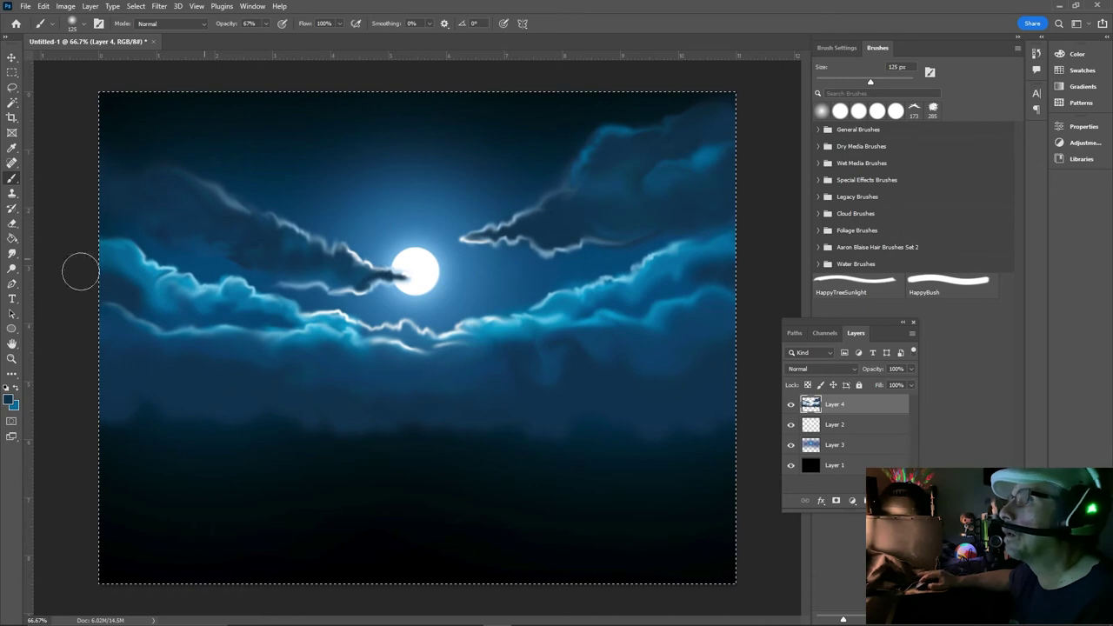
click(14, 388)
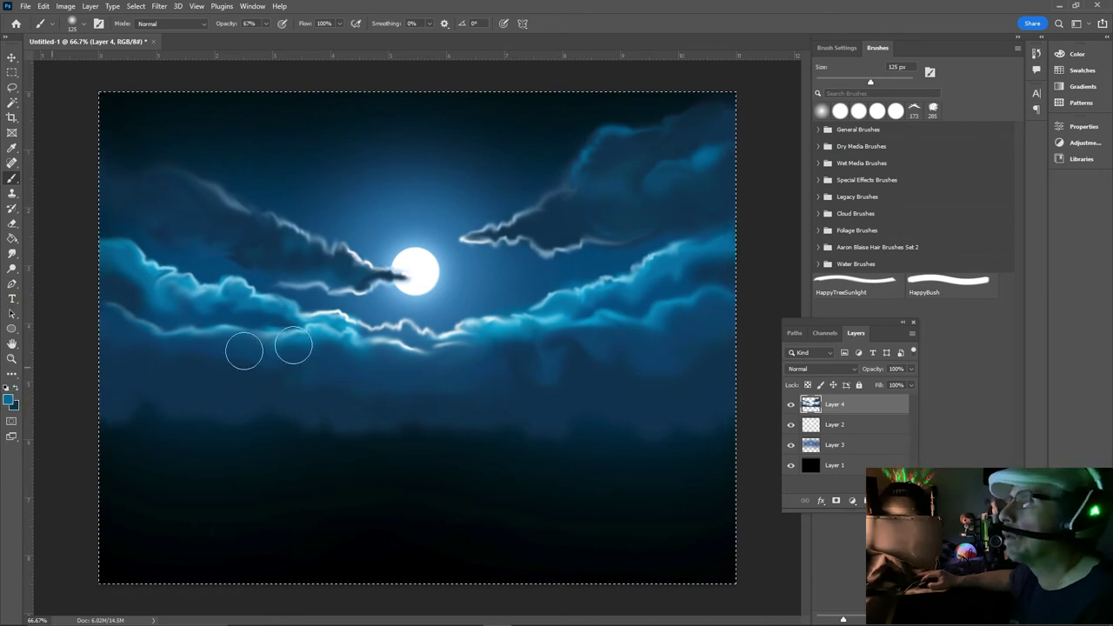
key(bracketleft)
key(bracketleft)
key(bracketleft)
key(bracketleft)
key(bracketright)
key(bracketright)
key(bracketright)
key(bracketright)
key(bracketright)
key(bracketright)
key(bracketright)
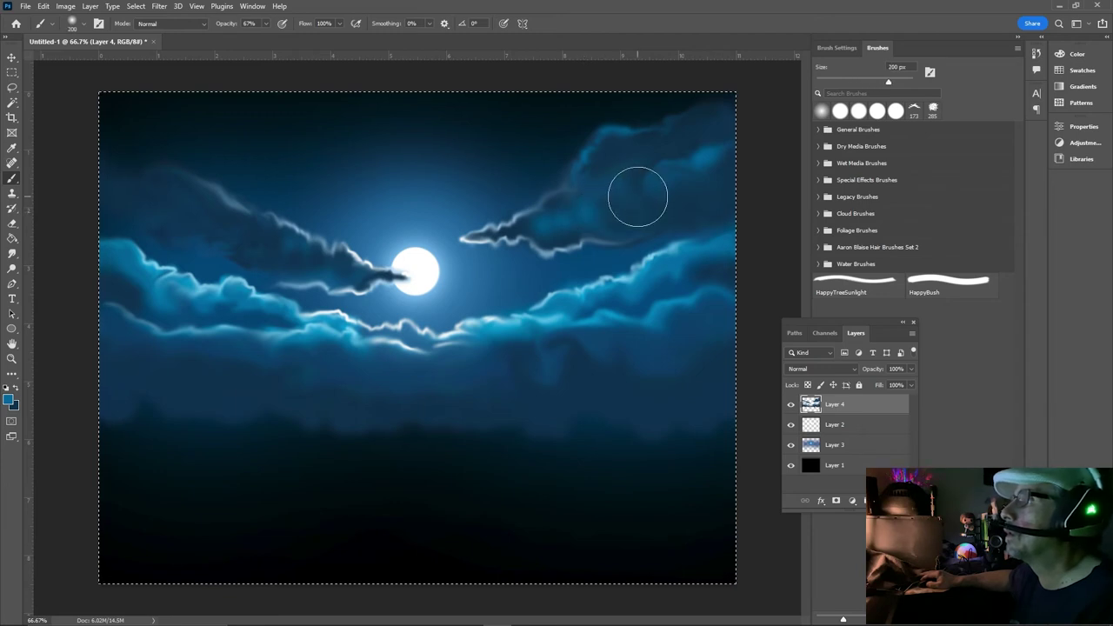
key(bracketleft)
key(bracketleft)
key(bracketleft)
key(bracketleft)
key(bracketleft)
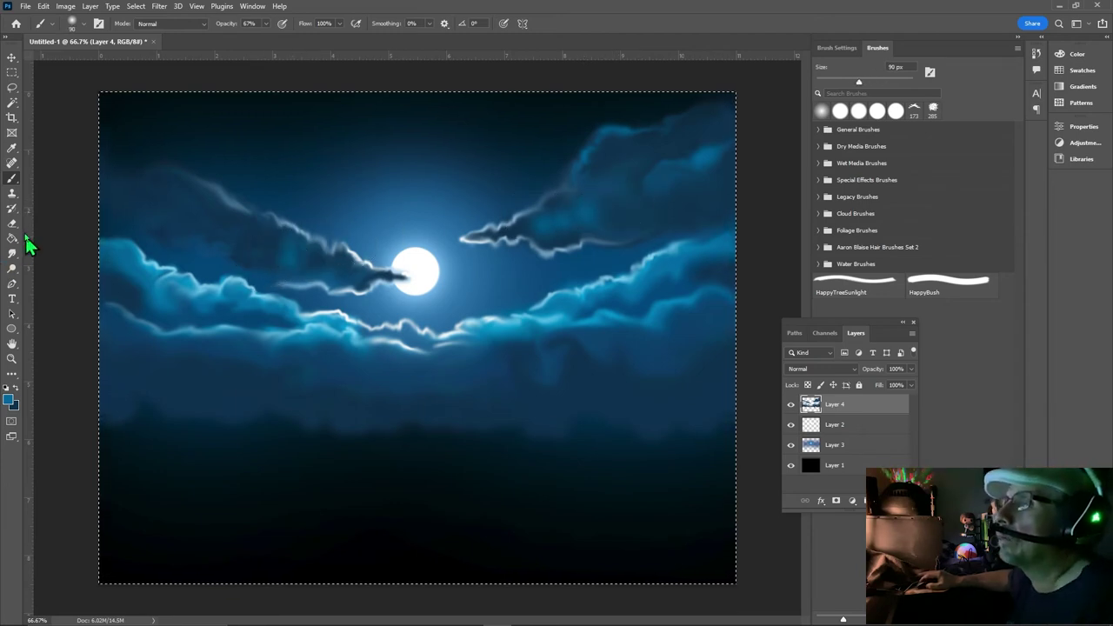
click(12, 252)
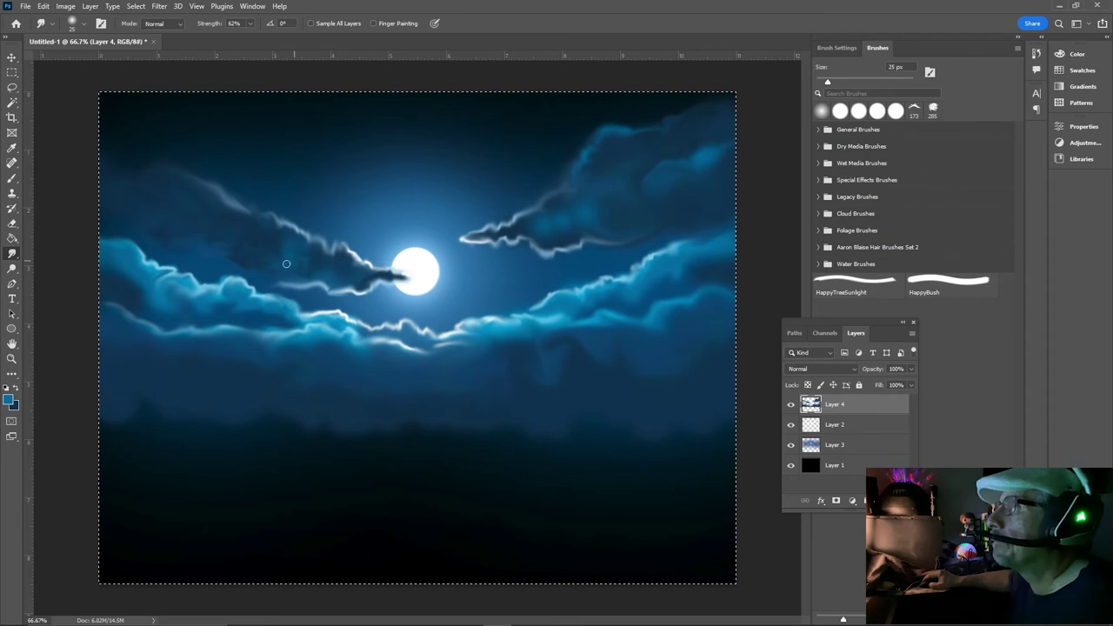
key(bracketright)
key(bracketright)
key(bracketright)
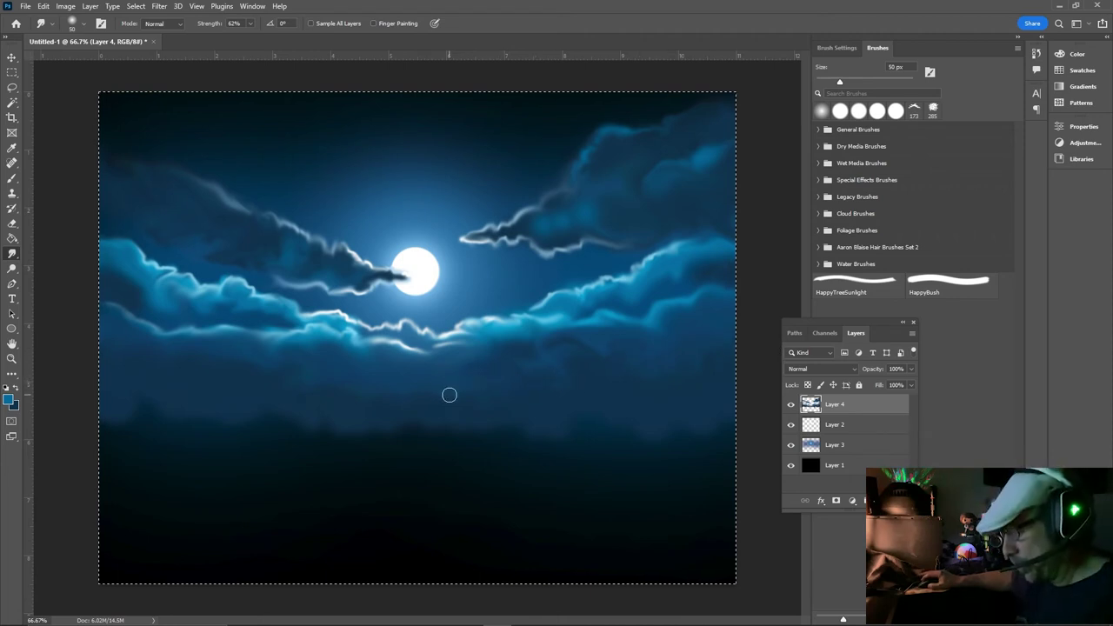
key(bracketright)
key(bracketright)
key(bracketright)
key(bracketright)
key(bracketright)
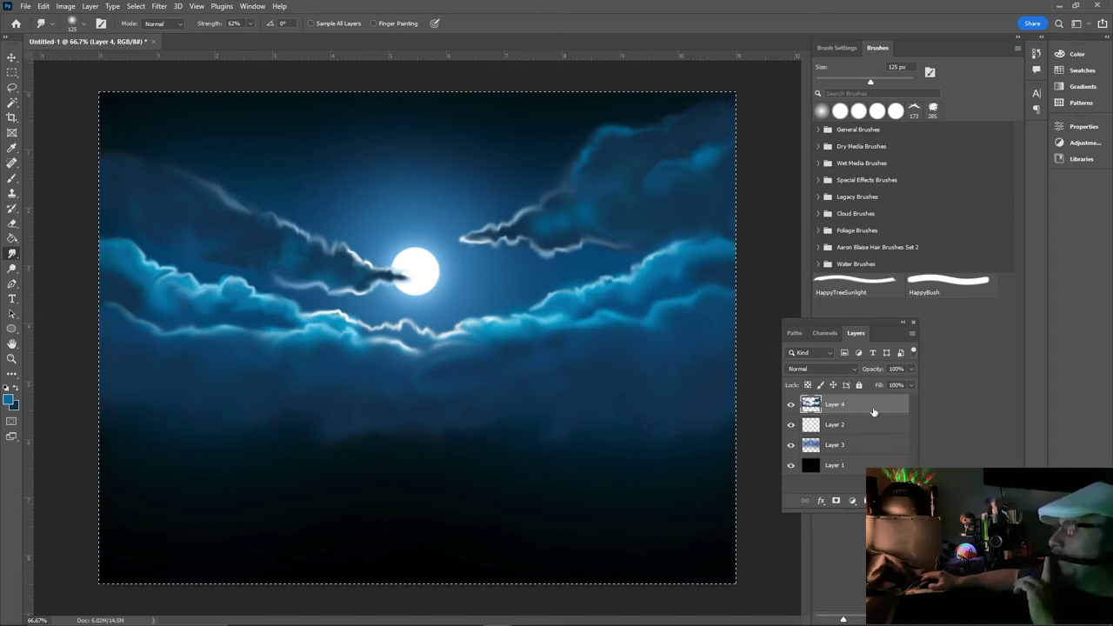
Add a new layer above Layer 1 and sample the blue glow beside the moon
click(860, 463)
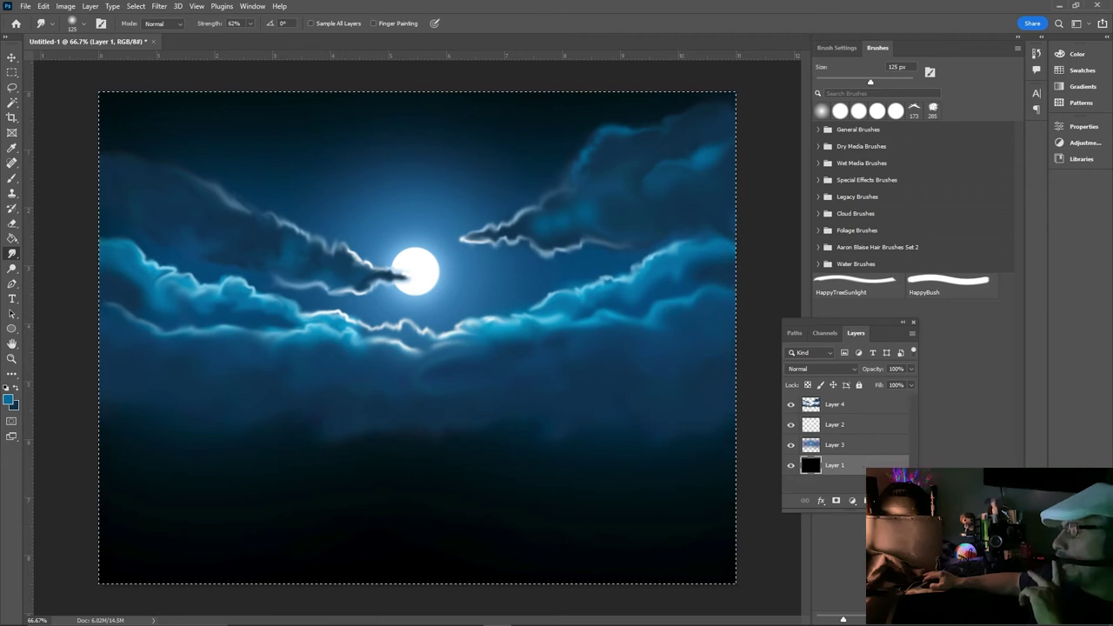
key(ctrl+shift+alt+n)
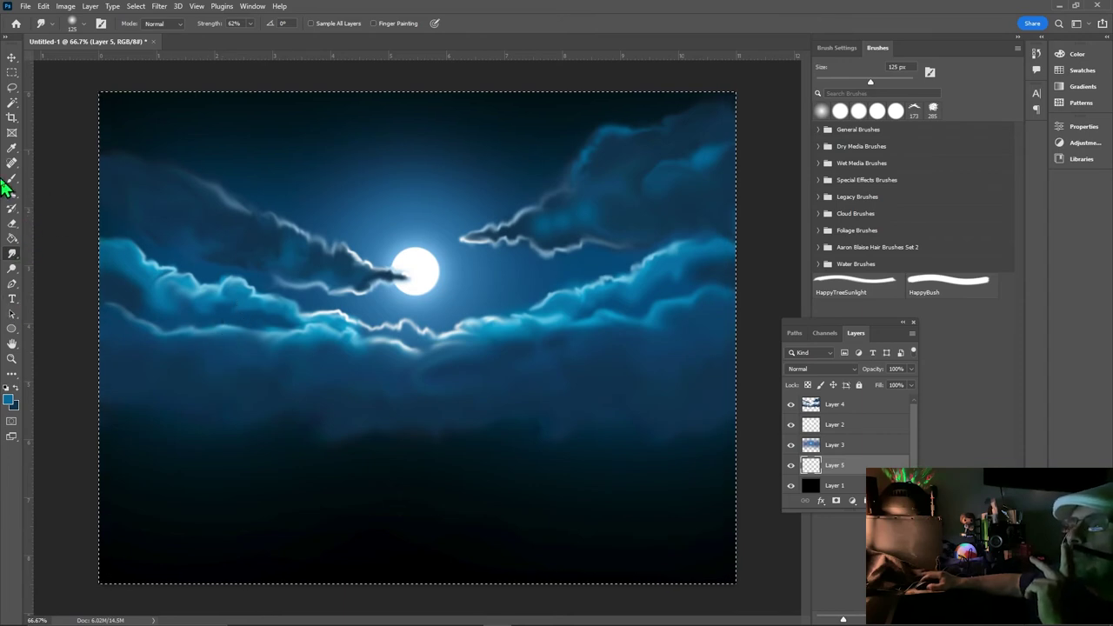
click(13, 150)
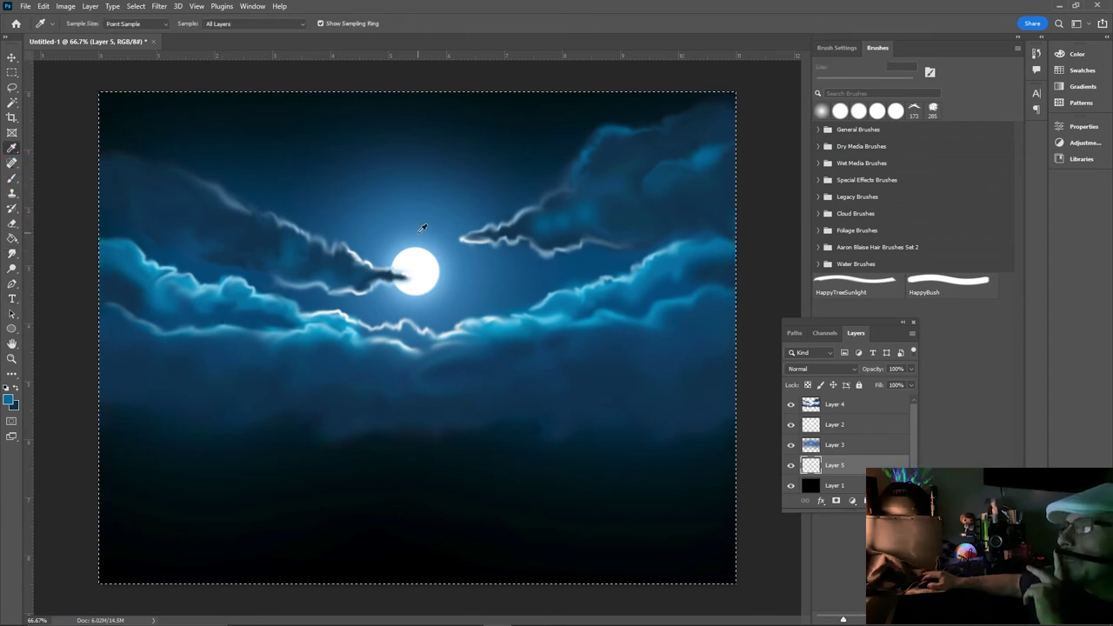
click(439, 198)
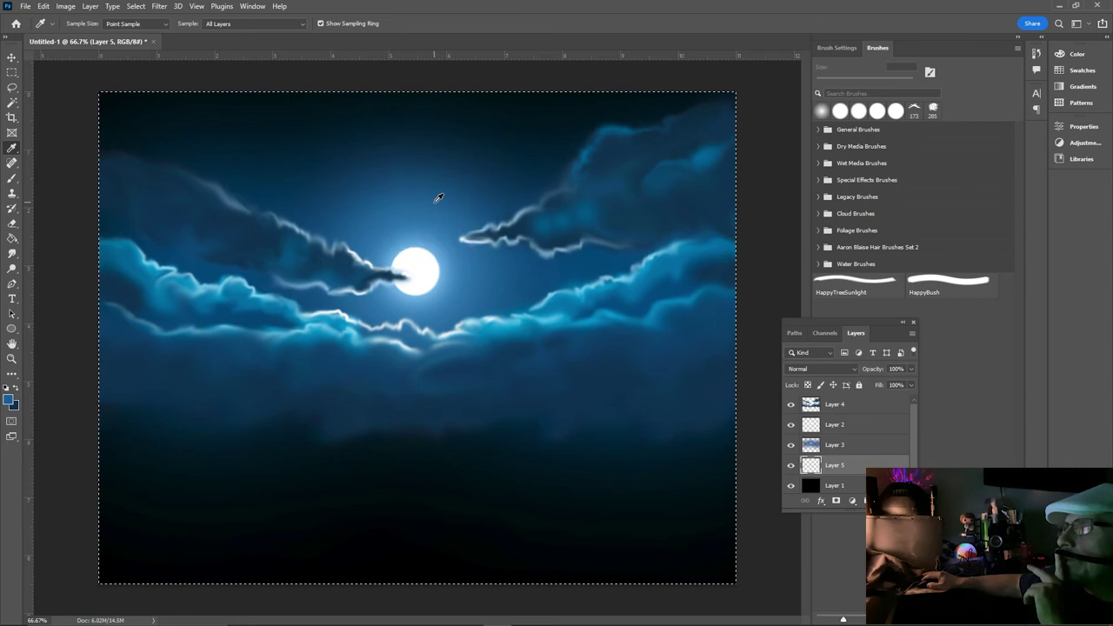
click(13, 179)
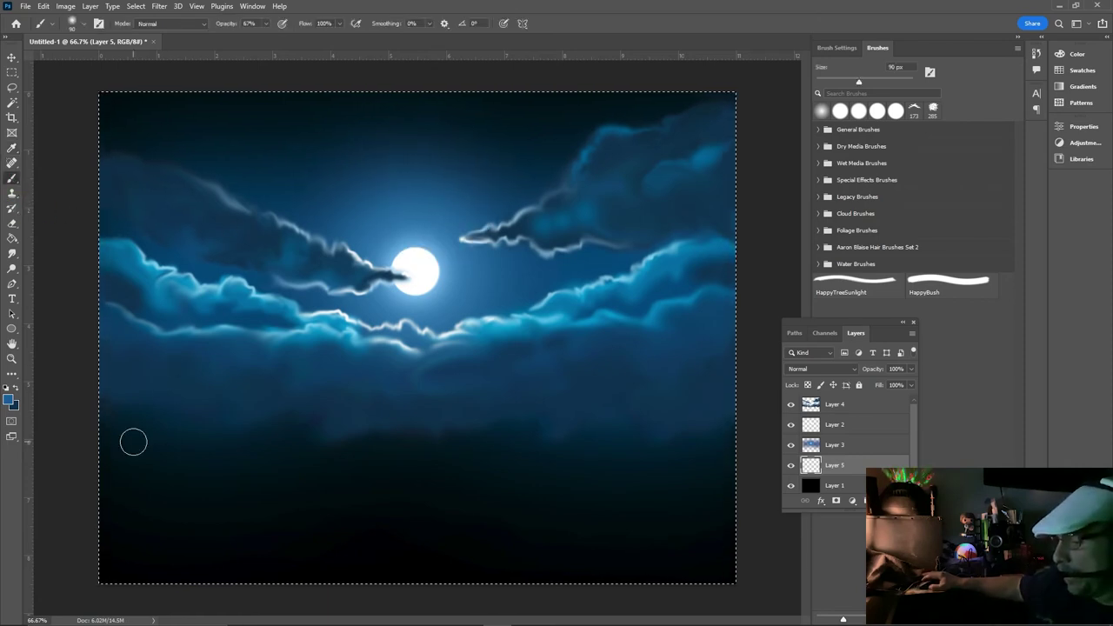
Paint large soft blue haze strokes across the lower left, middle and right sky
key(bracketright)
key(bracketright)
key(bracketright)
key(bracketright)
key(bracketright)
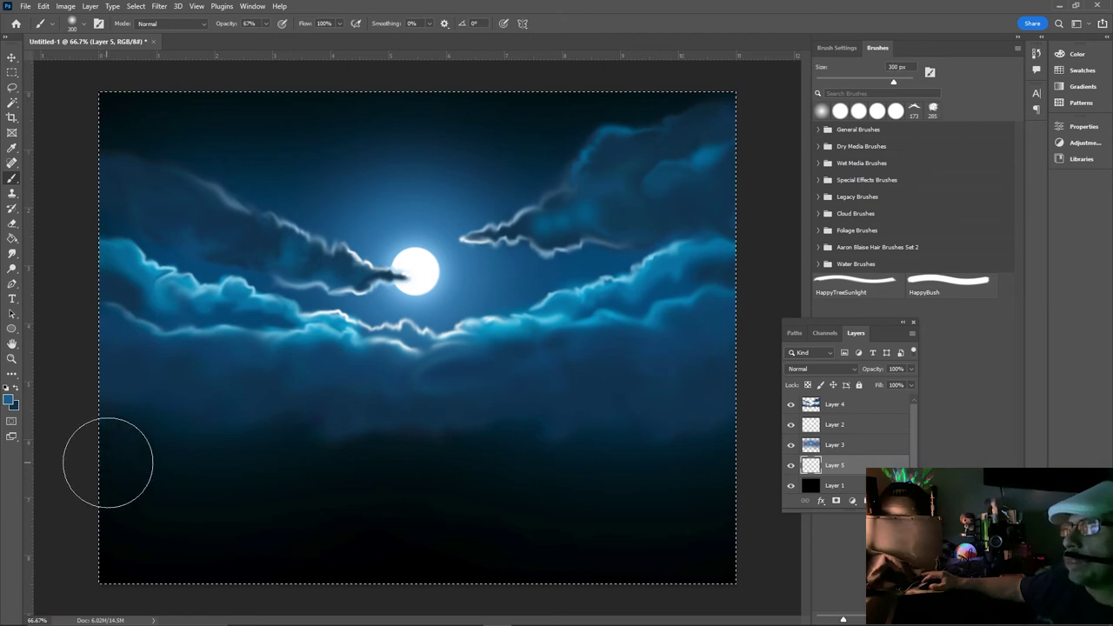
click(344, 448)
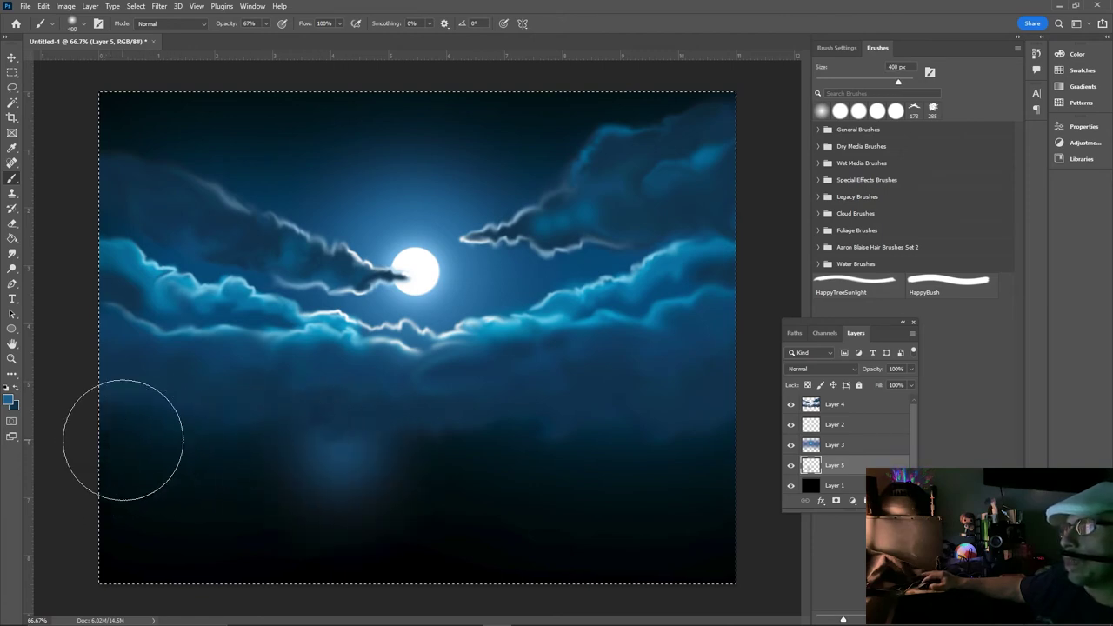
drag(136, 422, 253, 447)
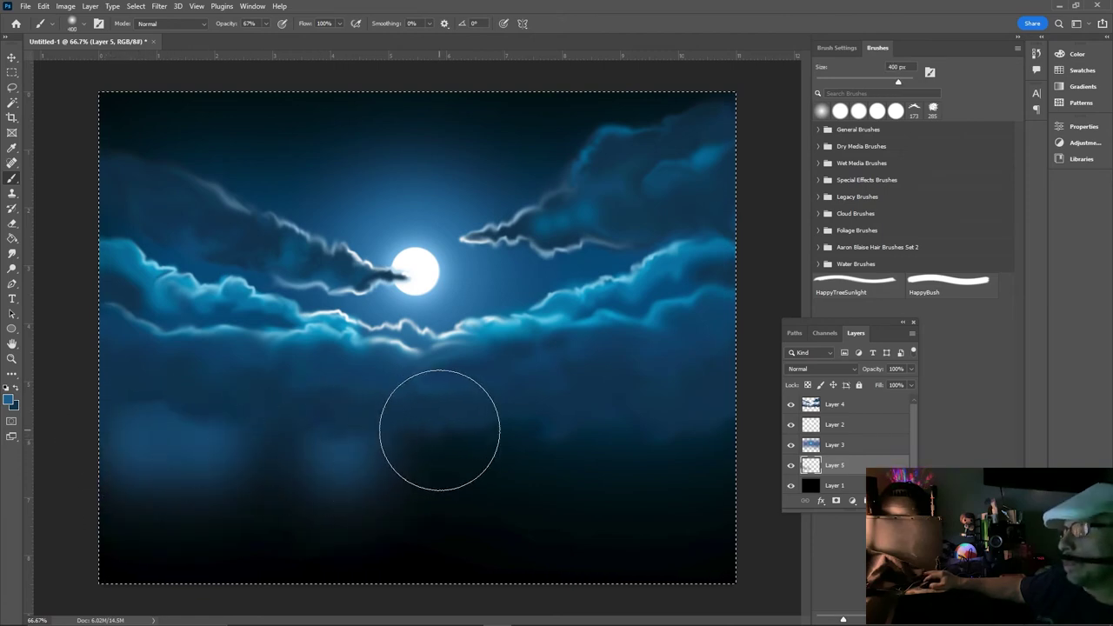
key(bracketleft)
key(bracketleft)
key(bracketleft)
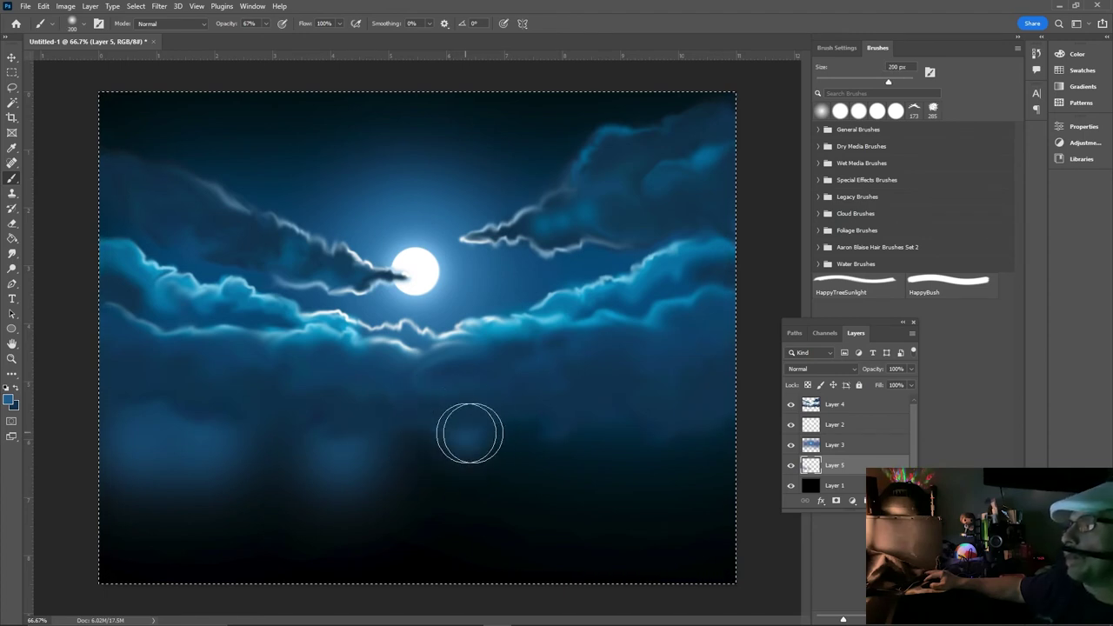
key(bracketright)
key(bracketright)
key(bracketright)
drag(534, 435, 698, 427)
mouse_move(422, 435)
mouse_down()
mouse_move(484, 435)
mouse_move(360, 427)
mouse_move(298, 438)
mouse_up()
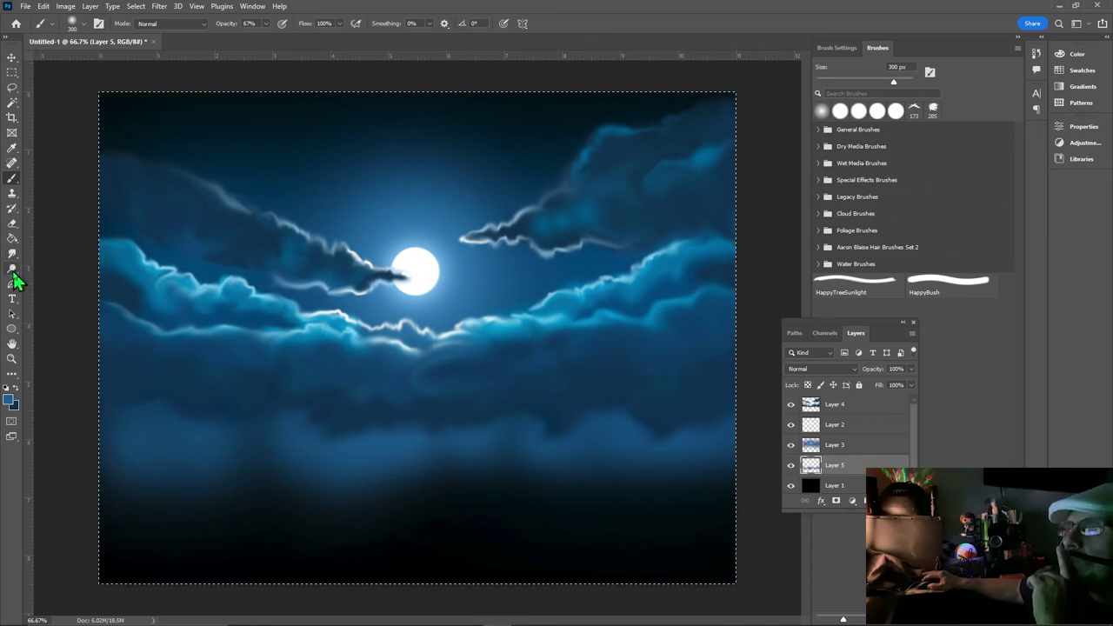
Erase the lower-left haze with a soft-tipped Eraser at 41% opacity
click(12, 223)
key(bracketright)
key(bracketright)
key(bracketright)
key(bracketright)
key(bracketright)
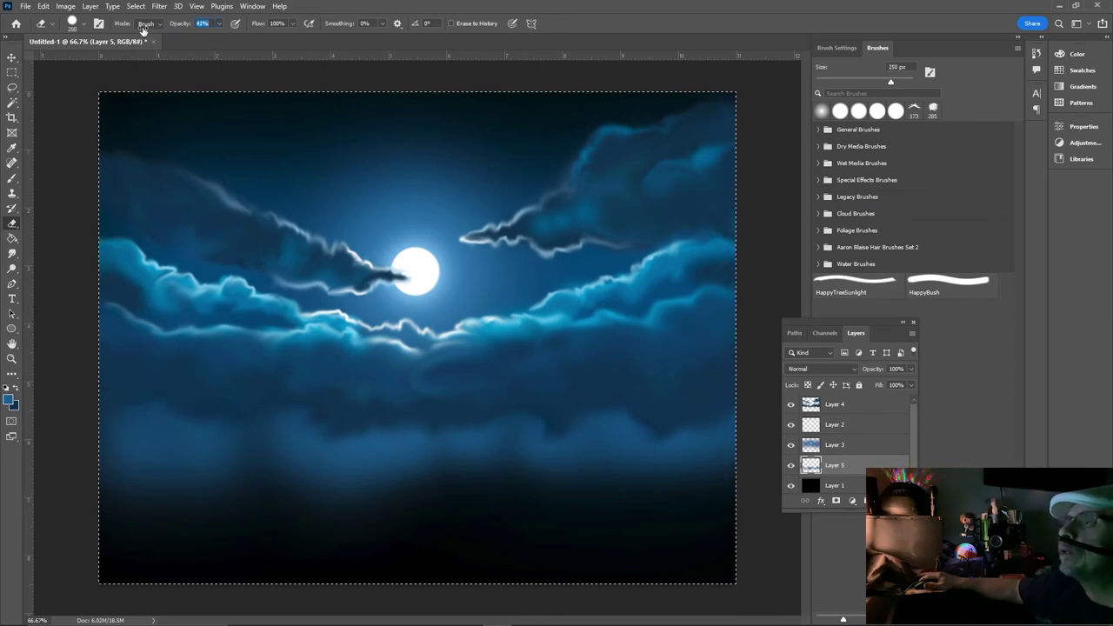
key(Return)
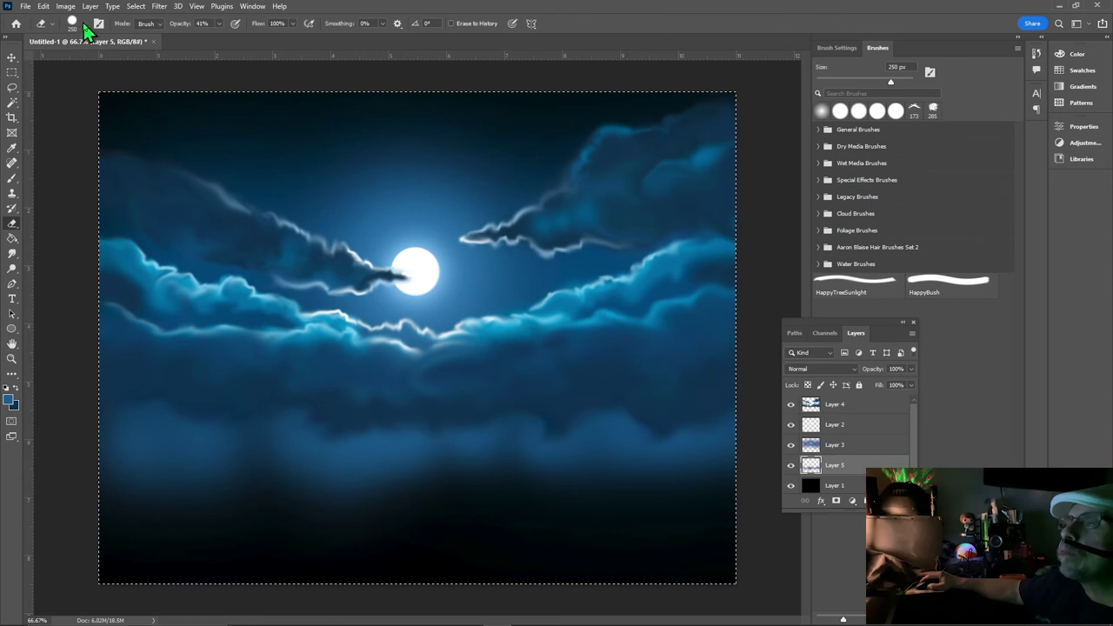
click(83, 24)
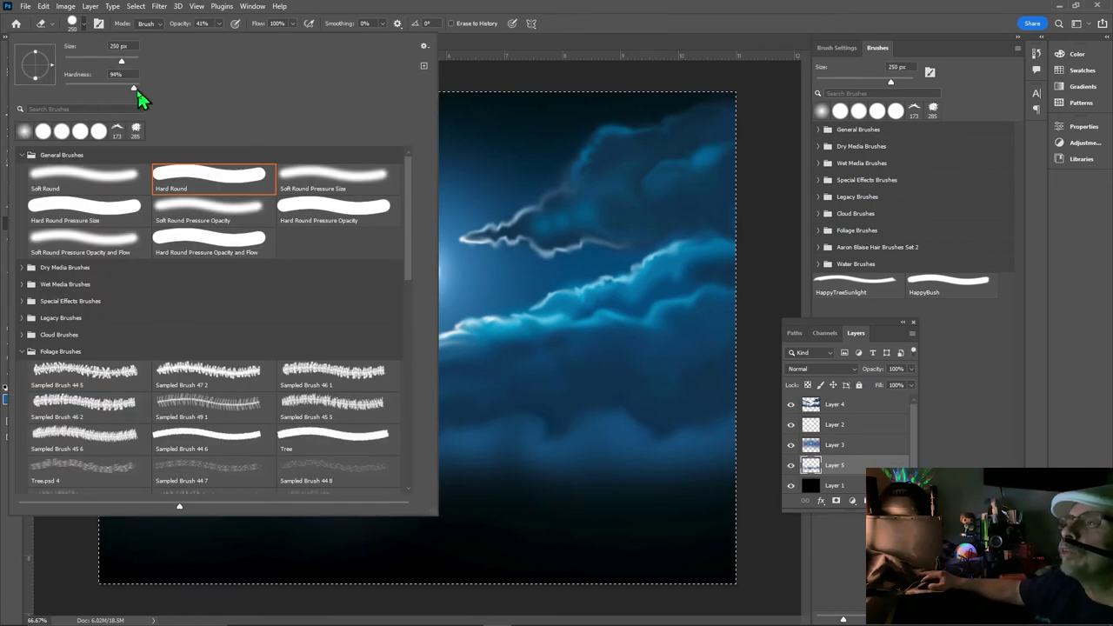
click(525, 54)
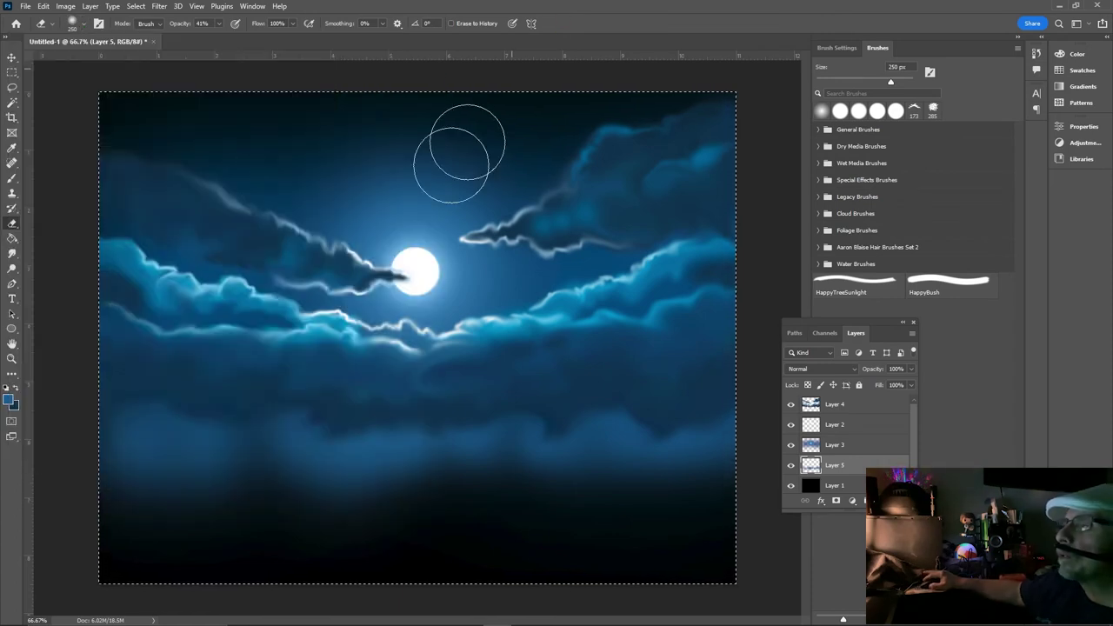
drag(118, 454, 214, 487)
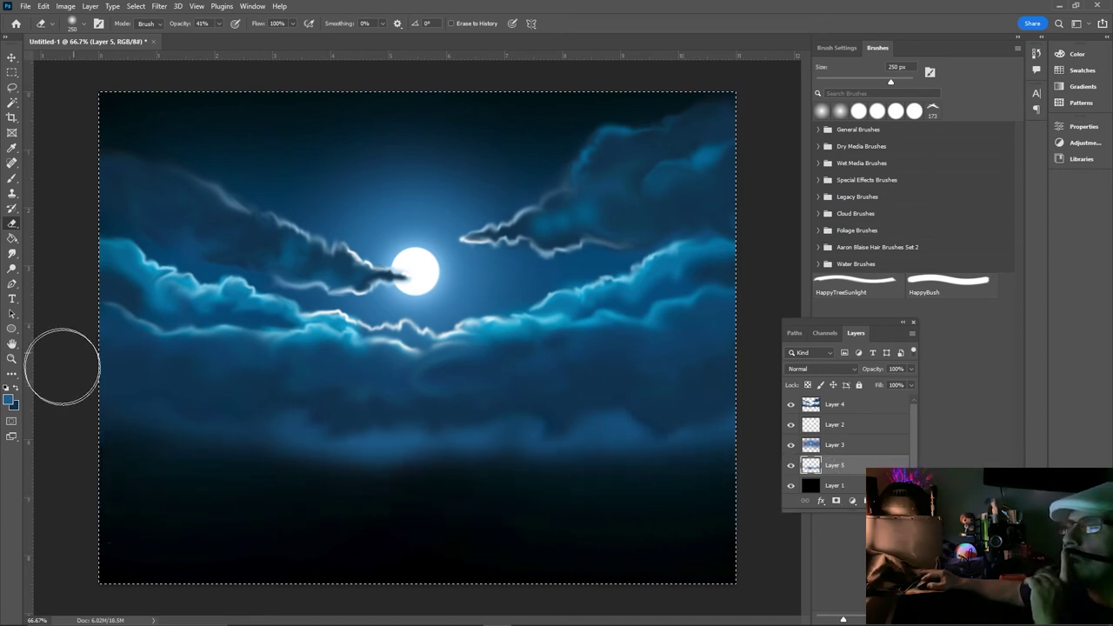
Smudge the light-blue lower cloud down into the dark area in peaked smears
click(12, 258)
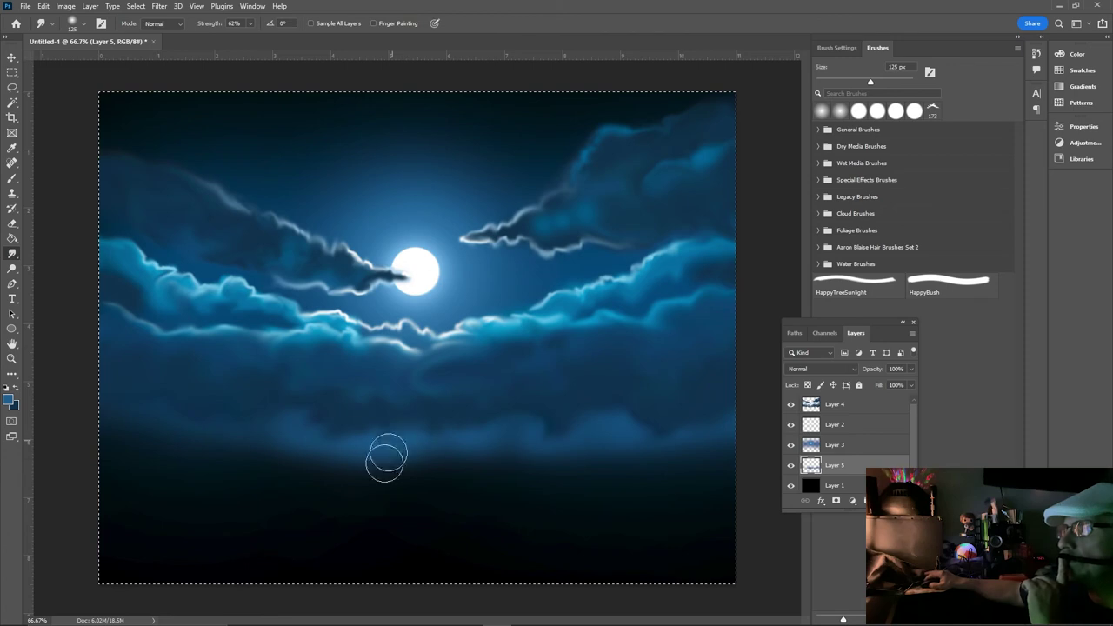
drag(386, 455, 335, 544)
drag(410, 448, 427, 514)
drag(456, 432, 522, 532)
drag(476, 453, 522, 494)
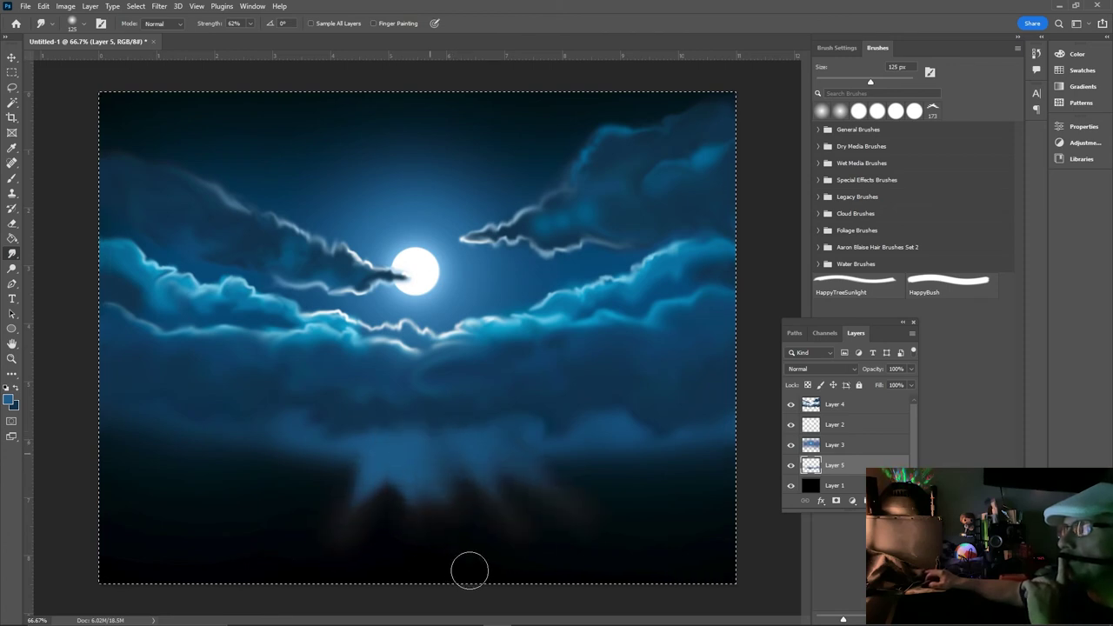
Erase the light streaks along the bottom so the sky fades into darkness
click(12, 224)
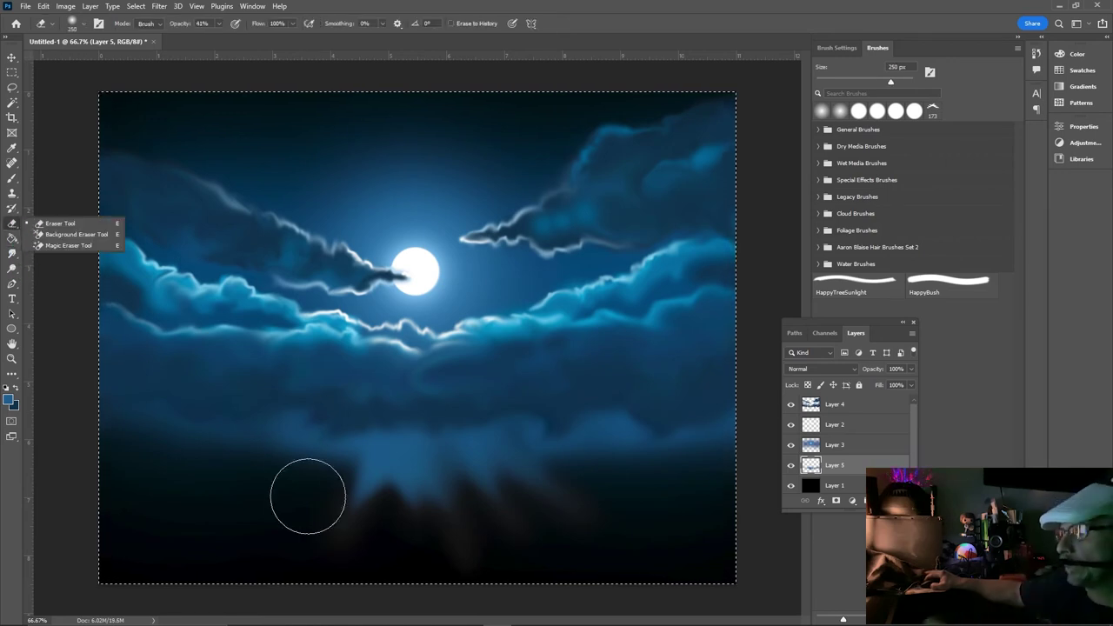
click(534, 529)
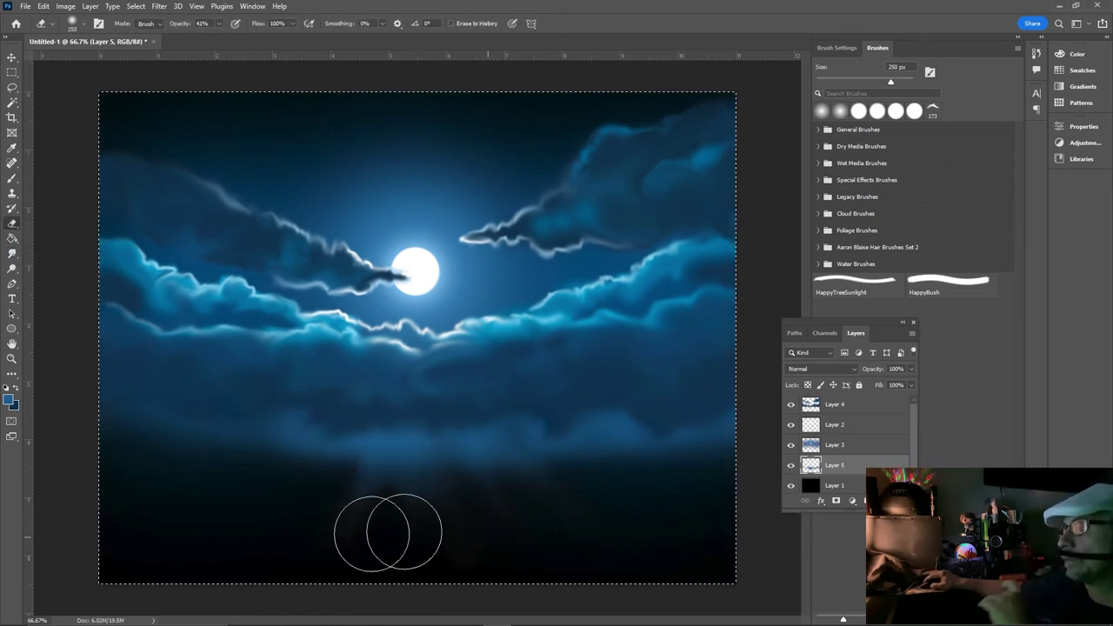
drag(385, 530, 341, 505)
mouse_move(571, 489)
mouse_down()
mouse_move(102, 502)
mouse_move(721, 511)
mouse_move(259, 515)
mouse_move(276, 542)
mouse_move(571, 522)
mouse_move(229, 534)
mouse_move(196, 372)
mouse_up()
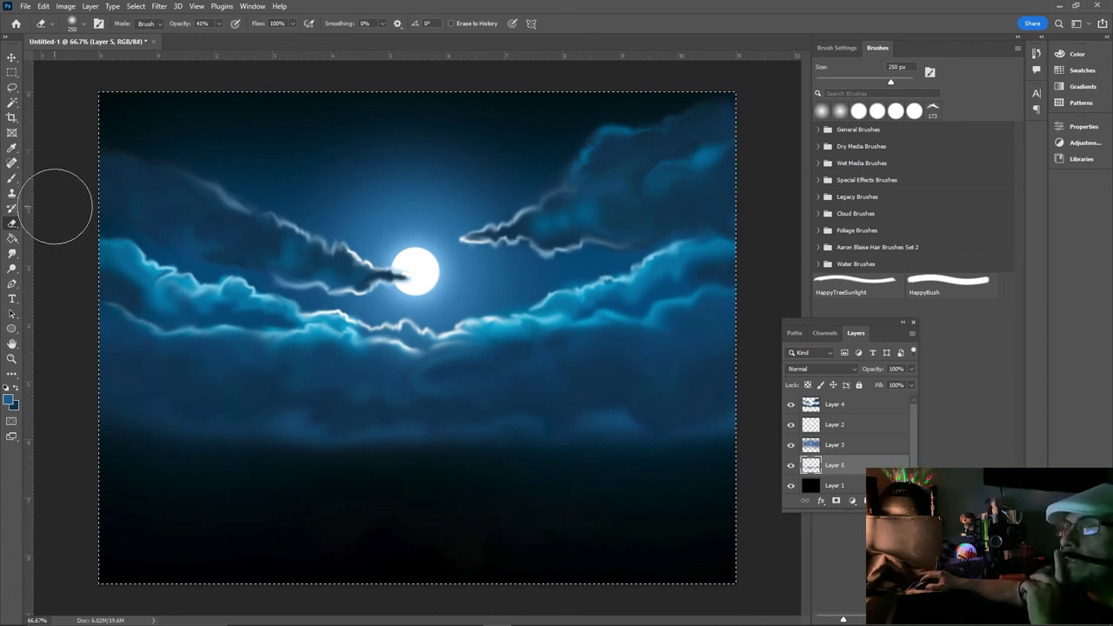
Sample a darker blue from the lower sky and select Layer 4
click(11, 149)
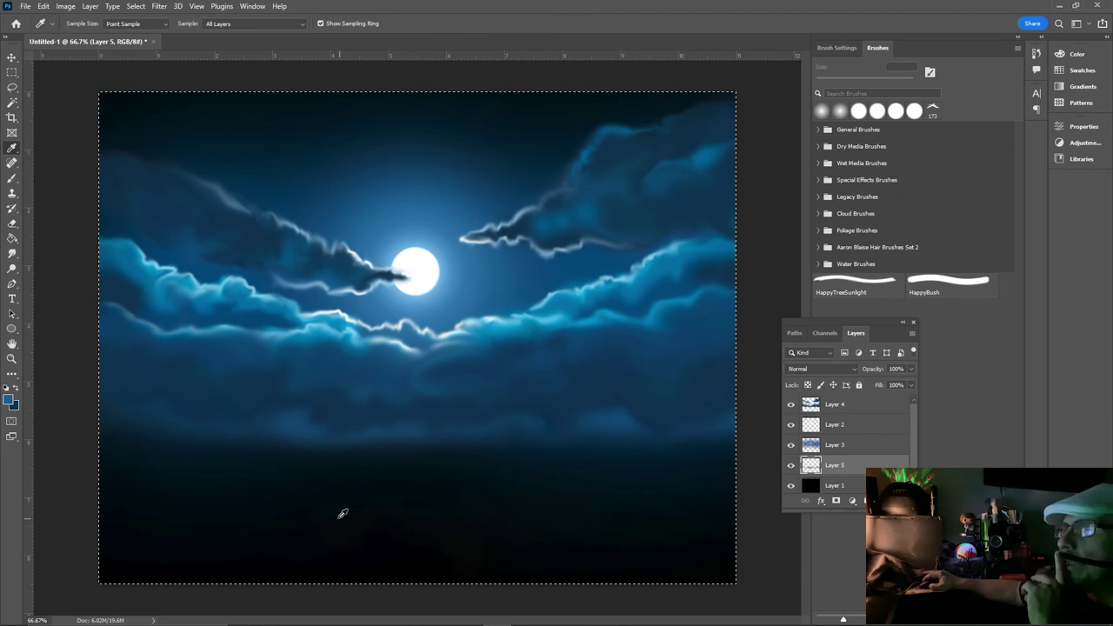
click(300, 457)
click(12, 179)
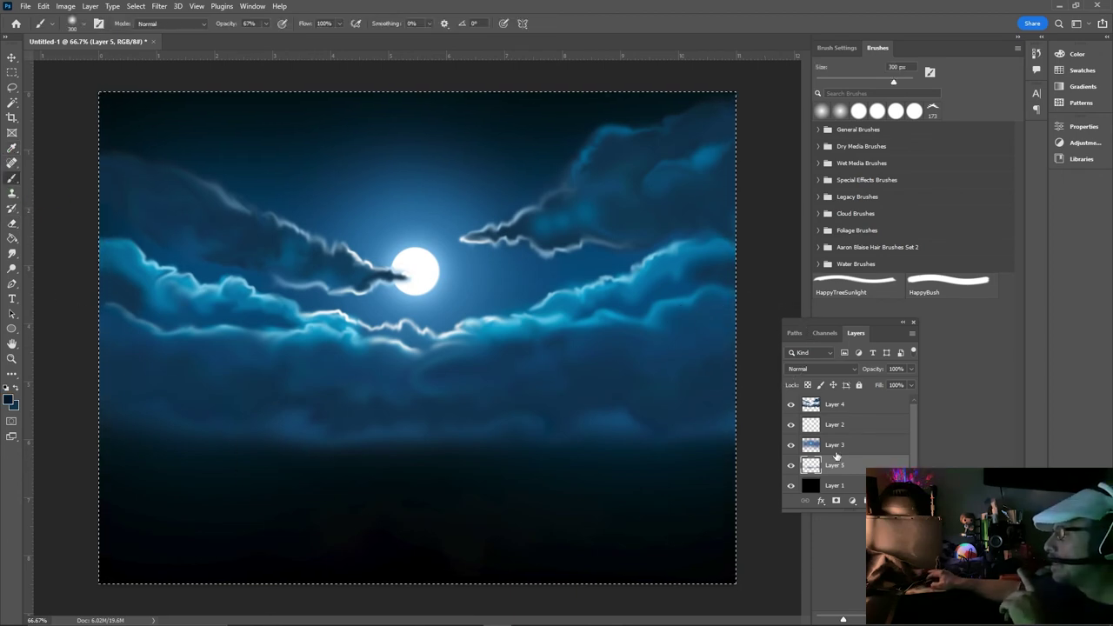
click(837, 407)
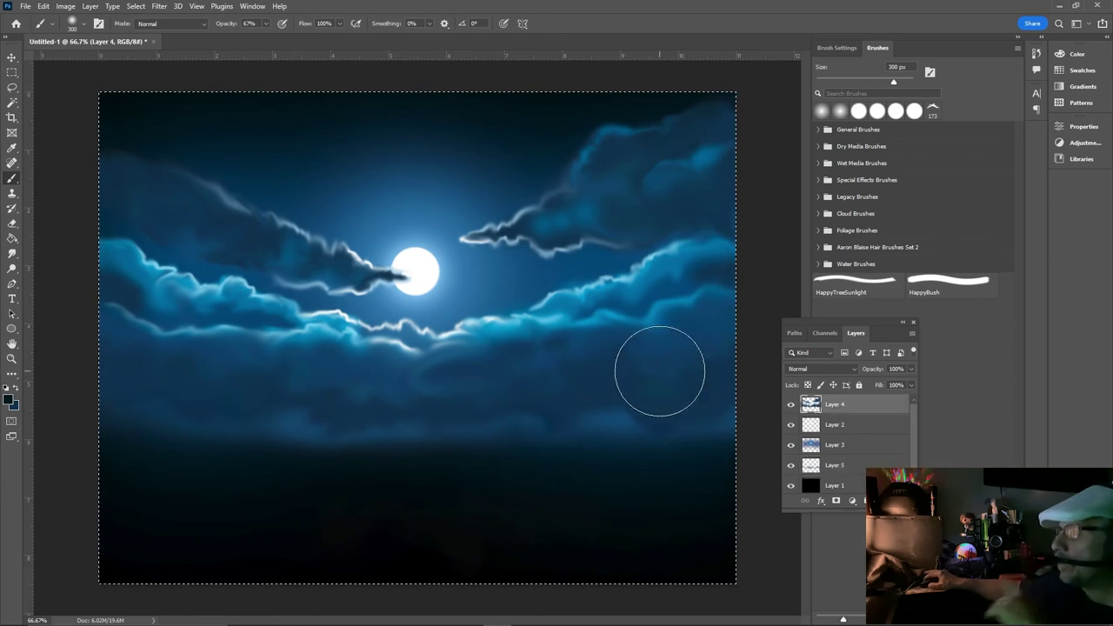
With a 175 px brush, paint dark blue shadow streaks along the lower cloud band
key(bracketleft)
key(bracketleft)
key(bracketleft)
key(bracketleft)
mouse_move(636, 367)
mouse_down()
mouse_move(599, 360)
mouse_move(552, 385)
mouse_move(511, 374)
mouse_move(401, 391)
mouse_move(112, 377)
mouse_move(149, 386)
mouse_move(315, 369)
mouse_move(408, 391)
mouse_move(647, 370)
mouse_up()
key(bracketleft)
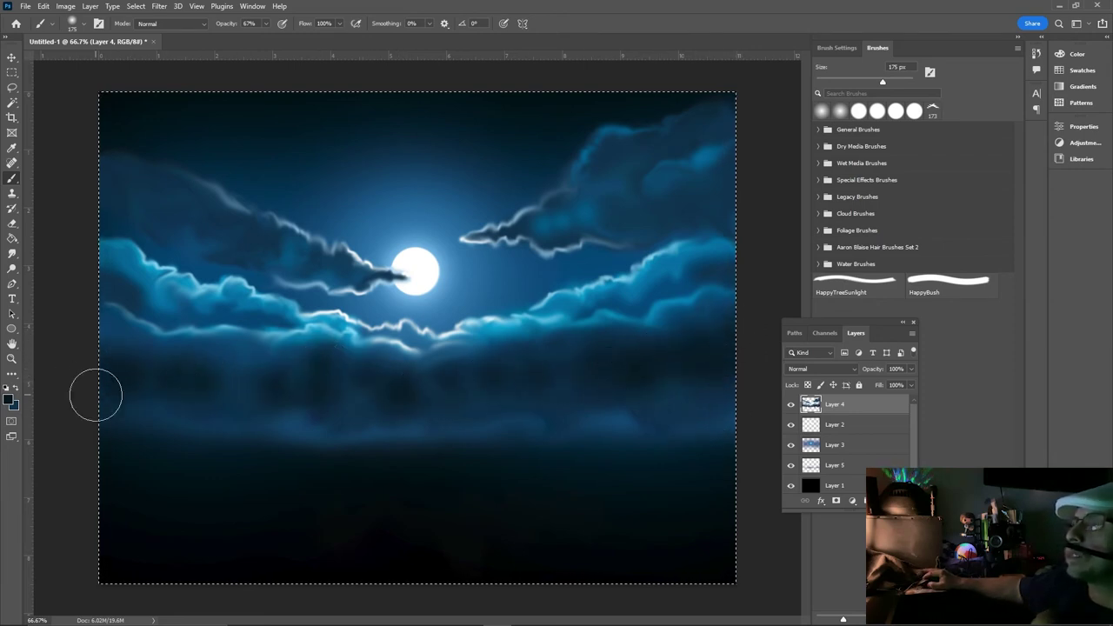
drag(201, 375, 417, 385)
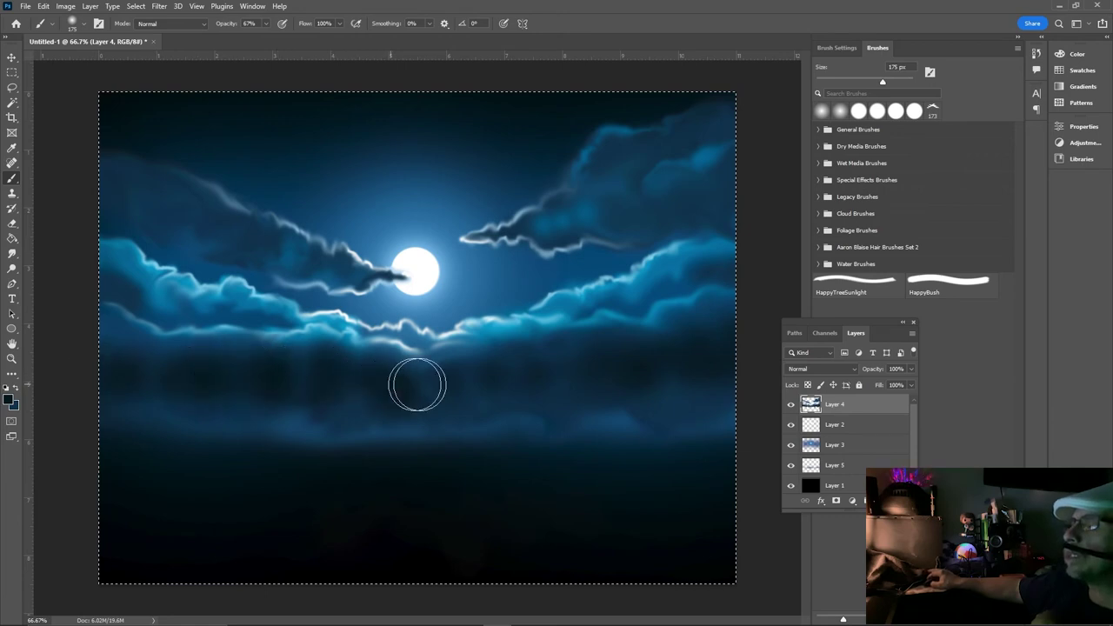
click(12, 254)
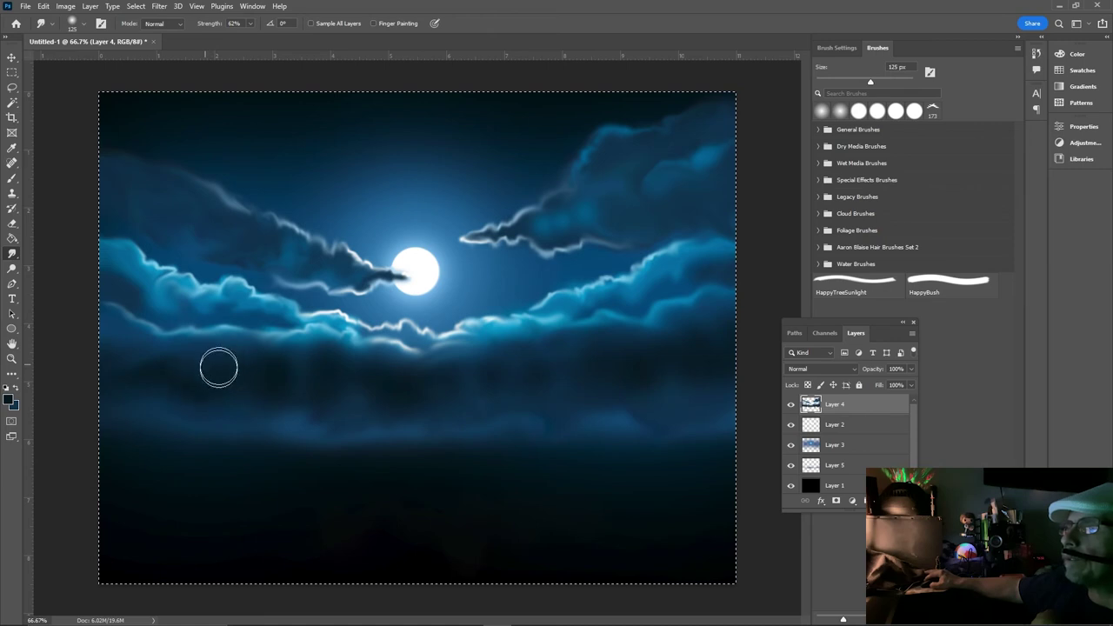
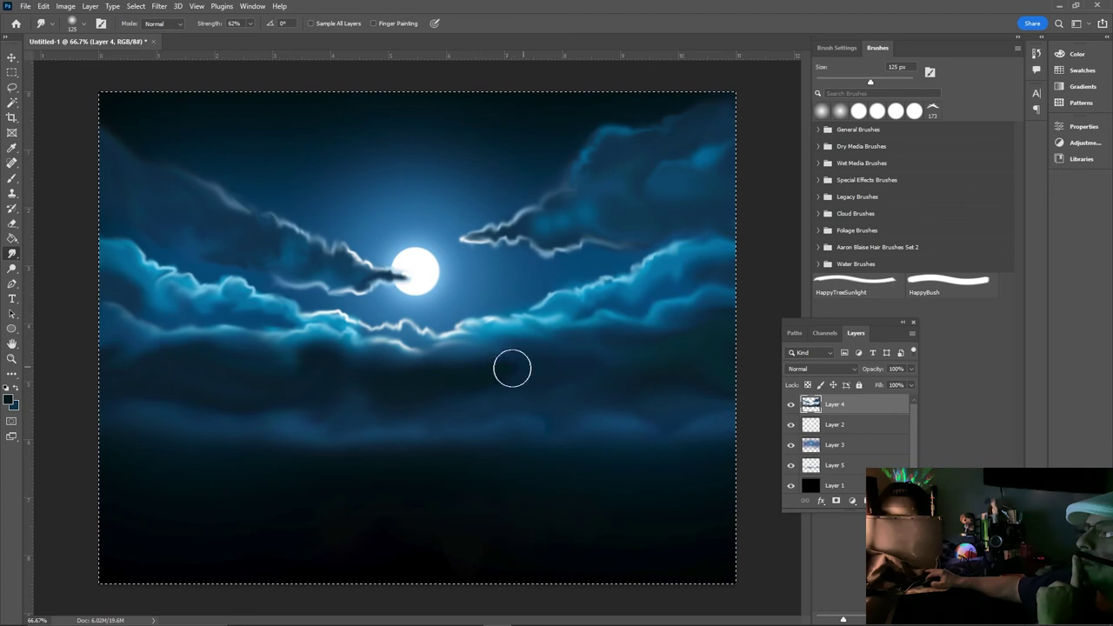
Smudge the lower cloud band on Layer 4 so it blends softly into the sky
drag(502, 347, 523, 369)
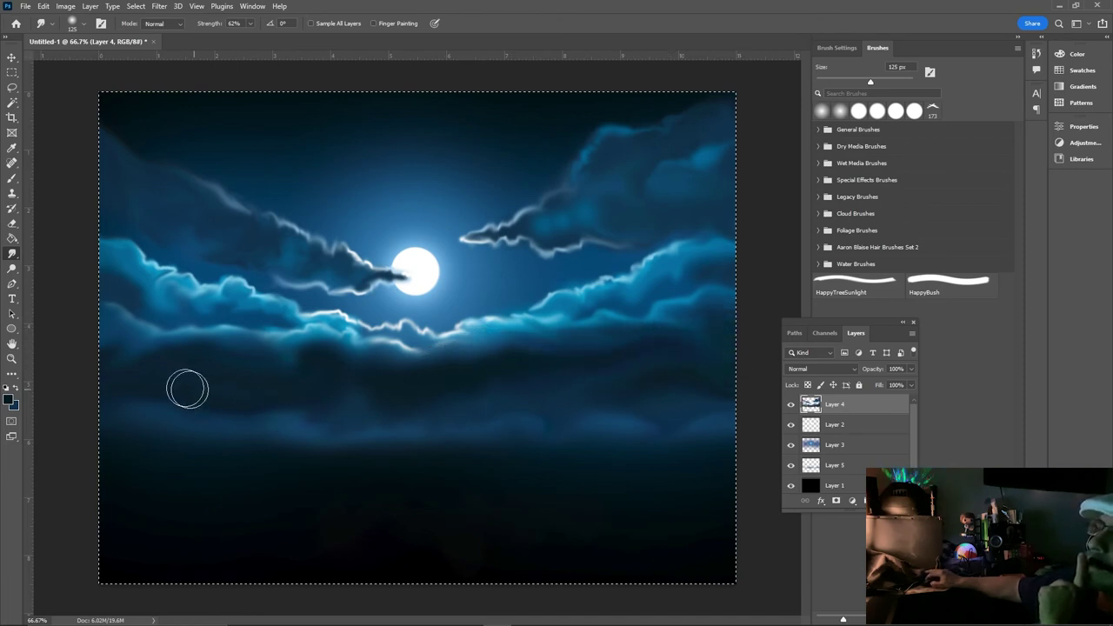
Reset the default colours and set the foreground colour to white (ffffff)
key(d)
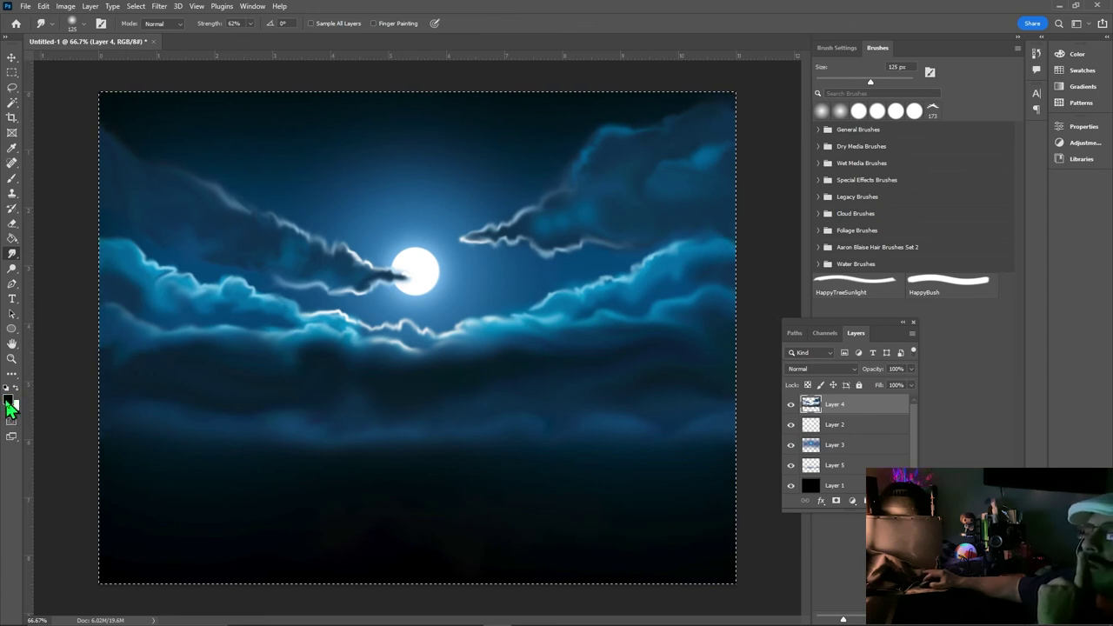
click(7, 399)
text(ffffff)
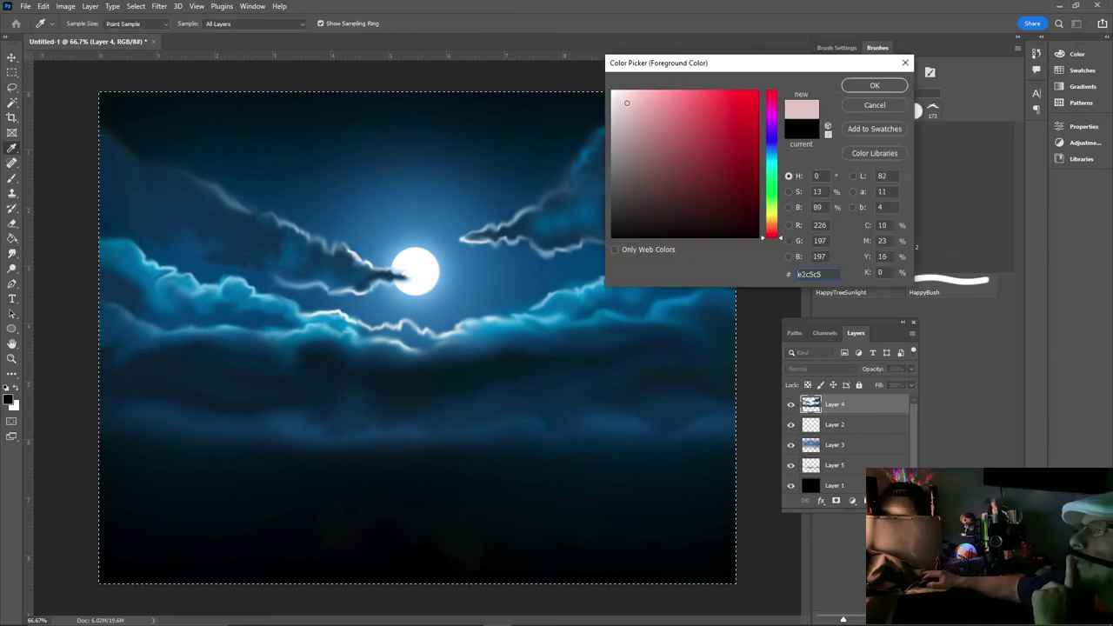
click(876, 85)
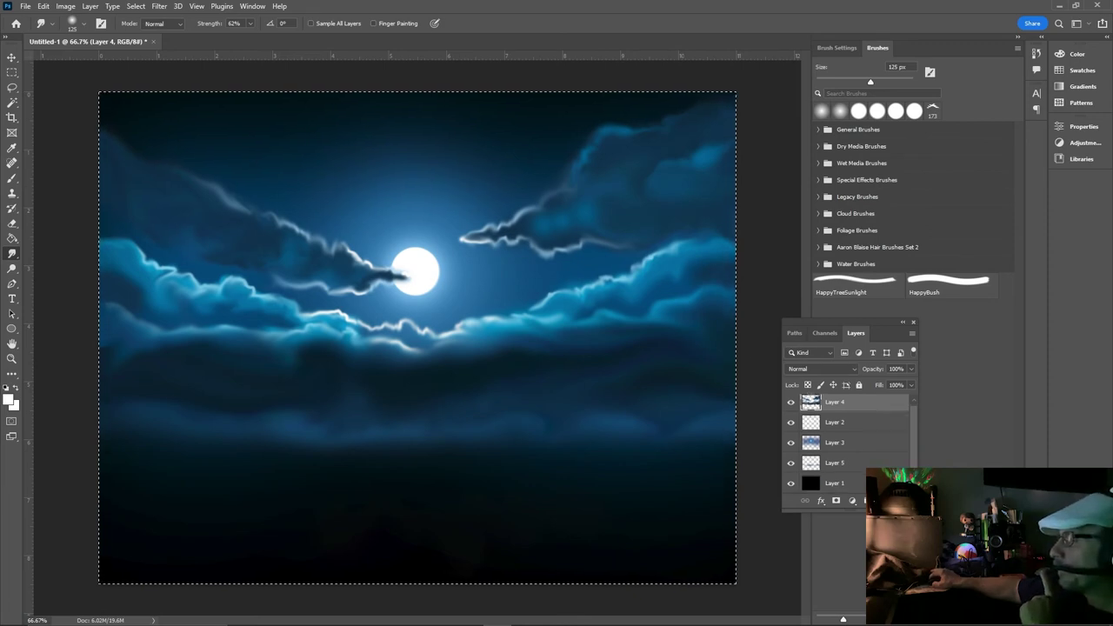
Add a new empty layer directly above the black background Layer 1
click(867, 465)
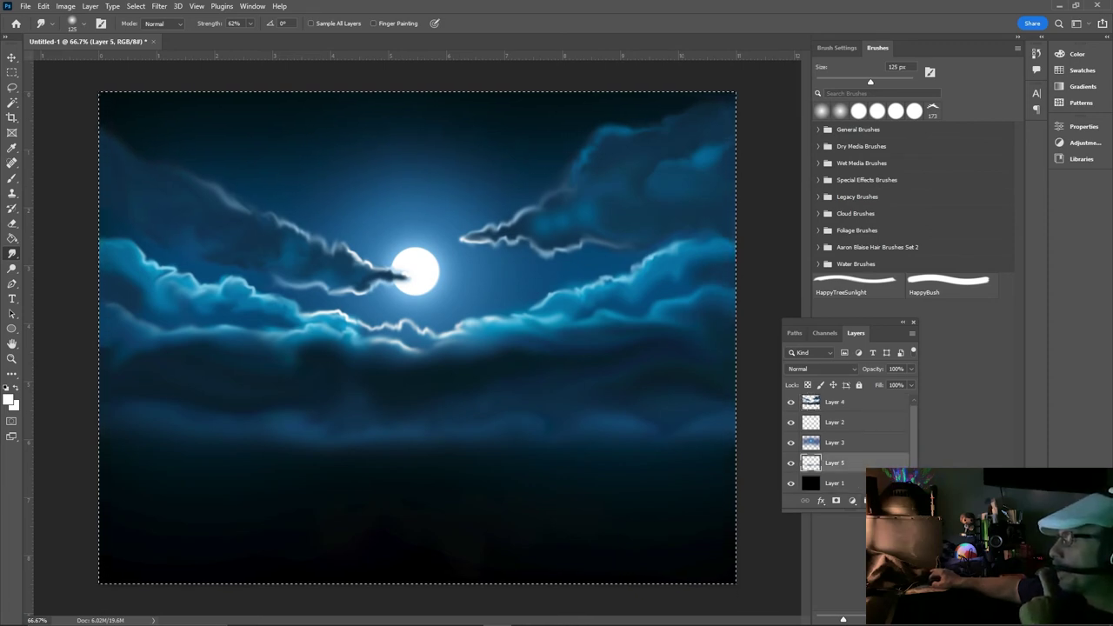
click(860, 484)
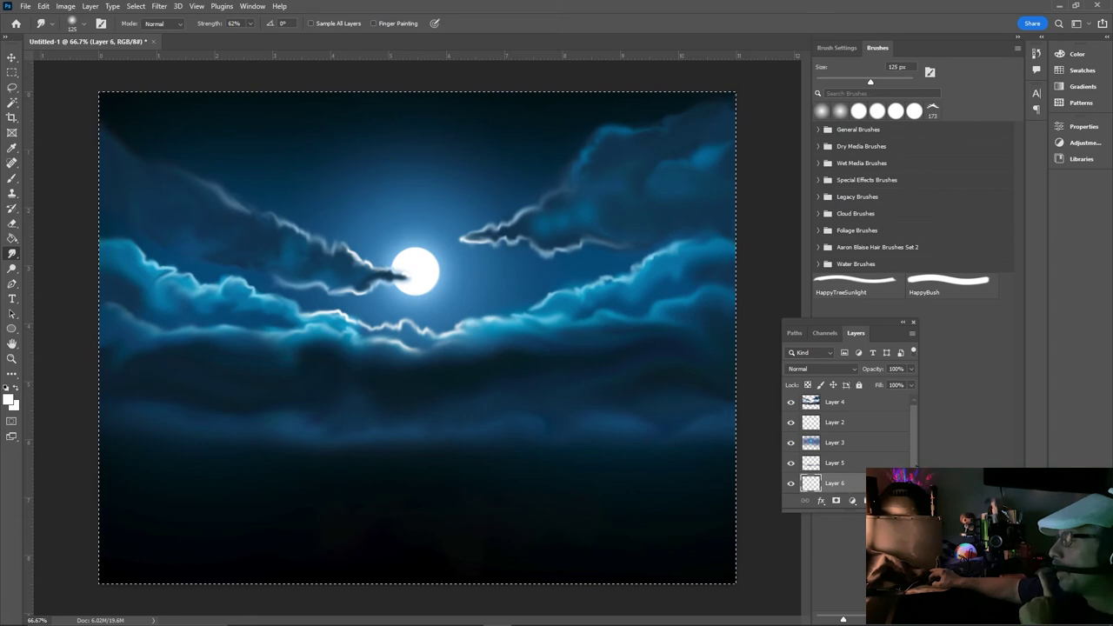
click(883, 501)
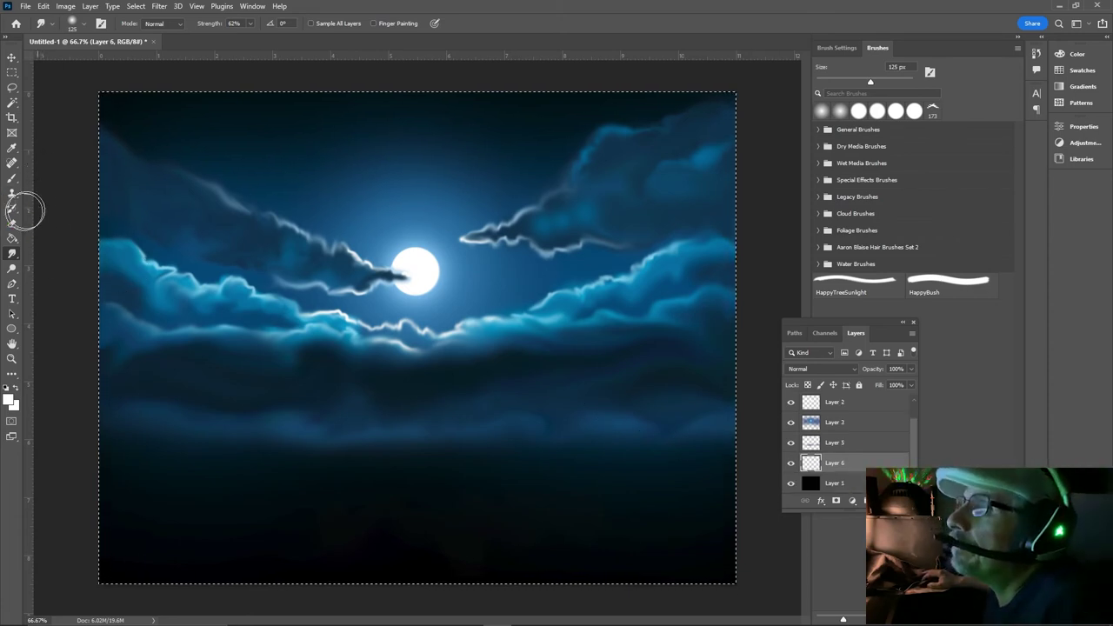
click(12, 181)
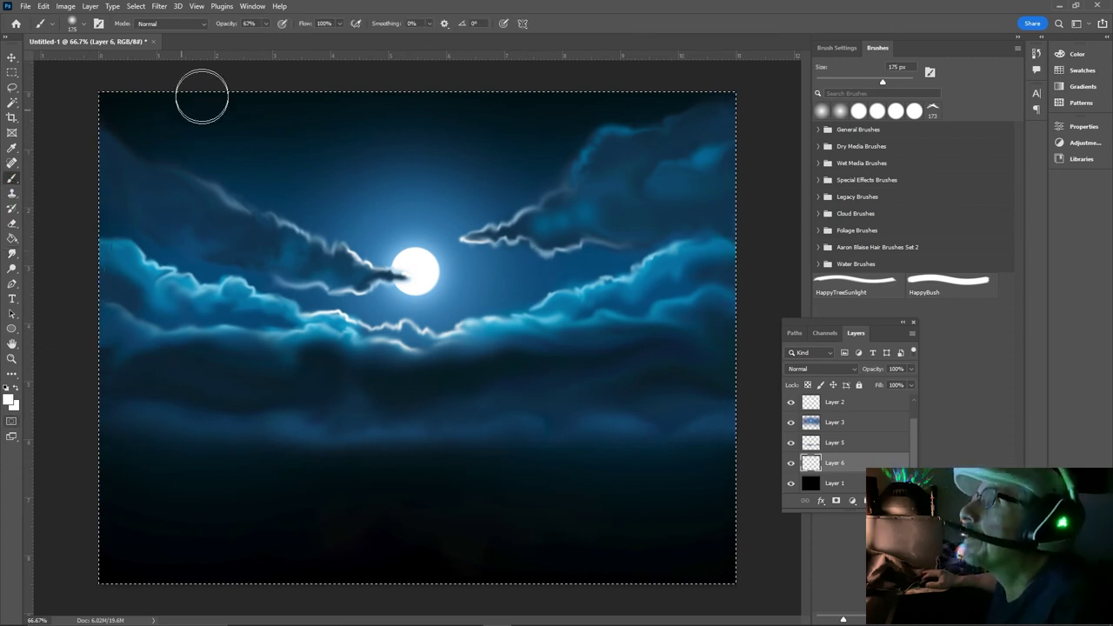
Shrink the brush to a tiny 7 px size
click(85, 24)
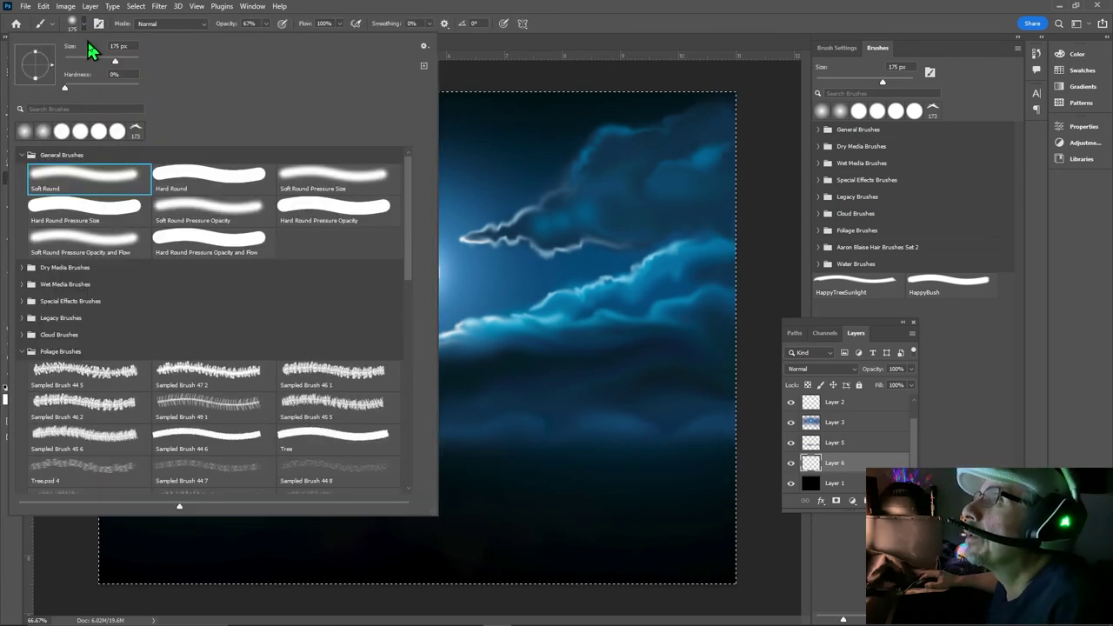
drag(73, 61, 68, 60)
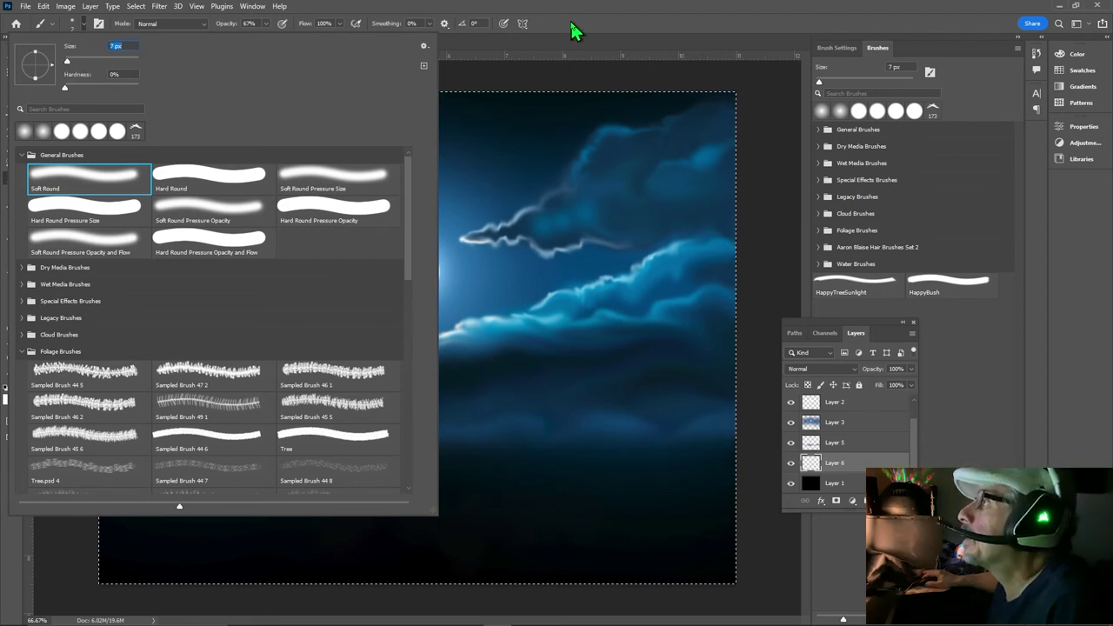
key(Return)
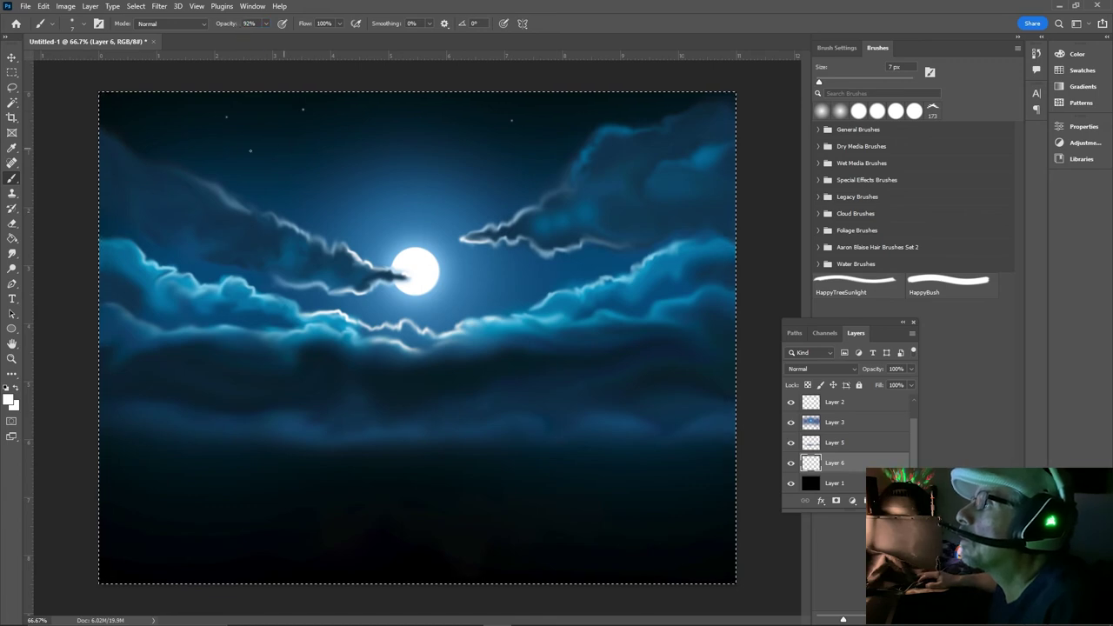
Paint seven small white star dots scattered across the upper sky and clouds
click(140, 114)
click(216, 153)
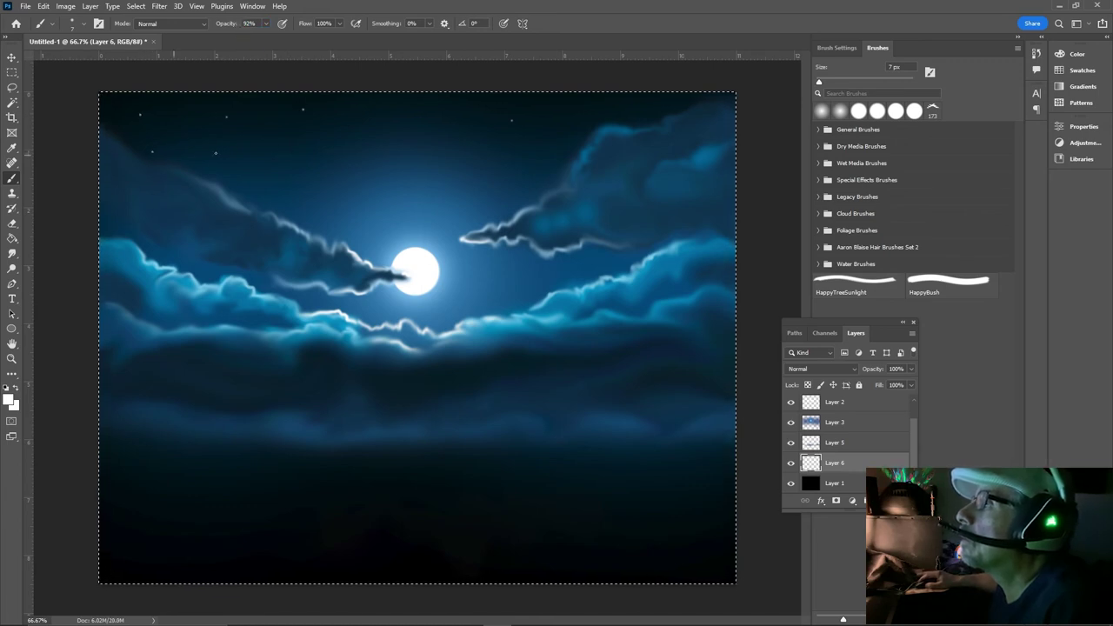
click(523, 129)
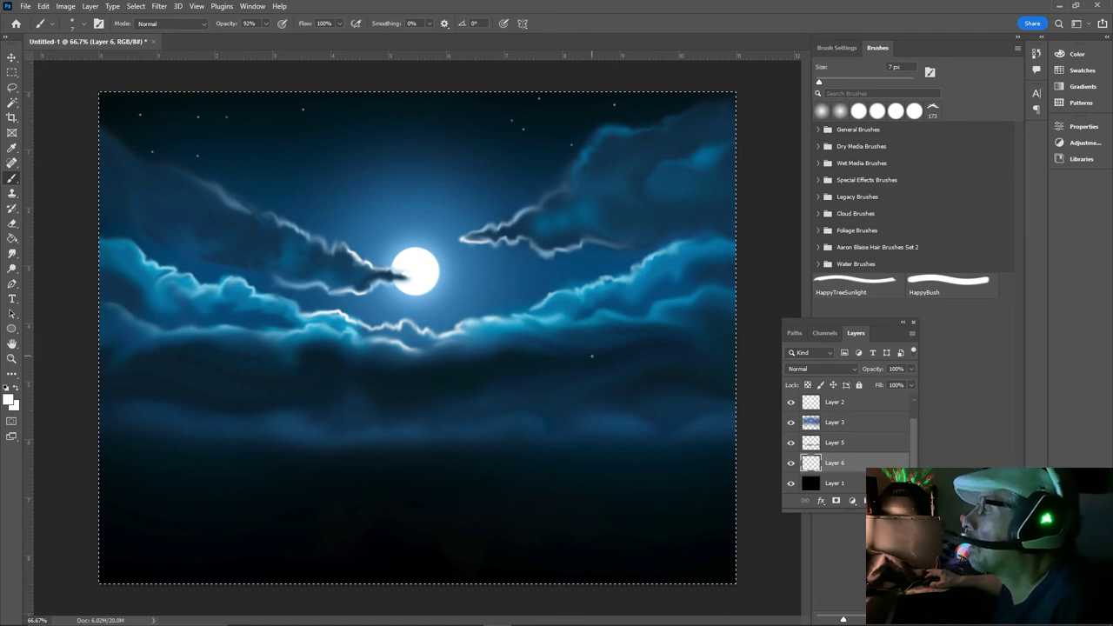
click(172, 241)
click(105, 103)
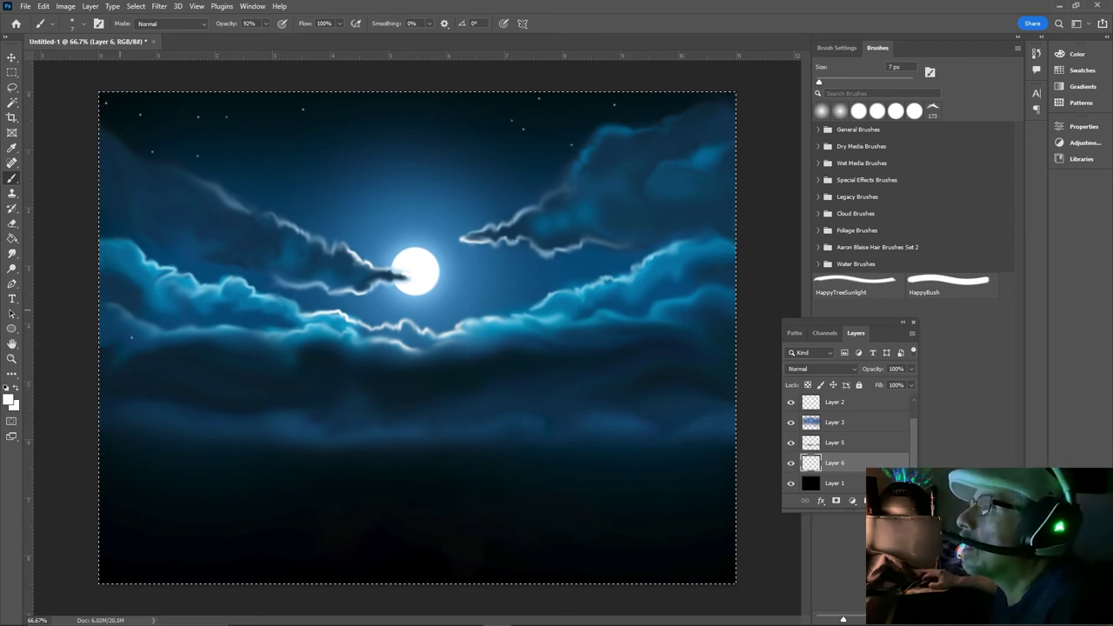
click(664, 100)
click(388, 314)
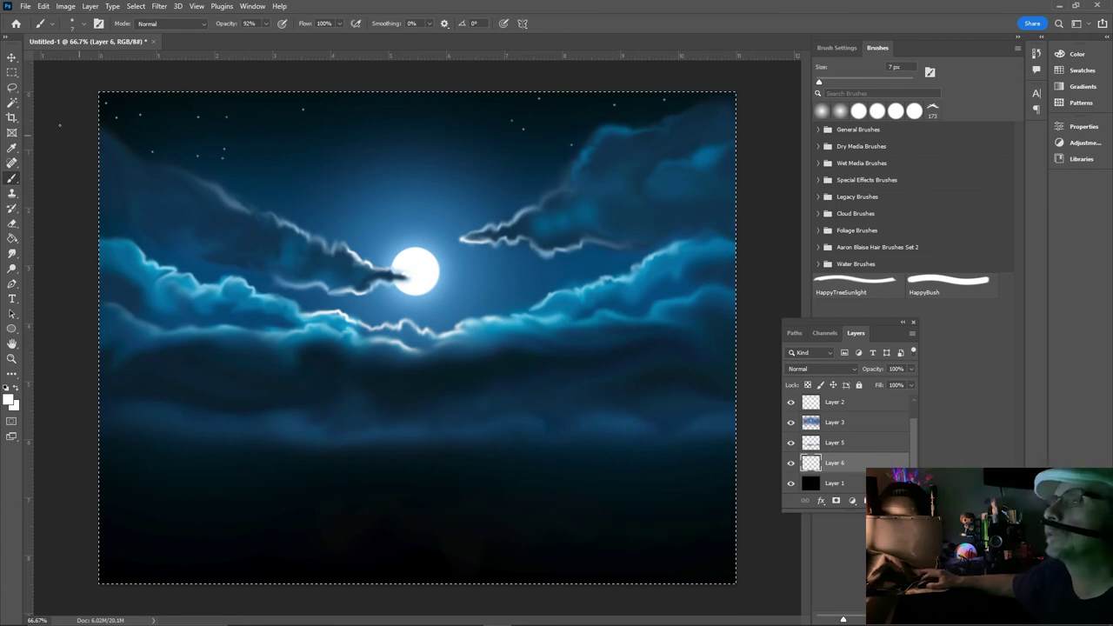
click(11, 73)
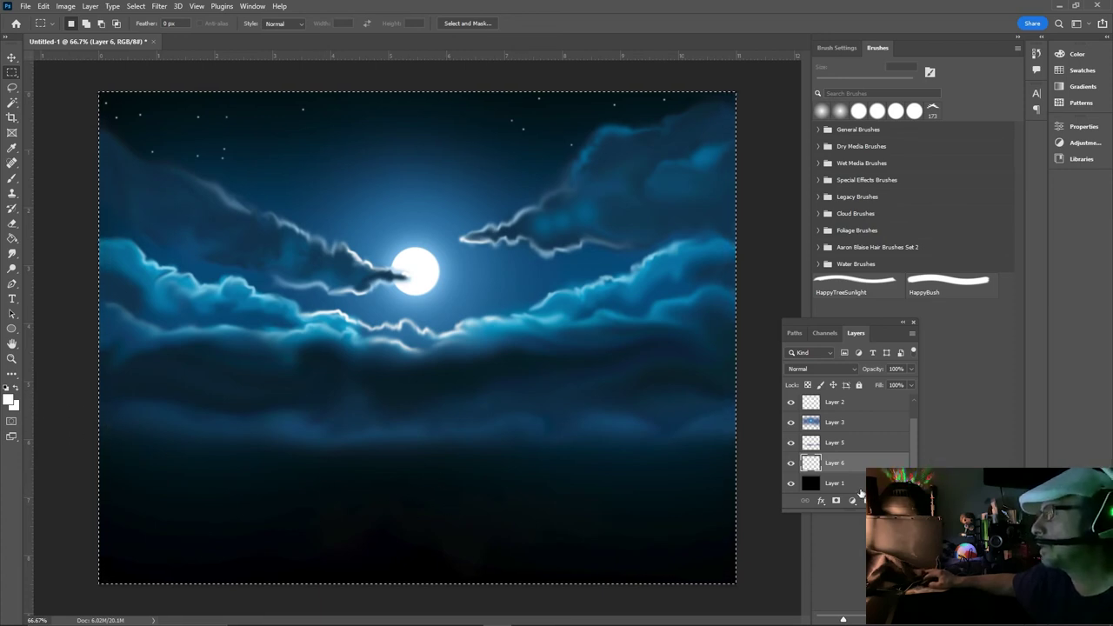
Add a new empty Layer 7 and toggle visibility of Layers 5 and 3 to compare
key(ctrl+shift+alt+n)
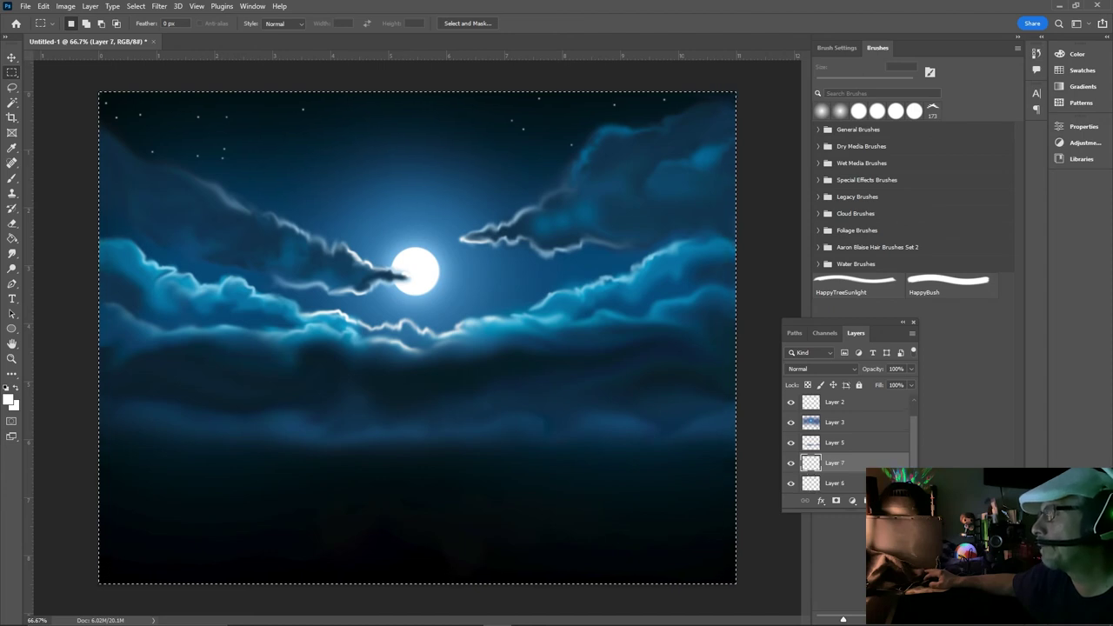
scroll(858, 452, down, 1)
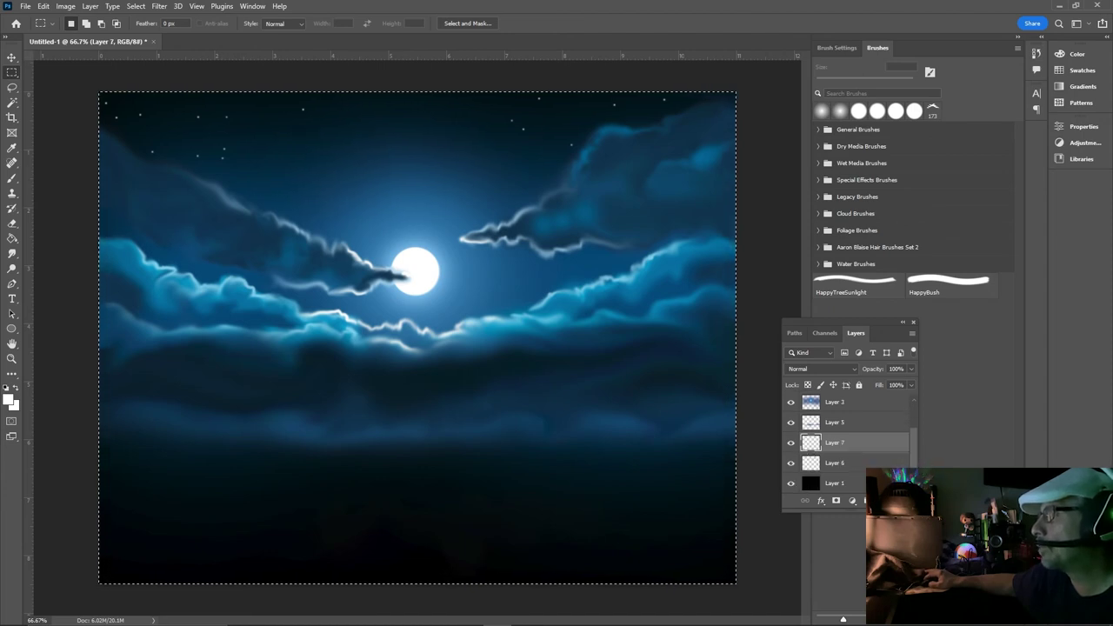
double_click(834, 442)
click(790, 445)
click(791, 423)
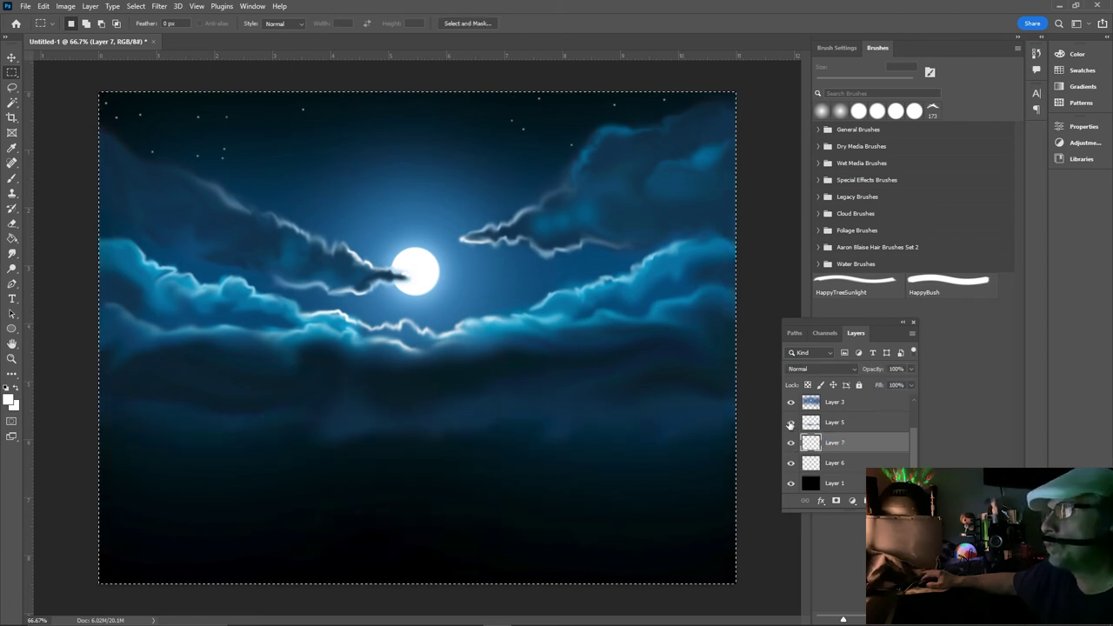
click(790, 423)
click(791, 403)
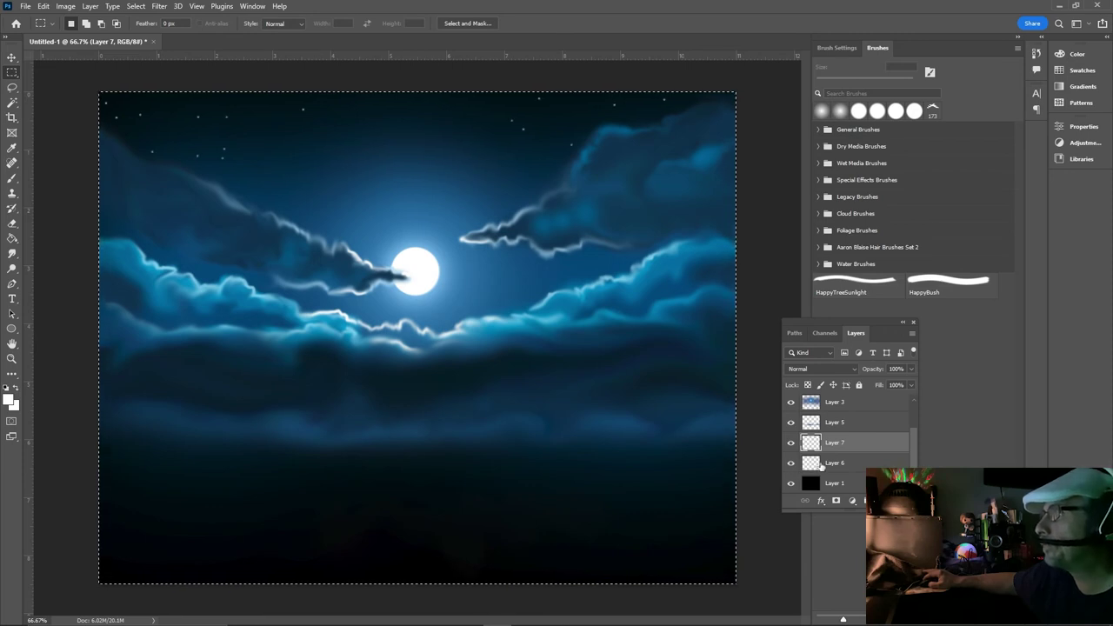
Rename the star layer (Layer 6) to 'stars'
double_click(833, 463)
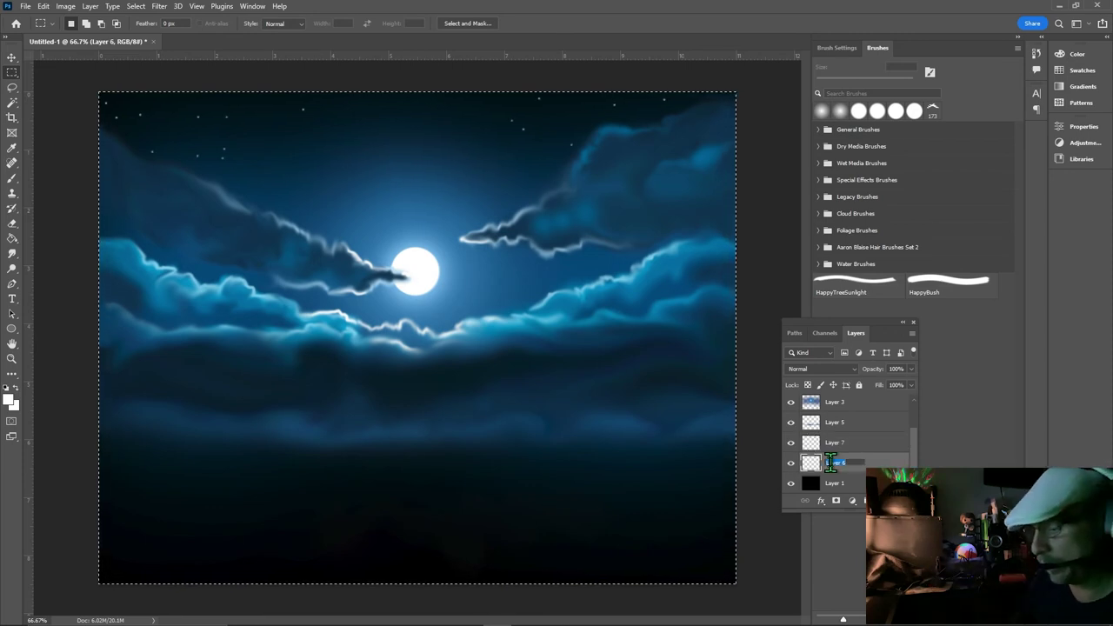
text(stars)
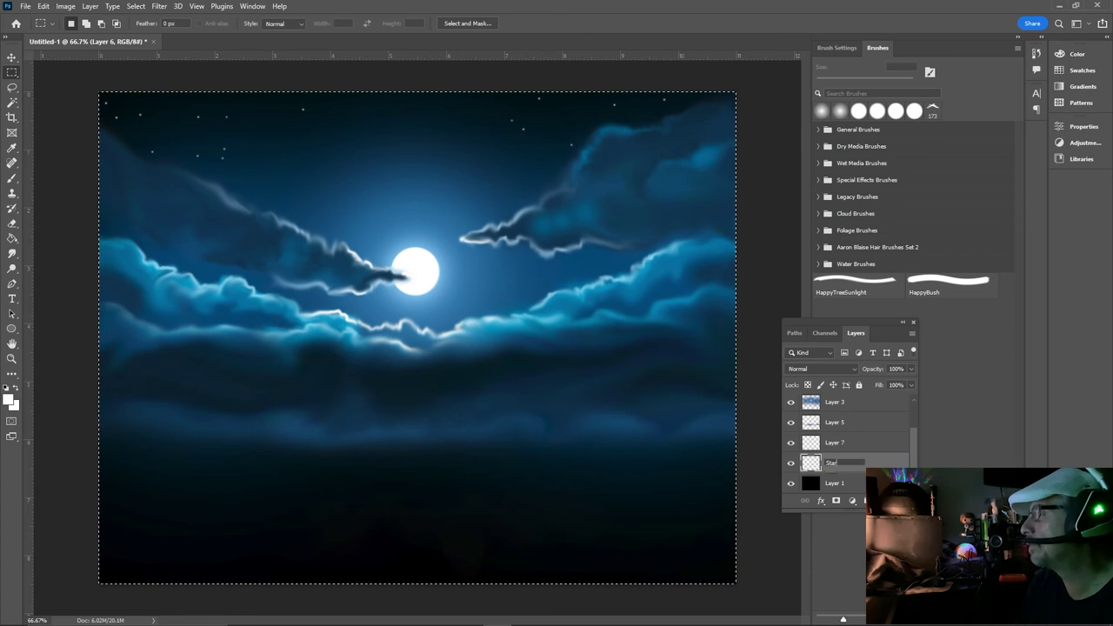
key(Return)
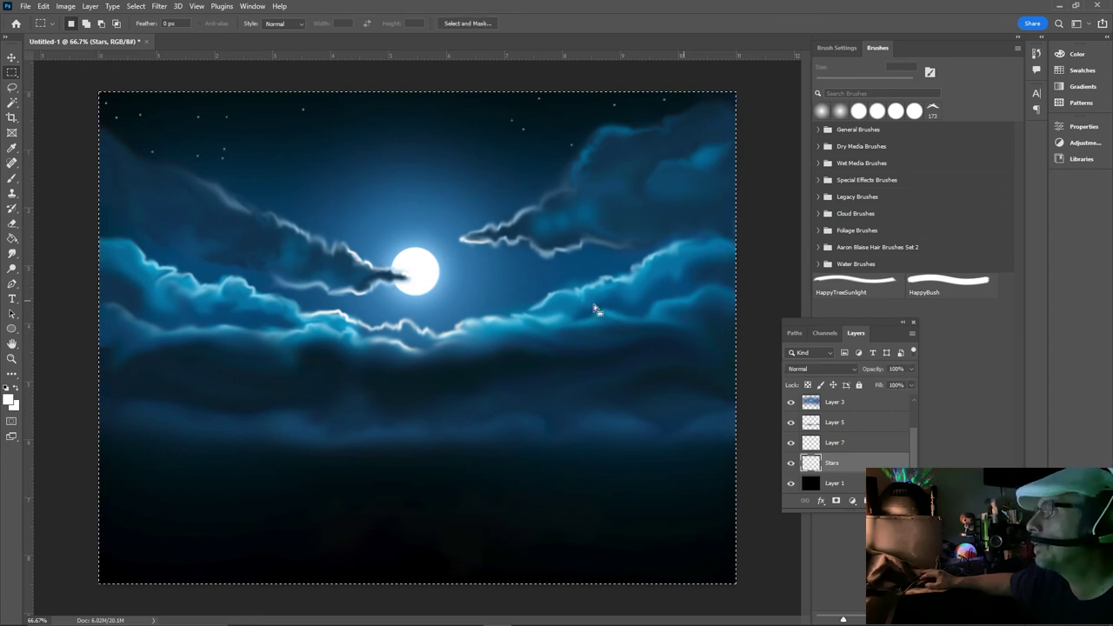
click(837, 423)
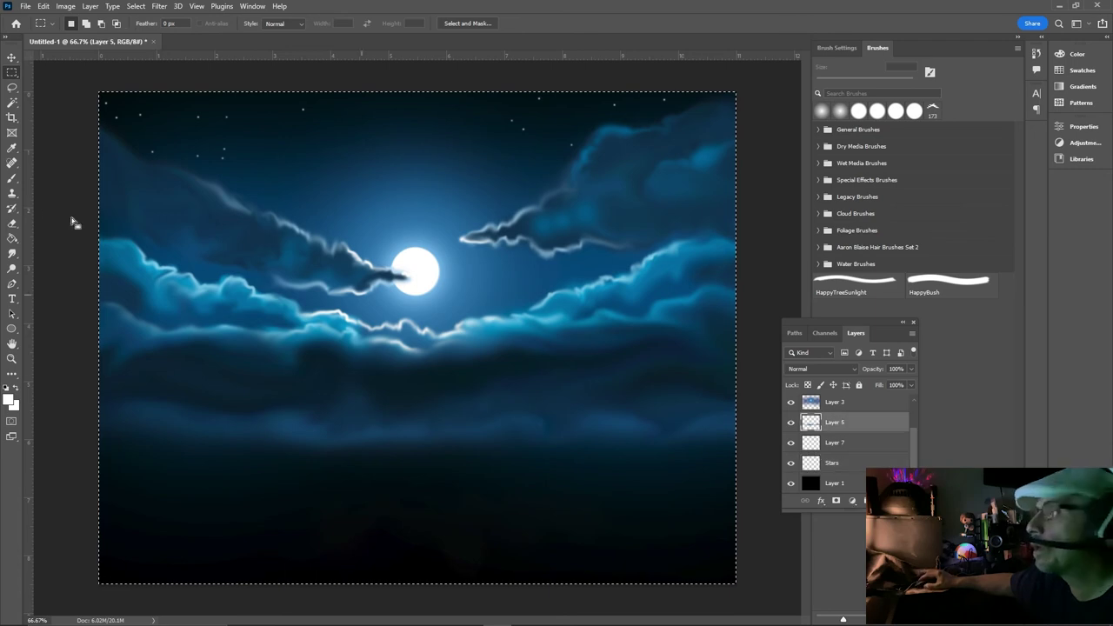
With a 250 px Smudge brush on Layer 4, soften the wisps right and left of the moon
click(12, 253)
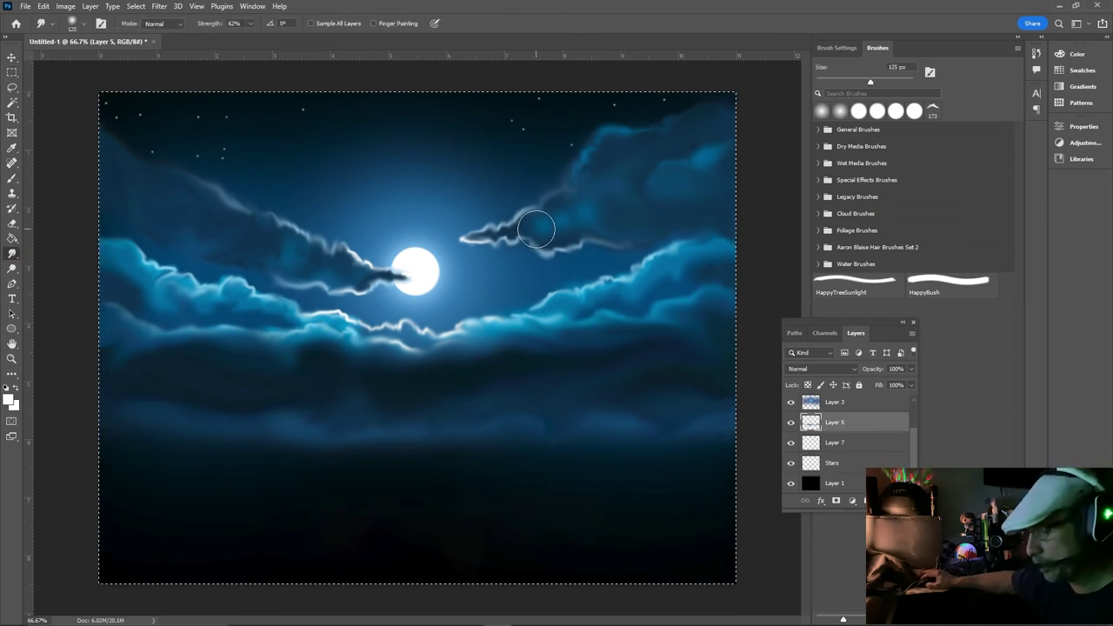
key(bracketright)
key(bracketright)
key(bracketright)
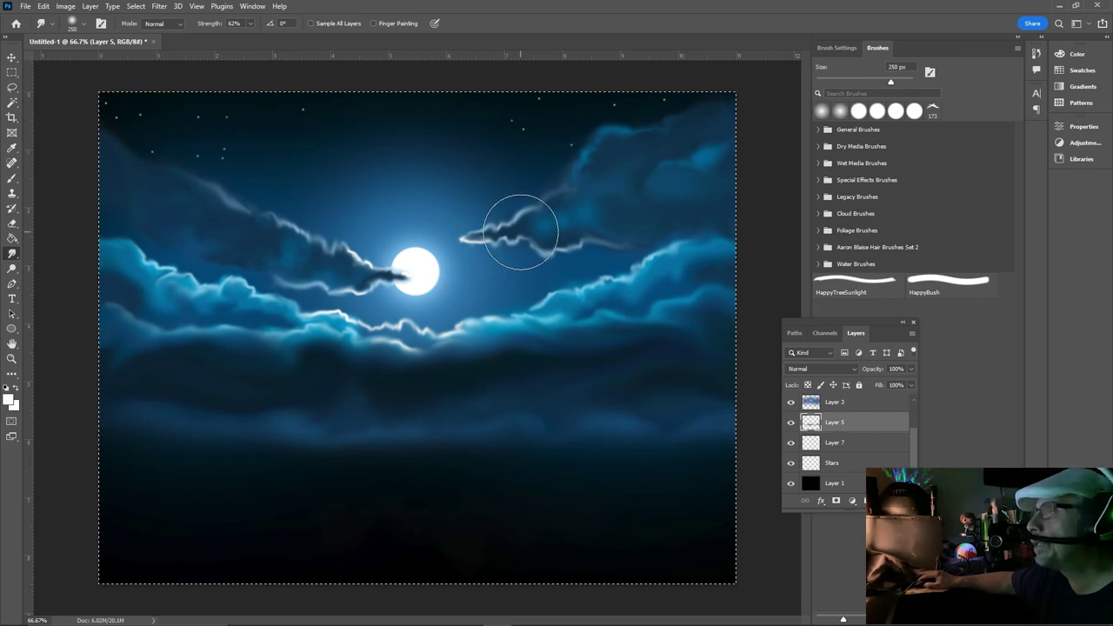
click(841, 445)
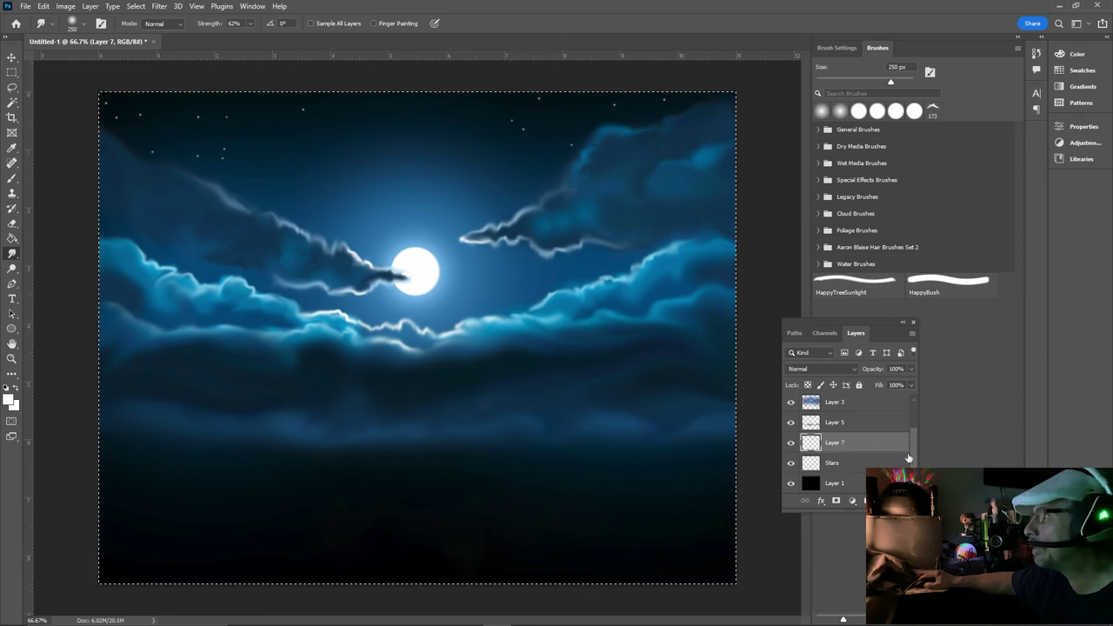
drag(912, 446, 913, 406)
click(869, 407)
mouse_move(577, 238)
mouse_down()
mouse_move(485, 223)
mouse_move(492, 236)
mouse_move(477, 218)
mouse_move(553, 216)
mouse_move(596, 162)
mouse_move(693, 142)
mouse_move(653, 159)
mouse_up()
drag(312, 230, 304, 218)
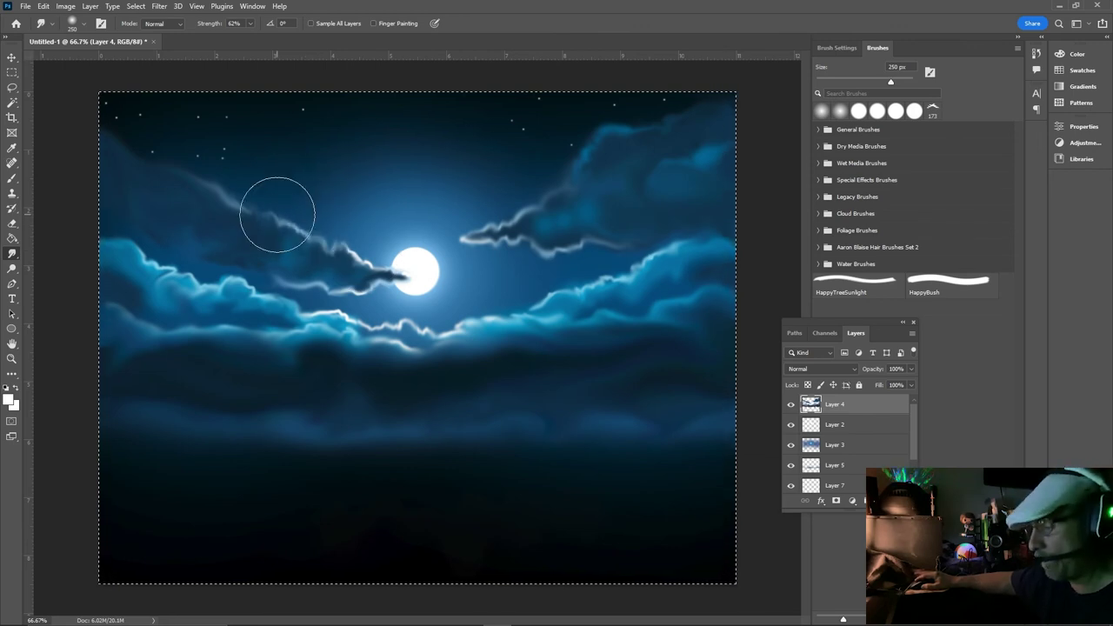
Shrink the Smudge brush to 60 px for finer cloud-edge blending
key(bracketleft)
key(bracketleft)
key(bracketleft)
key(bracketleft)
key(bracketleft)
key(bracketleft)
key(bracketleft)
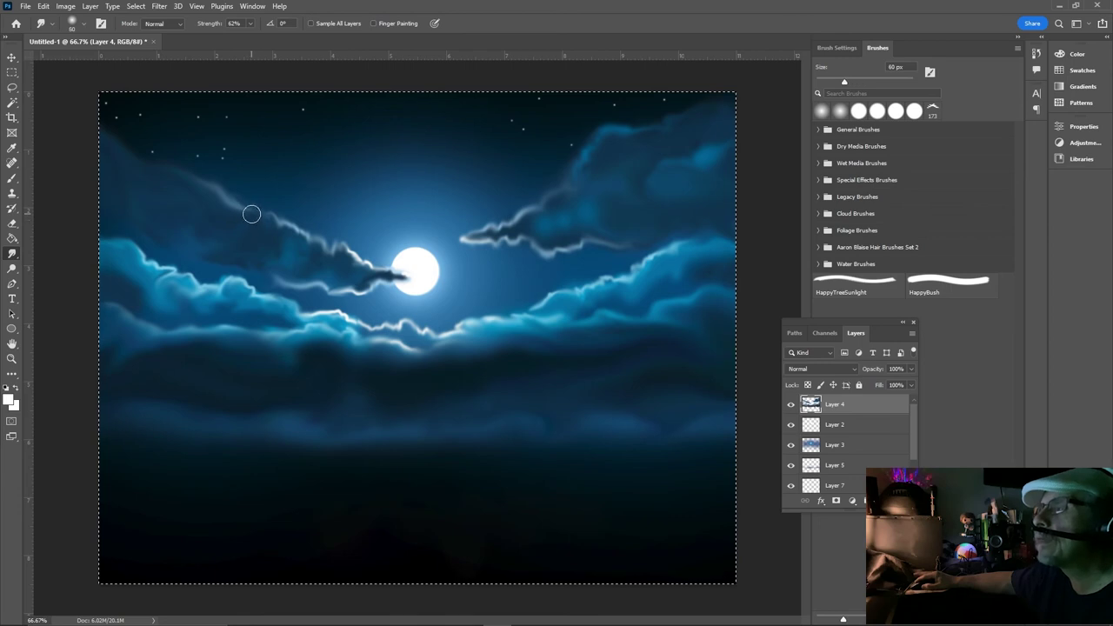
key(bracketleft)
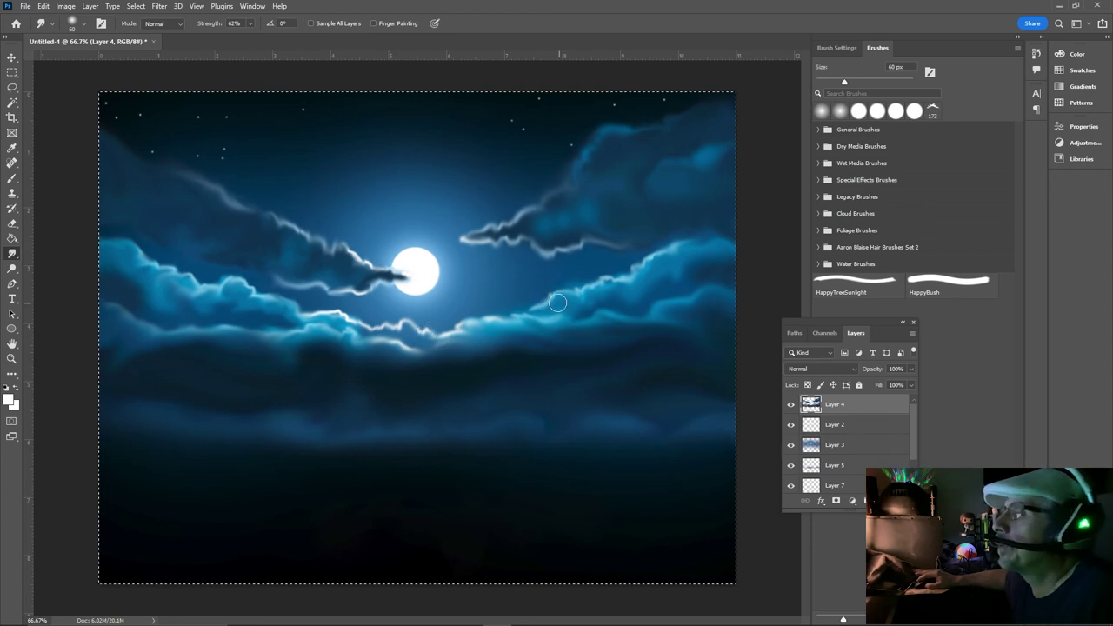
click(12, 358)
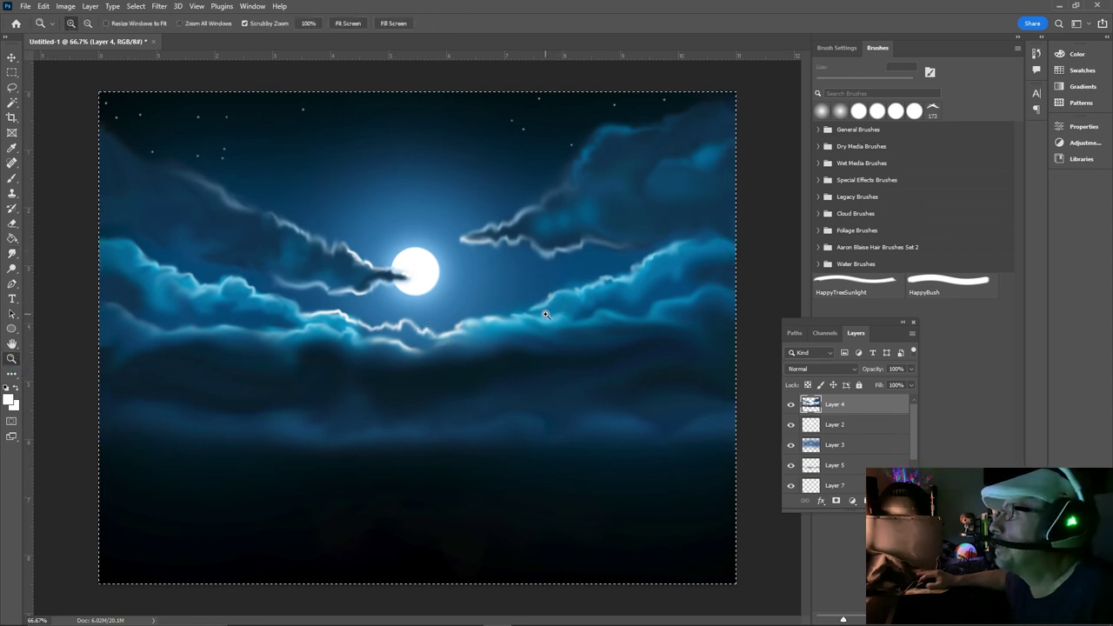
Zoom in and soften the right-hand wisp's edge with a 35 px Smudge brush
drag(546, 315, 561, 278)
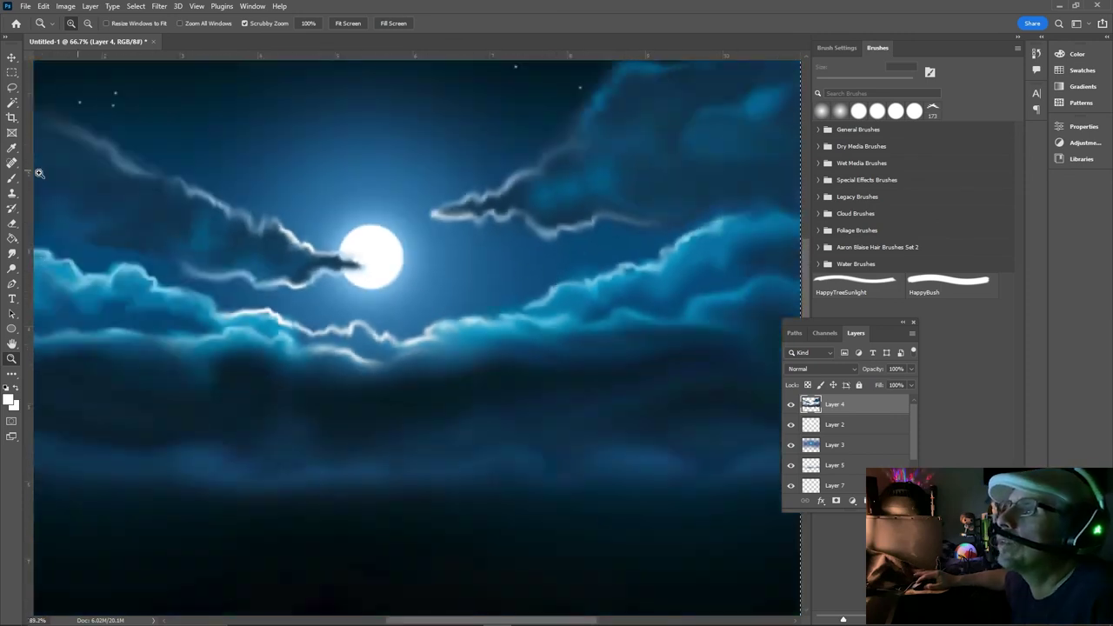
click(12, 177)
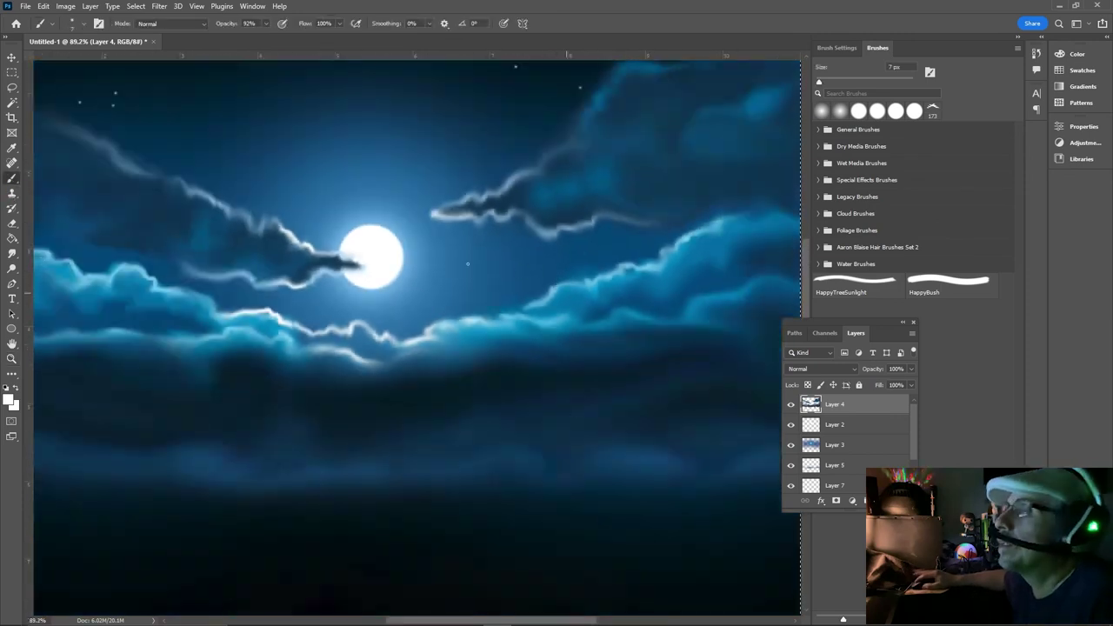
key(bracketright)
key(bracketright)
key(bracketright)
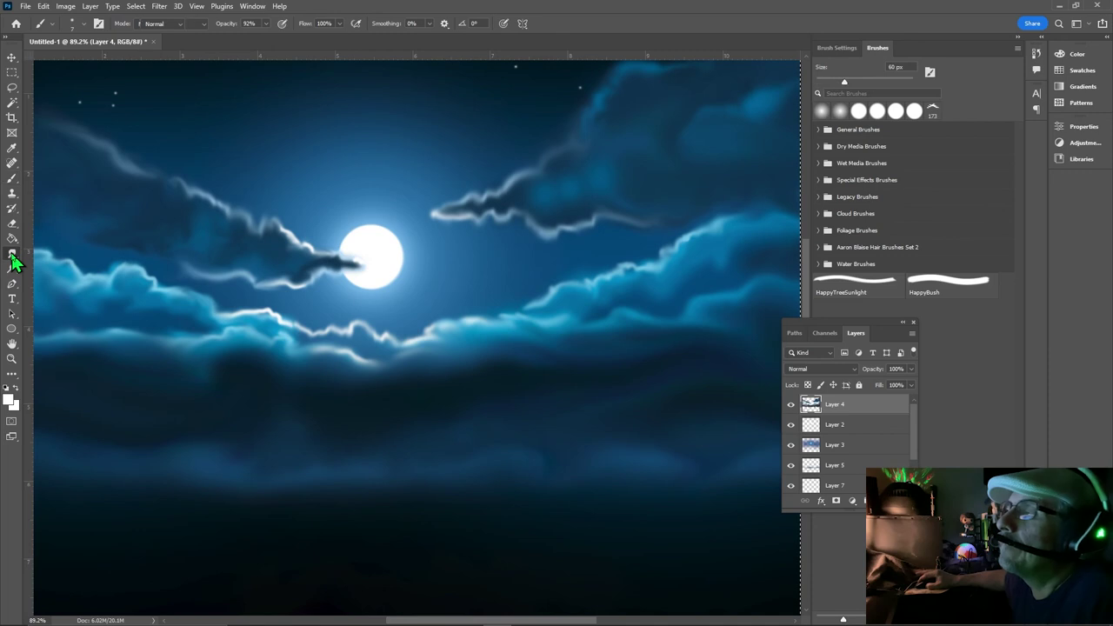
click(13, 256)
key(bracketleft)
key(bracketleft)
key(bracketleft)
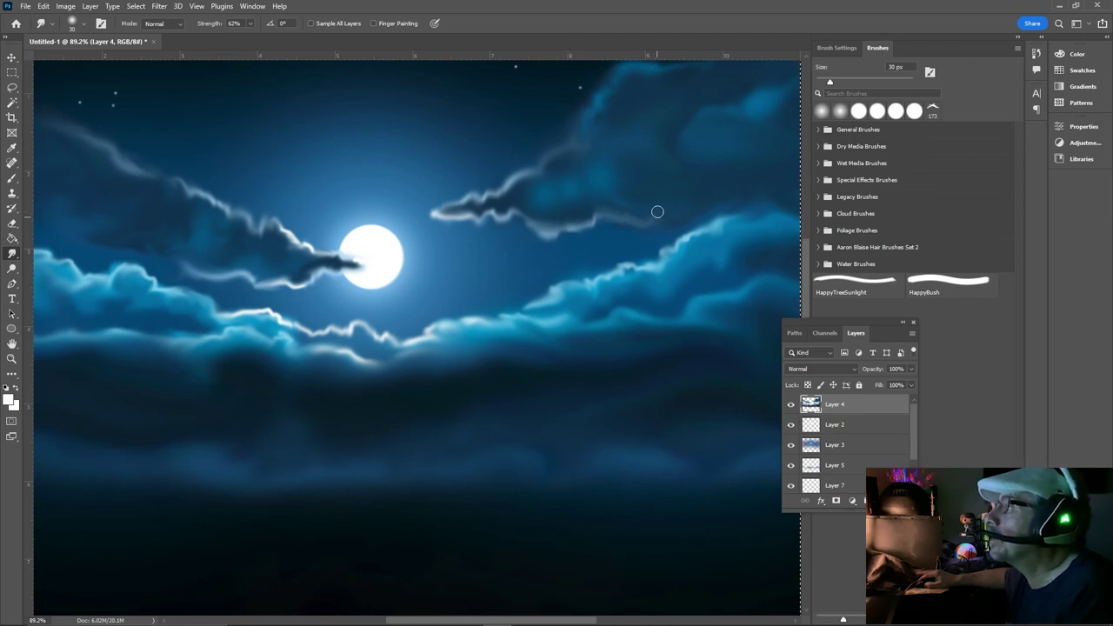
drag(625, 201, 616, 219)
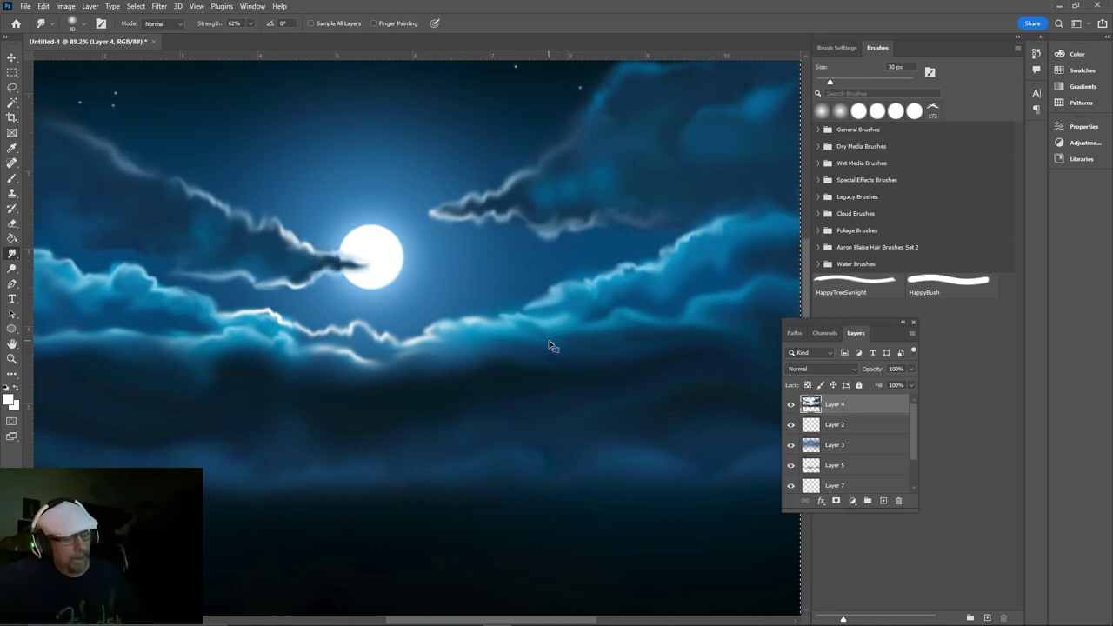
key(ctrl+minus)
key(ctrl+minus)
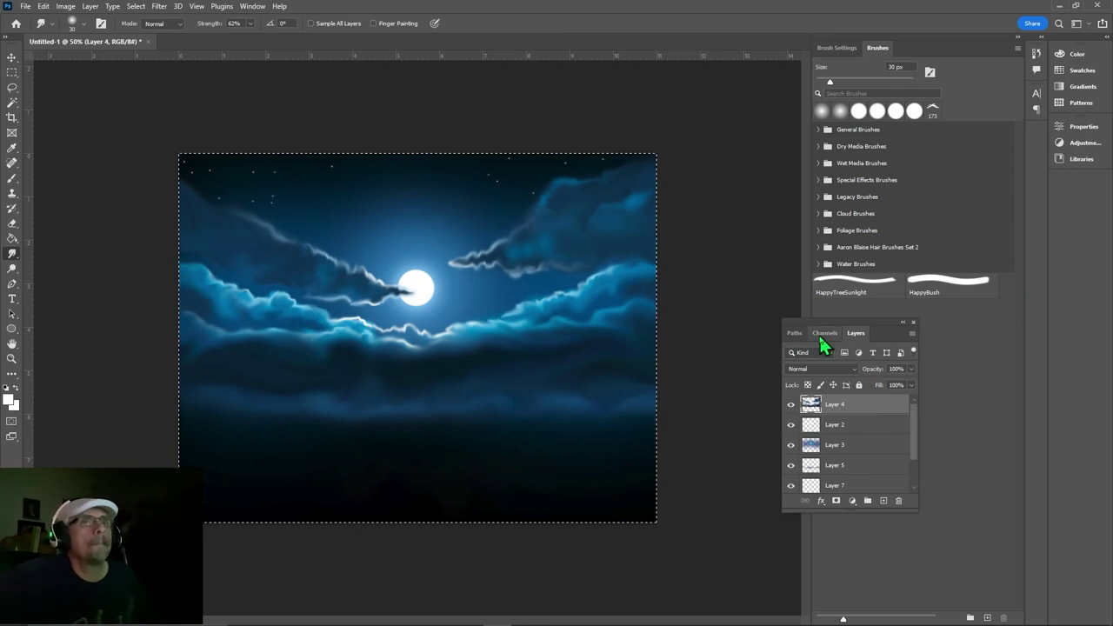
Add a new empty Layer 8 directly above the black background Layer 1
drag(912, 439, 921, 482)
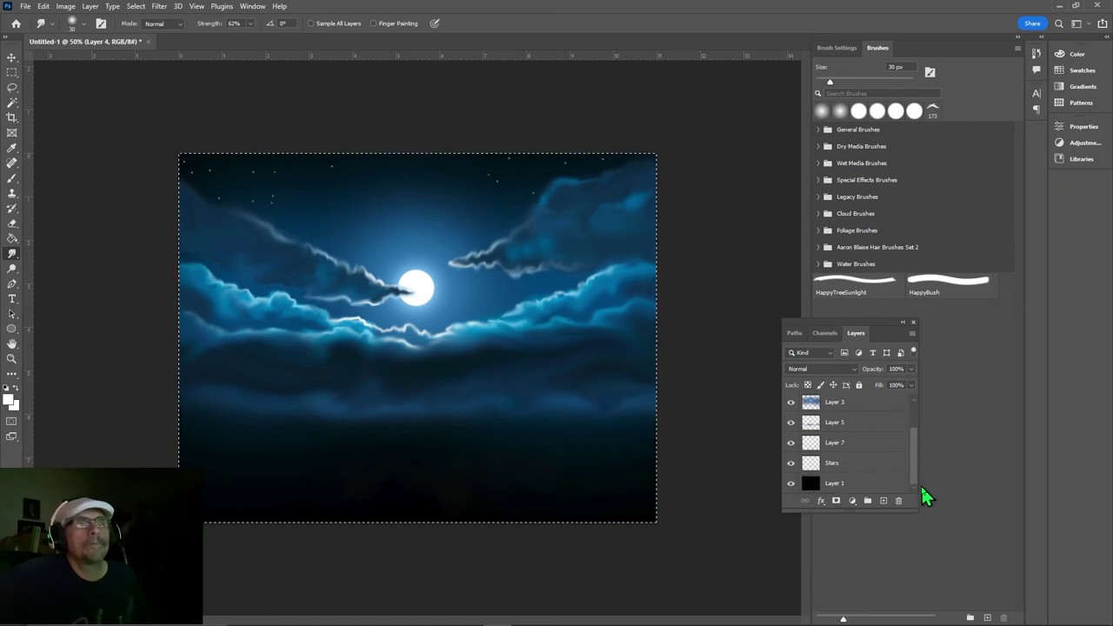
click(837, 485)
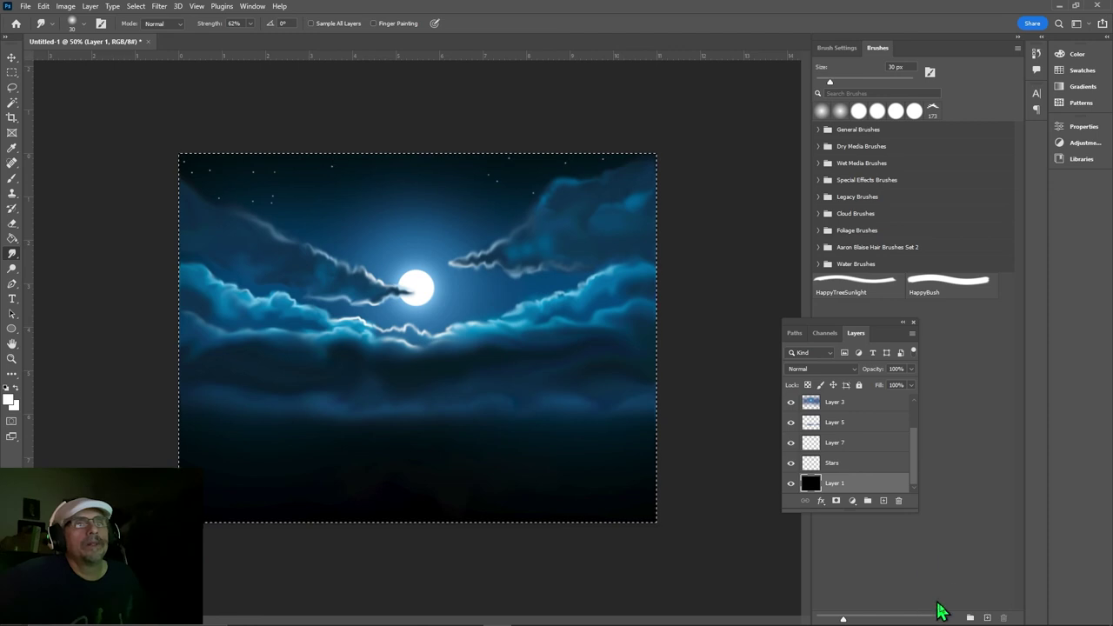
click(884, 501)
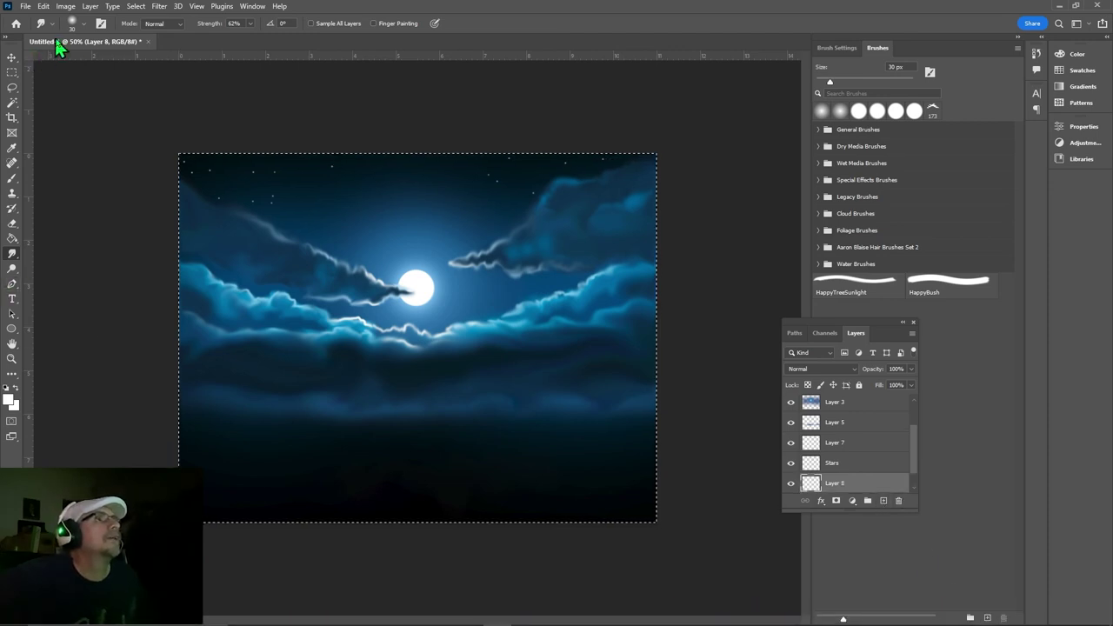
Load the Sampled Brush 52 2 preset from the Water Brushes set
click(82, 24)
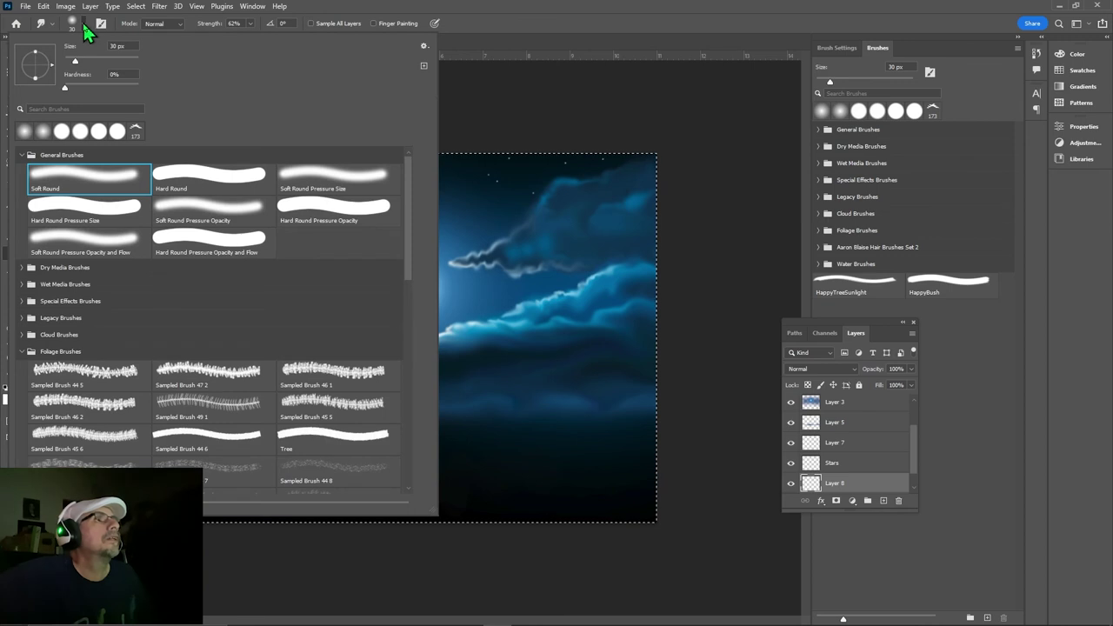
click(20, 351)
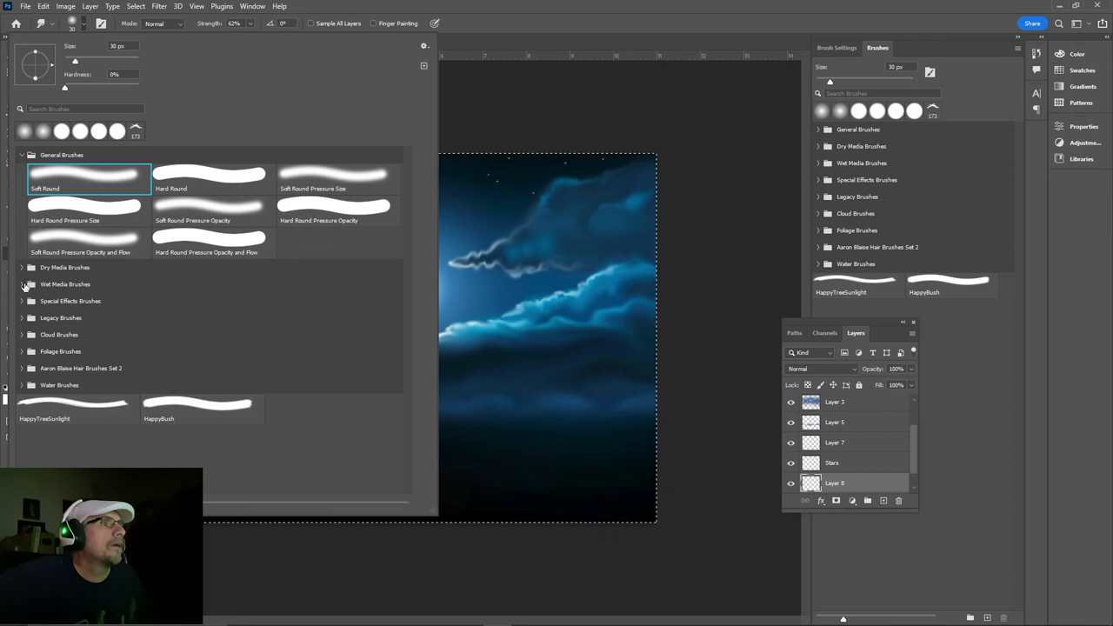
click(20, 284)
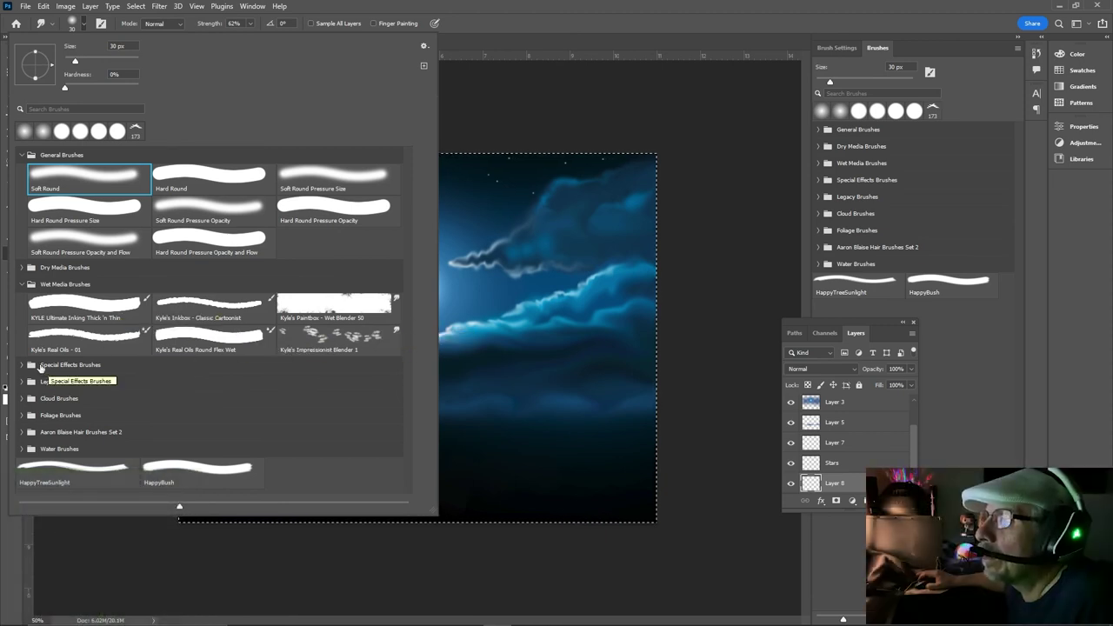
click(46, 450)
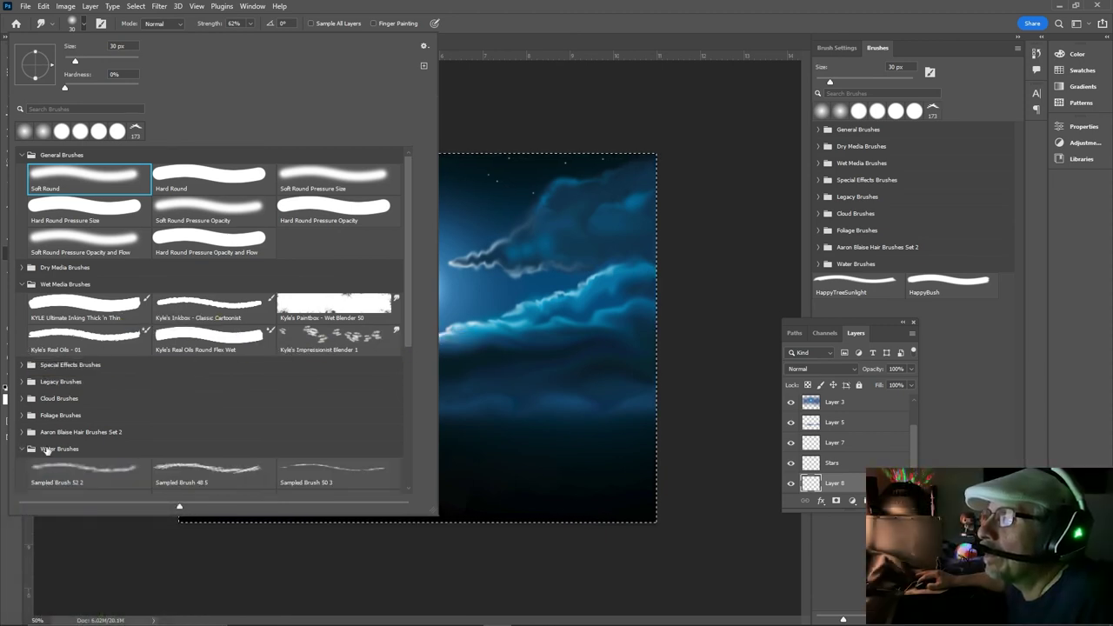
scroll(78, 426, down, 1)
scroll(113, 391, down, 1)
scroll(148, 365, down, 2)
scroll(185, 330, down, 1)
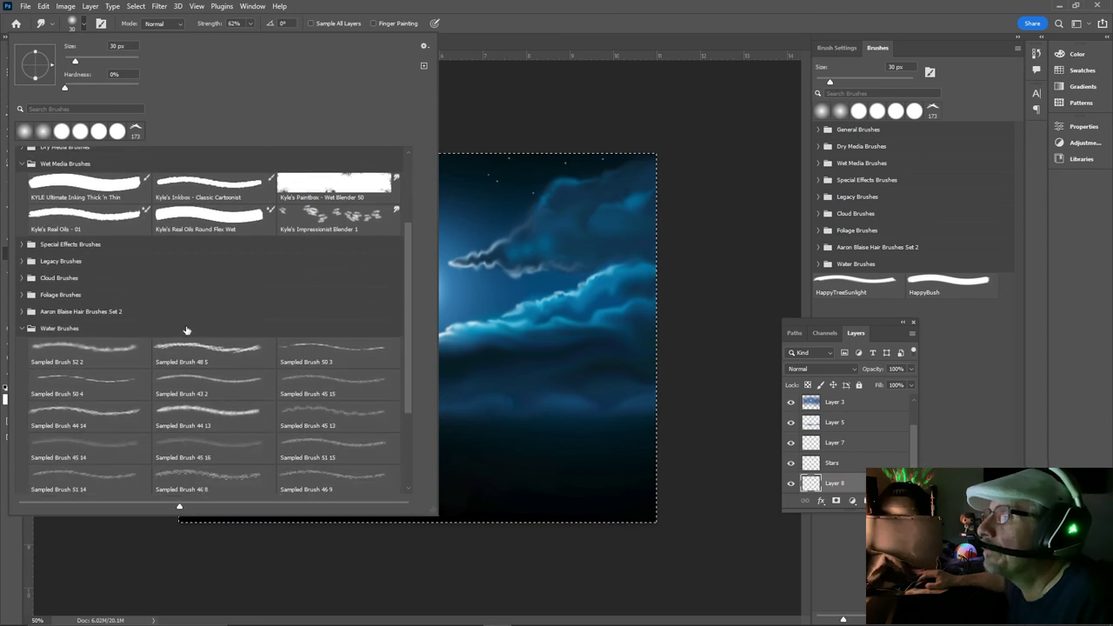
click(93, 350)
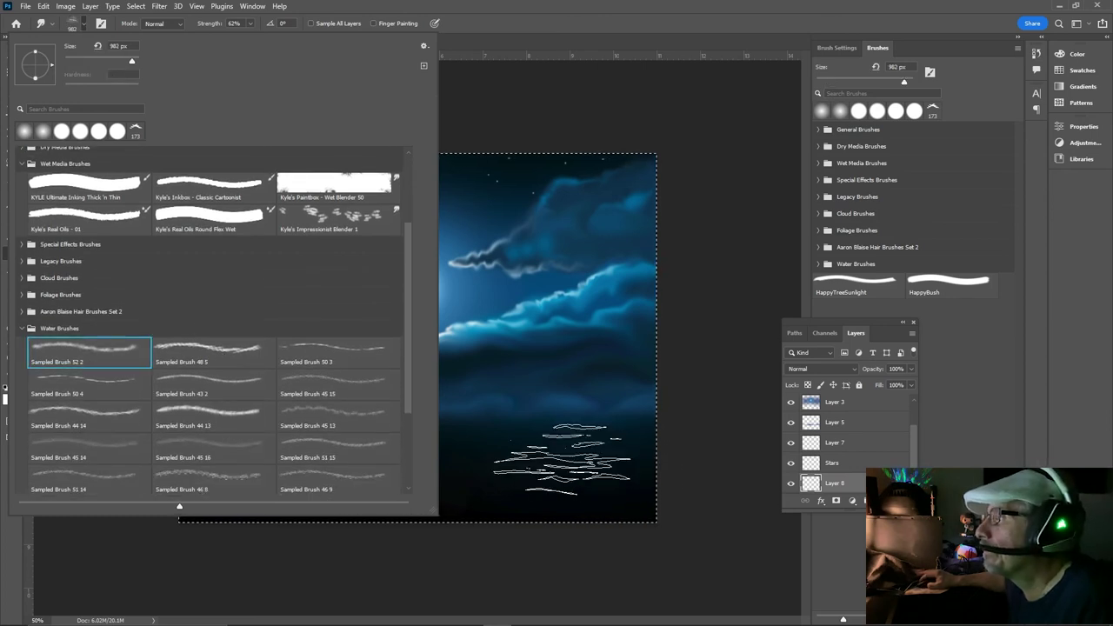
click(515, 26)
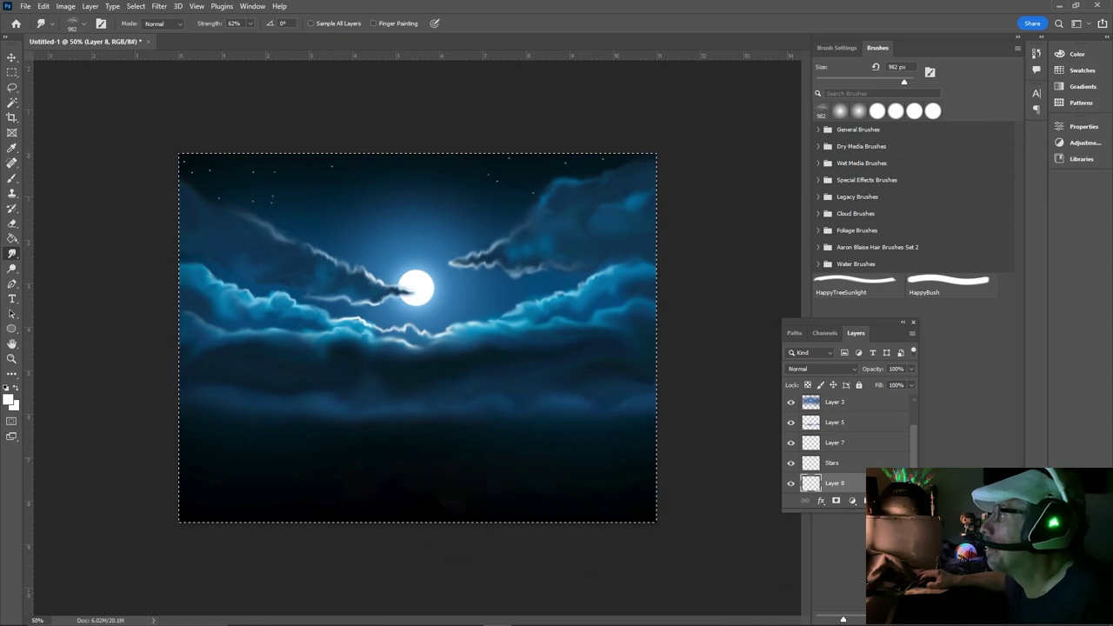
click(12, 178)
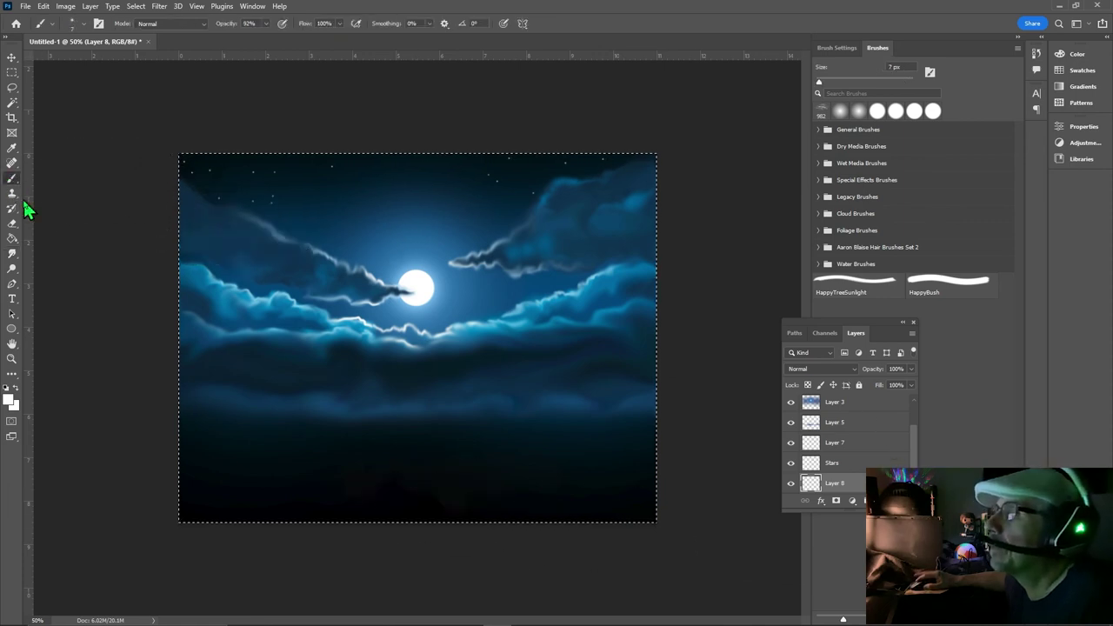
Paint white shimmering reflection streaks below the moon using Sampled Brush 52 2 at 600 px
click(84, 25)
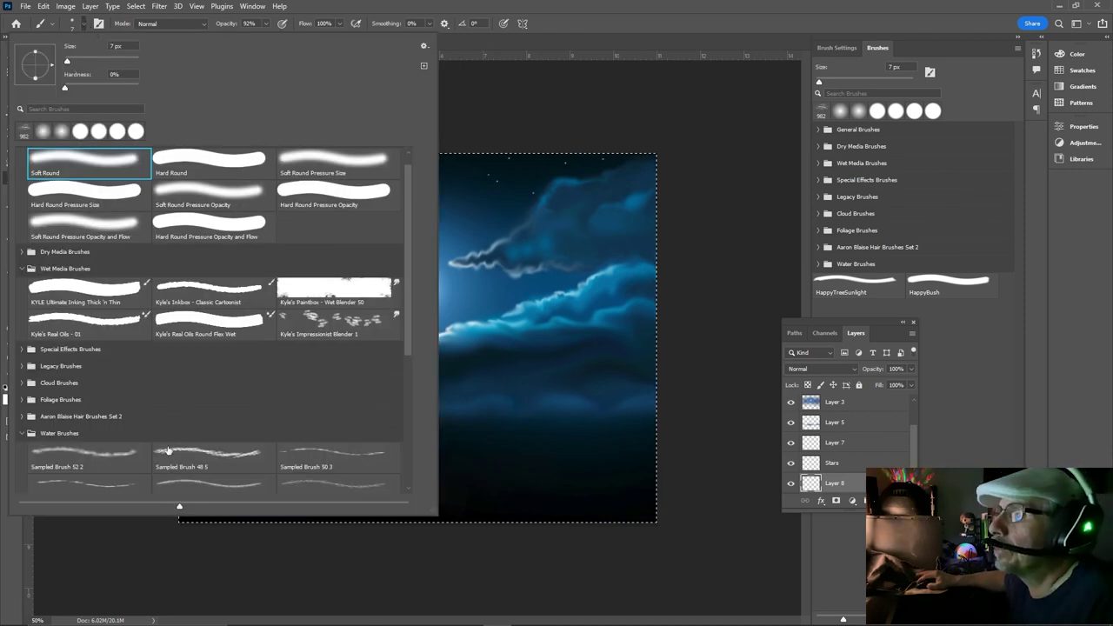
click(104, 461)
key(Escape)
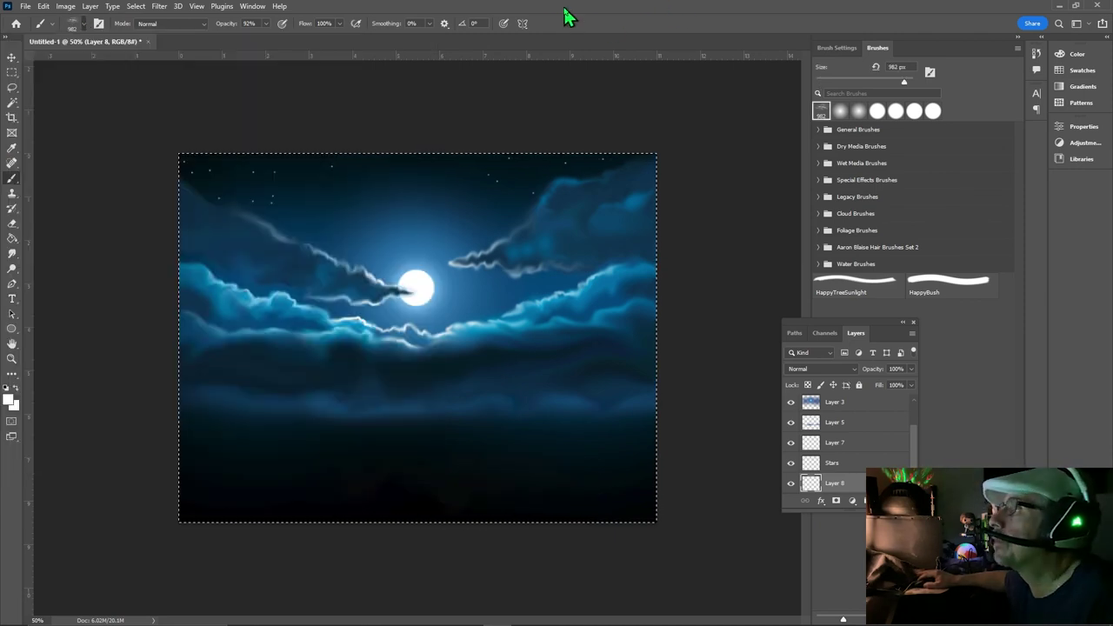
drag(348, 504, 500, 500)
mouse_move(400, 476)
mouse_down()
mouse_move(487, 474)
mouse_move(474, 463)
mouse_up()
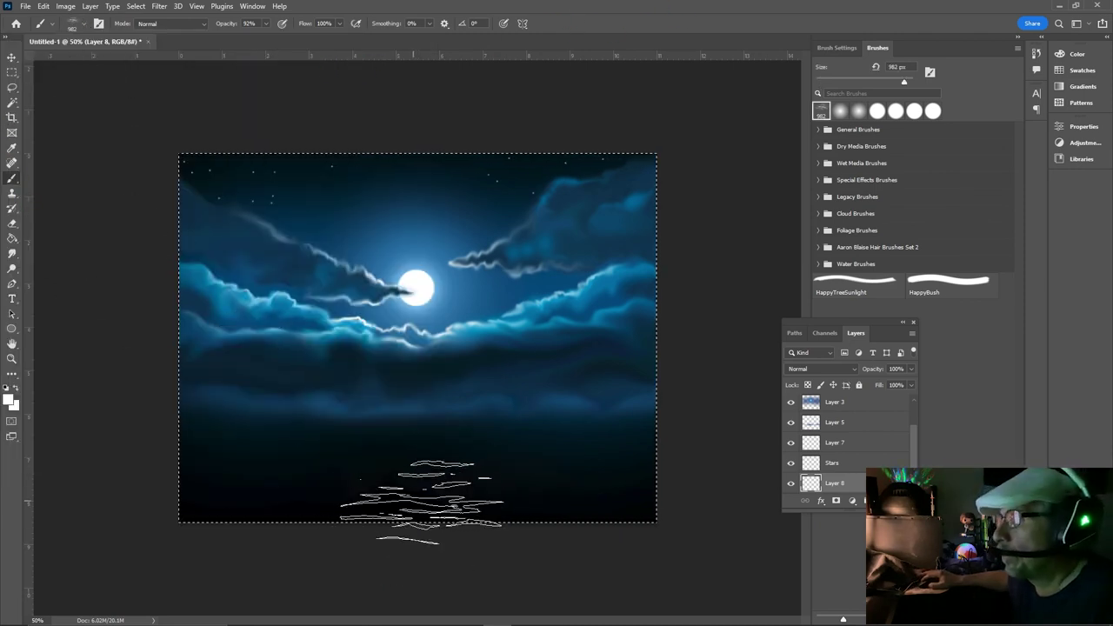
key(bracketleft)
key(bracketleft)
key(bracketleft)
key(bracketleft)
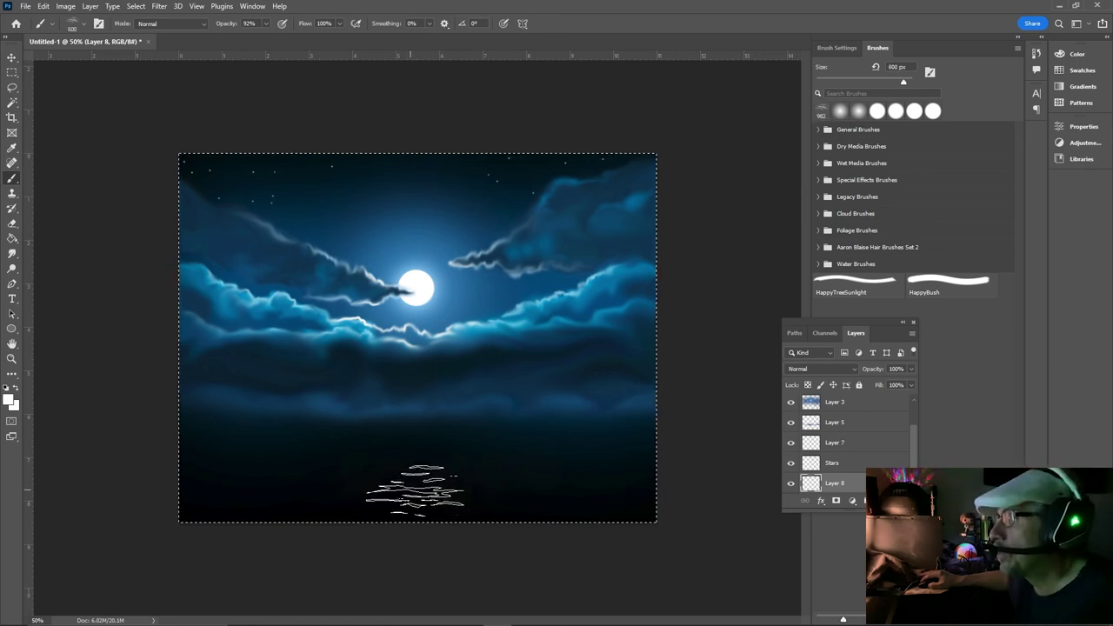
click(416, 490)
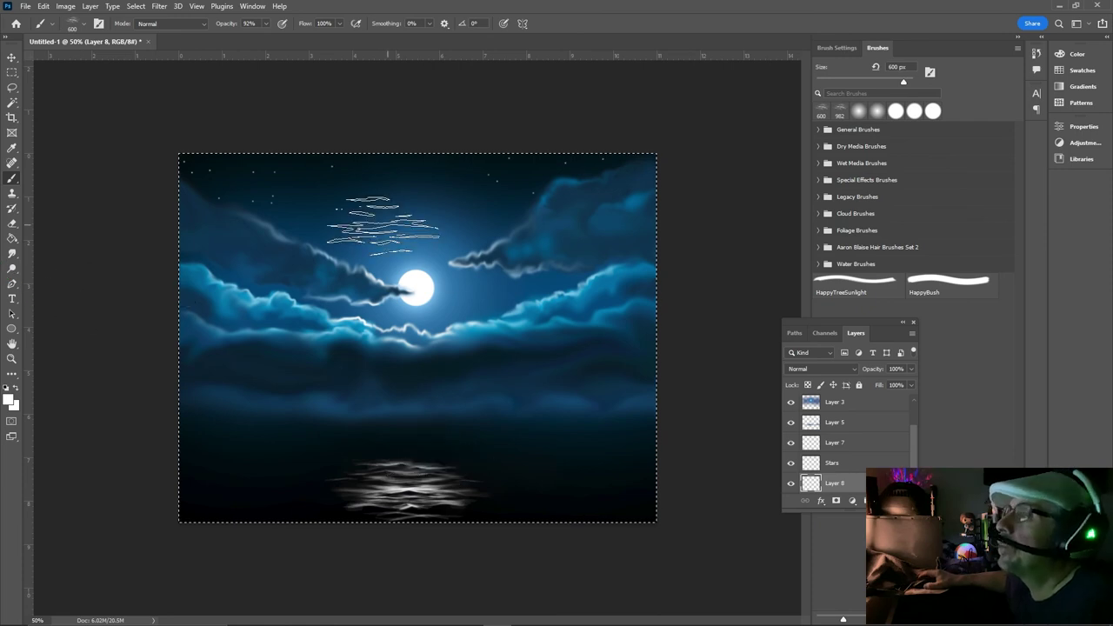
click(91, 26)
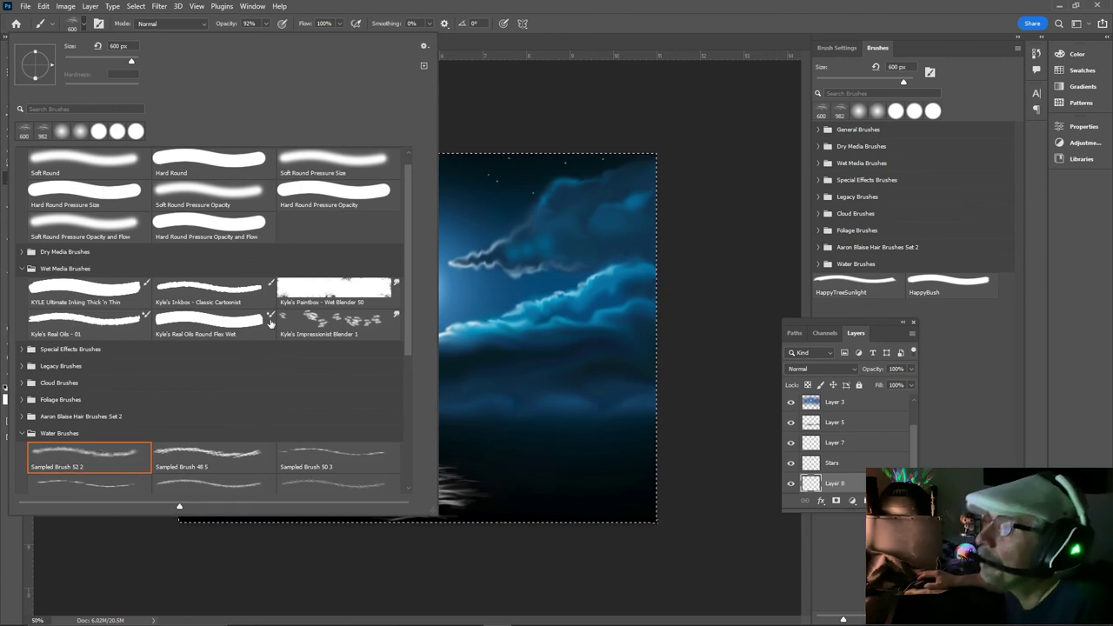
click(551, 18)
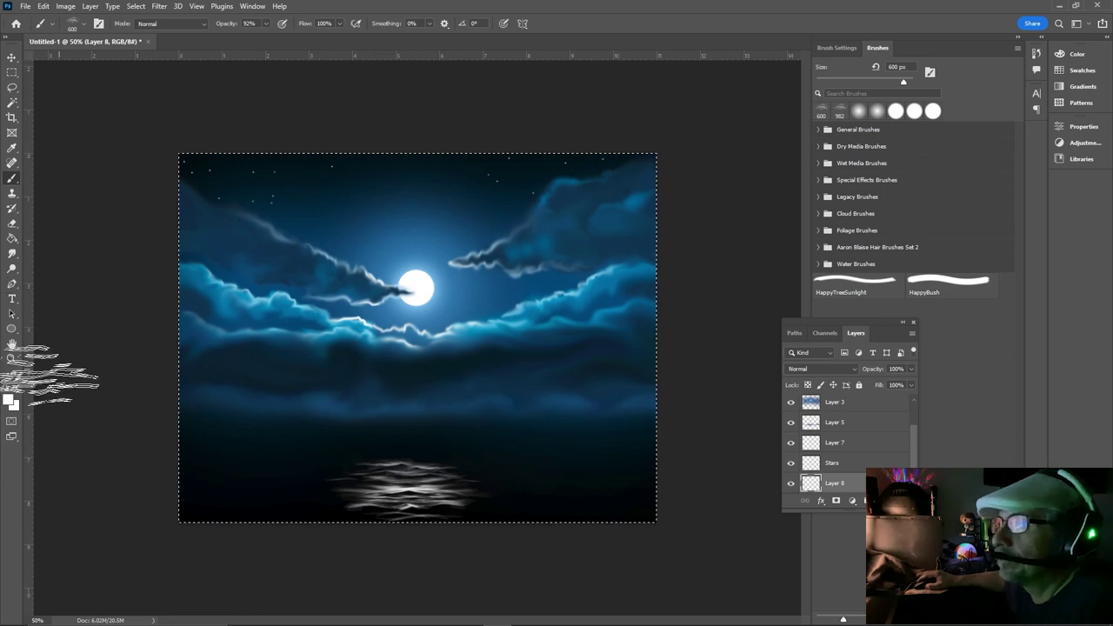
click(9, 400)
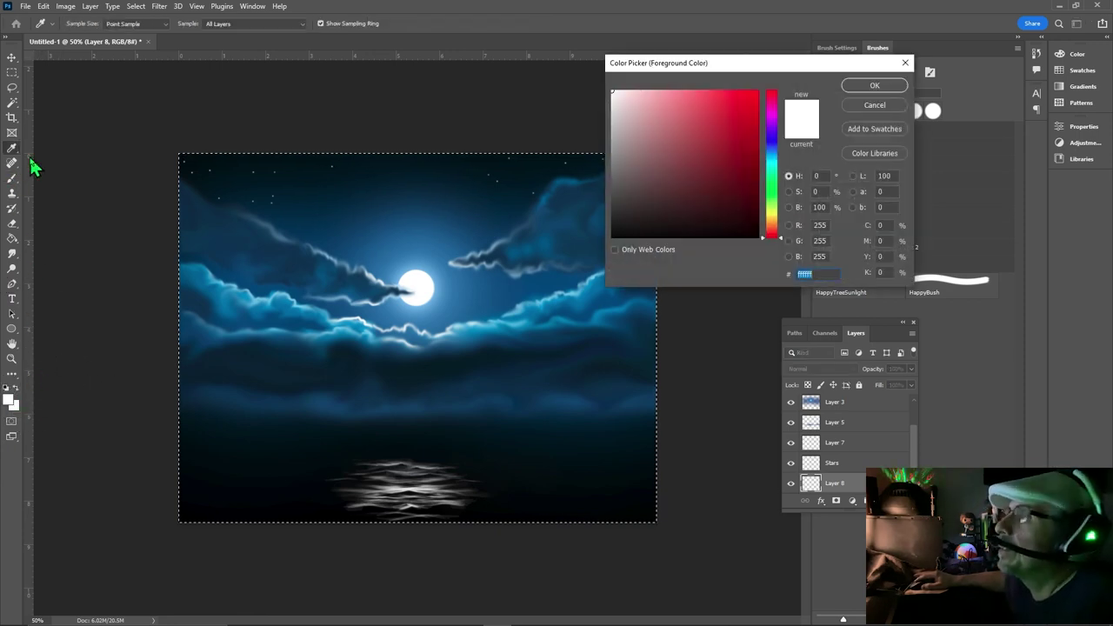
Keep white unchanged in the picker, then sample a dark blue near the horizon as the painting colour
click(875, 105)
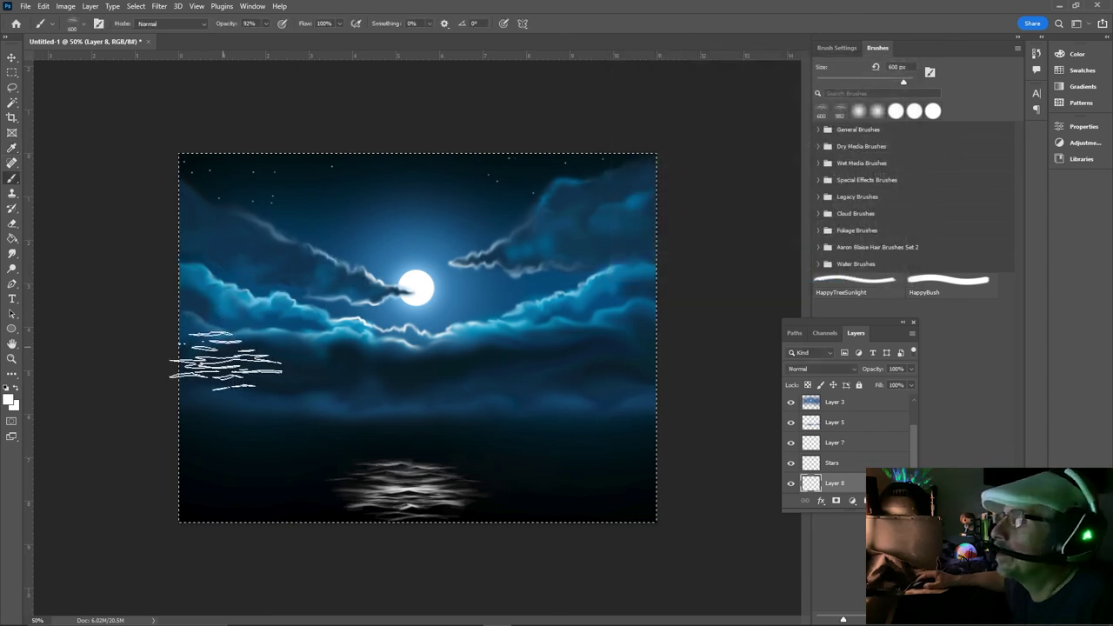
click(11, 148)
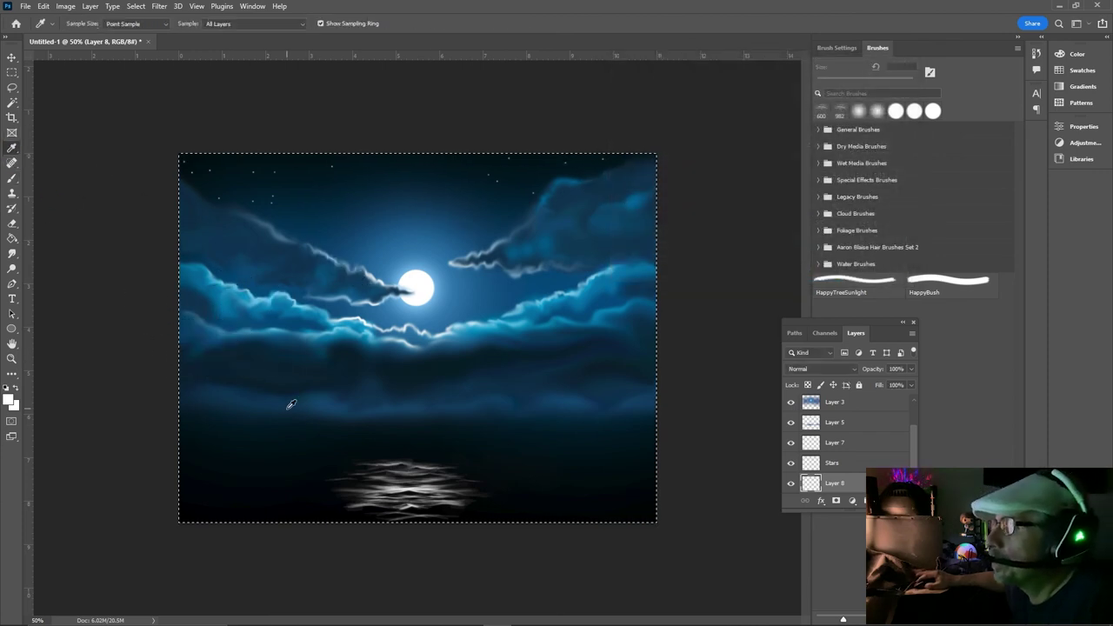
click(207, 403)
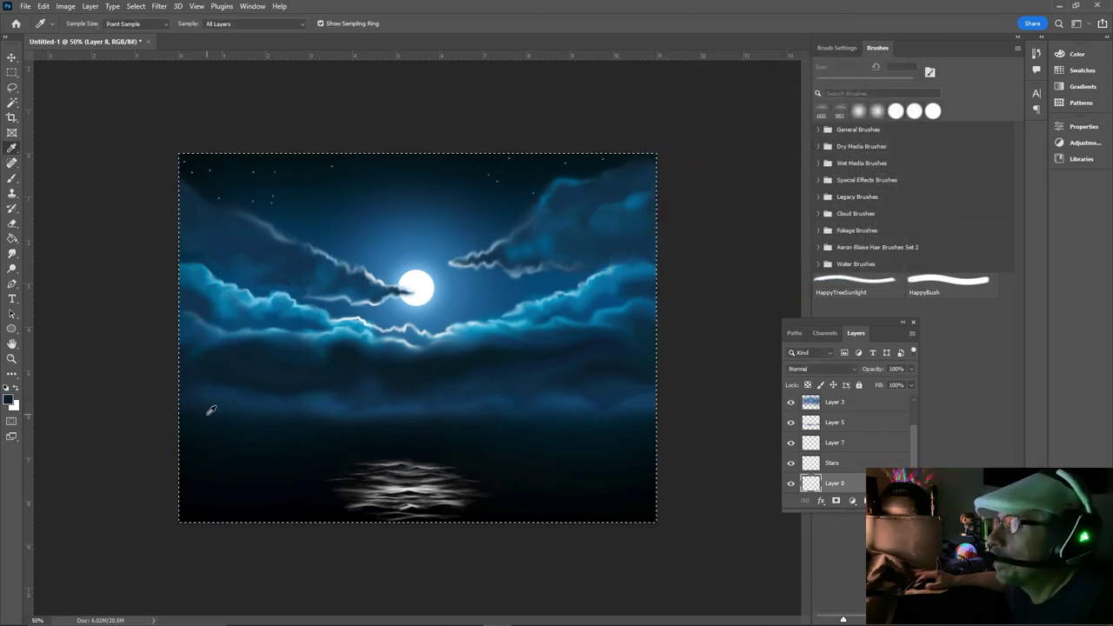
click(208, 405)
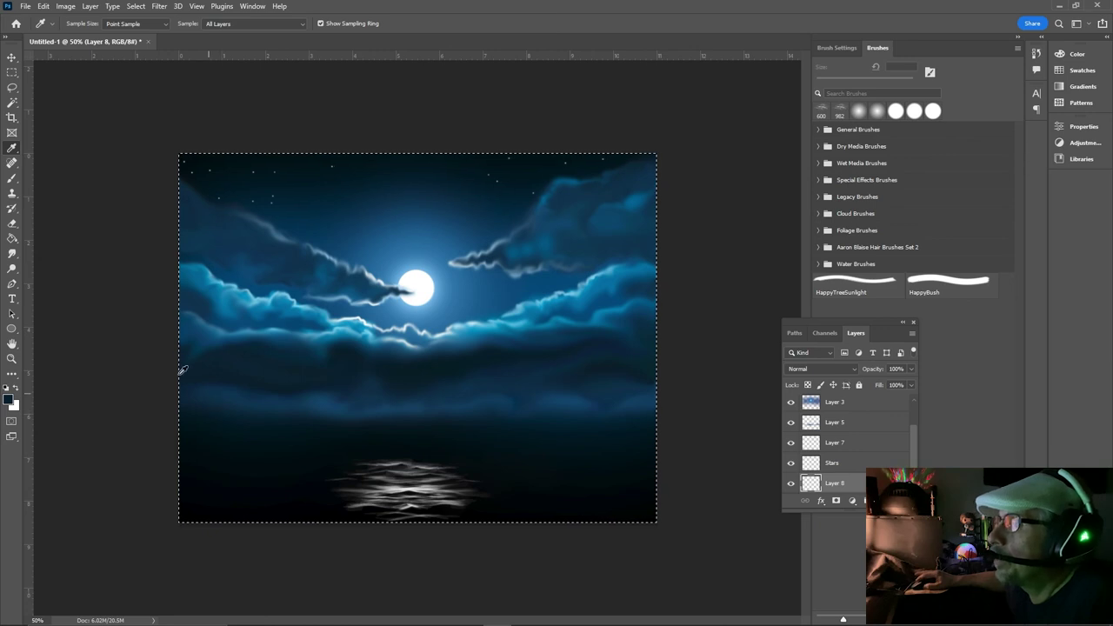
click(12, 178)
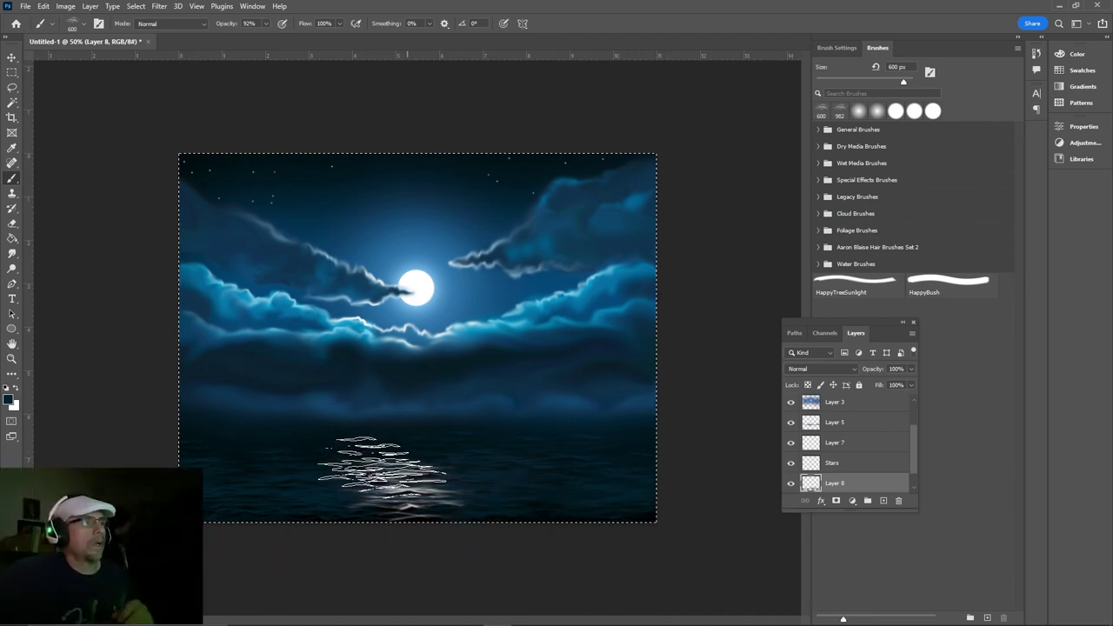
Paint white sparkling squiggles on the moon's reflection, then refine them with a 300 px brush
click(16, 388)
drag(365, 449, 448, 479)
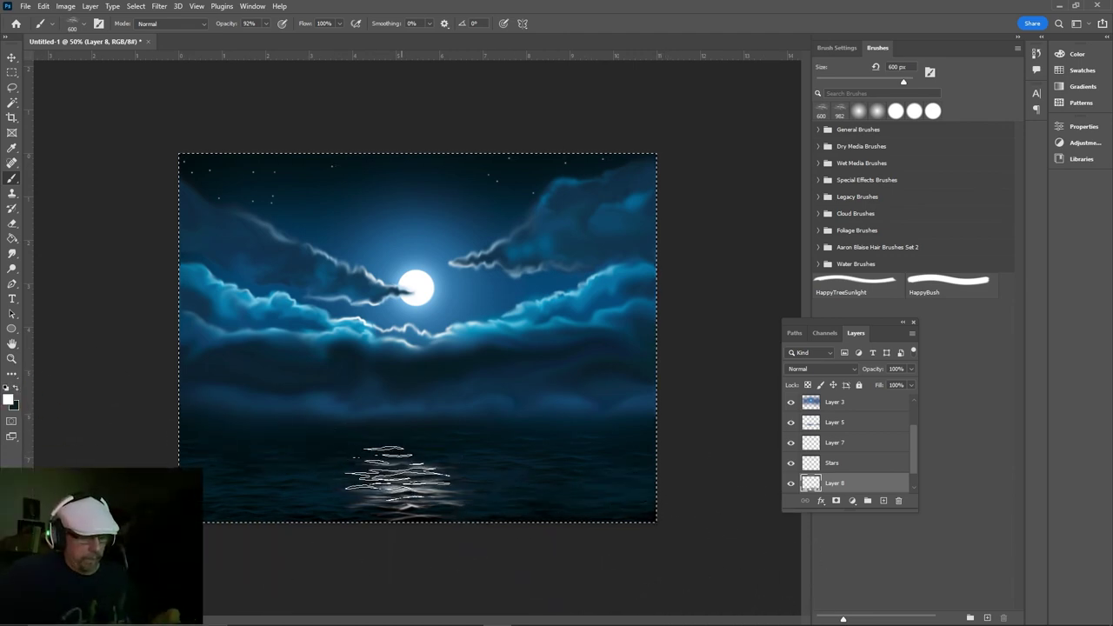
key(bracketleft)
key(bracketleft)
key(bracketleft)
key(bracketleft)
key(bracketleft)
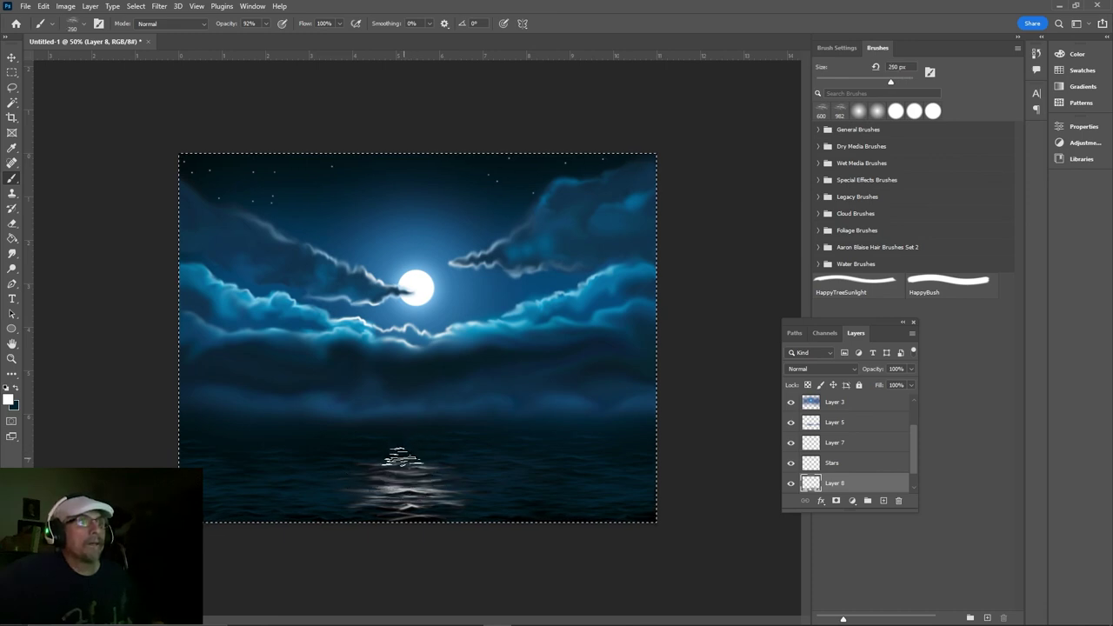
drag(404, 453, 407, 454)
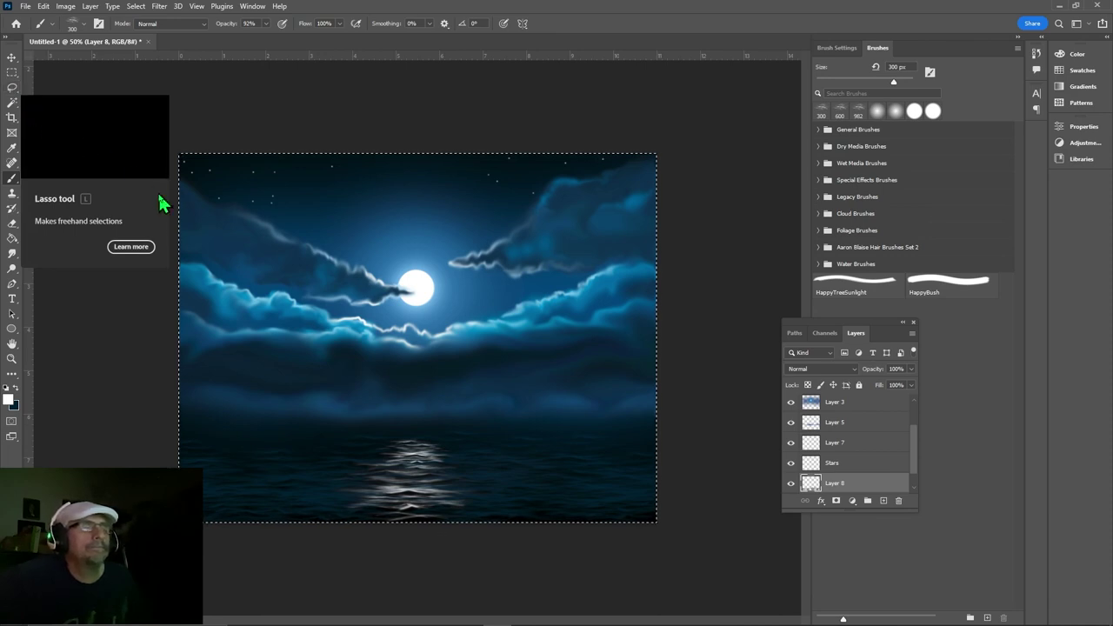
click(11, 74)
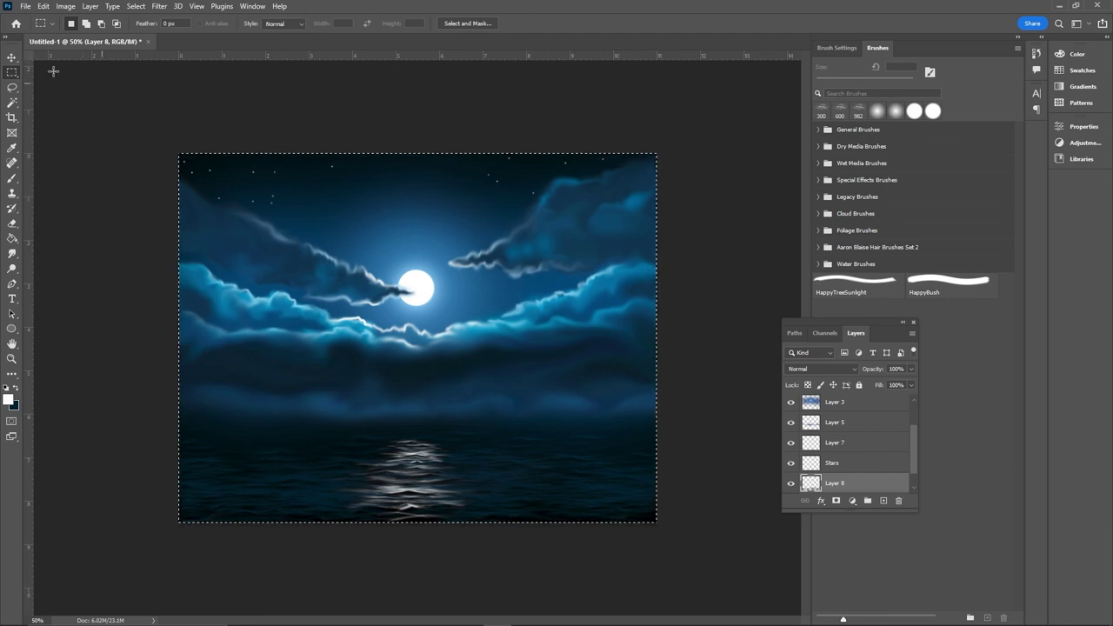
Open the File menu to reach the Save As command
click(26, 6)
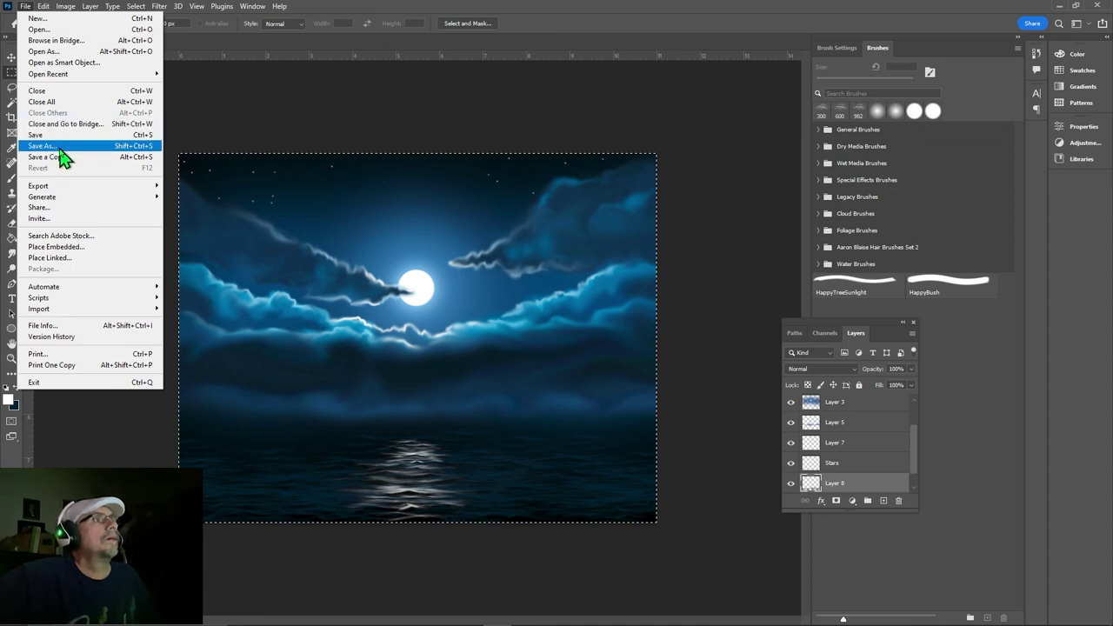
Save the painting locally as Night-Sky.psd in the Photoshop Painting folder, then deselect all
click(63, 157)
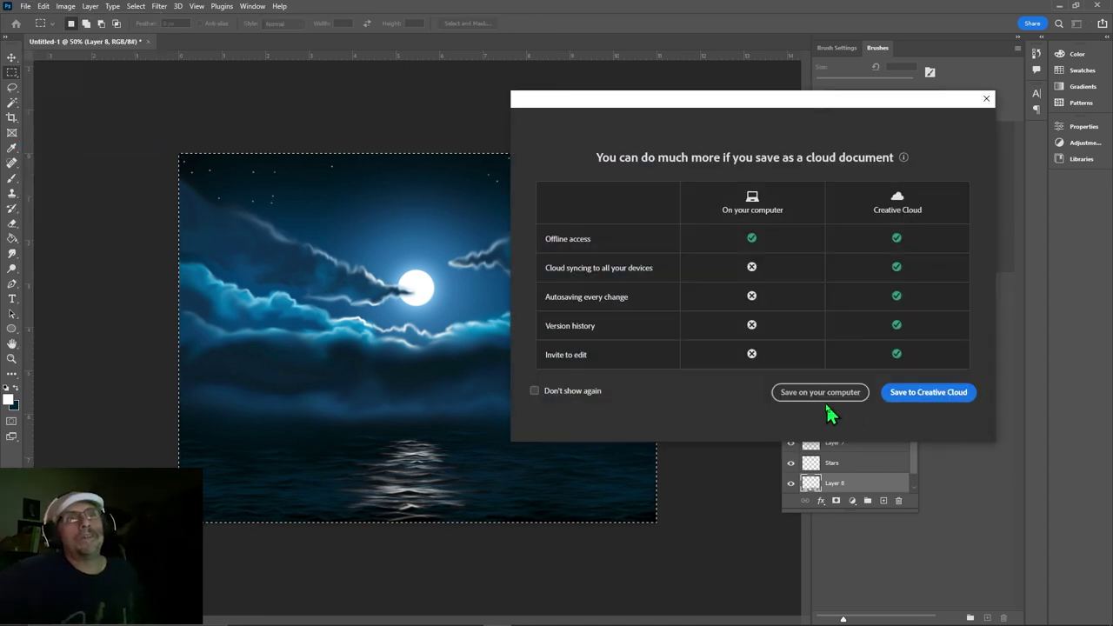
click(821, 393)
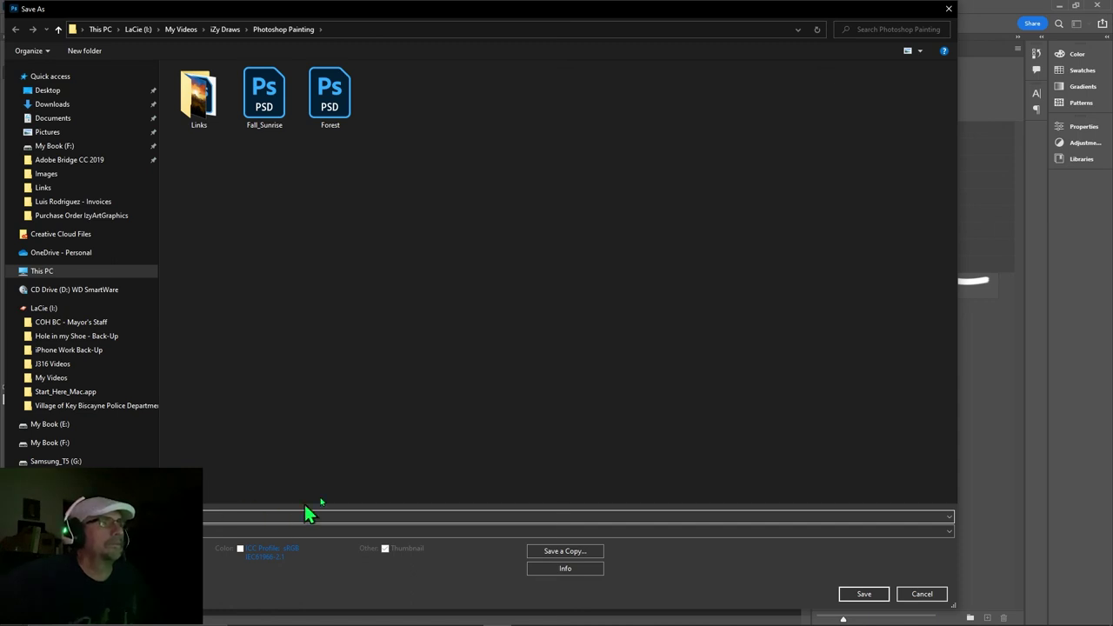
click(864, 594)
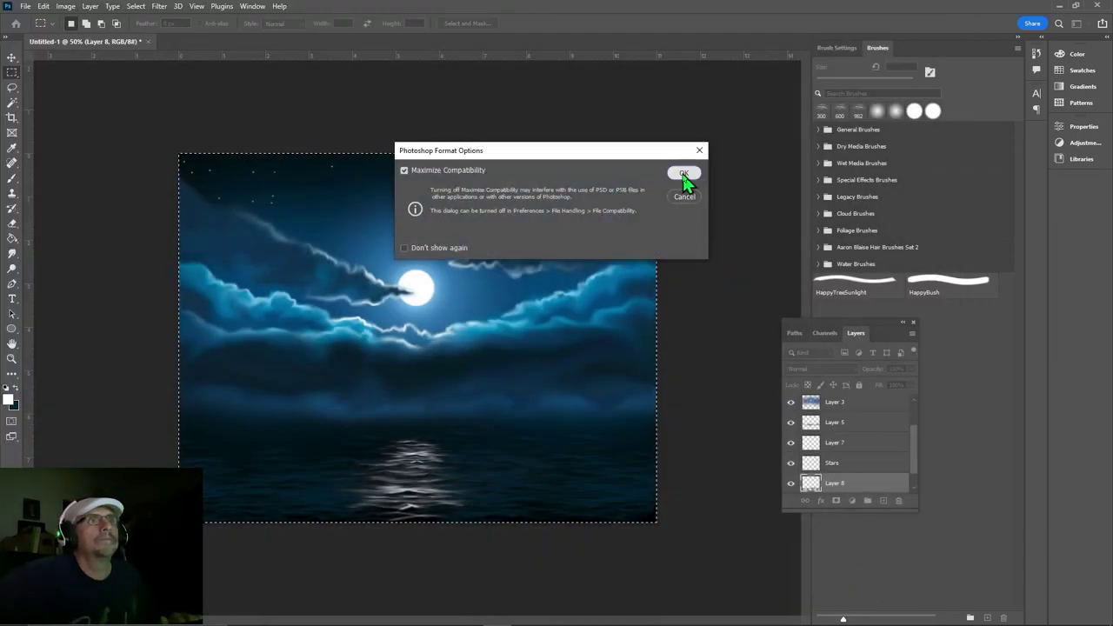
click(683, 173)
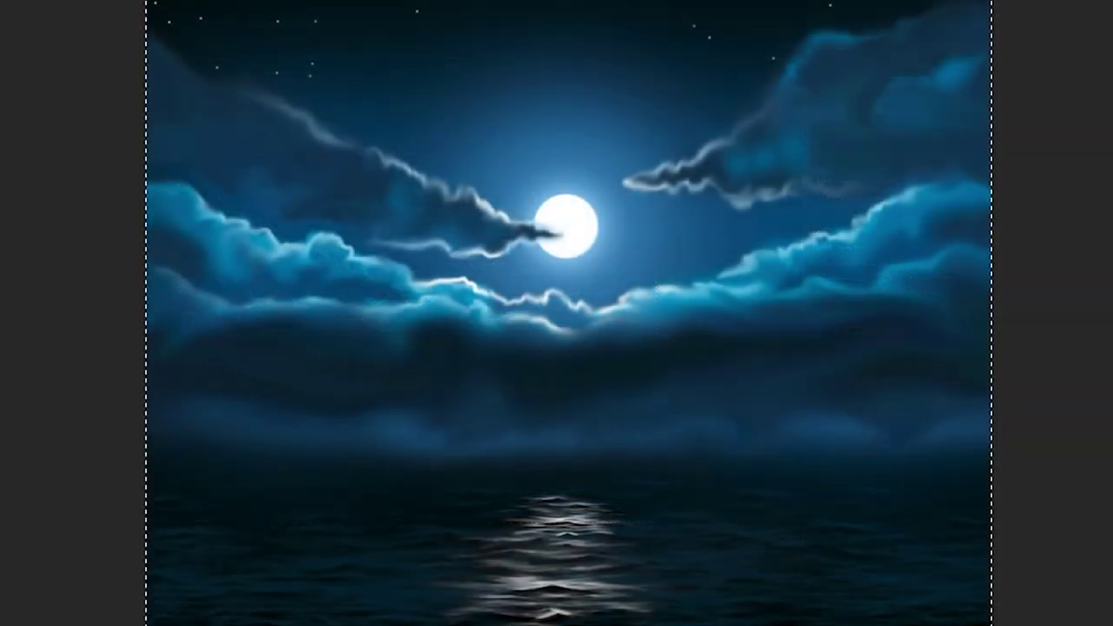
key(ctrl+d)
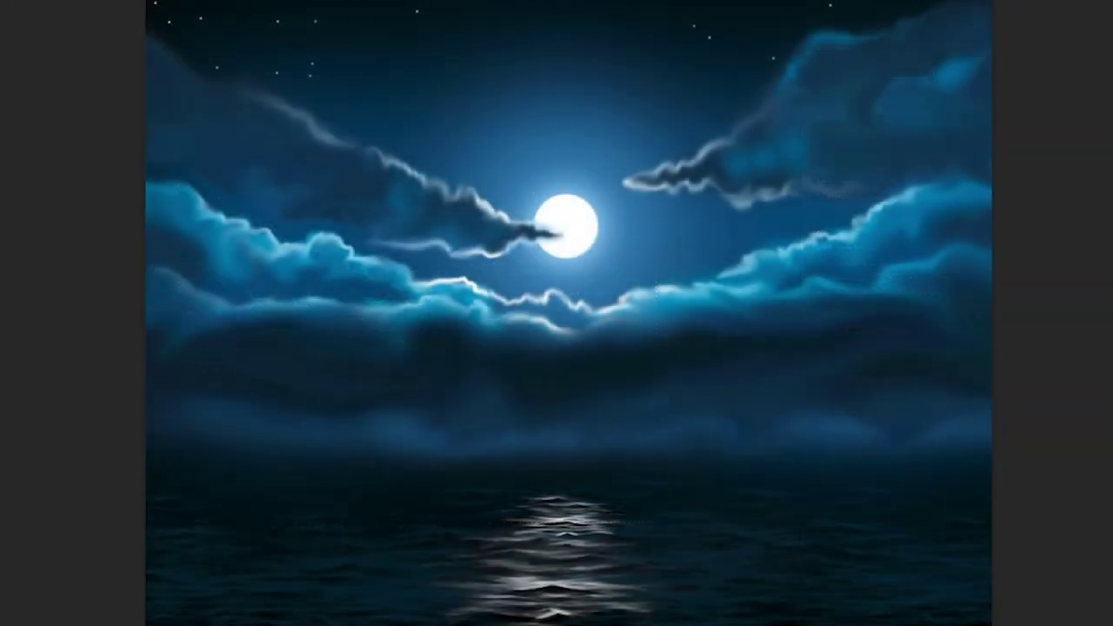